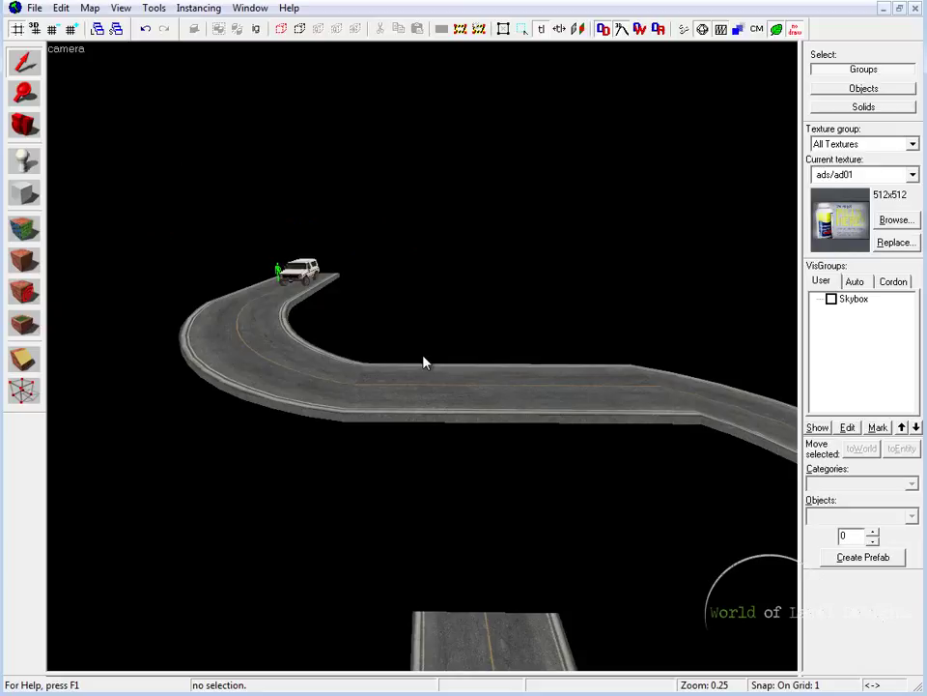
Step: Examine the curved road sections and how they join the straight road pieces, up to the section under the truck
{"action": "left_click", "coordinate": [270, 325]}
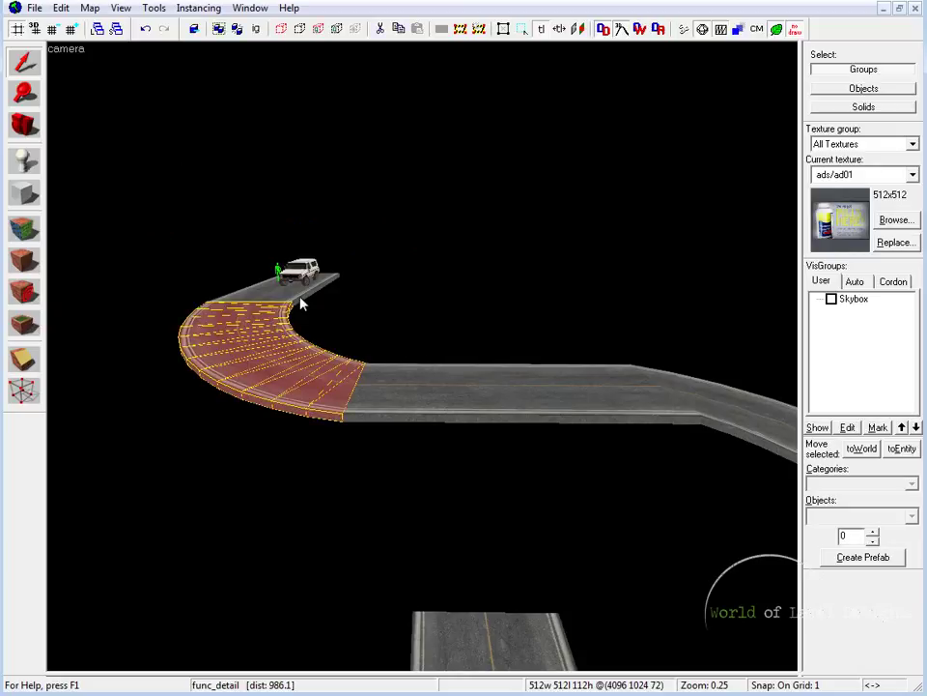
{"action": "key", "text": "w"}
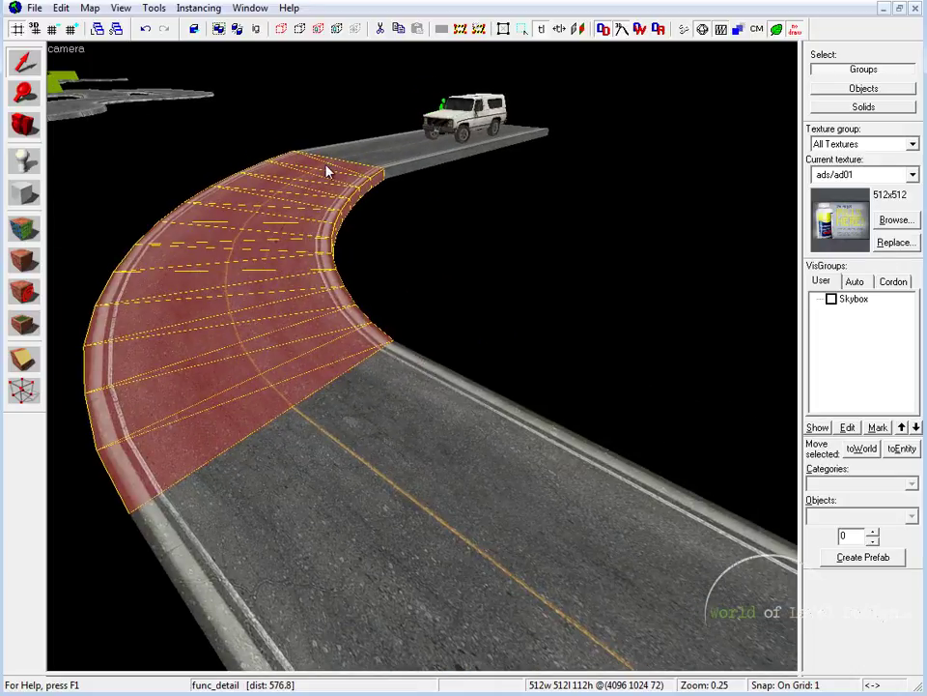
{"action": "key", "text": "z"}
{"action": "key", "text": "w"}
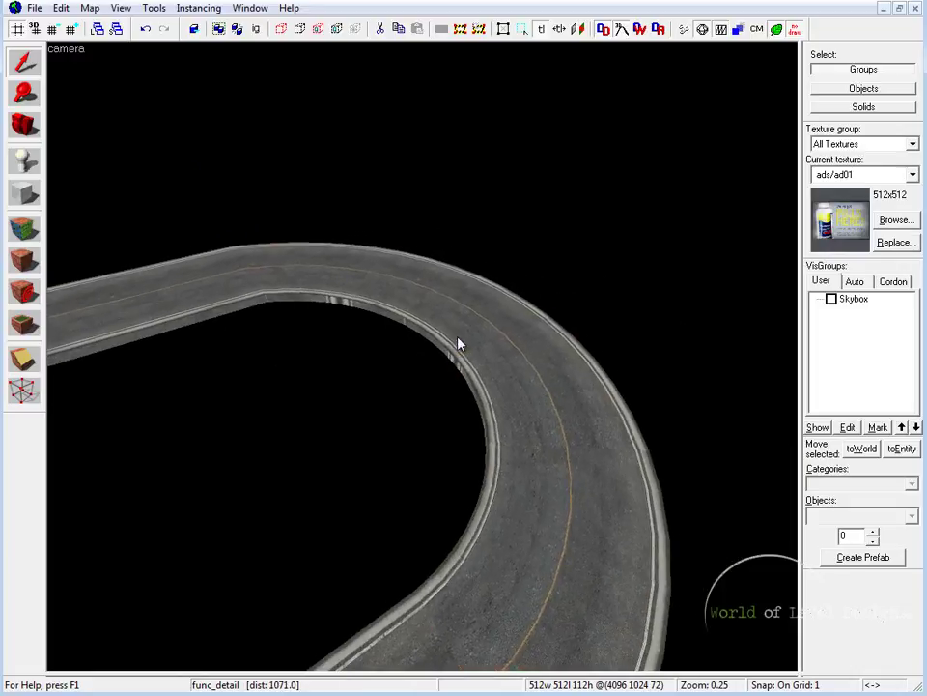
{"action": "left_click", "coordinate": [449, 345]}
{"action": "key", "text": "s"}
{"action": "key", "text": "w"}
{"action": "key", "text": "s"}
{"action": "key", "text": "z"}
{"action": "key", "text": "z"}
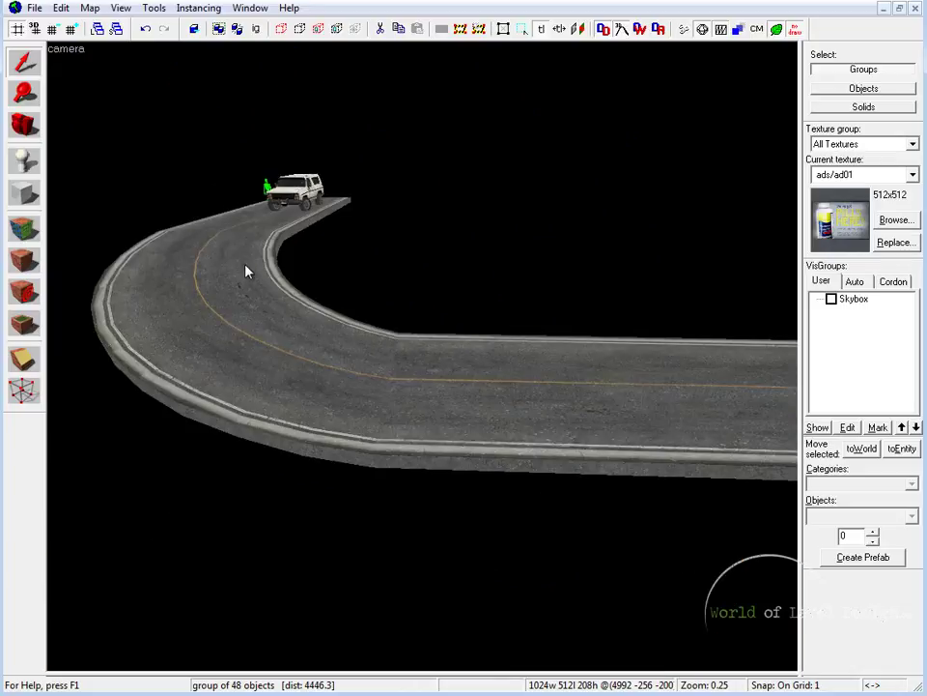
{"action": "left_click", "coordinate": [235, 278]}
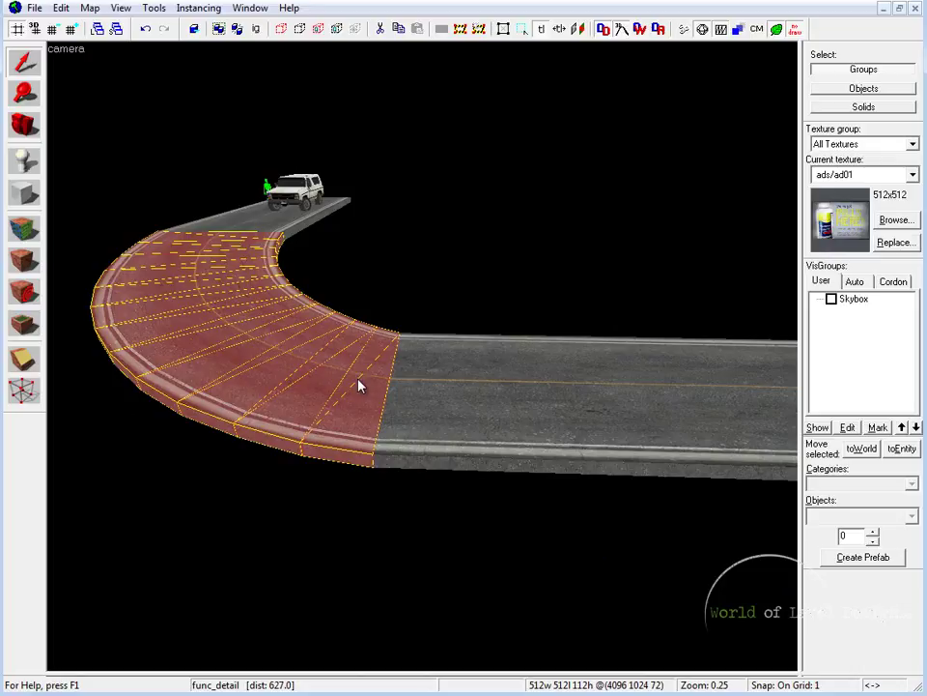
{"action": "key", "text": "z"}
{"action": "key", "text": "z"}
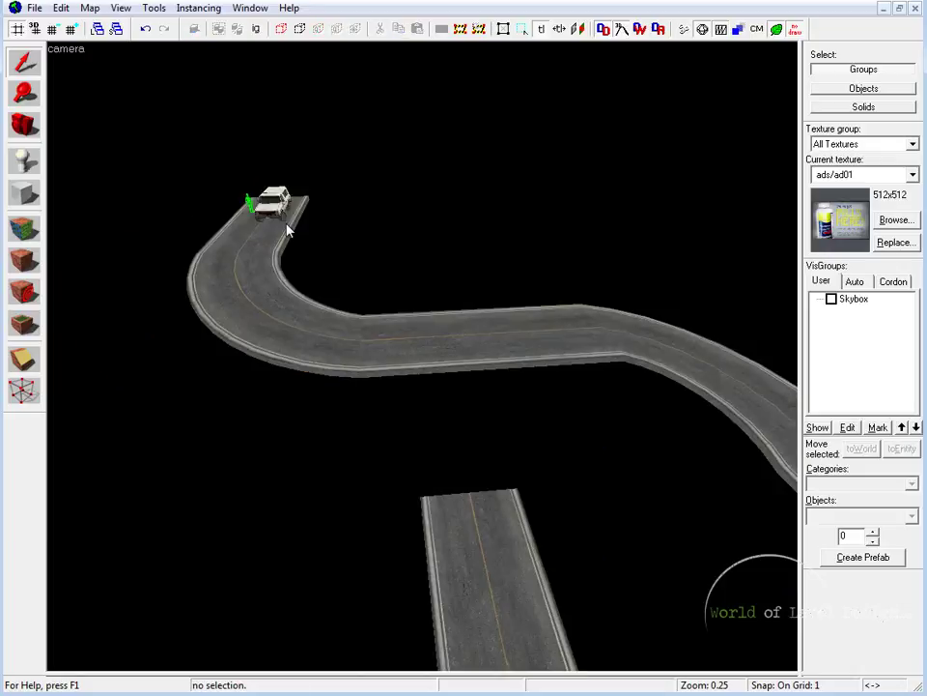
{"action": "left_click", "coordinate": [261, 280]}
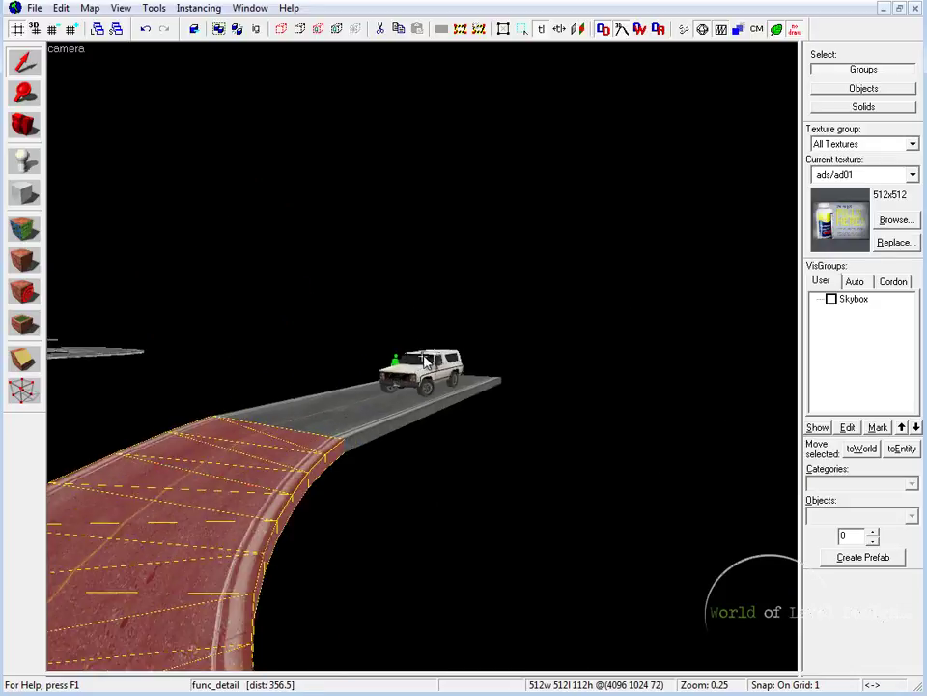
{"action": "key", "text": "w"}
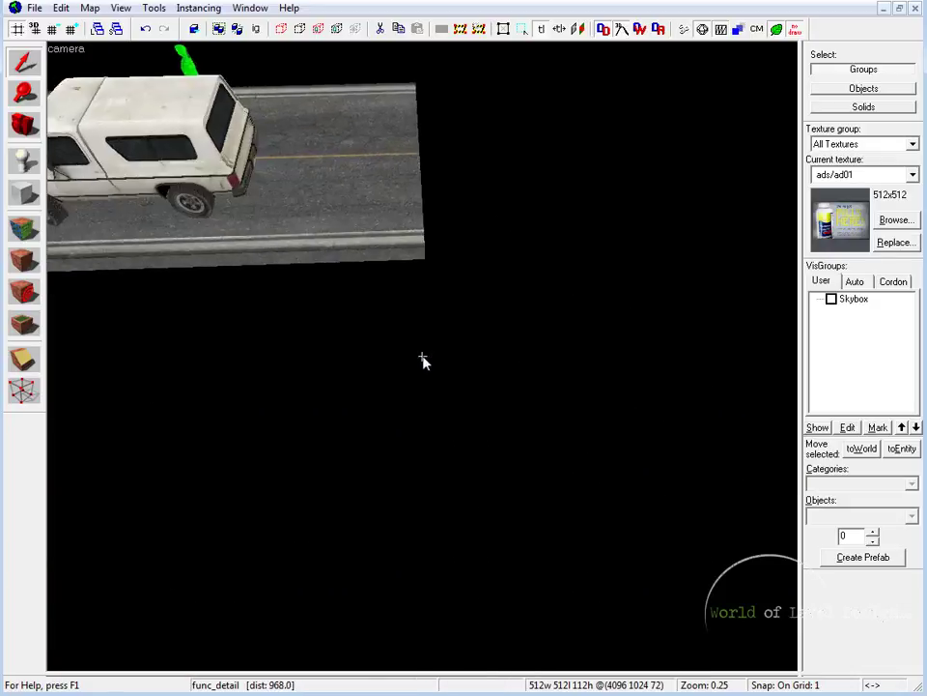
{"action": "scroll", "coordinate": [424, 360], "scroll_direction": "down", "scroll_amount": 10}
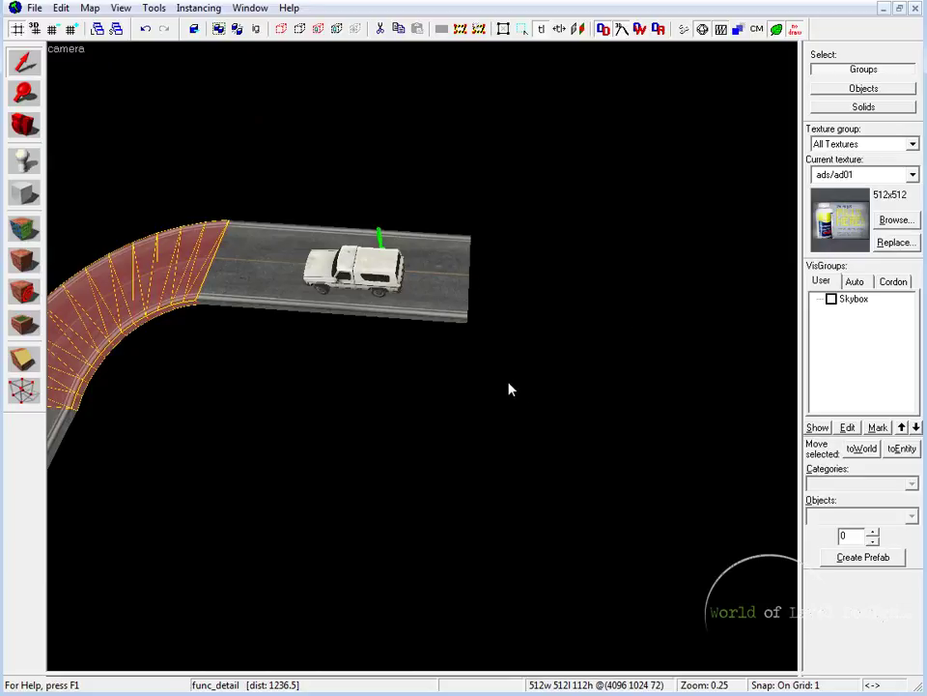
Step: Pick up the concrete/road01 texture from the top face of the straight road section under the truck
{"action": "left_click", "coordinate": [27, 231]}
{"action": "left_click", "coordinate": [267, 258]}
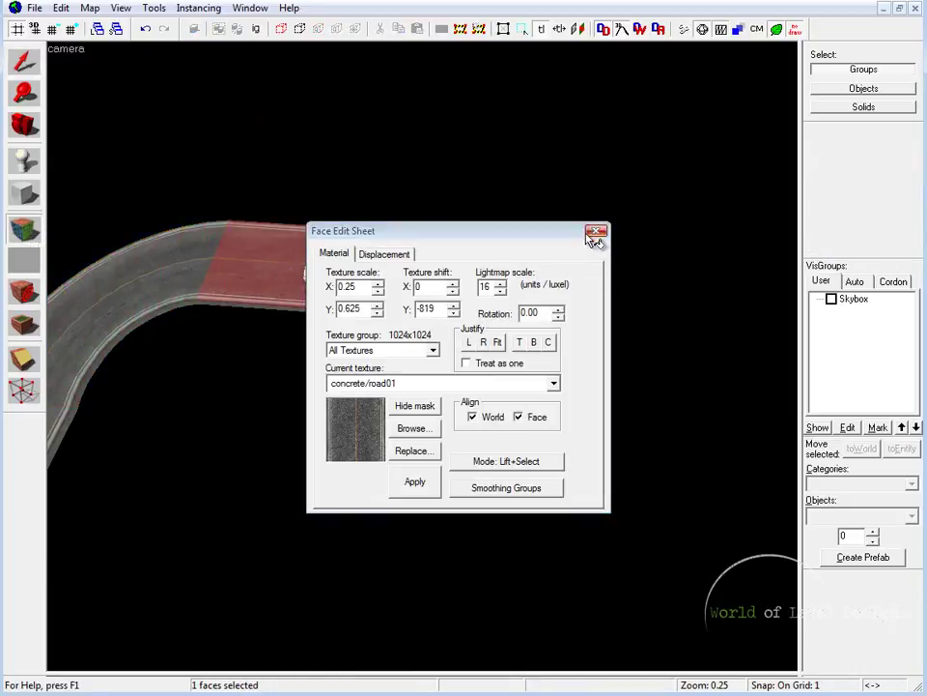
{"action": "key", "text": "shift+s"}
Step: Center an enlarged 2D view on the straight road section under the truck and set the grid snap to 16
{"action": "key", "text": "shift+z"}
{"action": "key", "text": "shift+z"}
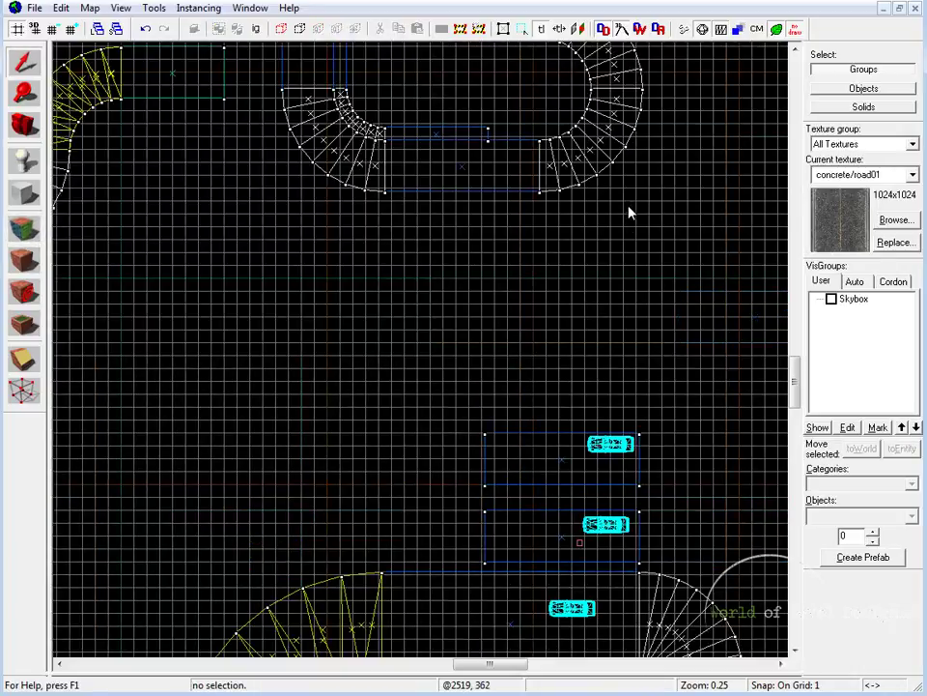
{"action": "key", "text": "shift+z"}
{"action": "left_click", "coordinate": [203, 157]}
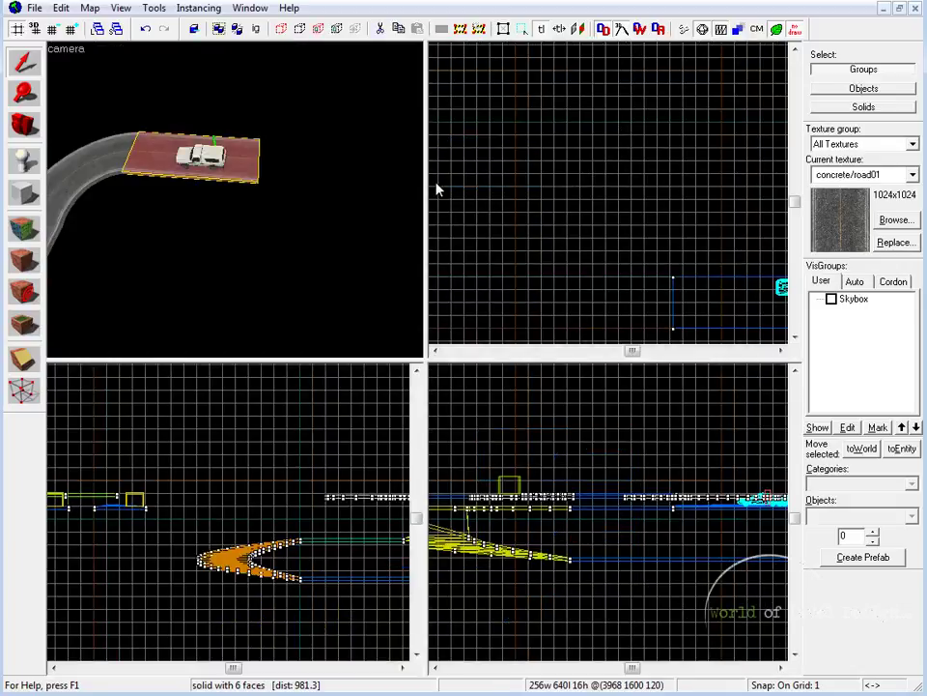
{"action": "key", "text": "ctrl+e"}
{"action": "key", "text": "shift+z"}
{"action": "key", "text": "bracketright"}
{"action": "key", "text": "bracketright"}
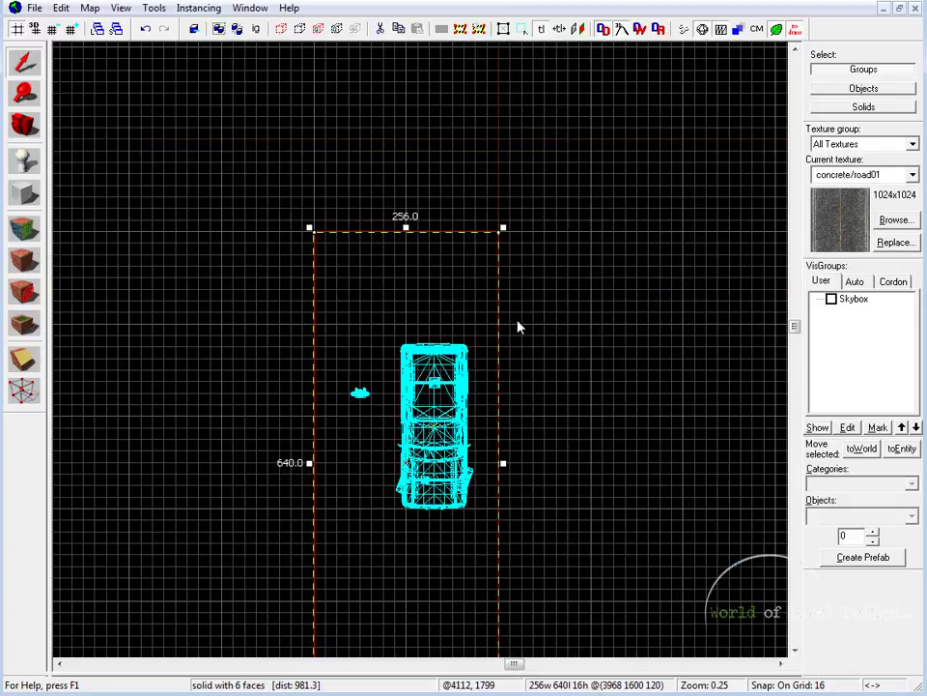
{"action": "middle_click_drag", "start_coordinate": [585, 279], "coordinate": [593, 226]}
{"action": "scroll", "coordinate": [312, 164], "scroll_direction": "down", "scroll_amount": 3}
Step: Outline a 512 by 512 arch primitive against the free end of the straight road section holding the truck
{"action": "key", "text": "shift+b"}
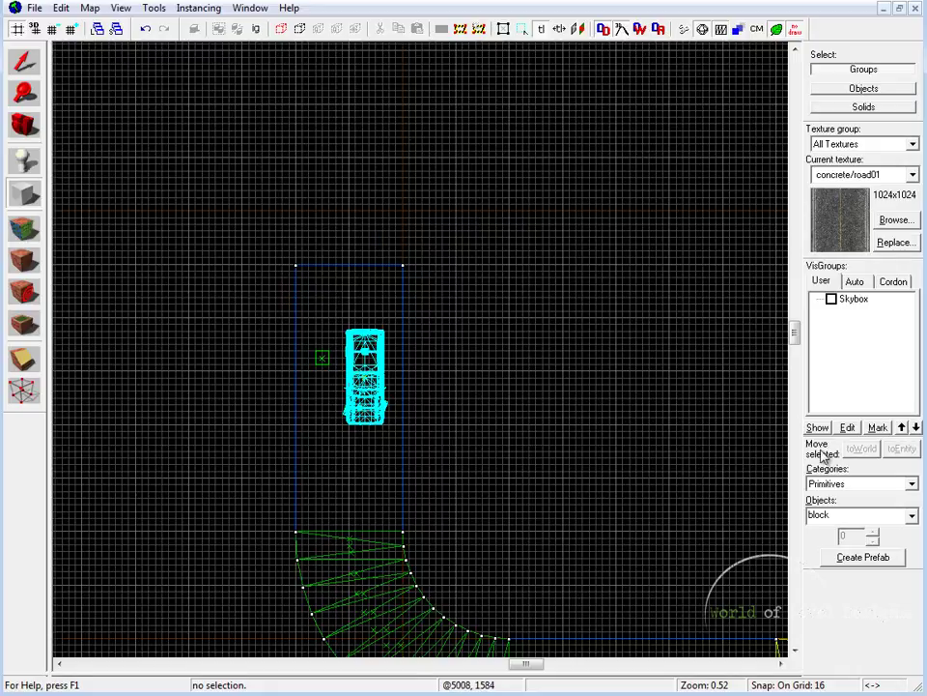
{"action": "left_click", "coordinate": [837, 525]}
{"action": "left_click", "coordinate": [840, 532]}
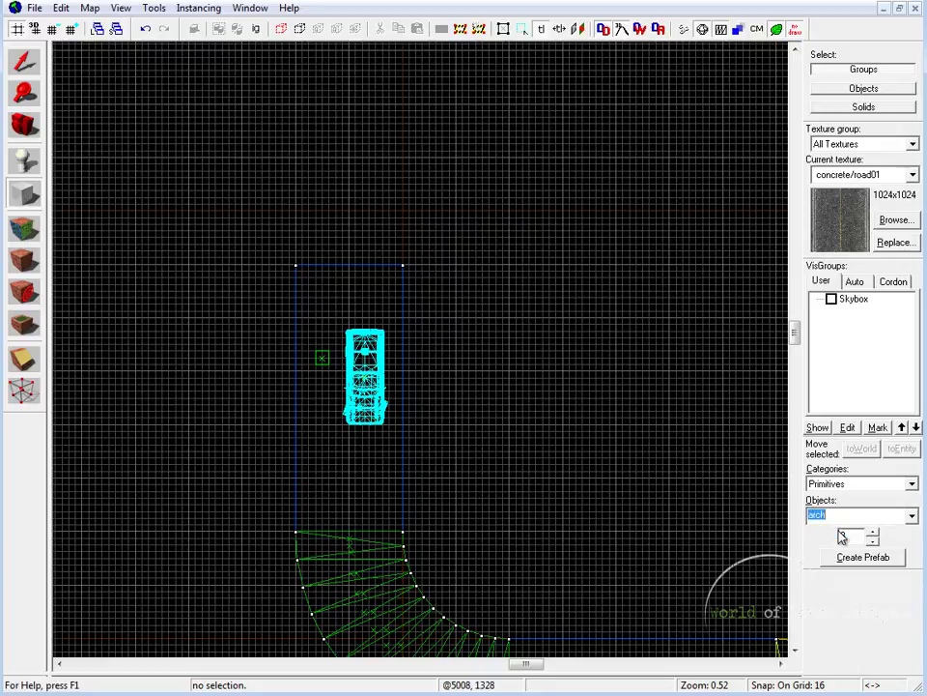
{"action": "left_click_drag", "start_coordinate": [305, 121], "coordinate": [513, 275]}
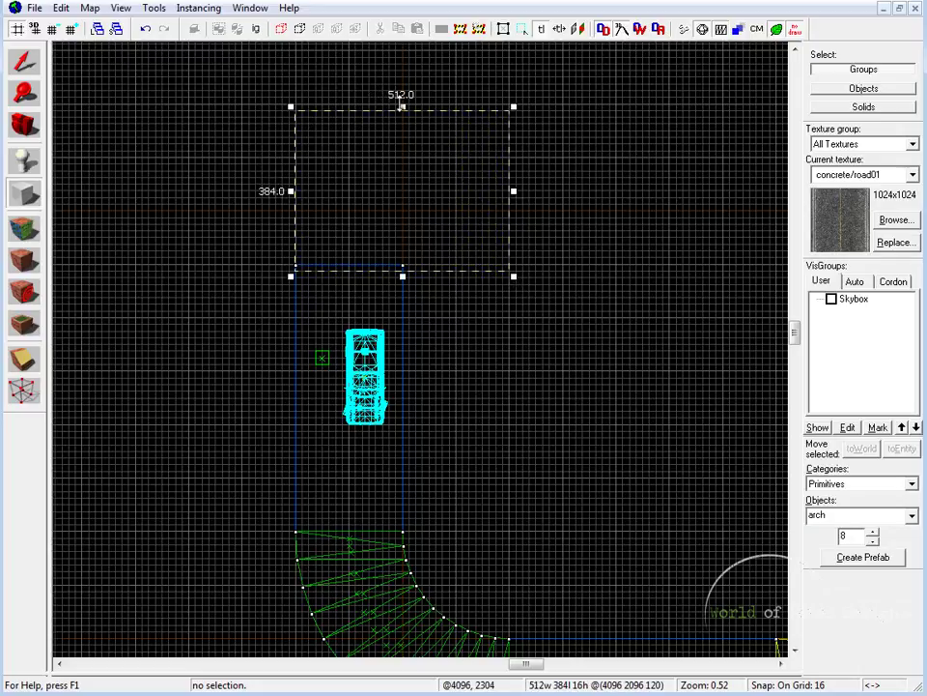
{"action": "left_click_drag", "start_coordinate": [400, 103], "coordinate": [401, 58]}
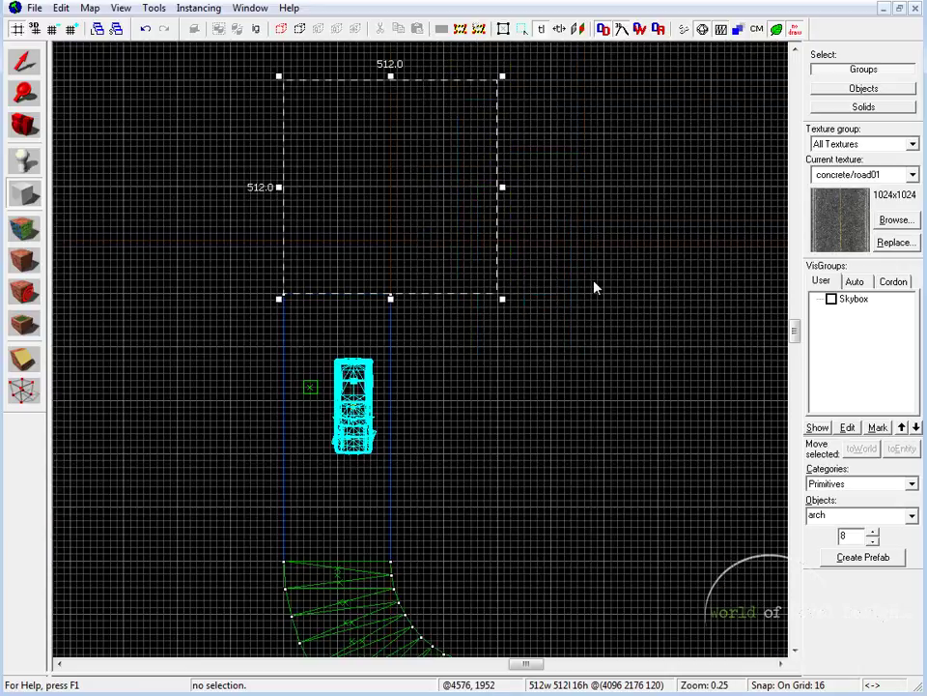
Step: Set the arch's wall width to 128 and its arc to 90, previewing the shape
{"action": "key", "text": "Return"}
{"action": "left_click_drag", "start_coordinate": [402, 249], "coordinate": [512, 316]}
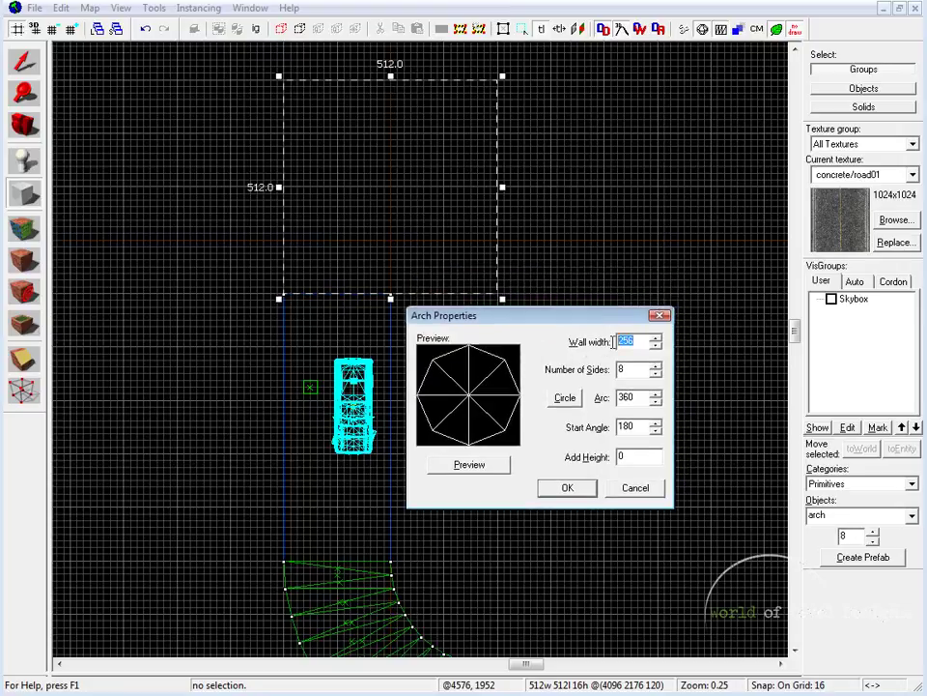
{"action": "type", "text": "128"}
{"action": "left_click", "coordinate": [469, 464]}
{"action": "left_click_drag", "start_coordinate": [639, 397], "coordinate": [600, 398]}
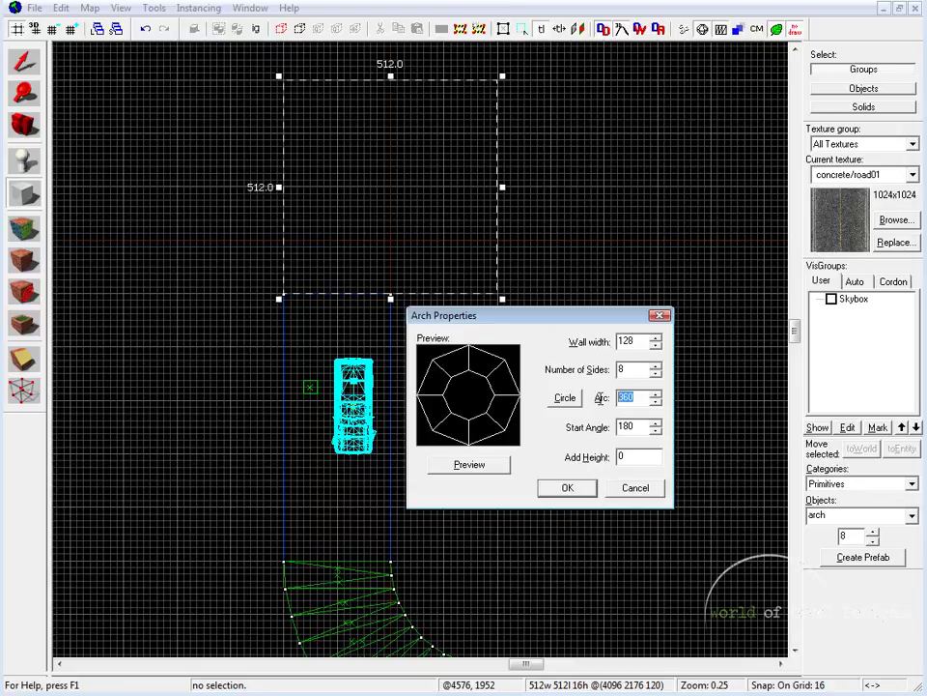
{"action": "type", "text": "90"}
{"action": "left_click", "coordinate": [488, 466]}
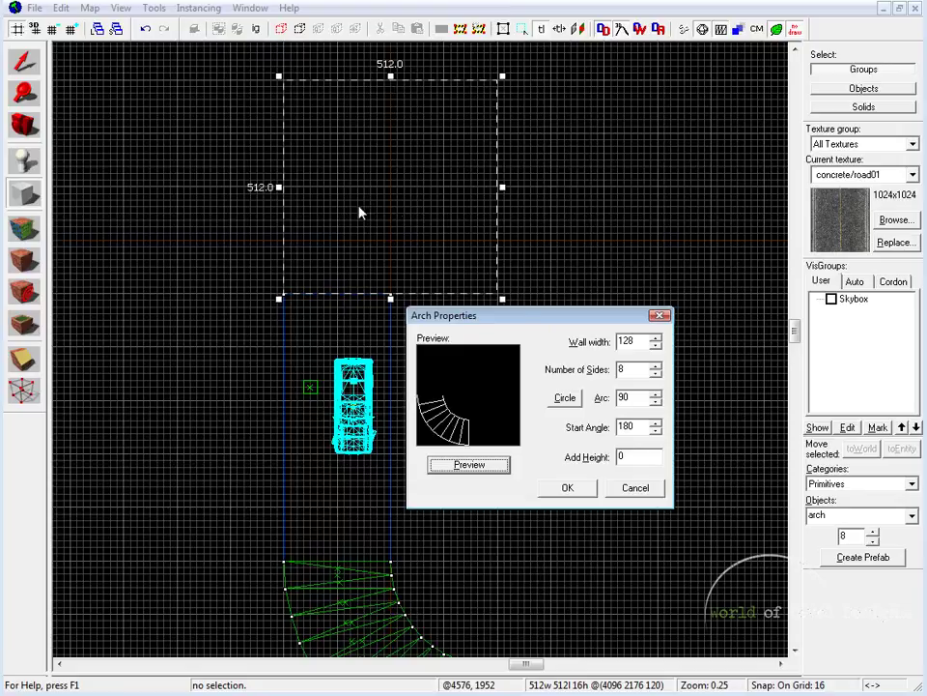
Step: Try a start angle of 270 for the arch and preview it
{"action": "left_click_drag", "start_coordinate": [641, 425], "coordinate": [548, 425]}
{"action": "type", "text": "270"}
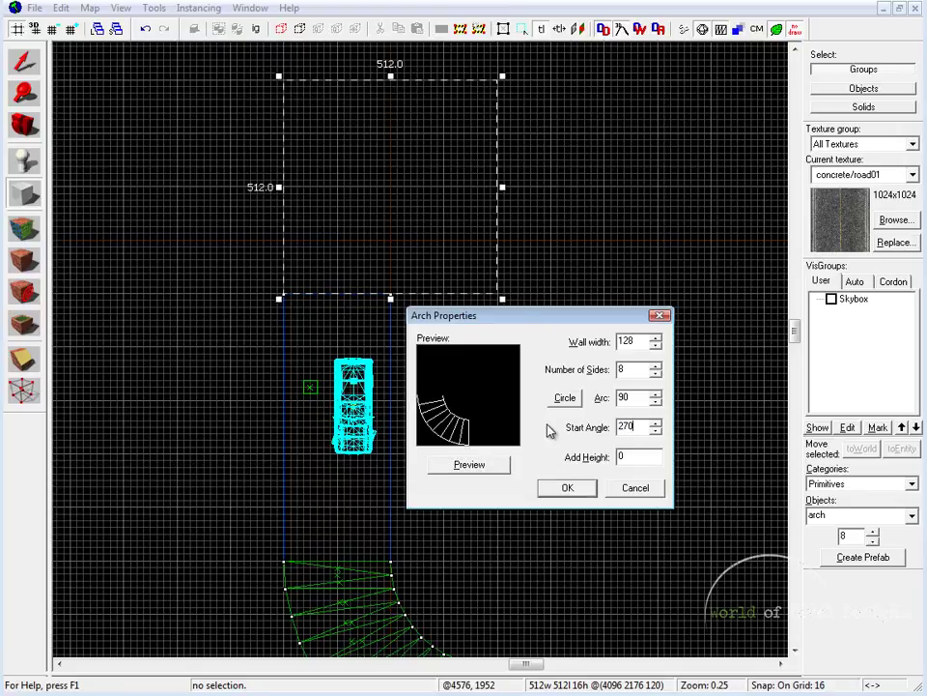
{"action": "left_click", "coordinate": [483, 466]}
Step: Set the arch's start angle to 90 and preview the resulting curve
{"action": "left_click_drag", "start_coordinate": [643, 427], "coordinate": [560, 427]}
{"action": "type", "text": "90"}
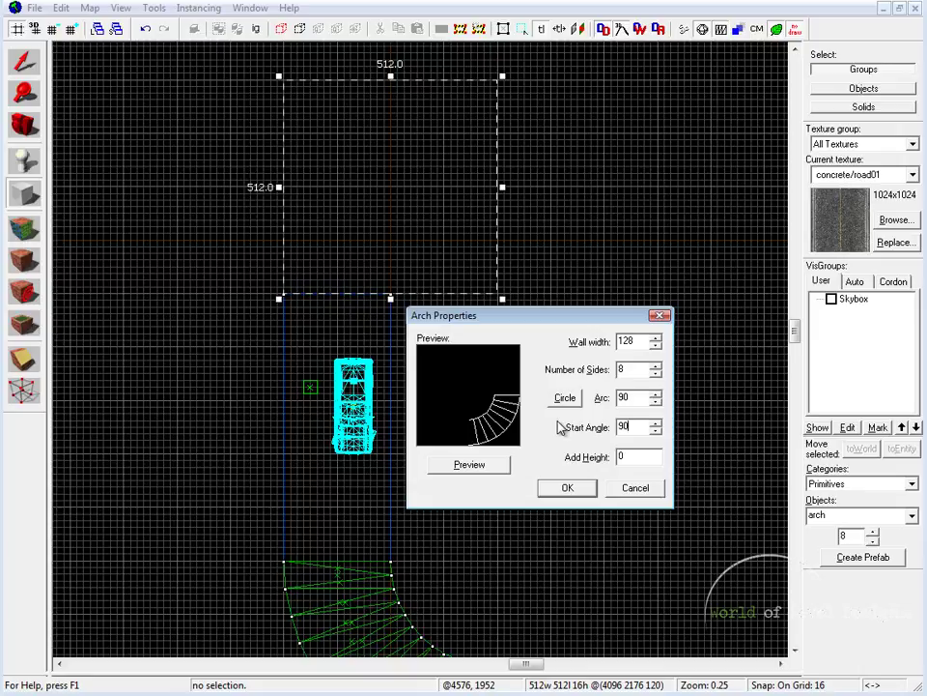
{"action": "left_click", "coordinate": [483, 464]}
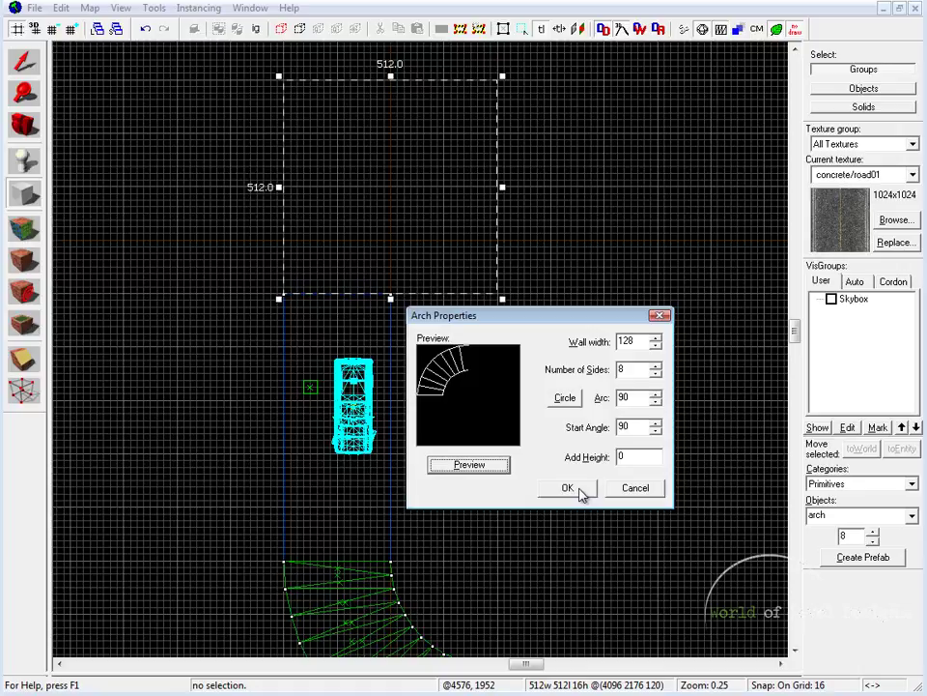
{"action": "double_click", "coordinate": [636, 370]}
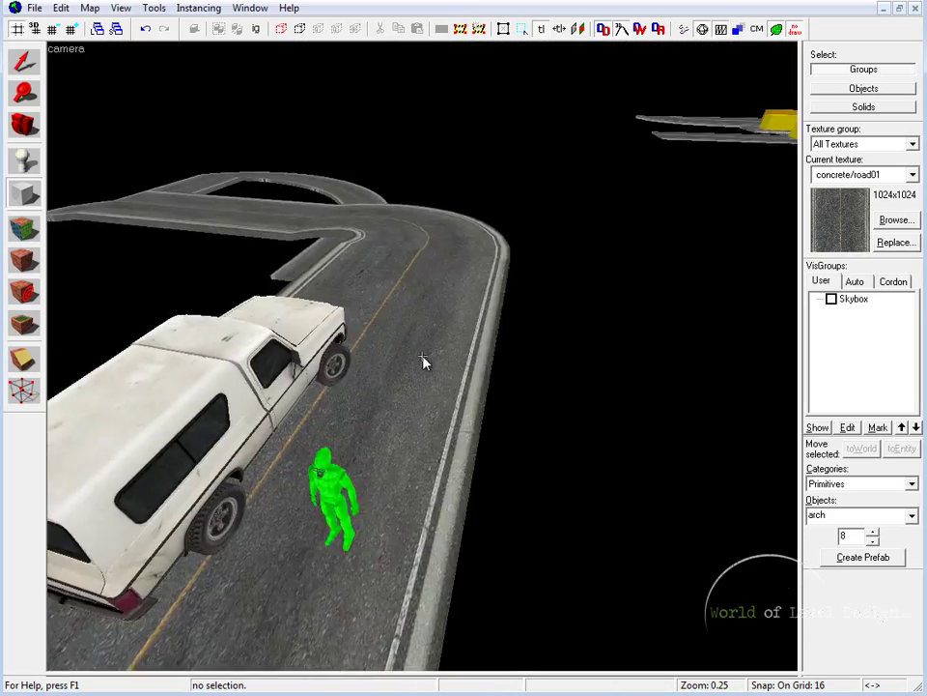
Step: Inspect the existing curved road section near the truck from several angles in the 3D view
{"action": "key", "text": "d"}
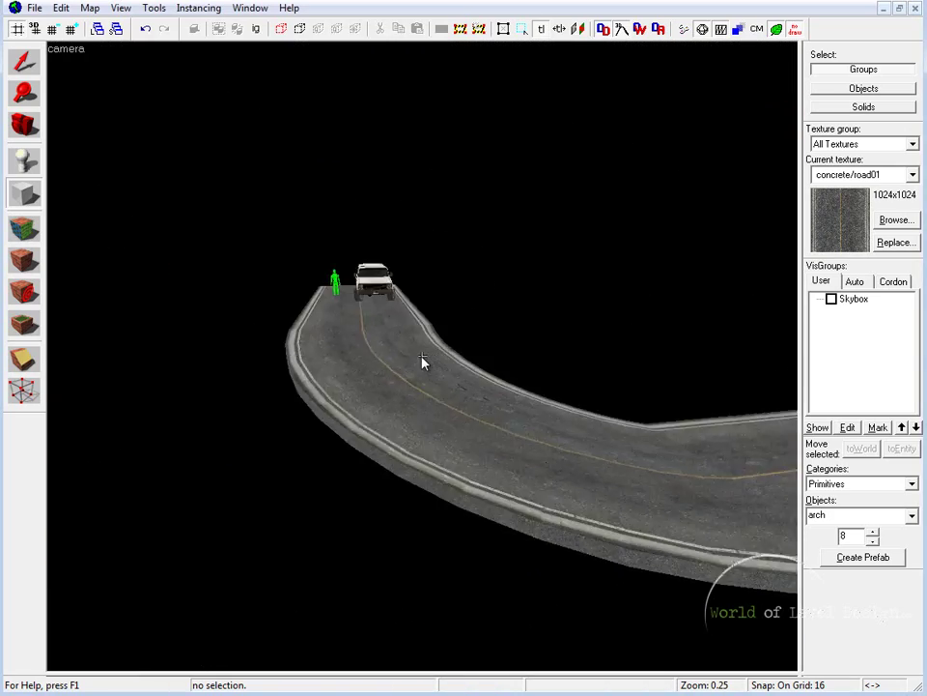
{"action": "key", "text": "z"}
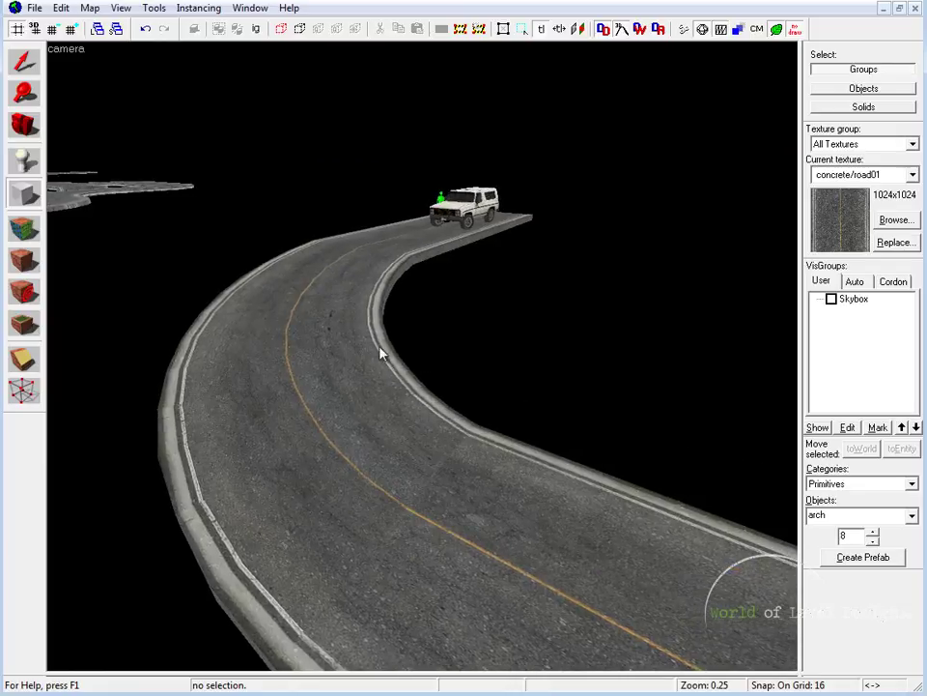
{"action": "left_click", "coordinate": [25, 64]}
{"action": "left_click", "coordinate": [300, 365]}
{"action": "key", "text": "z"}
{"action": "key", "text": "a"}
{"action": "key", "text": "z"}
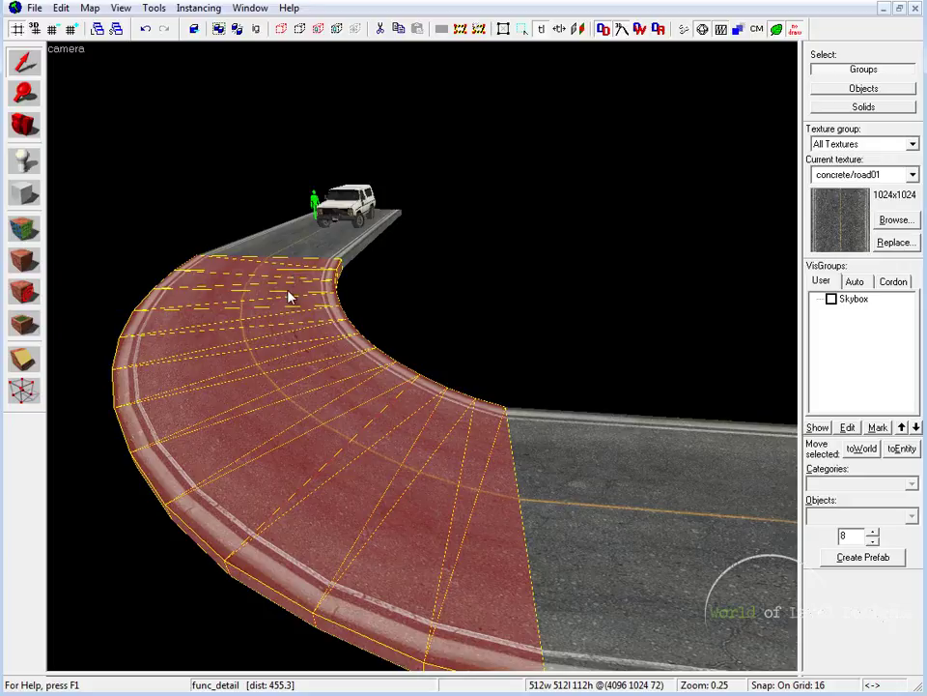
{"action": "key", "text": "z"}
{"action": "key", "text": "d"}
{"action": "key", "text": "Escape"}
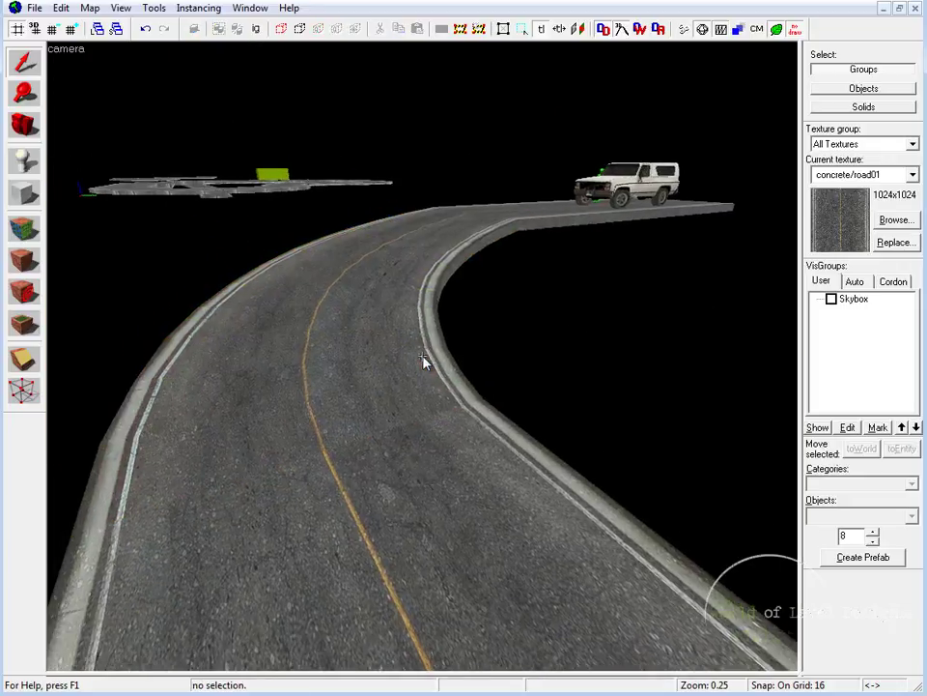
{"action": "key", "text": "a"}
{"action": "key", "text": "s"}
{"action": "key", "text": "z"}
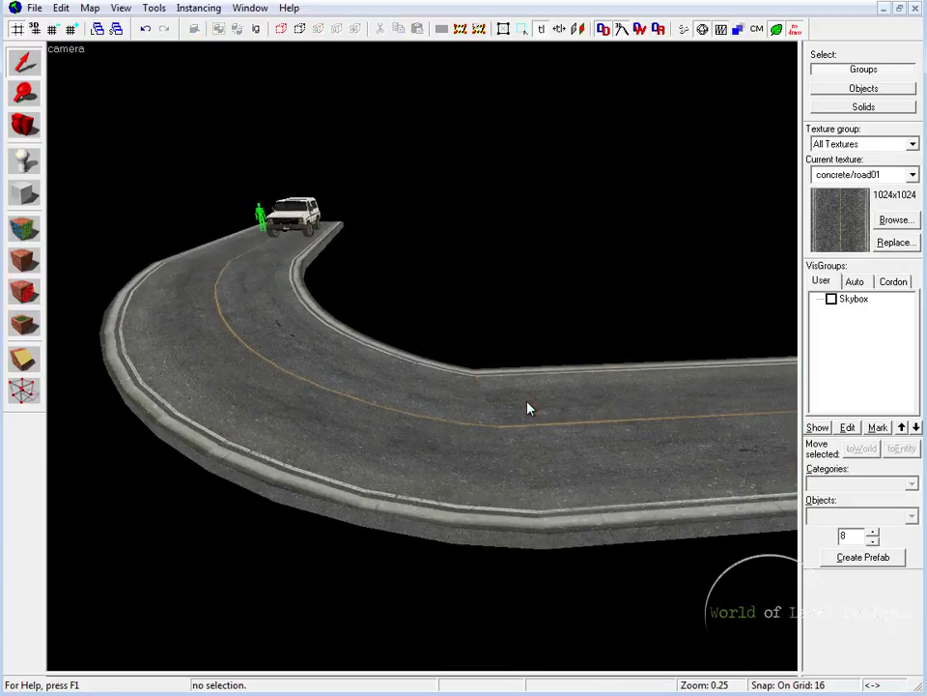
Step: Select the straight sections and the curve in turn to compare their joins, and examine the curve's surface and curb closely
{"action": "left_click", "coordinate": [527, 407]}
{"action": "left_click", "coordinate": [293, 257]}
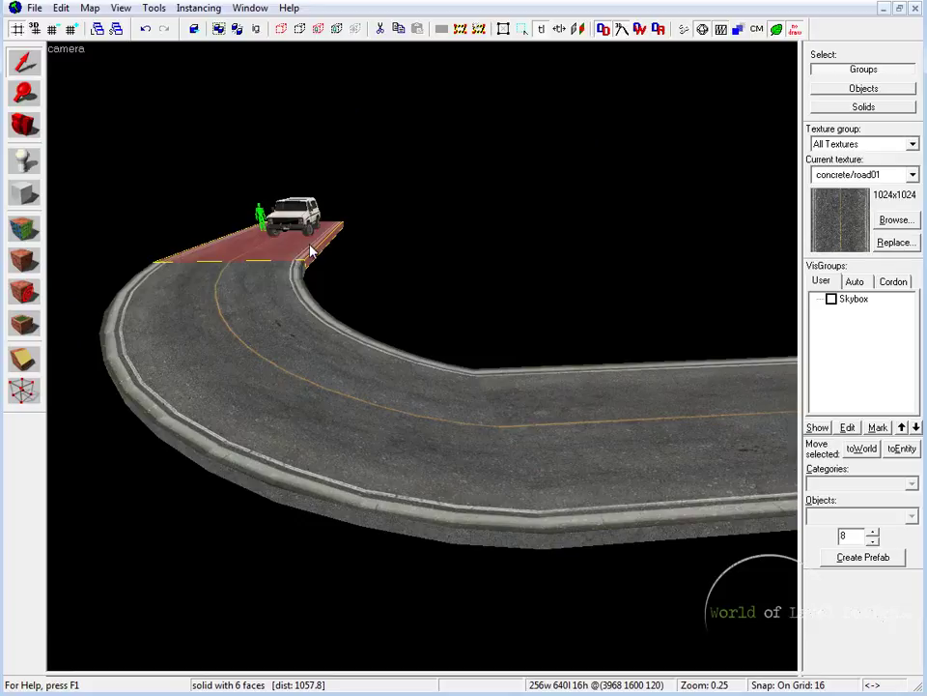
{"action": "left_click", "coordinate": [561, 406]}
{"action": "key", "text": "z"}
{"action": "key", "text": "w"}
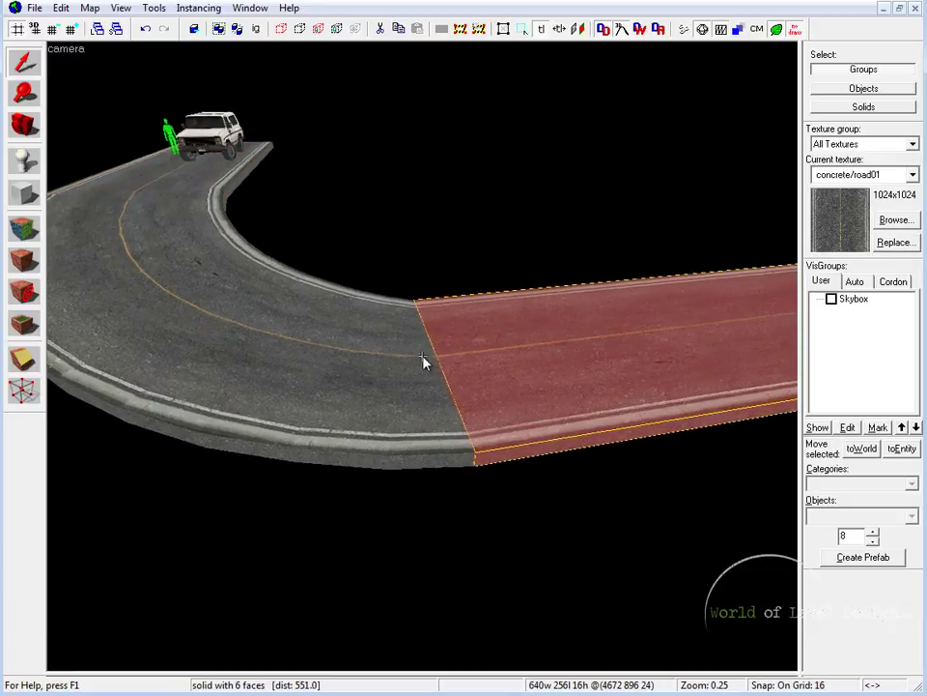
{"action": "key", "text": "w"}
{"action": "key", "text": "z"}
{"action": "key", "text": "z"}
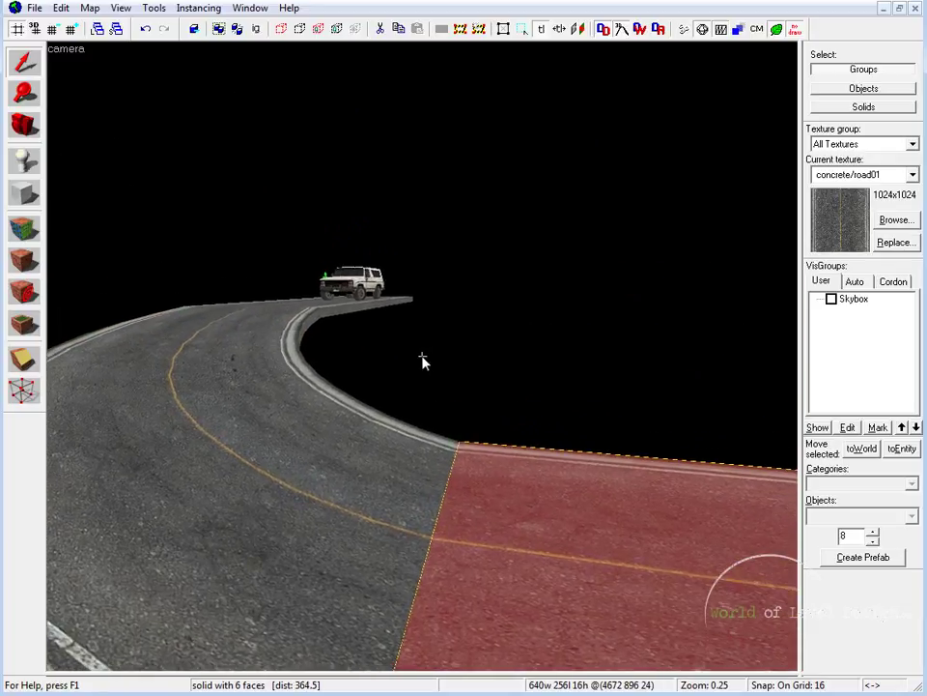
{"action": "key", "text": "s"}
{"action": "left_click", "coordinate": [328, 352]}
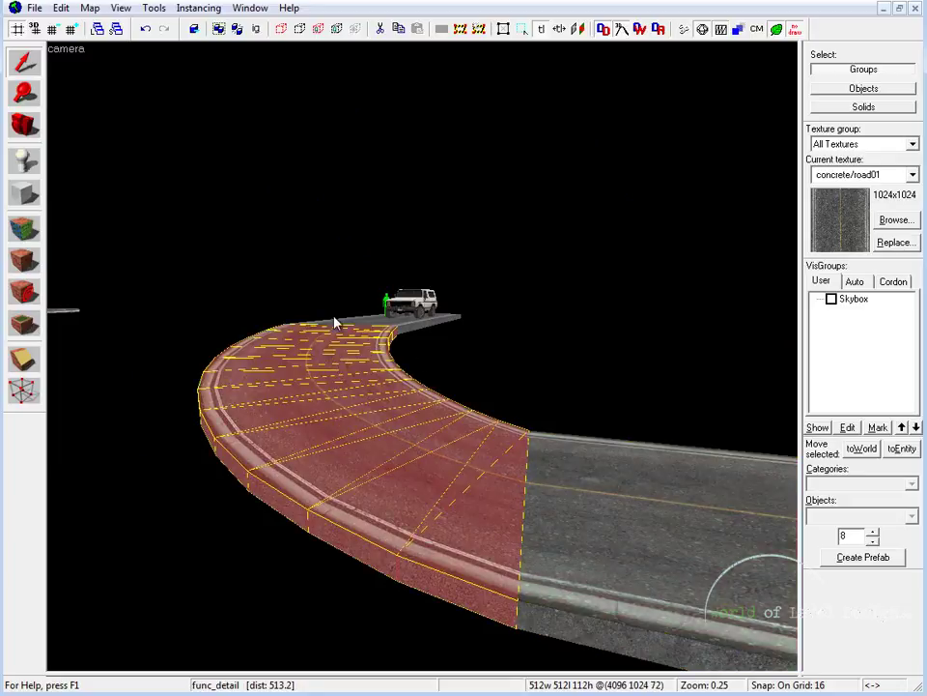
{"action": "left_click", "coordinate": [536, 387]}
{"action": "scroll", "coordinate": [423, 360], "scroll_direction": "up", "scroll_amount": 2}
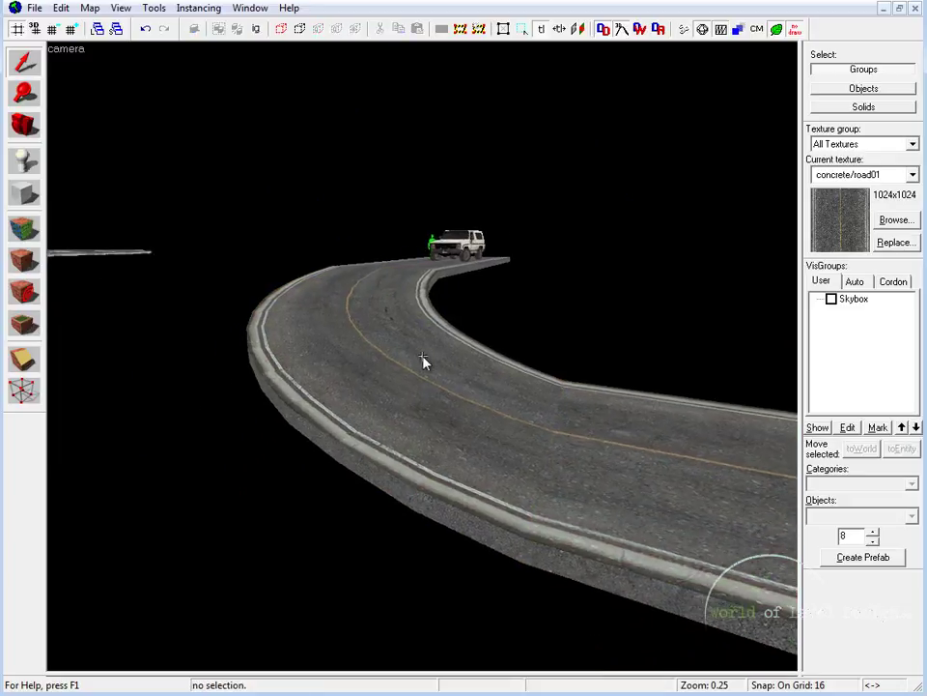
{"action": "key", "text": "Left"}
{"action": "scroll", "coordinate": [423, 361], "scroll_direction": "up", "scroll_amount": 3}
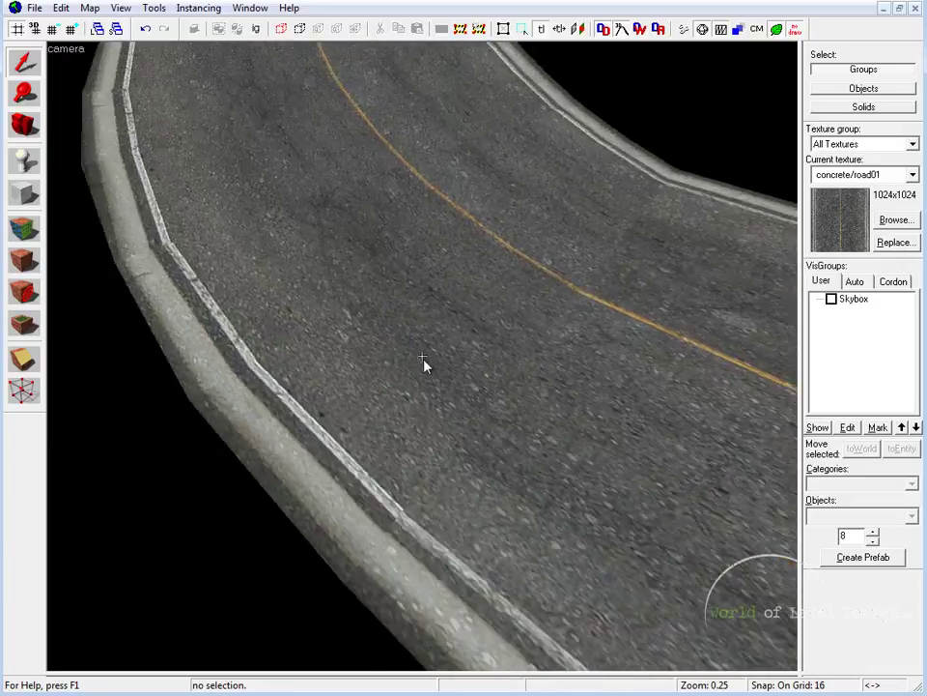
Step: Select and deselect the curved section near the truck, examining its overall shape and its joins with the straight pieces
{"action": "scroll", "coordinate": [423, 363], "scroll_direction": "down", "scroll_amount": 5}
{"action": "scroll", "coordinate": [426, 362], "scroll_direction": "down", "scroll_amount": 1}
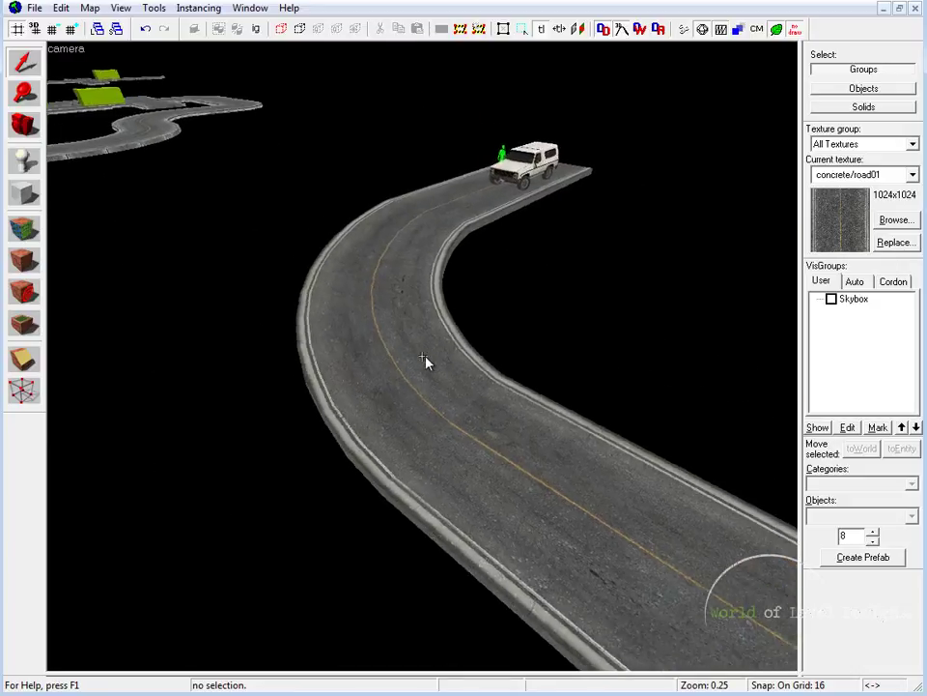
{"action": "scroll", "coordinate": [424, 362], "scroll_direction": "up", "scroll_amount": 3}
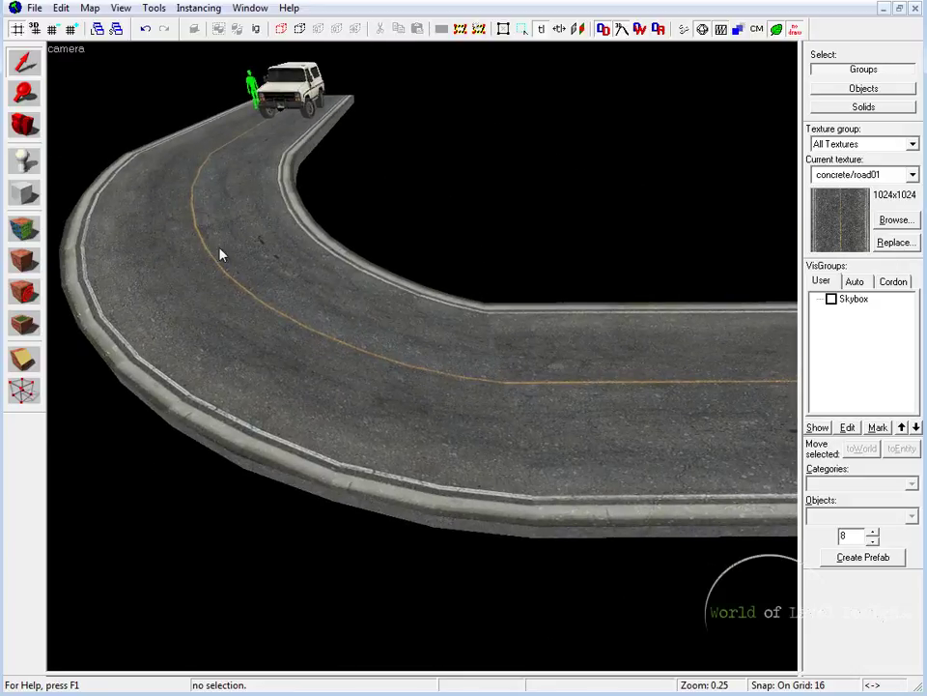
{"action": "scroll", "coordinate": [422, 364], "scroll_direction": "down", "scroll_amount": 2}
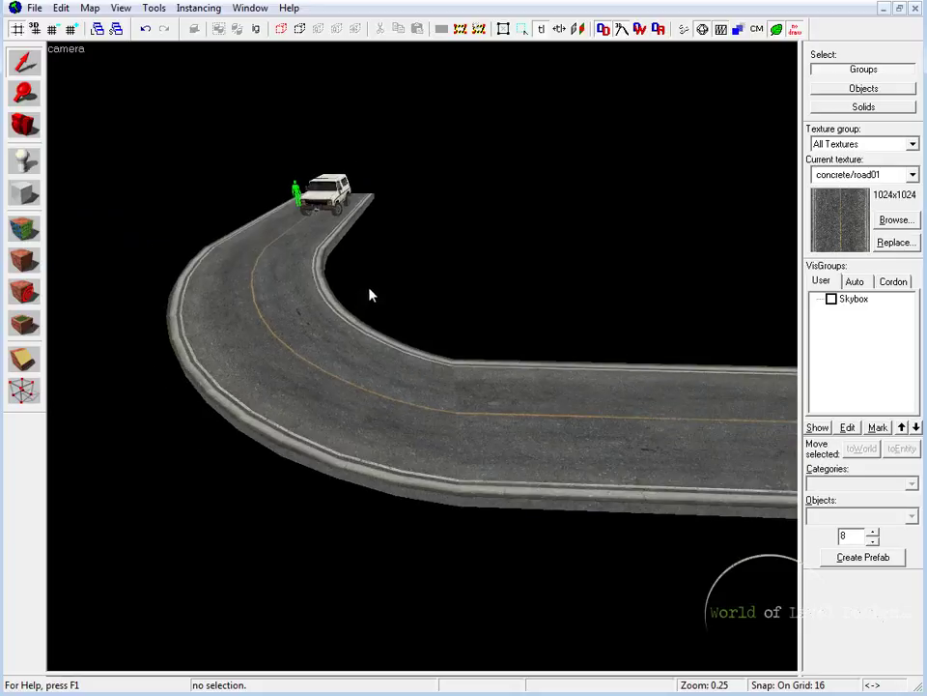
{"action": "left_click", "coordinate": [288, 298]}
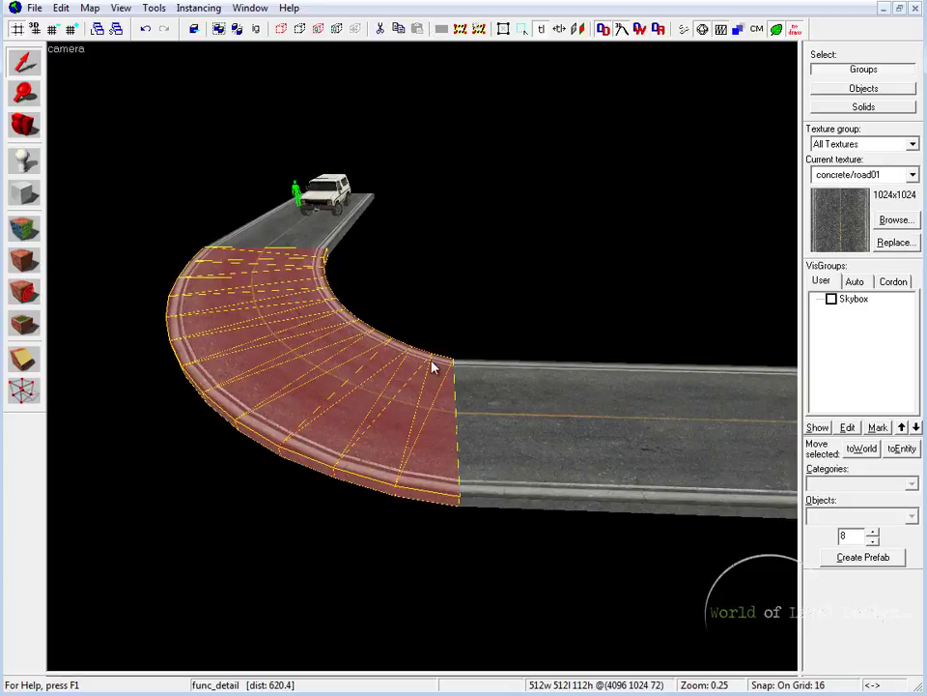
{"action": "left_click", "coordinate": [332, 283]}
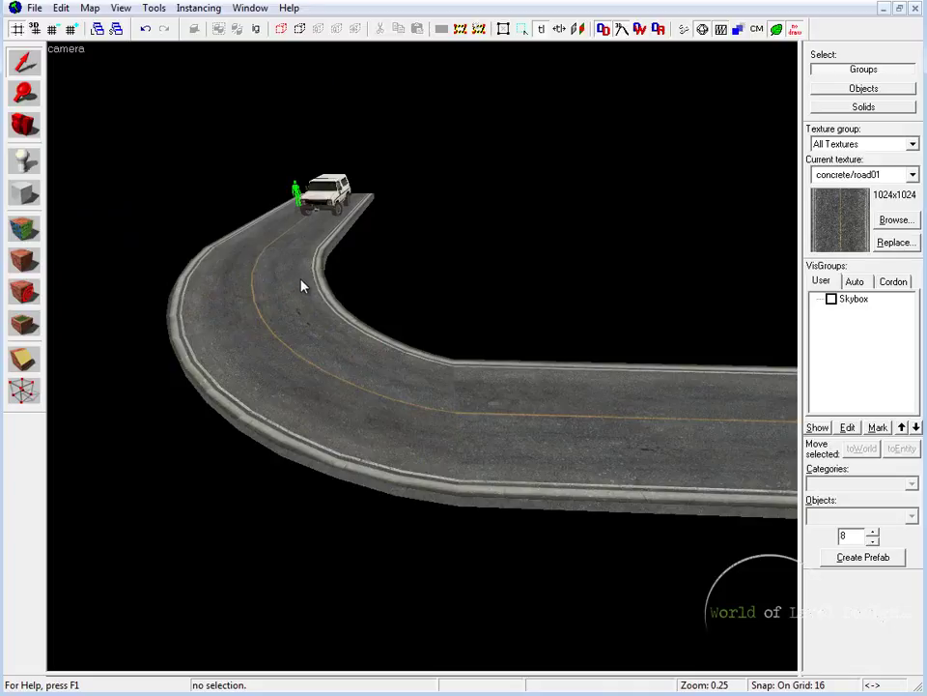
{"action": "left_click", "coordinate": [251, 329]}
{"action": "left_click", "coordinate": [460, 322]}
{"action": "left_click", "coordinate": [333, 379]}
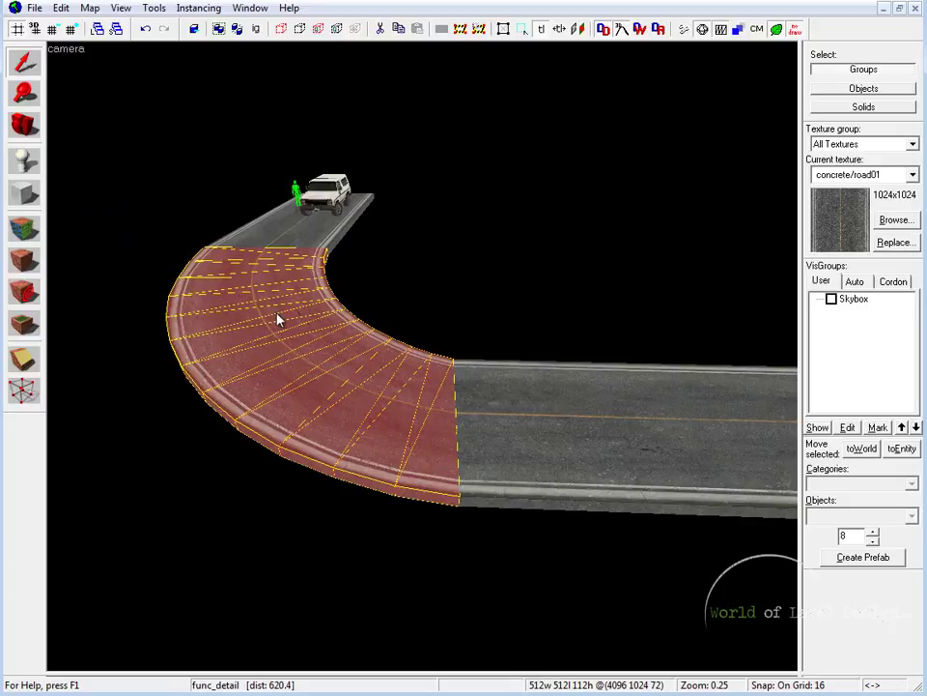
{"action": "key", "text": "z"}
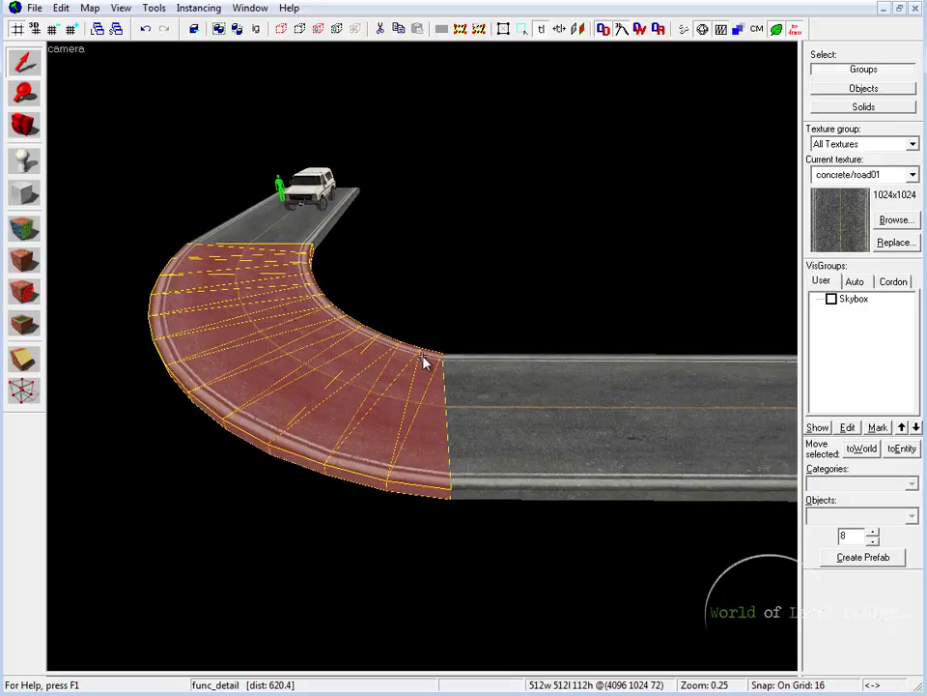
{"action": "key", "text": "Escape"}
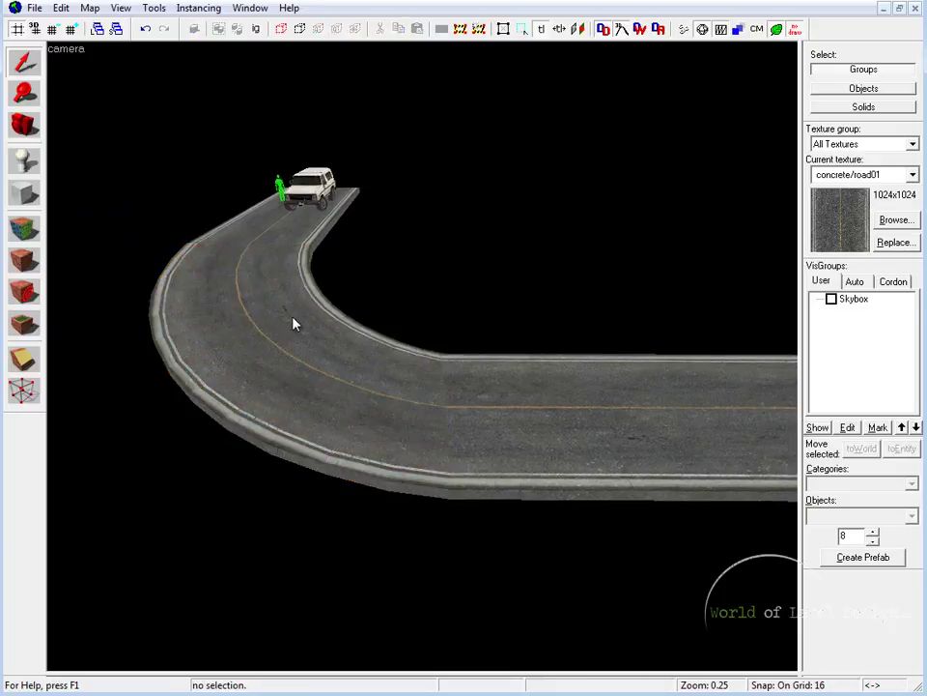
{"action": "key", "text": "z"}
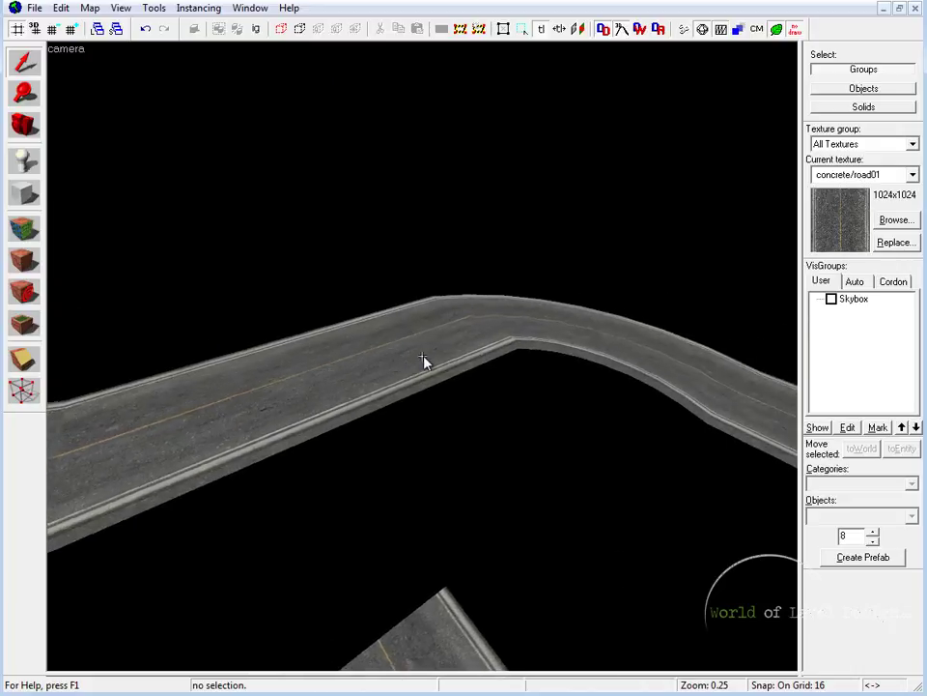
Step: Examine the descending curve farther along the road, selecting the curve and the straight pieces at both ends
{"action": "left_click", "coordinate": [425, 367]}
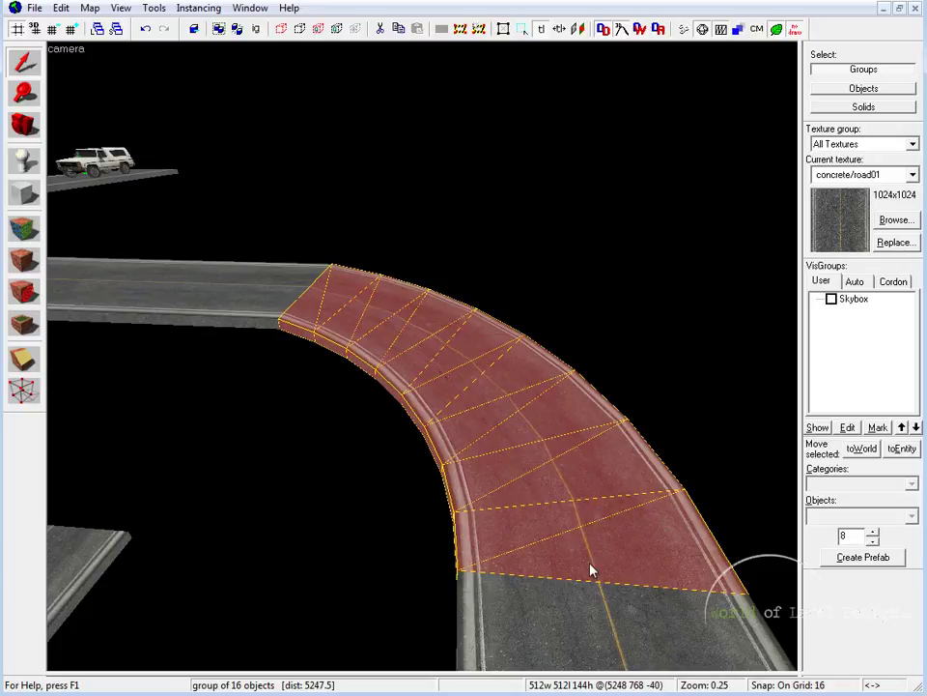
{"action": "key", "text": "z"}
{"action": "key", "text": "a"}
{"action": "key", "text": "z"}
{"action": "left_click", "coordinate": [472, 302]}
{"action": "key", "text": "z"}
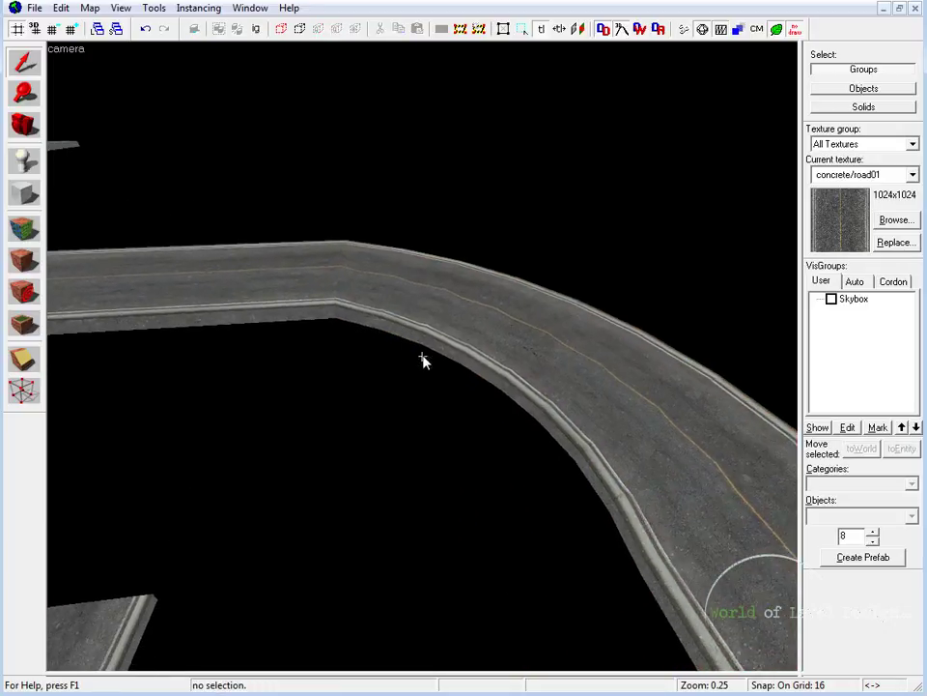
{"action": "key", "text": "z"}
{"action": "left_click", "coordinate": [345, 329]}
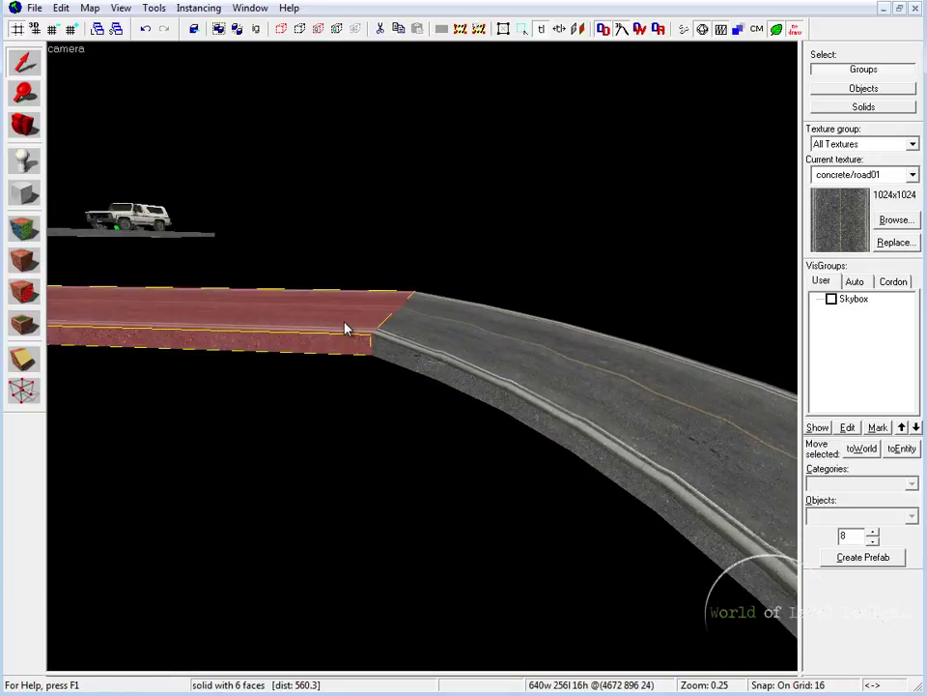
{"action": "key", "text": "z"}
{"action": "key", "text": "z"}
{"action": "left_click", "coordinate": [520, 476]}
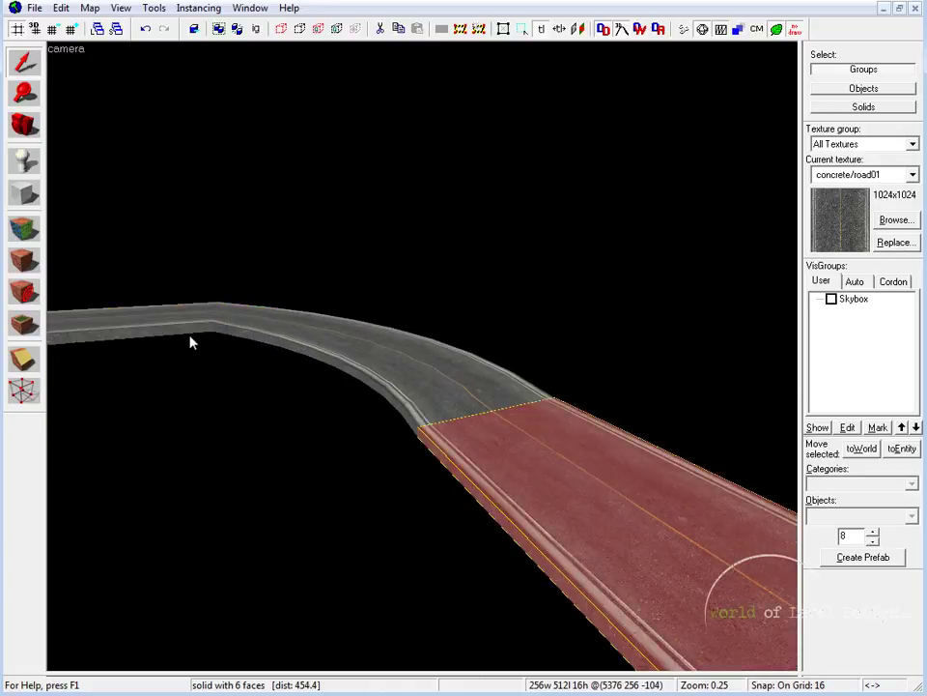
{"action": "key", "text": "z"}
{"action": "key", "text": "w"}
{"action": "key", "text": "z"}
{"action": "left_click", "coordinate": [197, 248]}
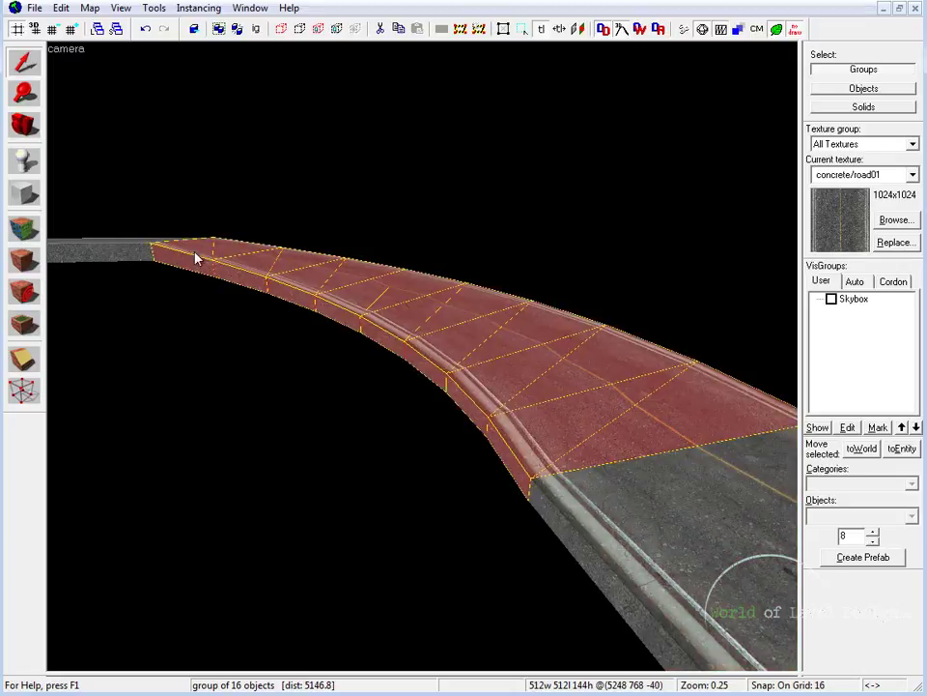
{"action": "key", "text": "z"}
{"action": "key", "text": "d"}
{"action": "key", "text": "z"}
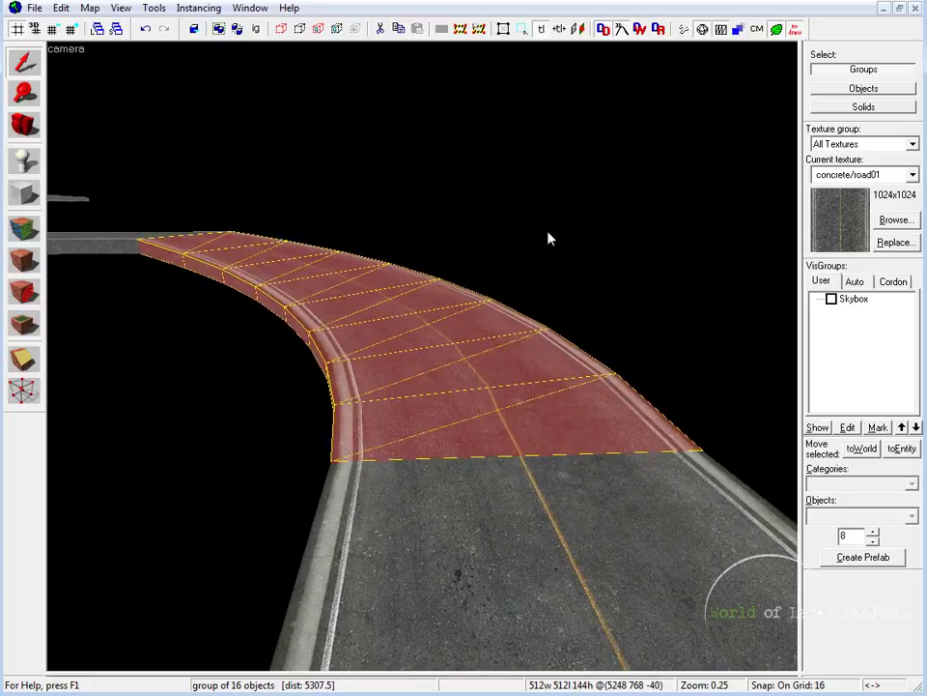
Step: Inspect the descending curve's surface and curb with and without selection, and compare it with the curve near the truck
{"action": "left_click", "coordinate": [547, 237]}
{"action": "key", "text": "z"}
{"action": "key", "text": "w"}
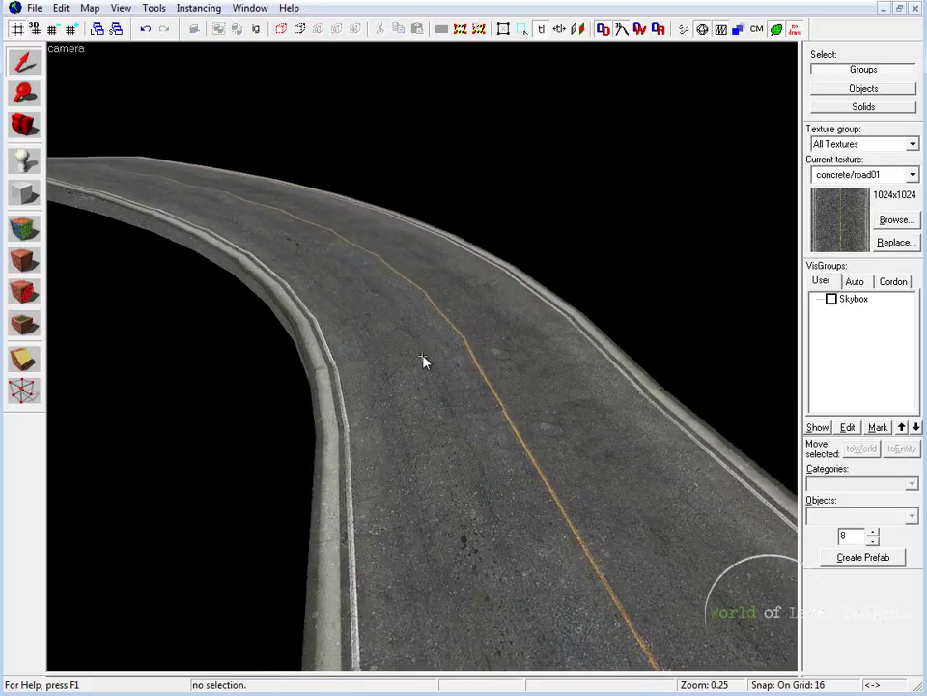
{"action": "left_click", "coordinate": [410, 320]}
{"action": "key", "text": "d"}
{"action": "key", "text": "z"}
{"action": "left_click", "coordinate": [610, 197]}
{"action": "left_click", "coordinate": [497, 375]}
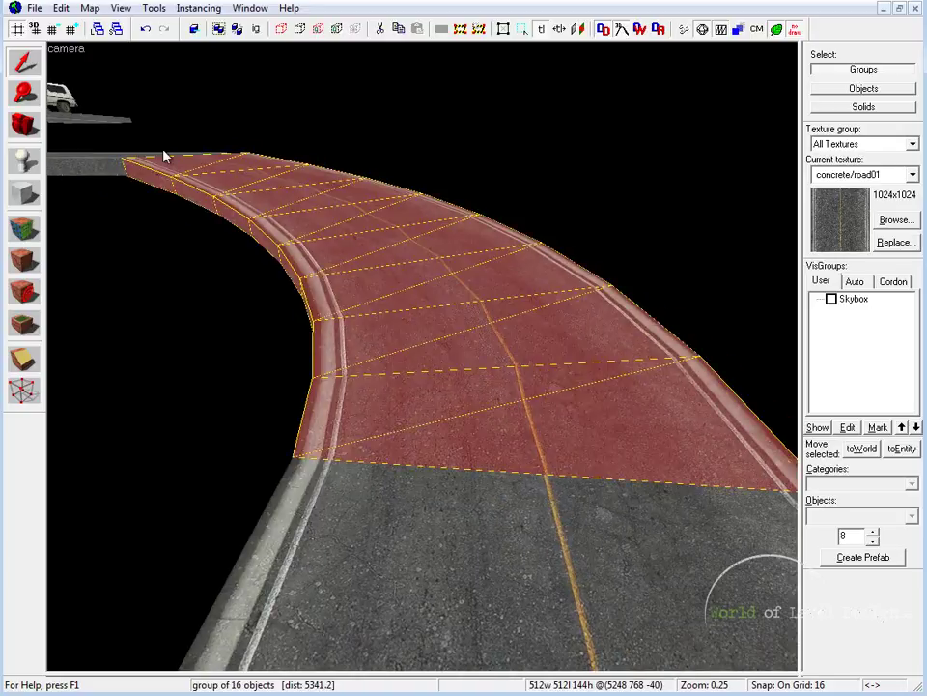
{"action": "key", "text": "z"}
{"action": "key", "text": "z"}
{"action": "left_click", "coordinate": [360, 273]}
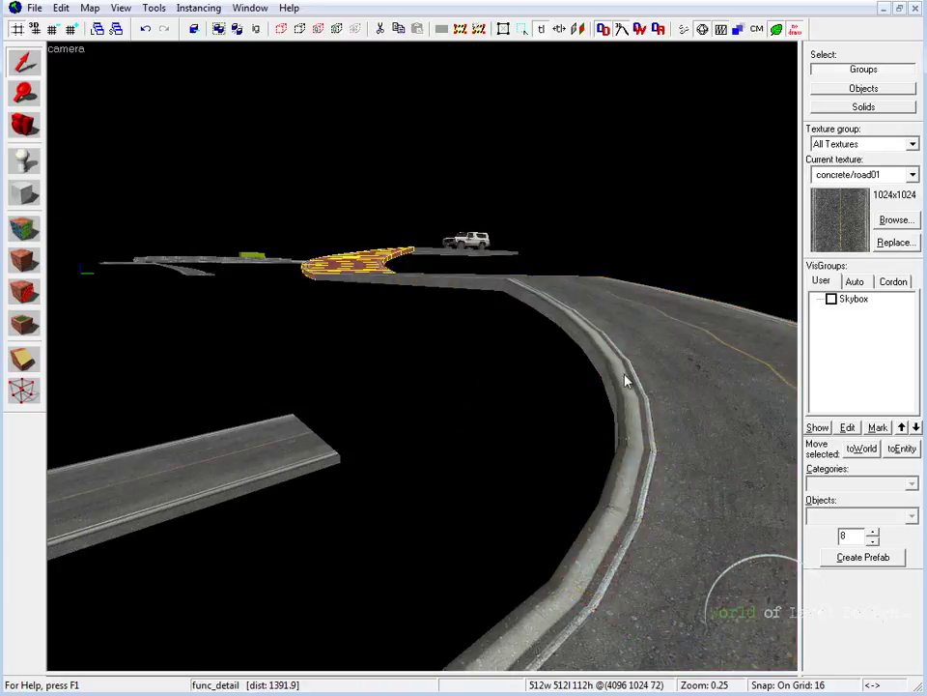
{"action": "left_click", "coordinate": [626, 381]}
{"action": "key", "text": "w"}
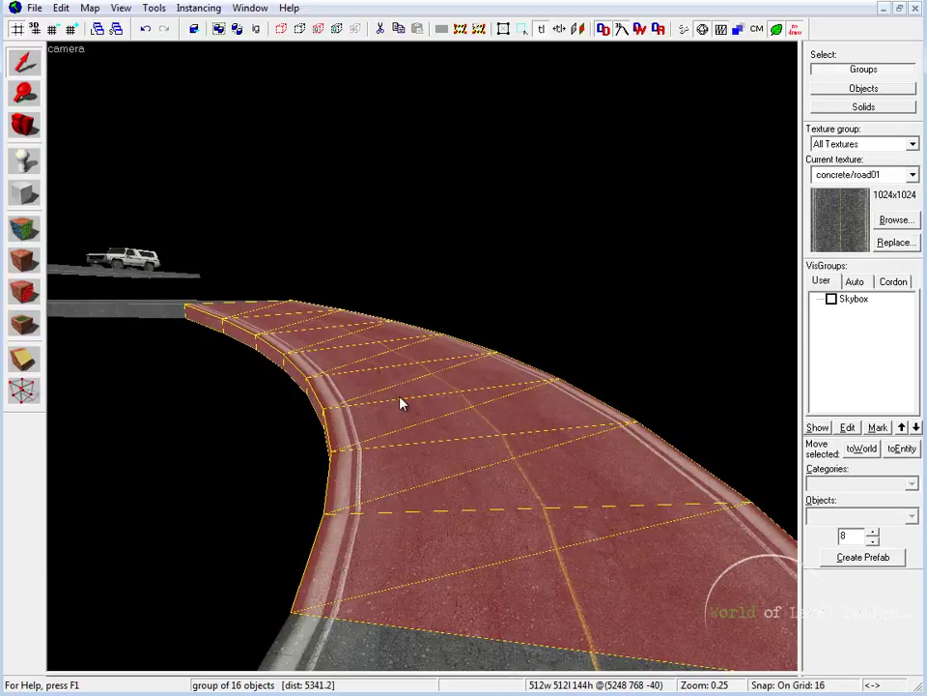
{"action": "key", "text": "s"}
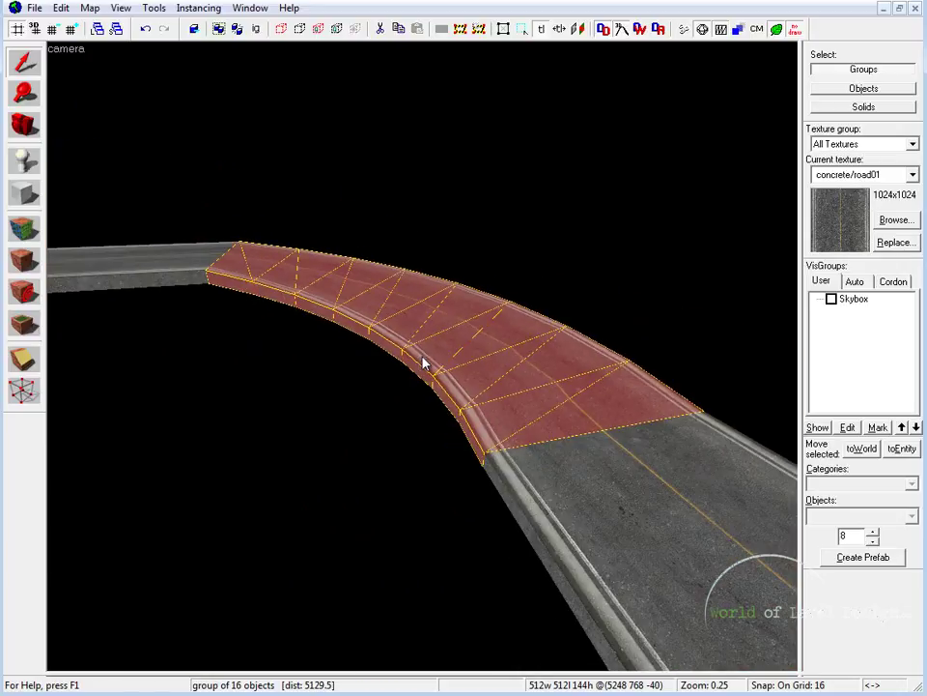
Step: Select the upper straight, the lower straight and the descending curve in turn to compare how the curve bridges their heights
{"action": "left_click", "coordinate": [145, 246]}
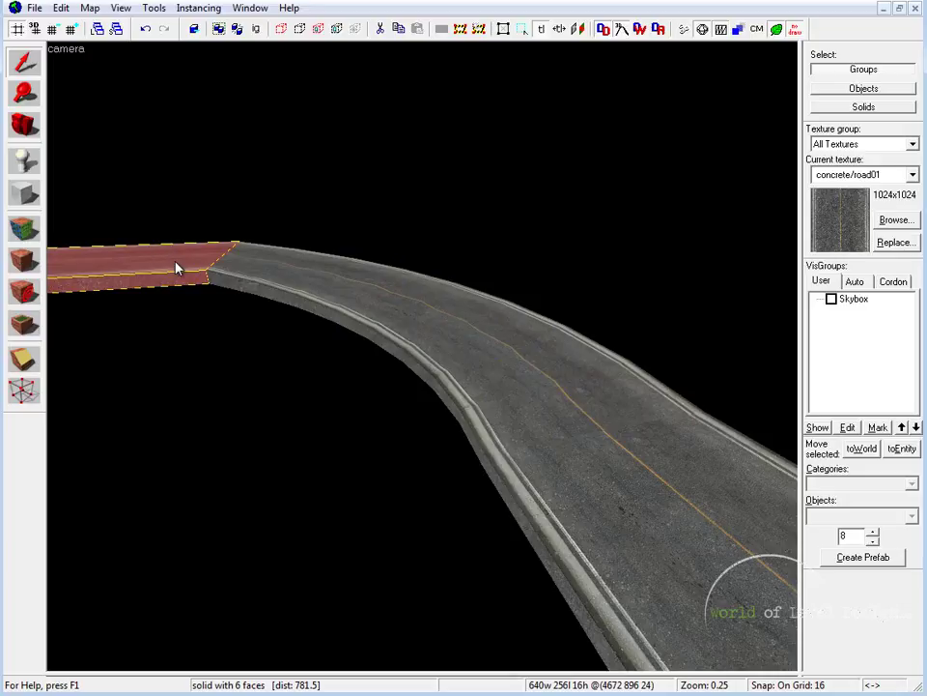
{"action": "left_click", "coordinate": [619, 493]}
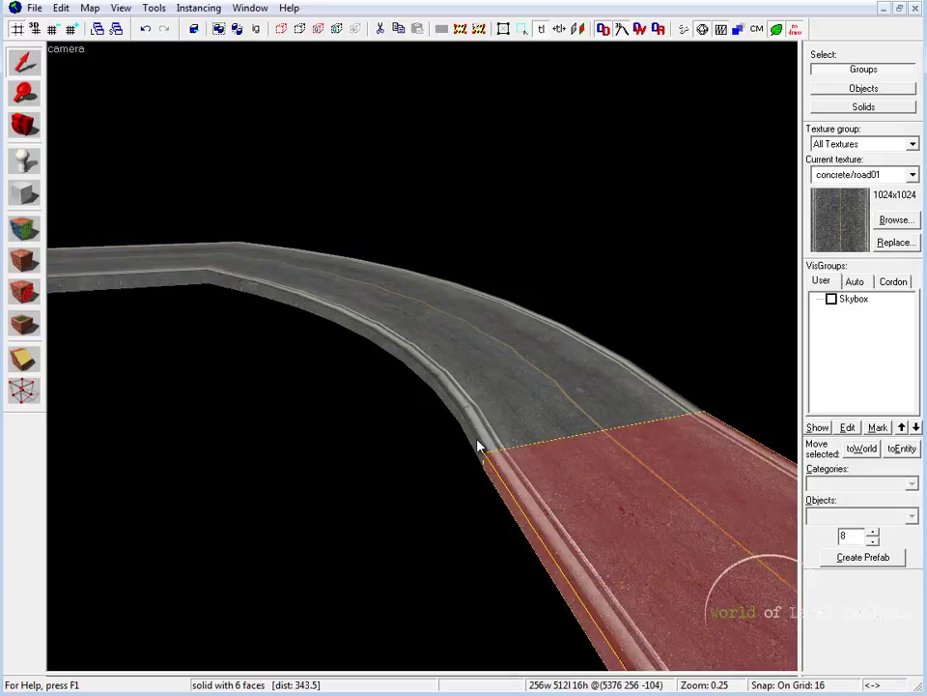
{"action": "left_click", "coordinate": [503, 431]}
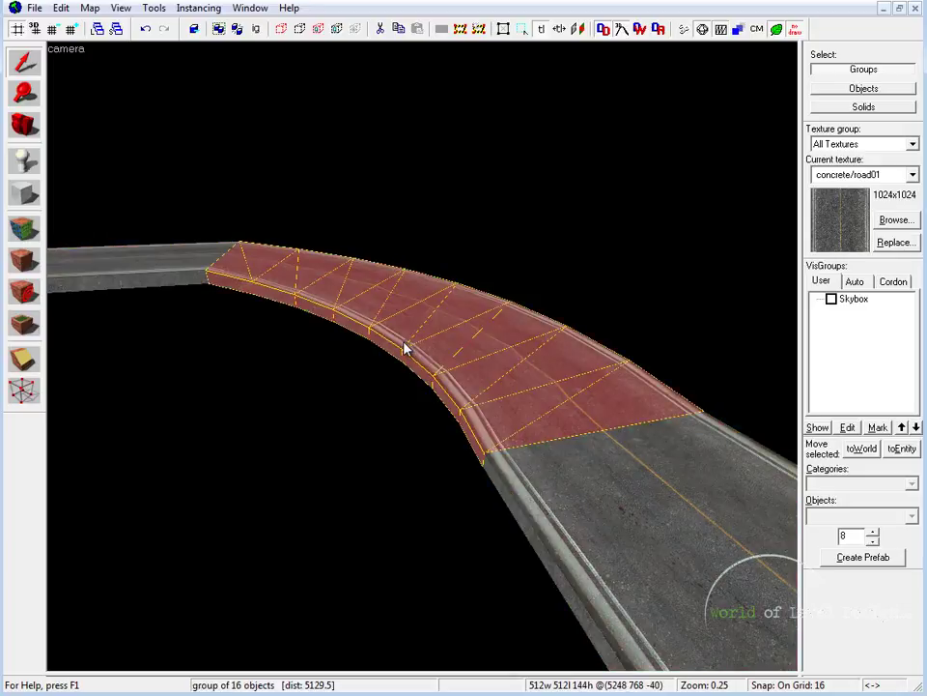
{"action": "left_click", "coordinate": [517, 481]}
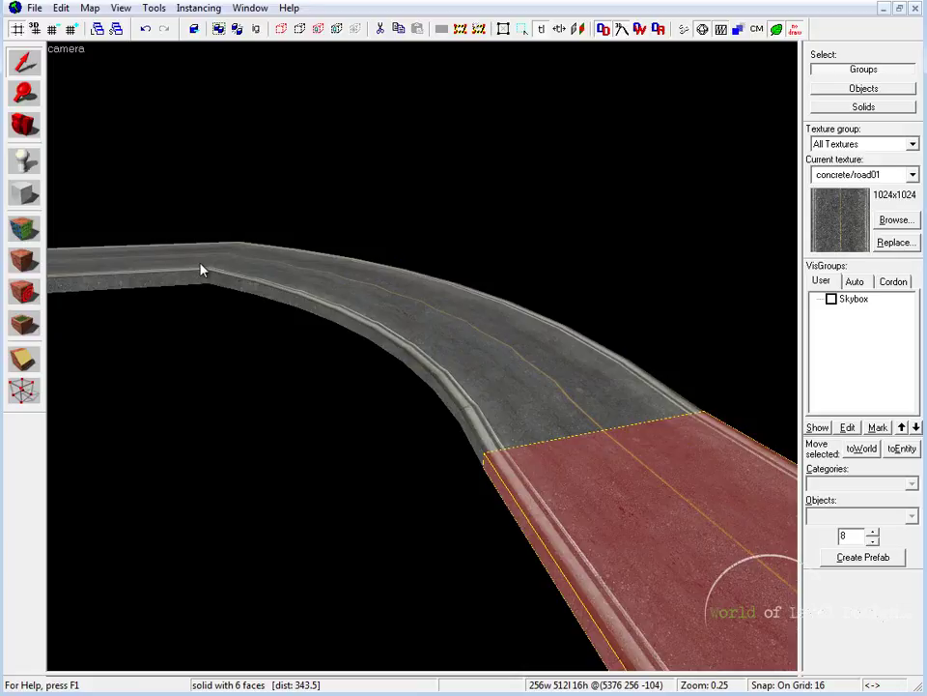
{"action": "left_click", "coordinate": [177, 277]}
{"action": "left_click", "coordinate": [577, 444]}
{"action": "key", "text": "z"}
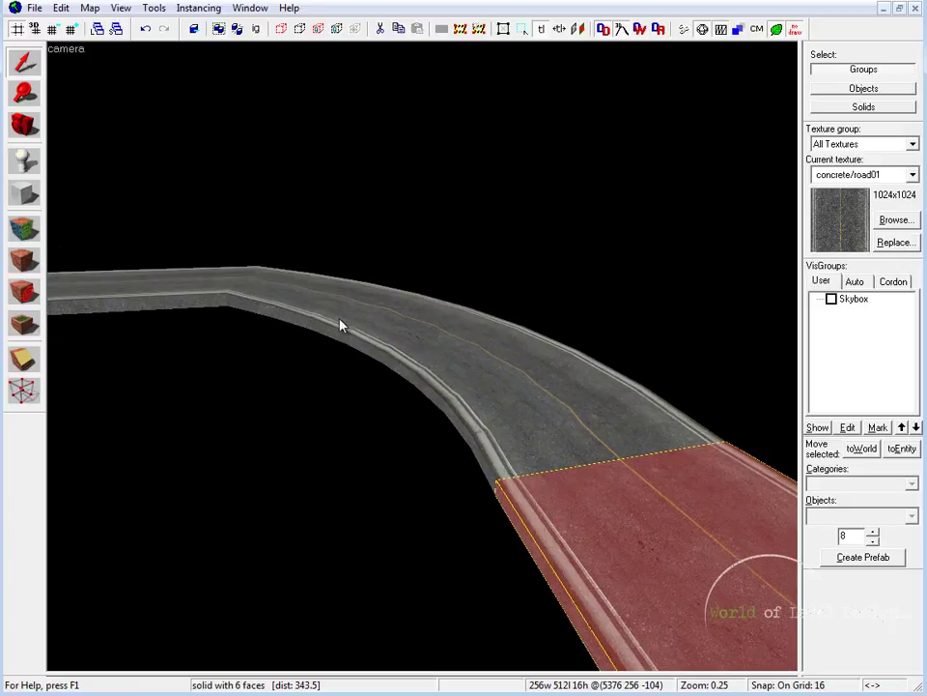
{"action": "left_click", "coordinate": [402, 337]}
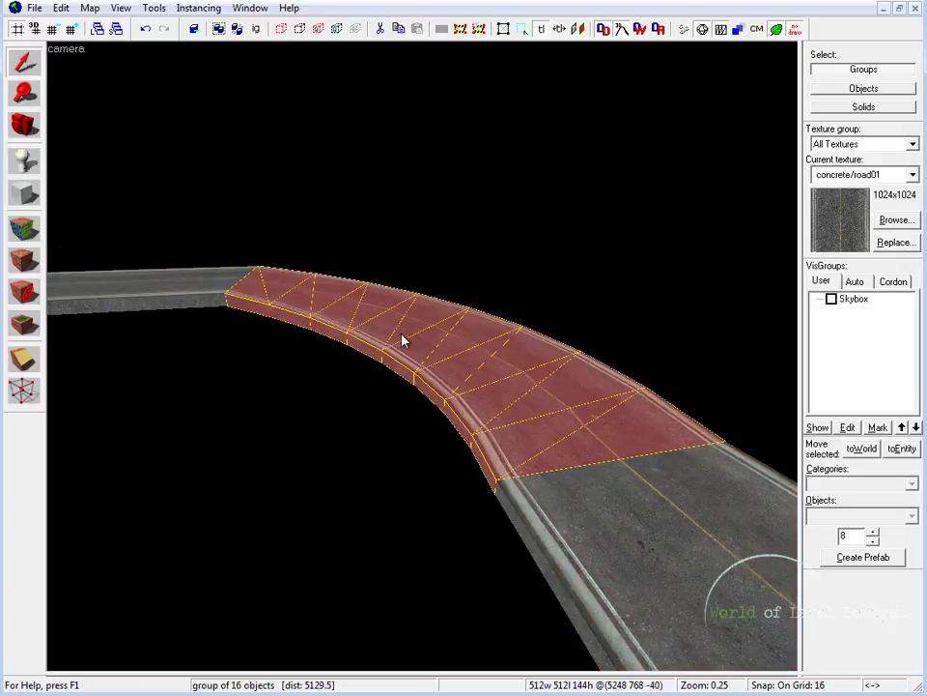
{"action": "left_click", "coordinate": [201, 289]}
{"action": "left_click", "coordinate": [630, 480]}
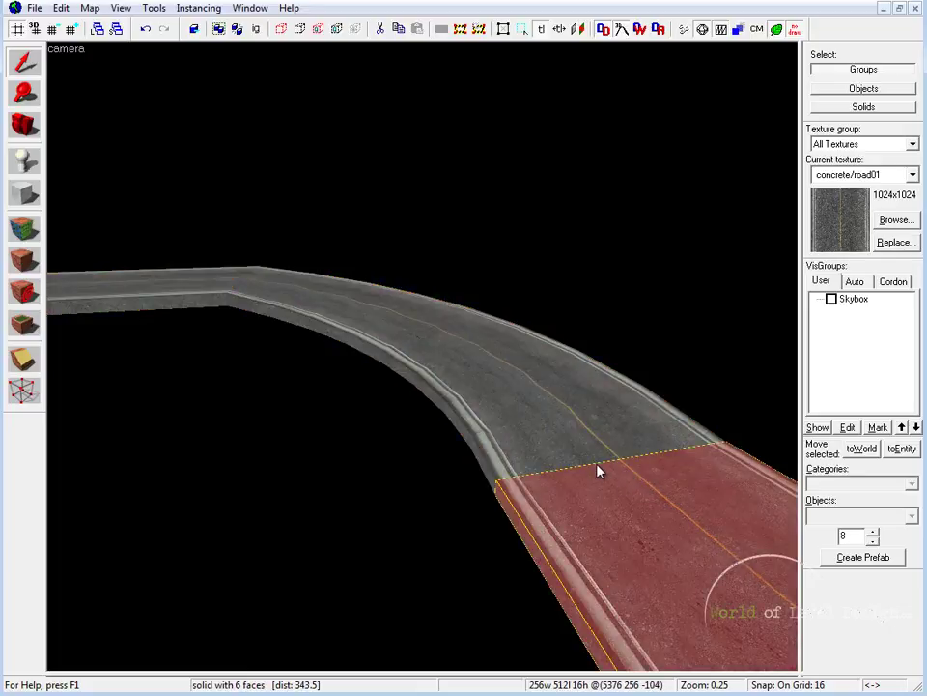
{"action": "key", "text": "z"}
{"action": "key", "text": "z"}
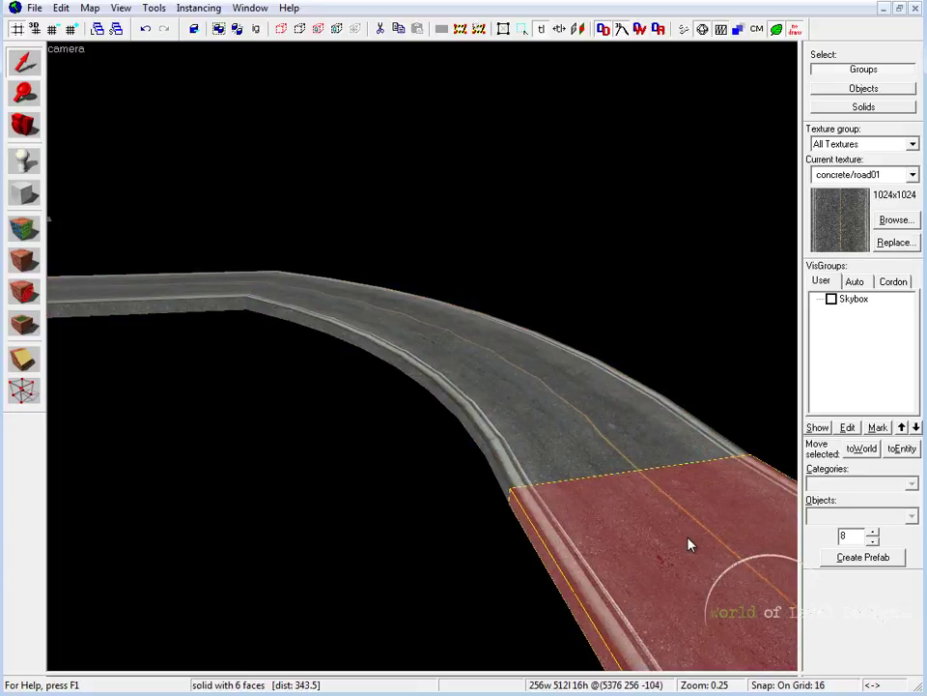
Step: In the top view, outline a 512 by 512 unit arch primitive, 16 units high, at the free end of the truck's straight road
{"action": "key", "text": "z"}
{"action": "key", "text": "s"}
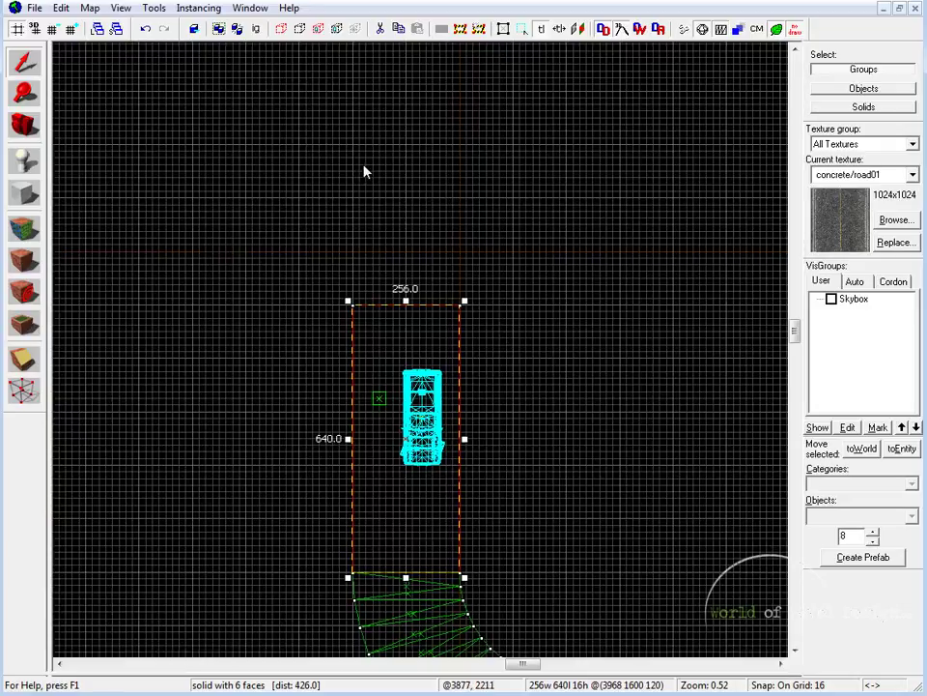
{"action": "left_click_drag", "start_coordinate": [352, 129], "coordinate": [586, 290]}
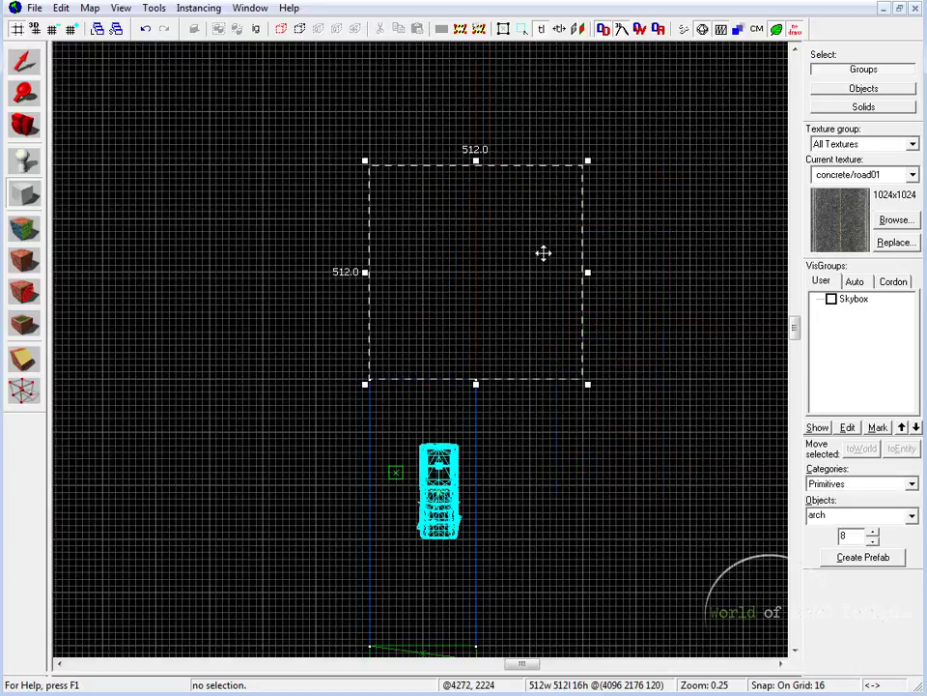
Step: Configure the new arch with an arc of 90, a wall width of 128 and 12 sides, previewing the shape
{"action": "key", "text": "Return"}
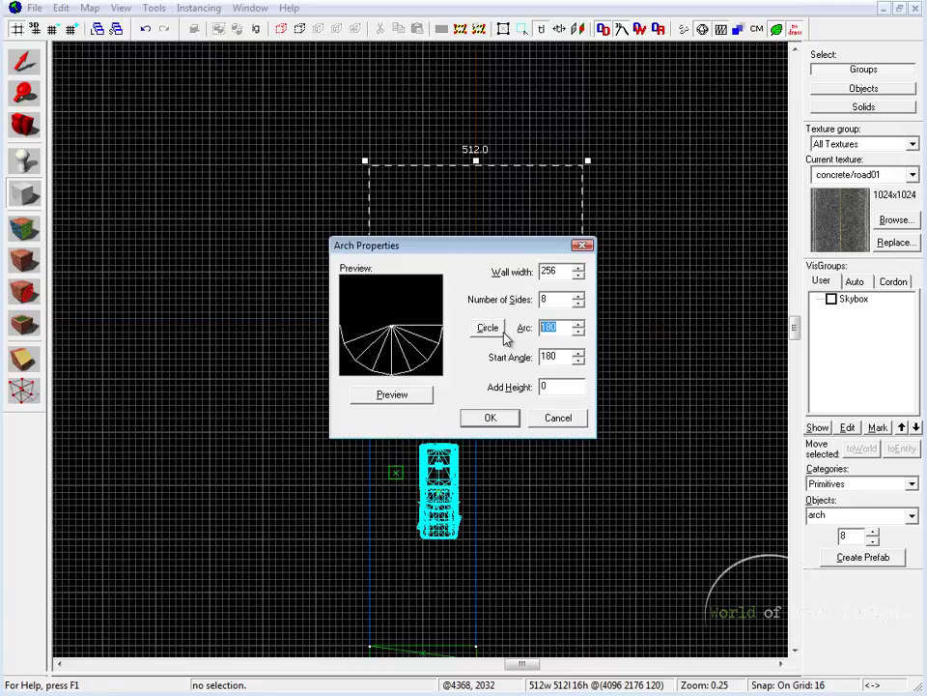
{"action": "type", "text": "90"}
{"action": "left_click", "coordinate": [392, 395]}
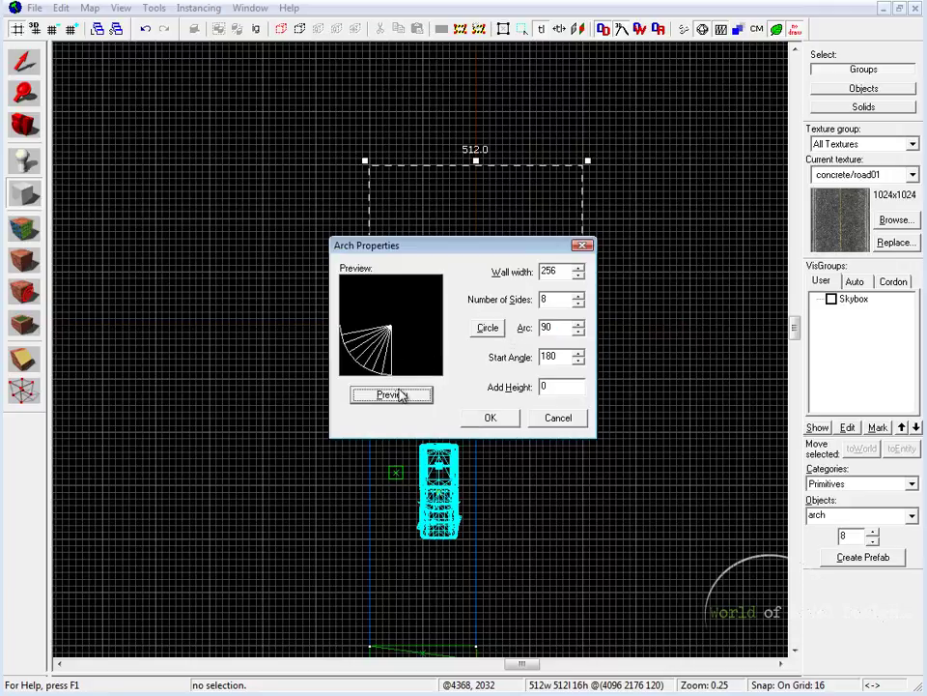
{"action": "double_click", "coordinate": [549, 272]}
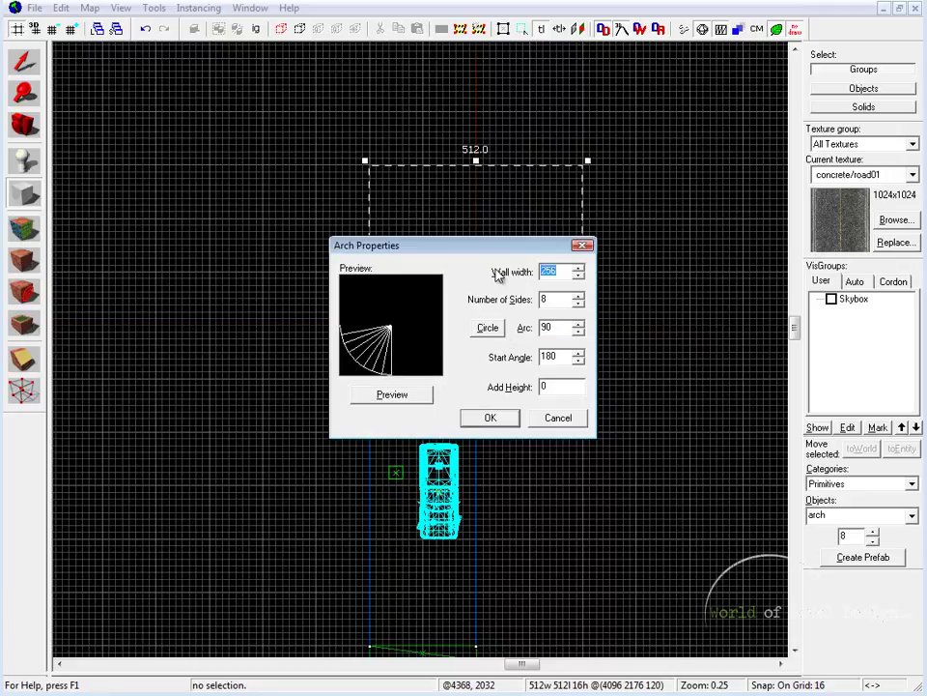
{"action": "type", "text": "128"}
{"action": "key", "text": "Return"}
{"action": "double_click", "coordinate": [559, 298]}
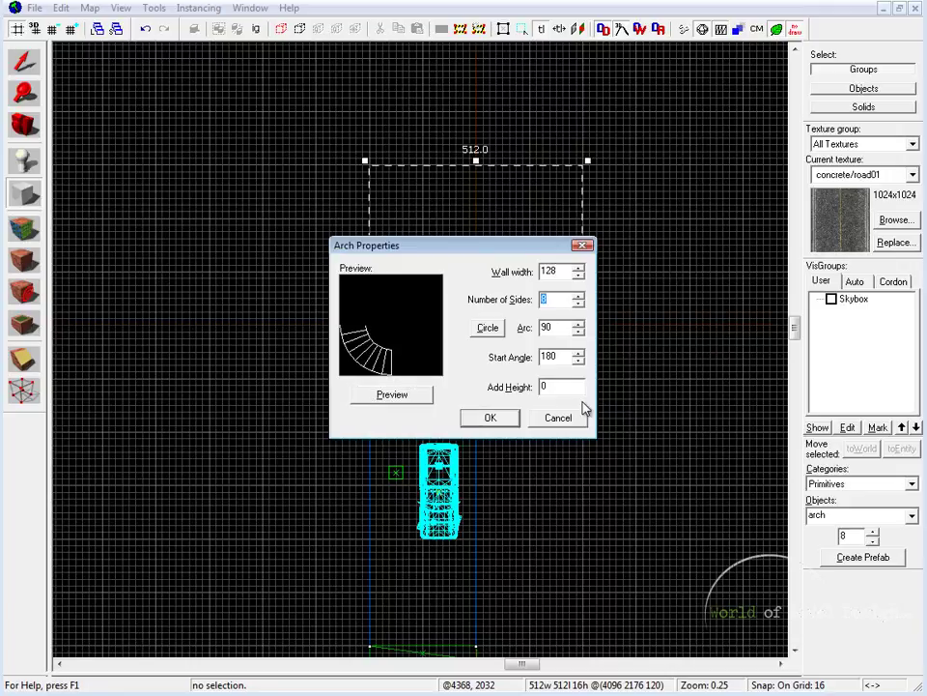
{"action": "type", "text": "12"}
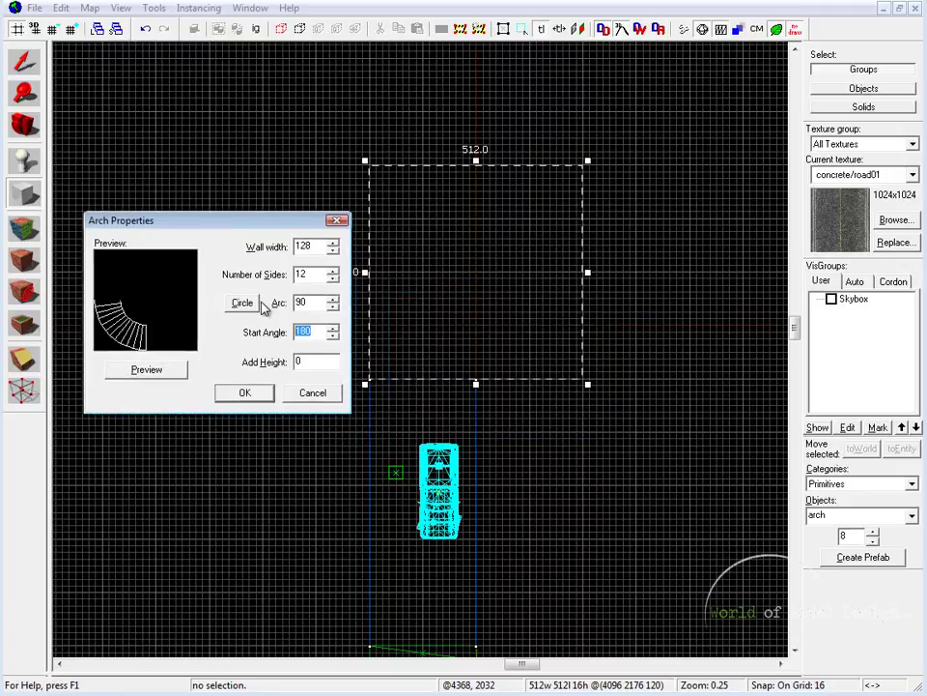
Step: Set the arch's start angle to 90, preview it, and create the arch
{"action": "type", "text": "90"}
{"action": "key", "text": "Return"}
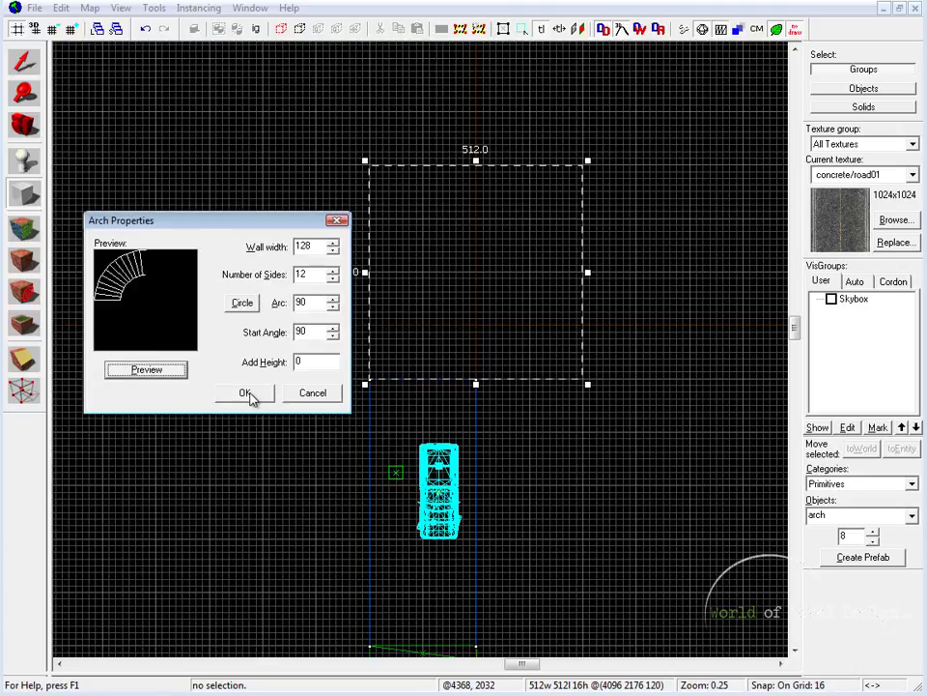
{"action": "left_click", "coordinate": [245, 392]}
Step: Move the 12-piece arch in the top view so its lower end meets the free end of the truck's straight road
{"action": "key", "text": "shift+s"}
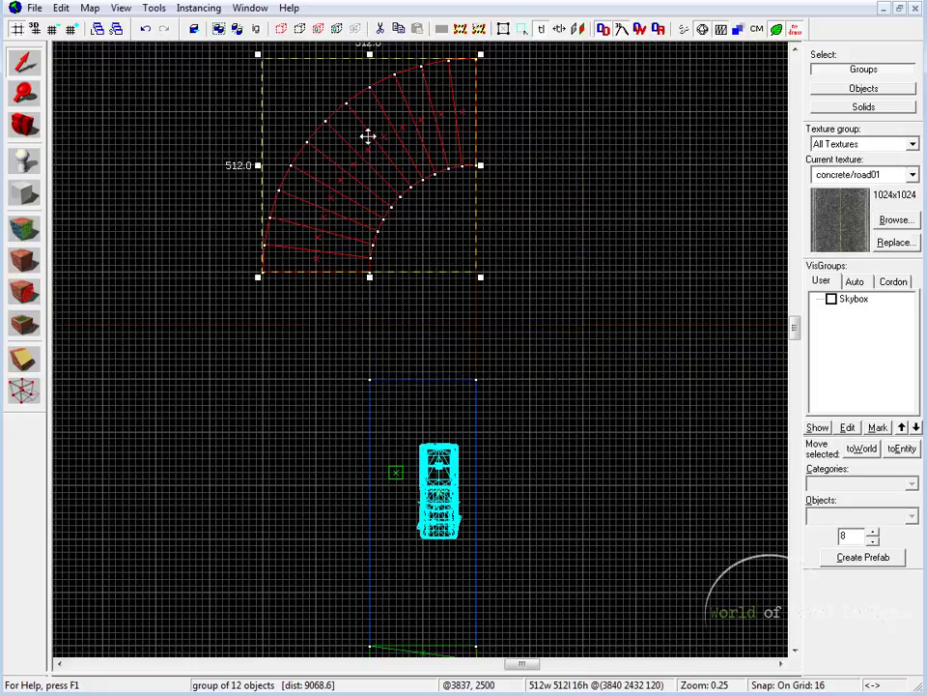
{"action": "left_click_drag", "start_coordinate": [368, 157], "coordinate": [468, 251]}
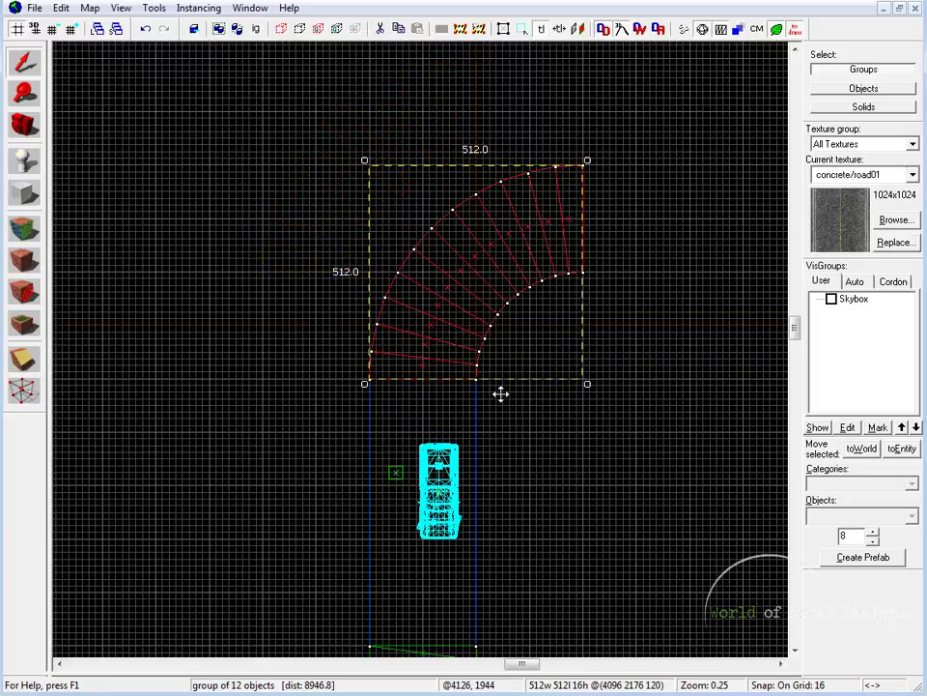
{"action": "left_click", "coordinate": [438, 394]}
{"action": "left_click", "coordinate": [477, 401]}
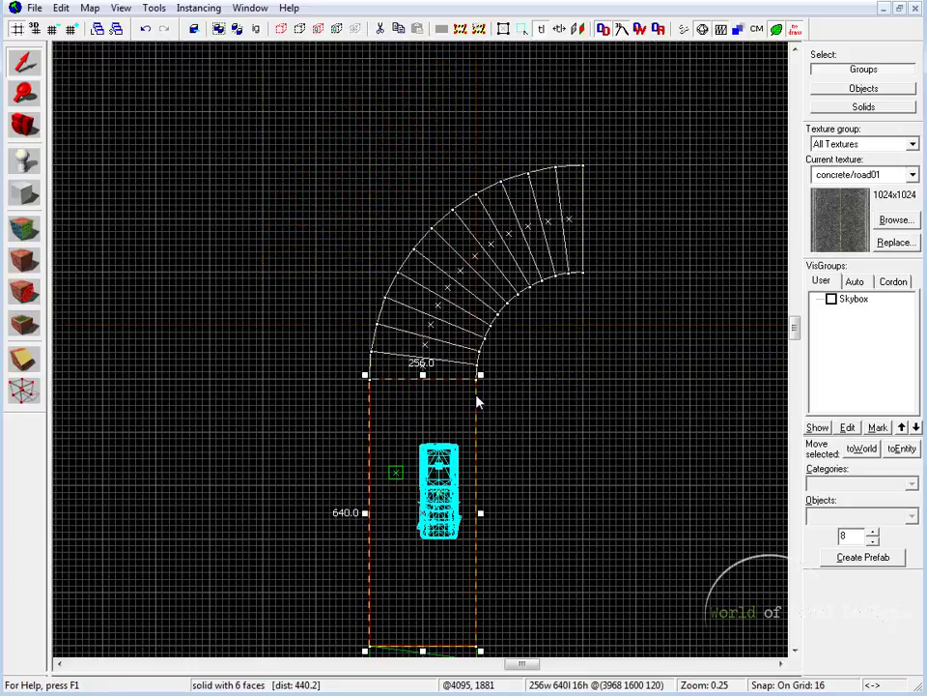
{"action": "left_click", "coordinate": [526, 401]}
Step: In an enlarged 3D view, open the Face Edit Sheet and lift the top face of the truck's straight road
{"action": "key", "text": "shift+z"}
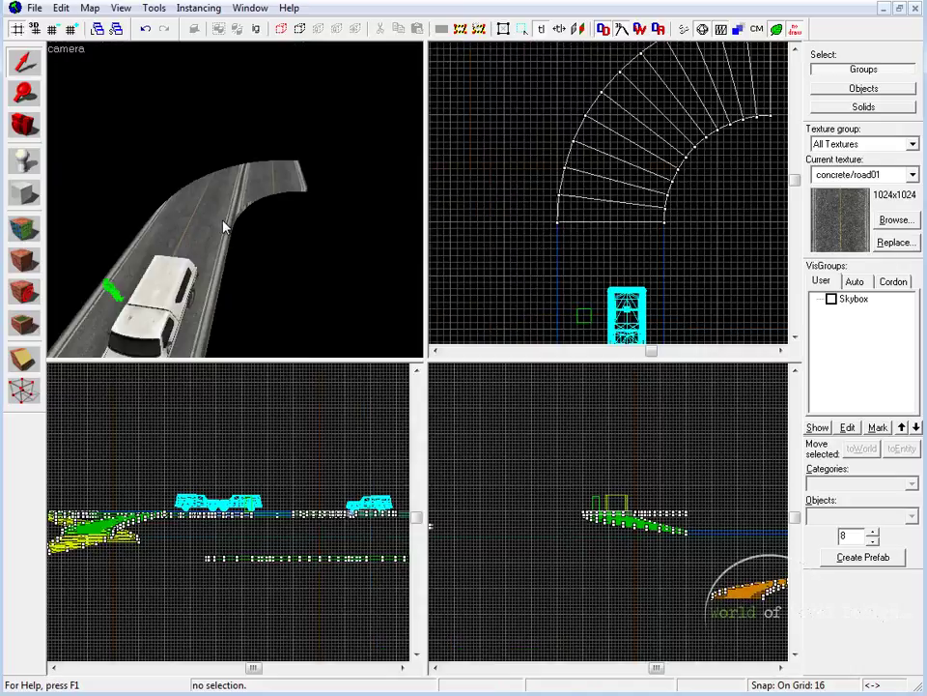
{"action": "key", "text": "shift+z"}
{"action": "key", "text": "w"}
{"action": "key", "text": "z"}
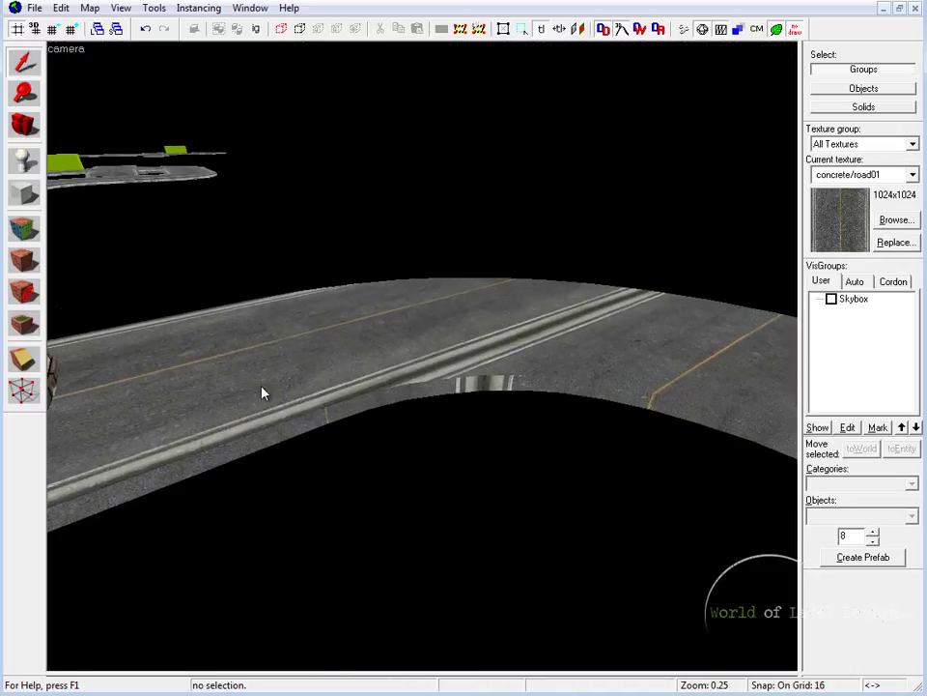
{"action": "left_click", "coordinate": [245, 421]}
{"action": "key", "text": "shift+a"}
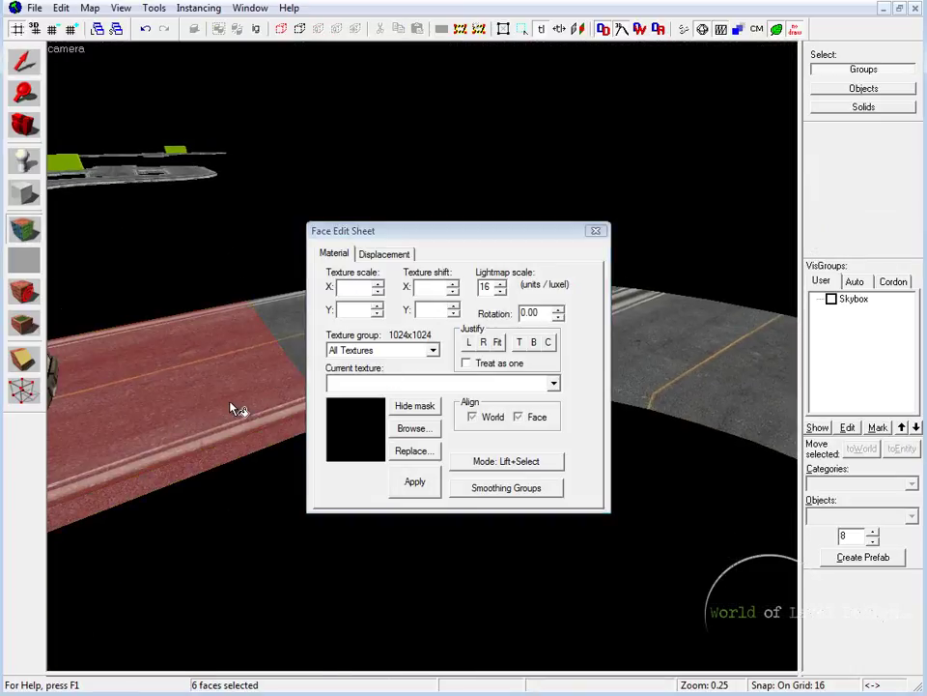
{"action": "left_click", "coordinate": [253, 376]}
{"action": "left_click_drag", "start_coordinate": [481, 243], "coordinate": [458, 449]}
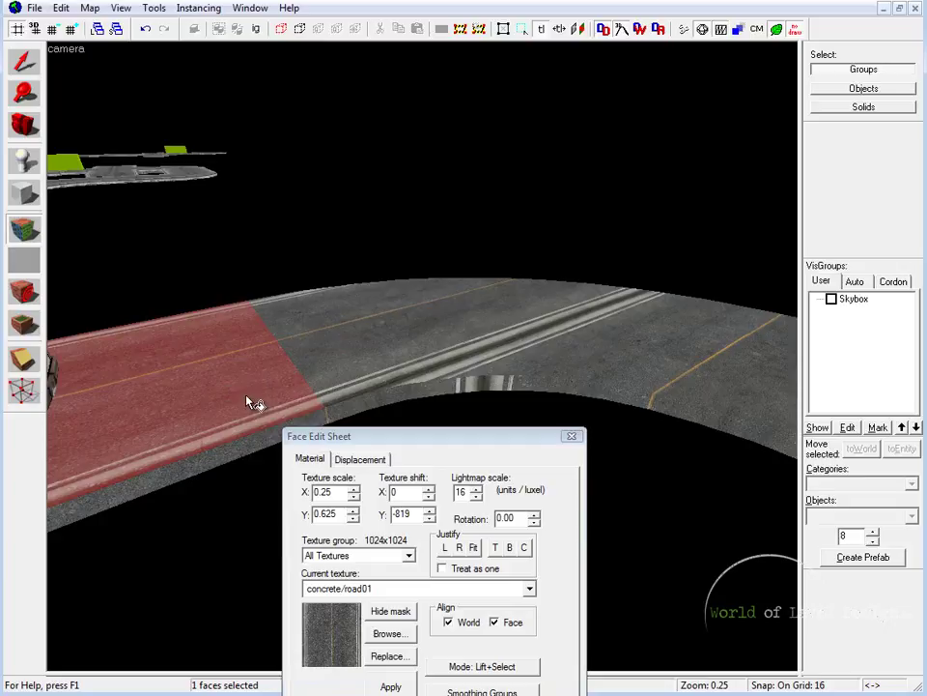
{"action": "key", "text": "z"}
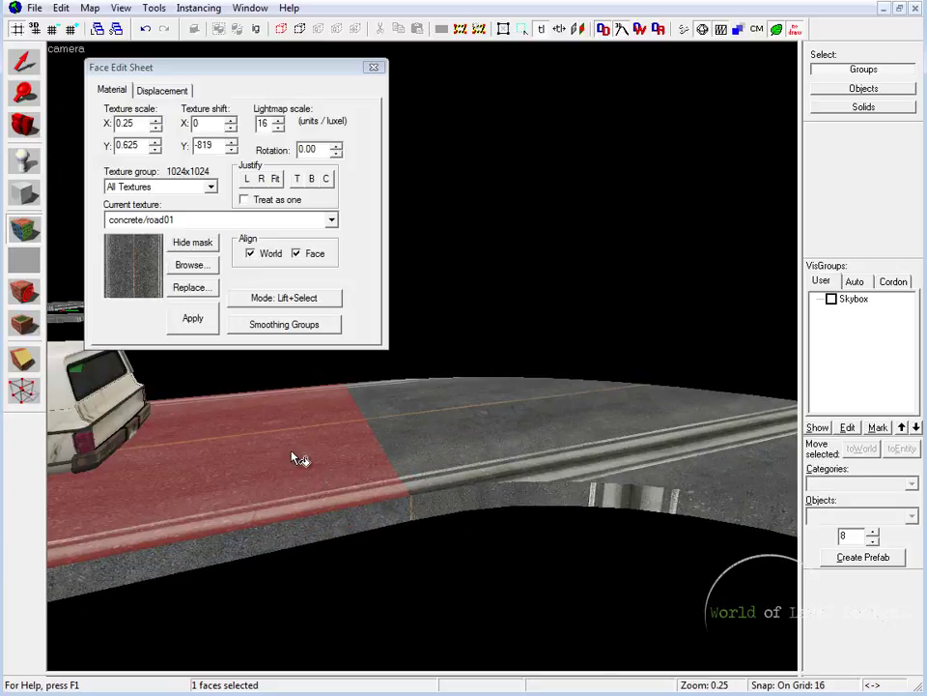
Step: Wrap the curb texture from the straight road's inner side face along all inner side faces of the new arch
{"action": "left_click", "coordinate": [327, 535]}
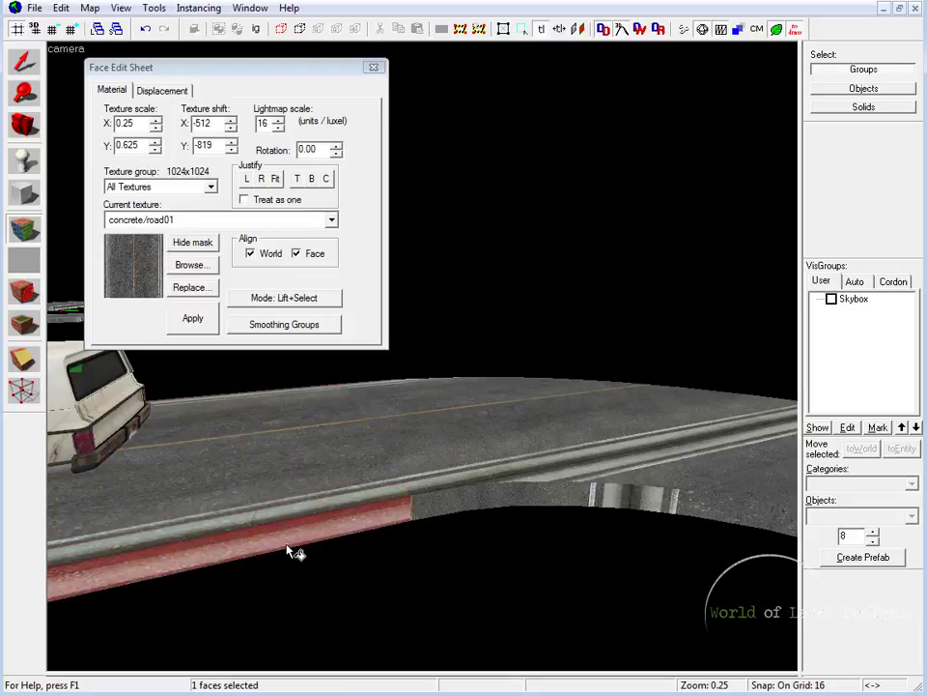
{"action": "key", "text": "z"}
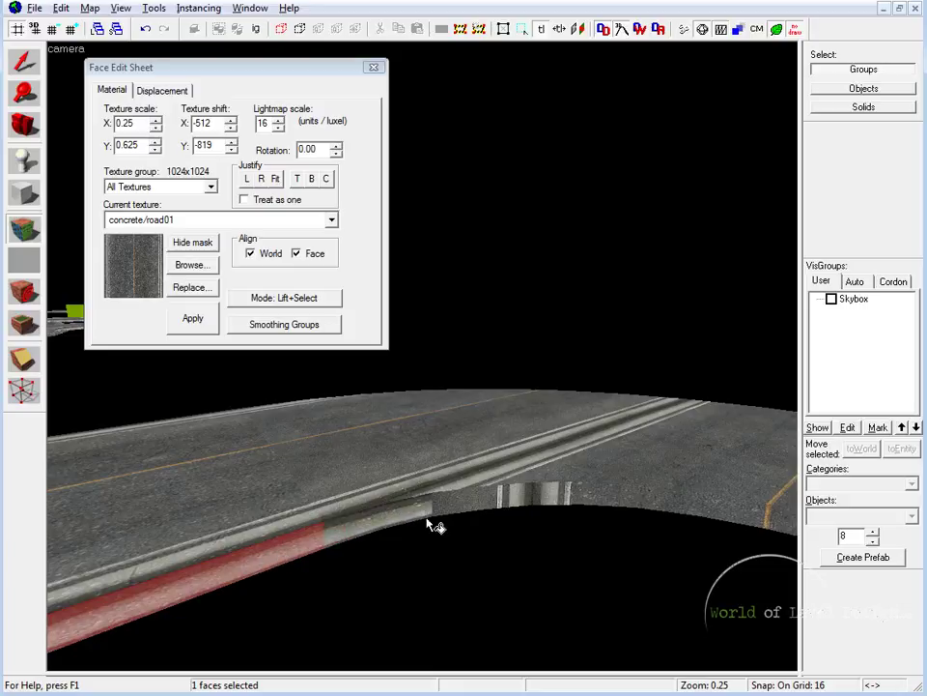
{"action": "right_click", "coordinate": [734, 515], "text": "alt"}
{"action": "key", "text": "z"}
{"action": "key", "text": "z"}
{"action": "right_click", "coordinate": [617, 453], "text": "alt"}
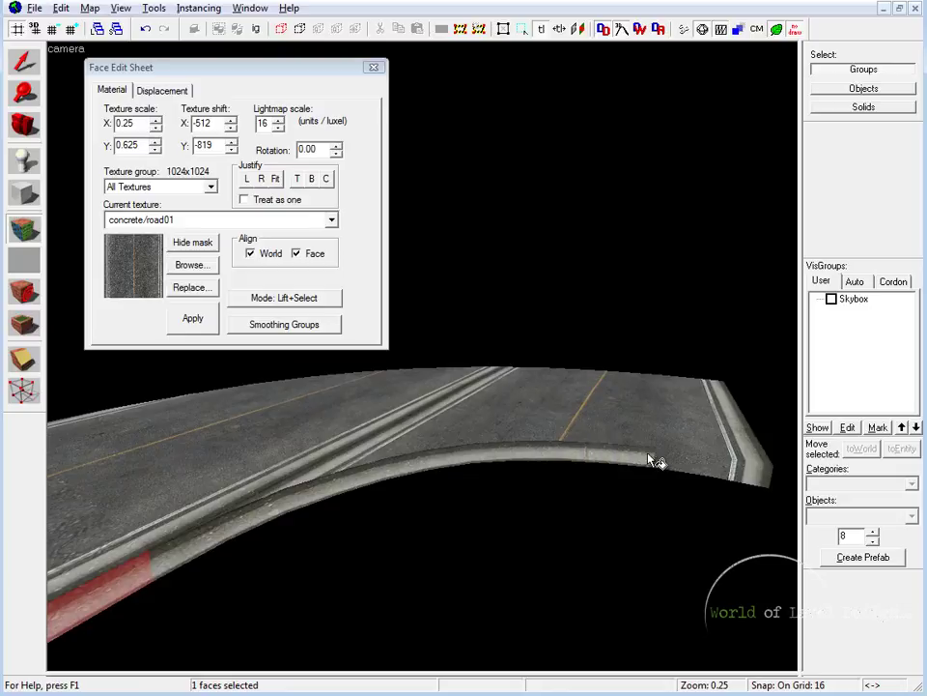
{"action": "right_click", "coordinate": [668, 460], "text": "alt"}
{"action": "right_click", "coordinate": [732, 466], "text": "alt"}
{"action": "key", "text": "z"}
{"action": "key", "text": "z"}
Step: Wrap the road texture from each inner side face onto its top face, from the straight road to just past mid-curve
{"action": "left_click", "coordinate": [389, 502]}
{"action": "left_click", "coordinate": [431, 501]}
{"action": "right_click", "coordinate": [428, 463], "text": "alt"}
{"action": "left_click", "coordinate": [484, 488]}
{"action": "right_click", "coordinate": [490, 466], "text": "alt"}
{"action": "left_click", "coordinate": [549, 494]}
{"action": "right_click", "coordinate": [553, 470], "text": "alt"}
{"action": "left_click", "coordinate": [595, 493]}
{"action": "right_click", "coordinate": [598, 463], "text": "alt"}
{"action": "left_click", "coordinate": [653, 501]}
{"action": "right_click", "coordinate": [659, 476], "text": "alt"}
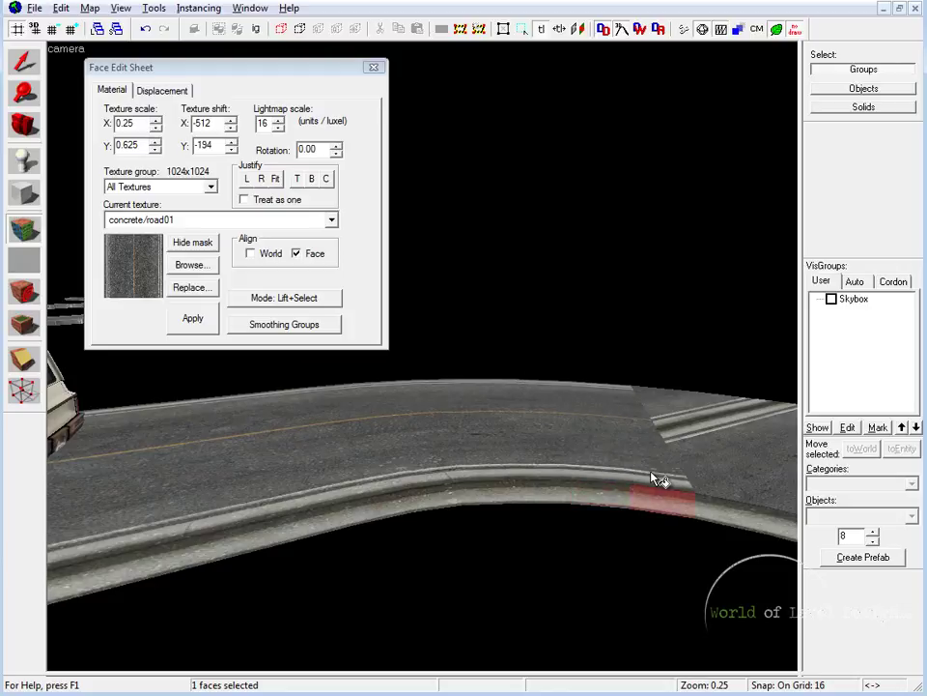
{"action": "left_click", "coordinate": [725, 518]}
{"action": "right_click", "coordinate": [710, 482], "text": "alt"}
{"action": "key", "text": "z"}
{"action": "key", "text": "z"}
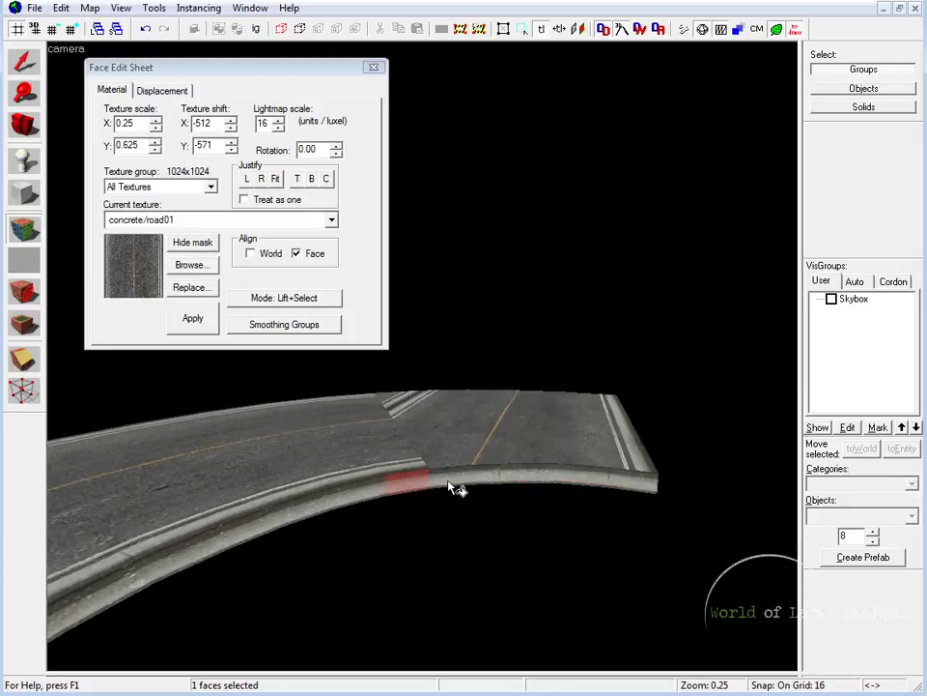
Step: Wrap the texture from the inner side faces onto the top faces of the remaining arch segments up to the free end
{"action": "left_click", "coordinate": [452, 482]}
{"action": "right_click", "coordinate": [440, 444], "text": "alt"}
{"action": "left_click", "coordinate": [492, 474]}
{"action": "right_click", "coordinate": [485, 445], "text": "alt"}
{"action": "left_click", "coordinate": [536, 476]}
{"action": "left_click", "coordinate": [527, 446]}
{"action": "left_click", "coordinate": [537, 474]}
{"action": "right_click", "coordinate": [528, 440], "text": "alt"}
{"action": "left_click", "coordinate": [584, 481]}
{"action": "right_click", "coordinate": [573, 444], "text": "alt"}
{"action": "left_click", "coordinate": [618, 475]}
{"action": "right_click", "coordinate": [610, 442], "text": "alt"}
{"action": "key", "text": "z"}
{"action": "key", "text": "z"}
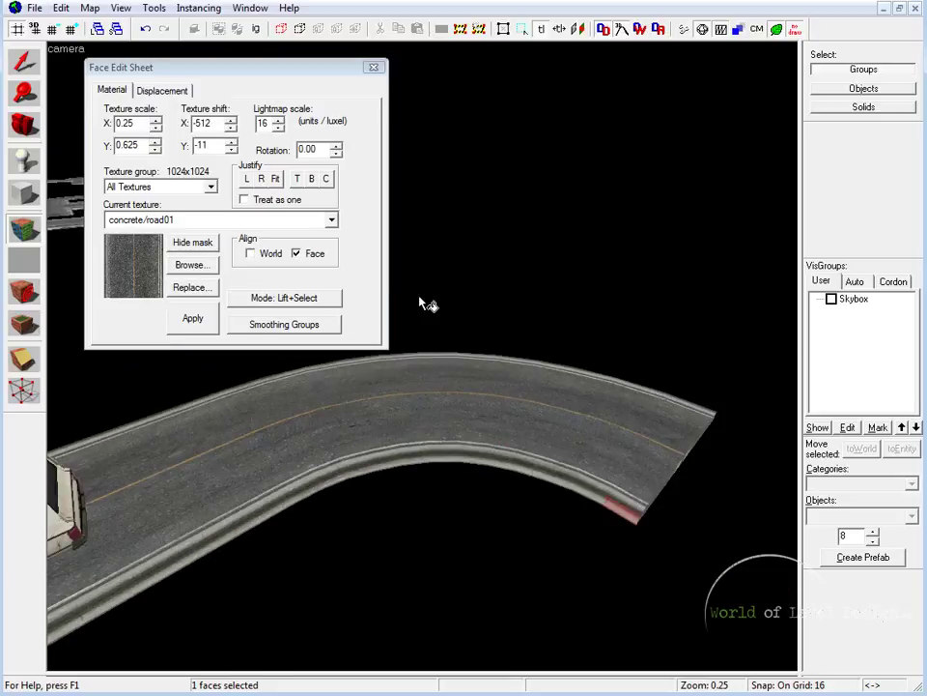
Step: Close the Face Edit Sheet and check the newly textured curve from above, with and without selection
{"action": "left_click", "coordinate": [374, 67]}
{"action": "key", "text": "z"}
{"action": "key", "text": "d"}
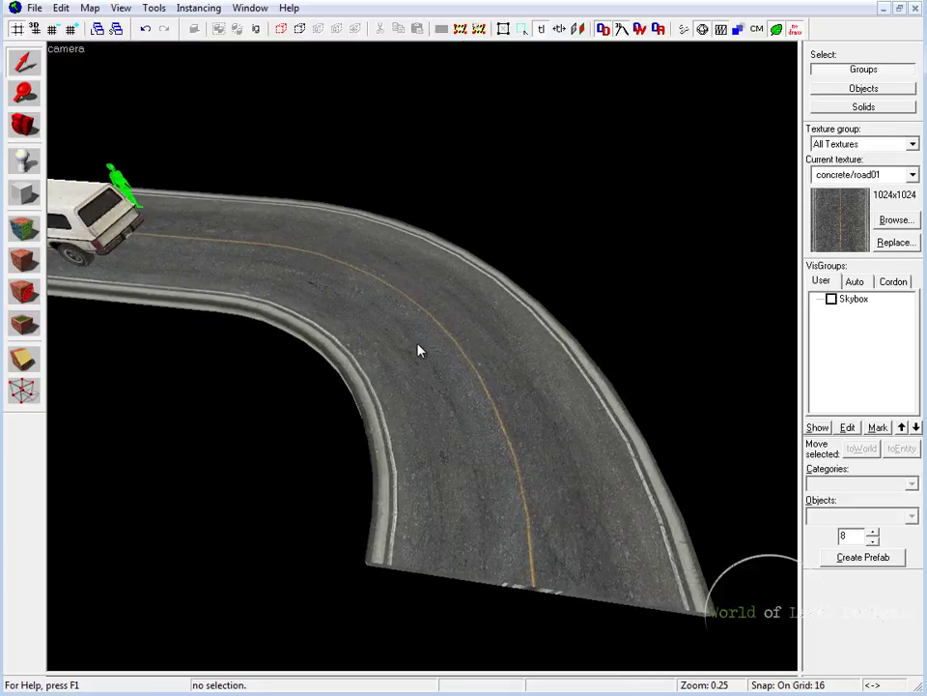
{"action": "left_click", "coordinate": [454, 402]}
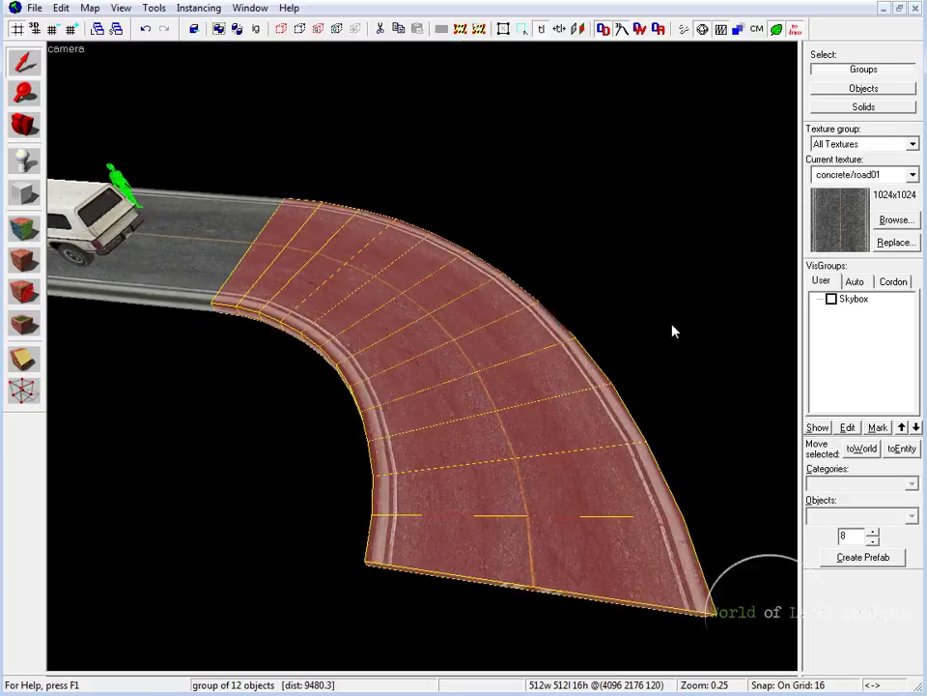
{"action": "left_click", "coordinate": [673, 326]}
{"action": "key", "text": "z"}
{"action": "key", "text": "a"}
{"action": "left_click", "coordinate": [424, 358]}
Step: Examine the selected flat curve's level and curb from several distances and angles beside the truck's straight road
{"action": "key", "text": "a"}
{"action": "key", "text": "d"}
{"action": "key", "text": "s"}
{"action": "key", "text": "z"}
{"action": "key", "text": "z"}
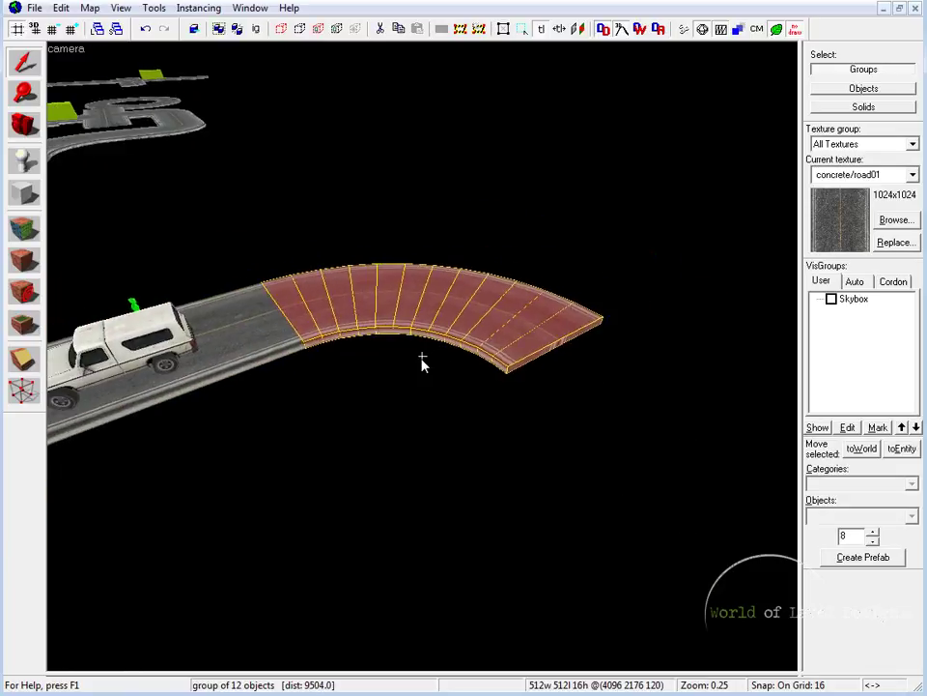
{"action": "key", "text": "w"}
{"action": "key", "text": "d"}
{"action": "key", "text": "s"}
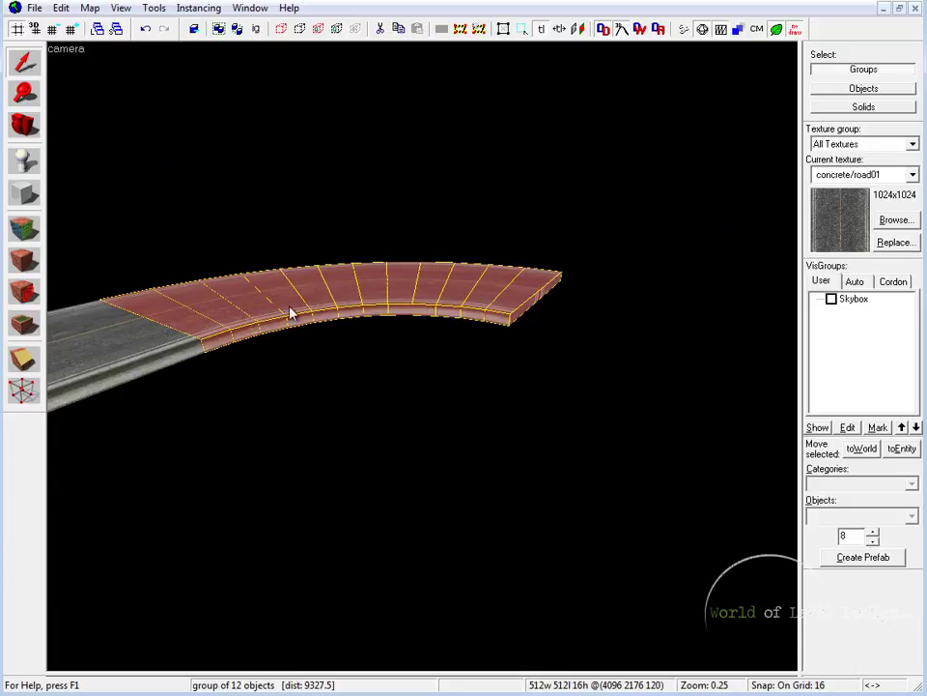
{"action": "key", "text": "z"}
{"action": "key", "text": "s"}
{"action": "key", "text": "z"}
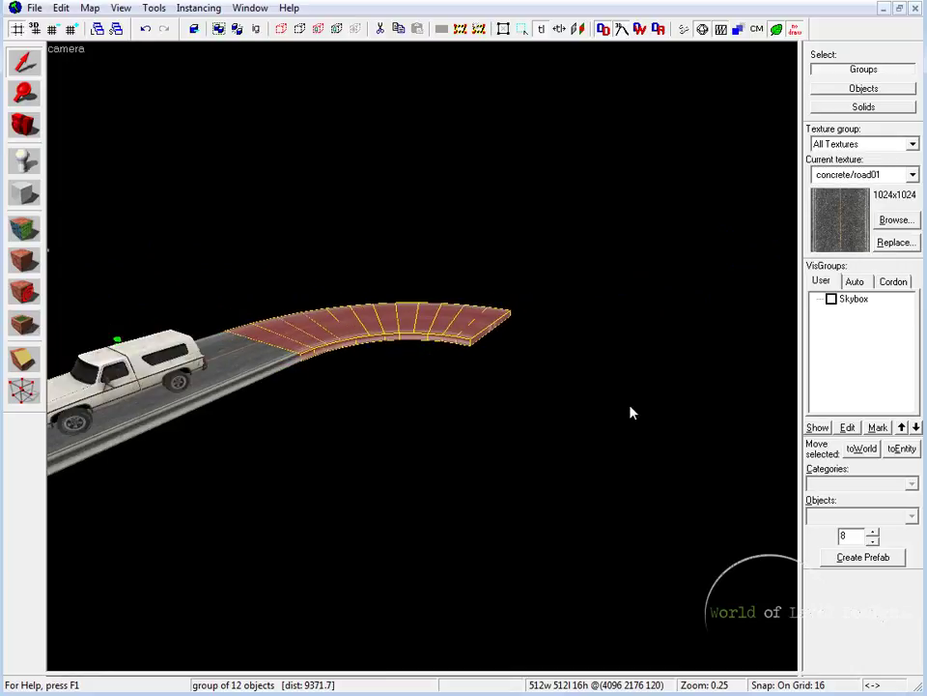
{"action": "key", "text": "z"}
{"action": "key", "text": "w"}
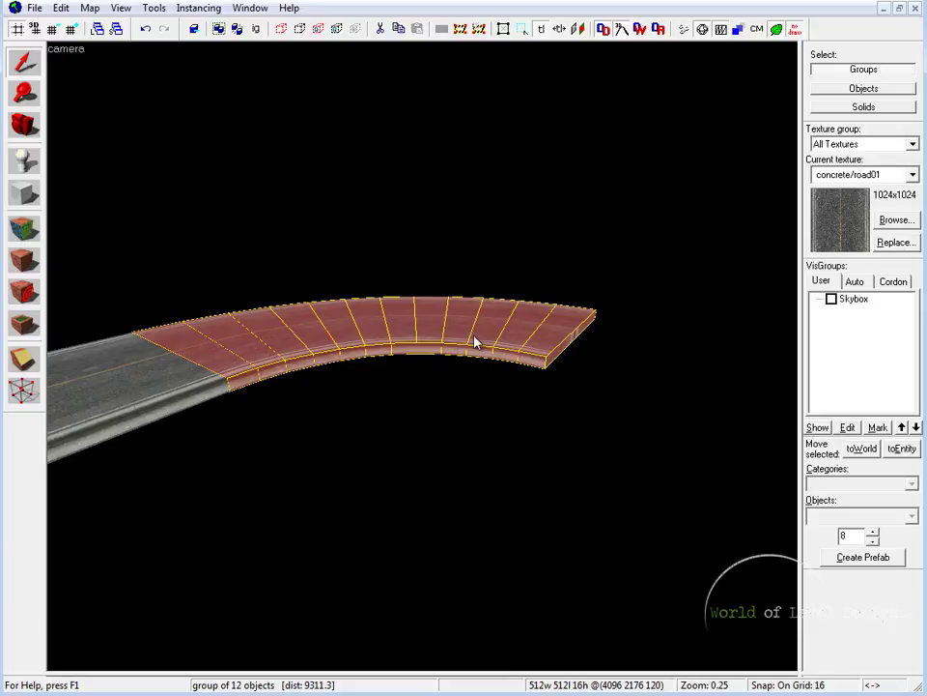
{"action": "left_click_drag", "start_coordinate": [580, 359], "coordinate": [412, 339]}
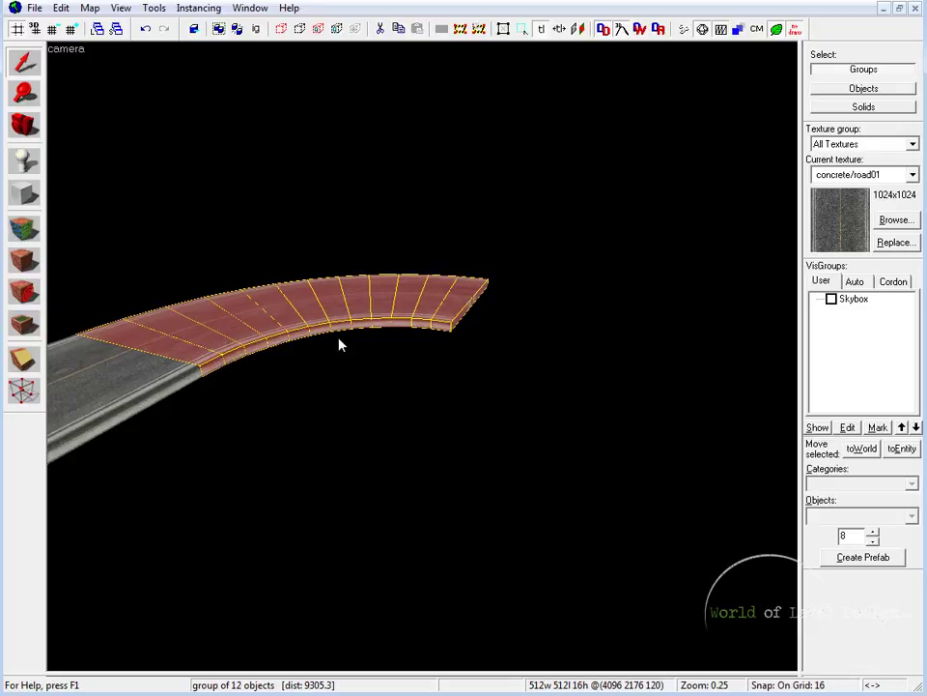
{"action": "key", "text": "z"}
{"action": "key", "text": "s"}
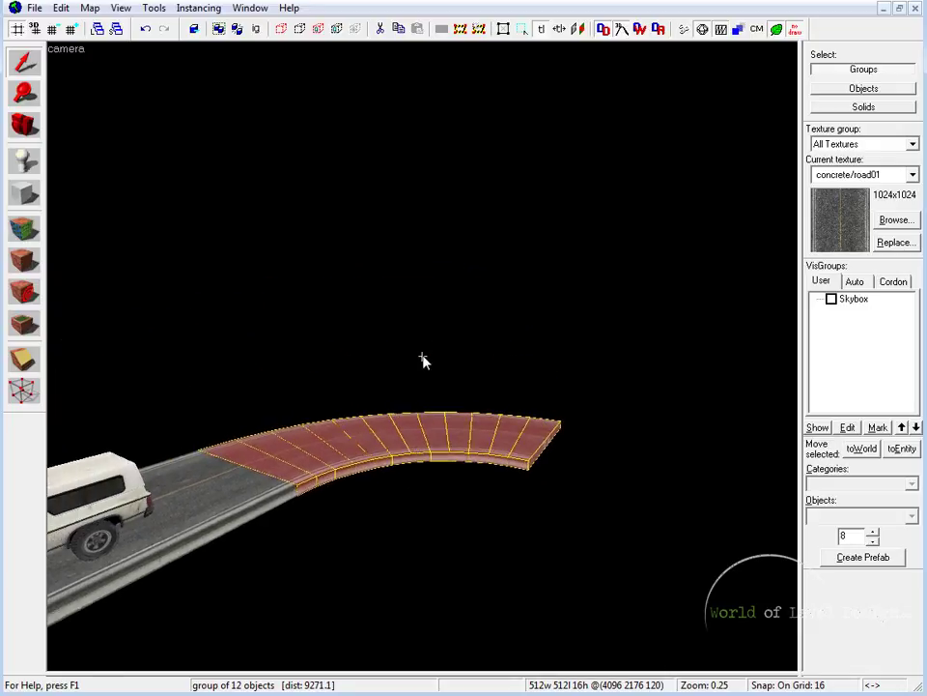
Step: Select the descending curve, the upper straight and the lower straight in turn to compare their heights
{"action": "key", "text": "w"}
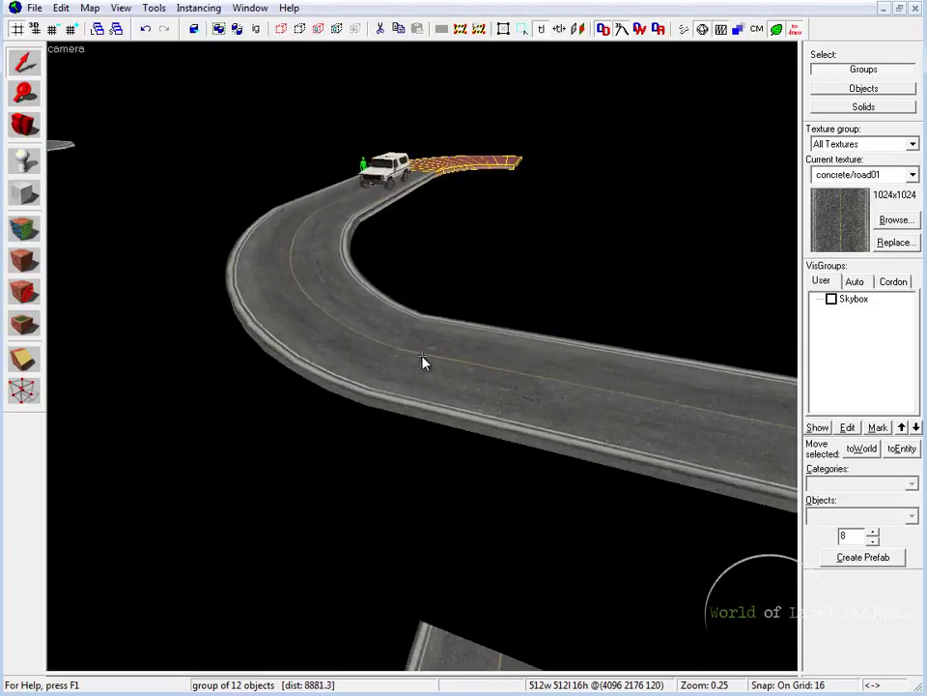
{"action": "key", "text": "s"}
{"action": "left_click", "coordinate": [423, 360]}
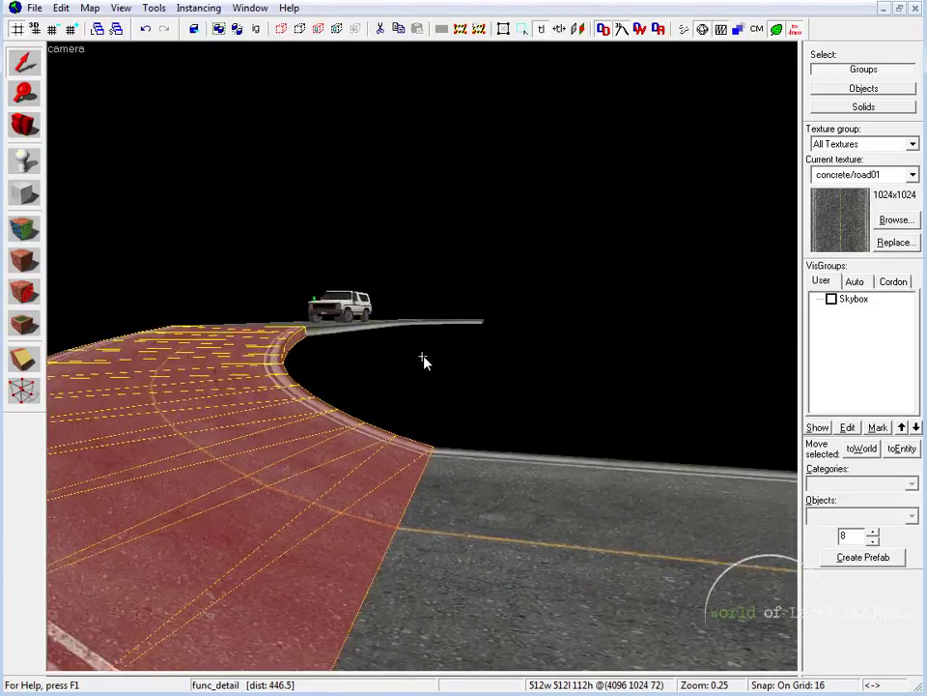
{"action": "left_click", "coordinate": [391, 331]}
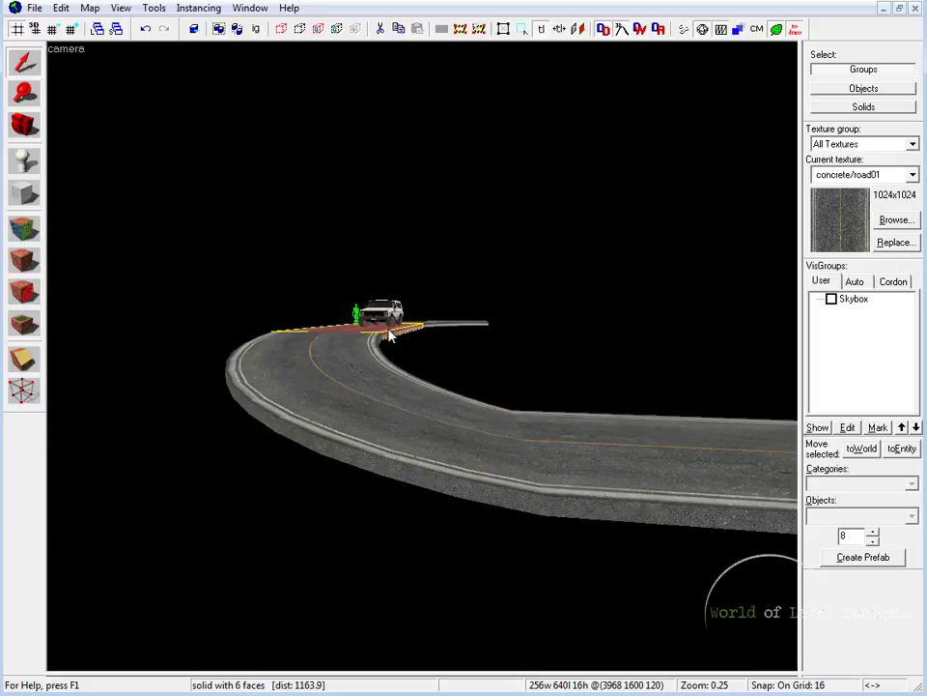
{"action": "left_click", "coordinate": [537, 431]}
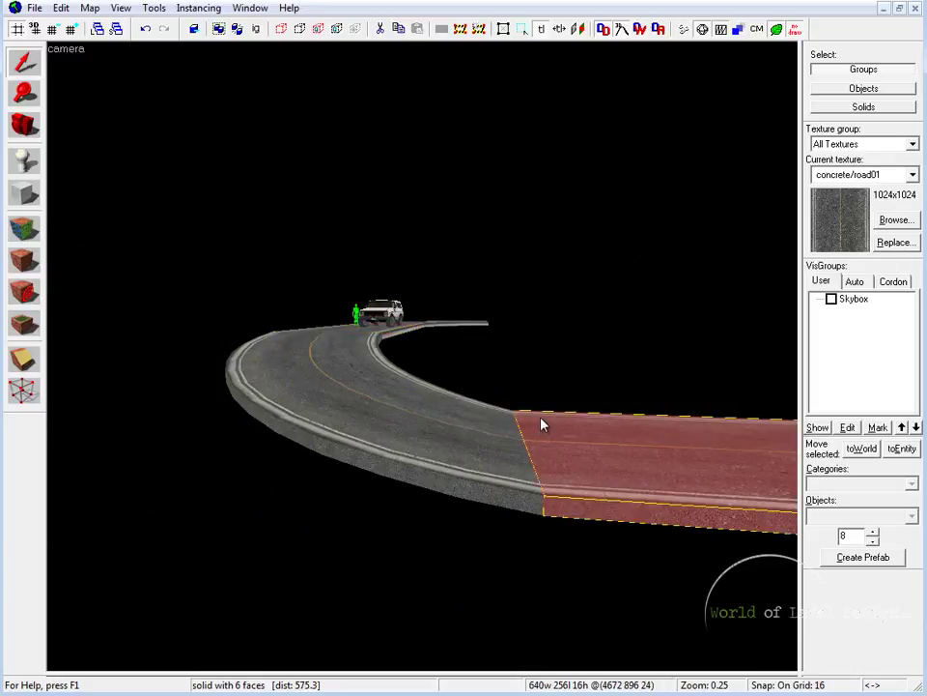
{"action": "left_click", "coordinate": [408, 328]}
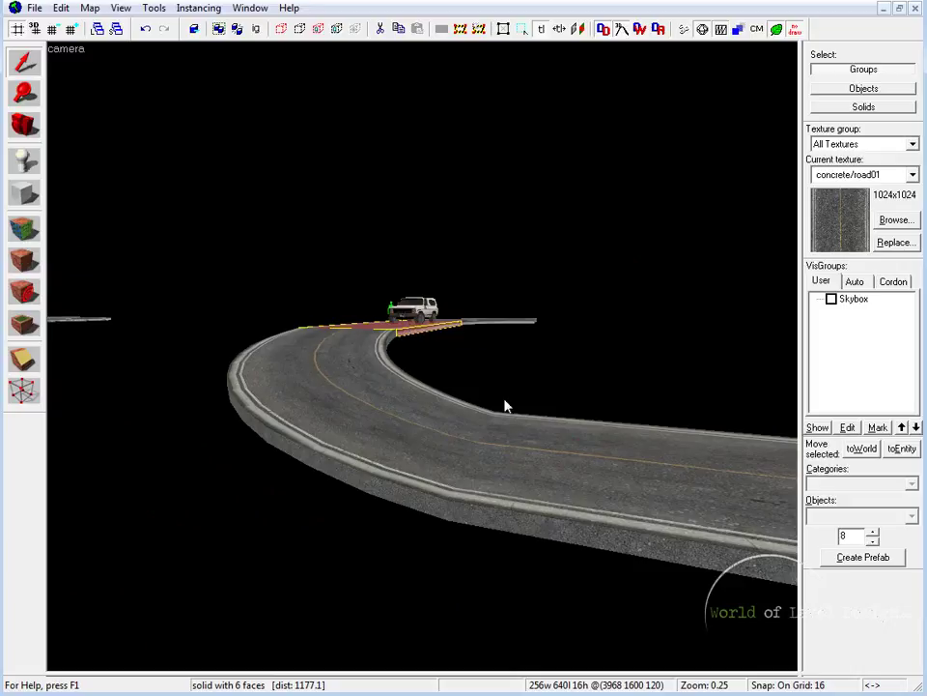
{"action": "left_click", "coordinate": [555, 448]}
{"action": "left_click", "coordinate": [363, 369]}
Step: Switch to the Calculator and multiply 12 by 8 to work out the curve's total height drop
{"action": "left_click_drag", "start_coordinate": [2, 136], "coordinate": [609, 126]}
{"action": "left_click", "coordinate": [580, 270]}
{"action": "left_click", "coordinate": [612, 270]}
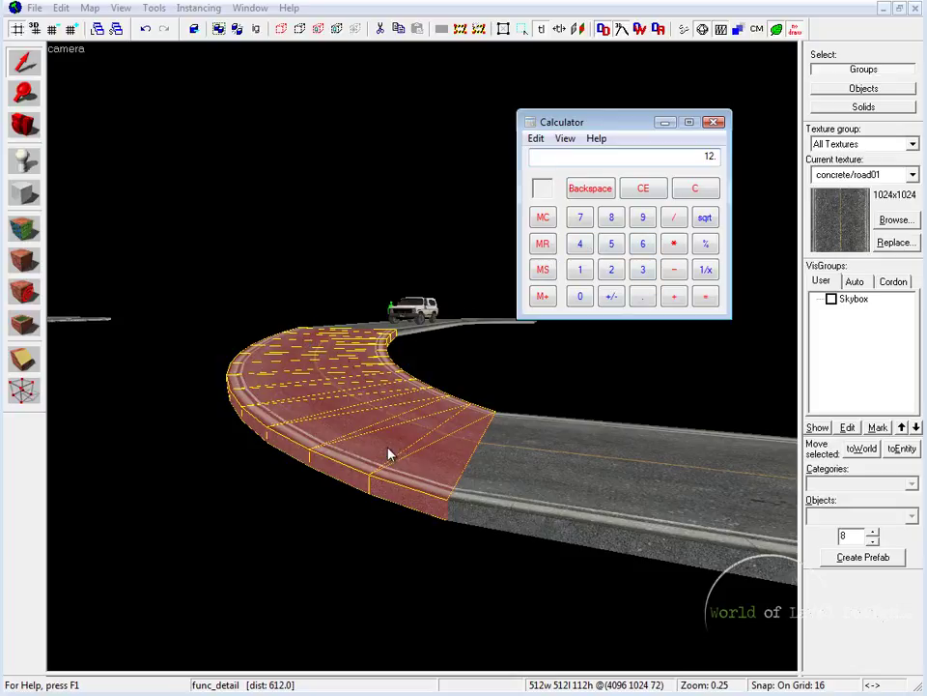
{"action": "left_click", "coordinate": [704, 294]}
{"action": "left_click", "coordinate": [668, 244]}
{"action": "left_click", "coordinate": [611, 218]}
{"action": "left_click", "coordinate": [705, 295]}
Step: Compare the upper and lower straights' positions by selecting them alternately, and clear the selection
{"action": "left_click", "coordinate": [410, 332]}
{"action": "left_click", "coordinate": [548, 454]}
{"action": "left_click", "coordinate": [414, 328]}
{"action": "left_click", "coordinate": [555, 447]}
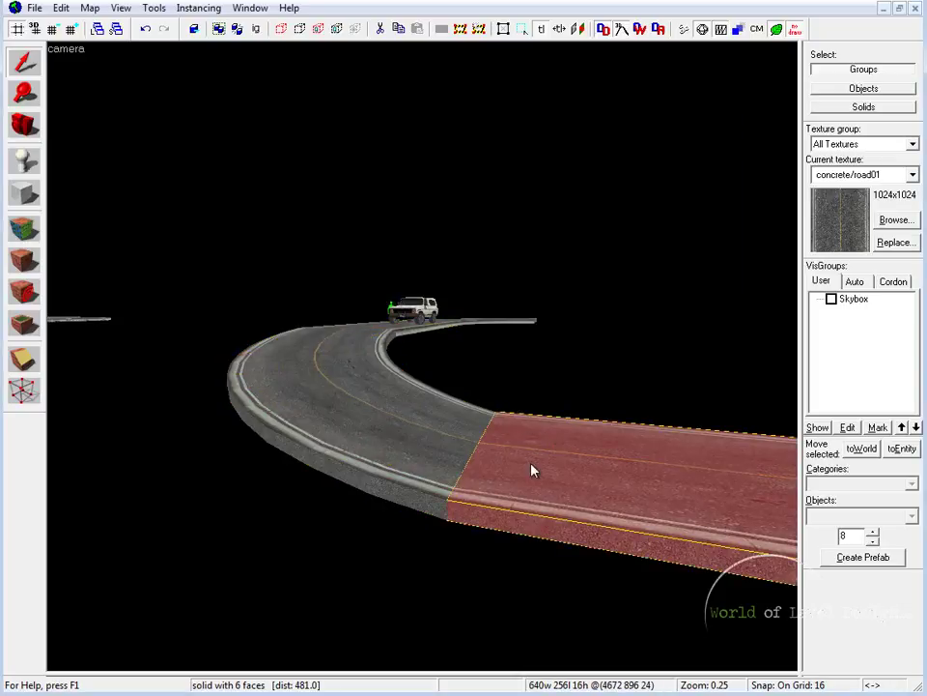
{"action": "key", "text": "Escape"}
Step: View the descending curve from above and from farther away, and examine its joints with the upper and lower straights
{"action": "key", "text": "z"}
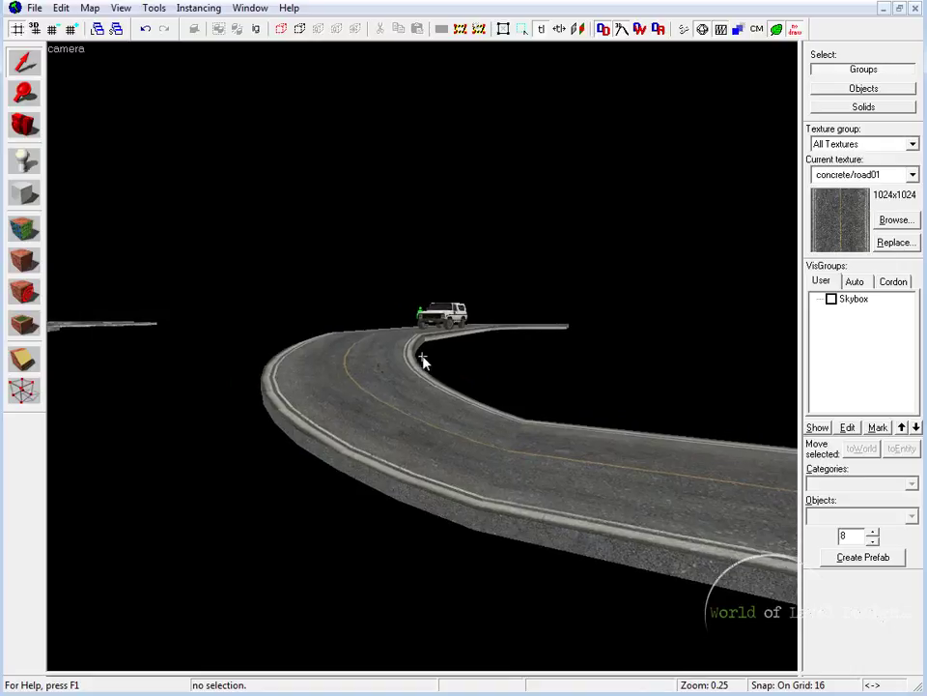
{"action": "key", "text": "w"}
{"action": "key", "text": "z"}
{"action": "key", "text": "z"}
{"action": "key", "text": "s"}
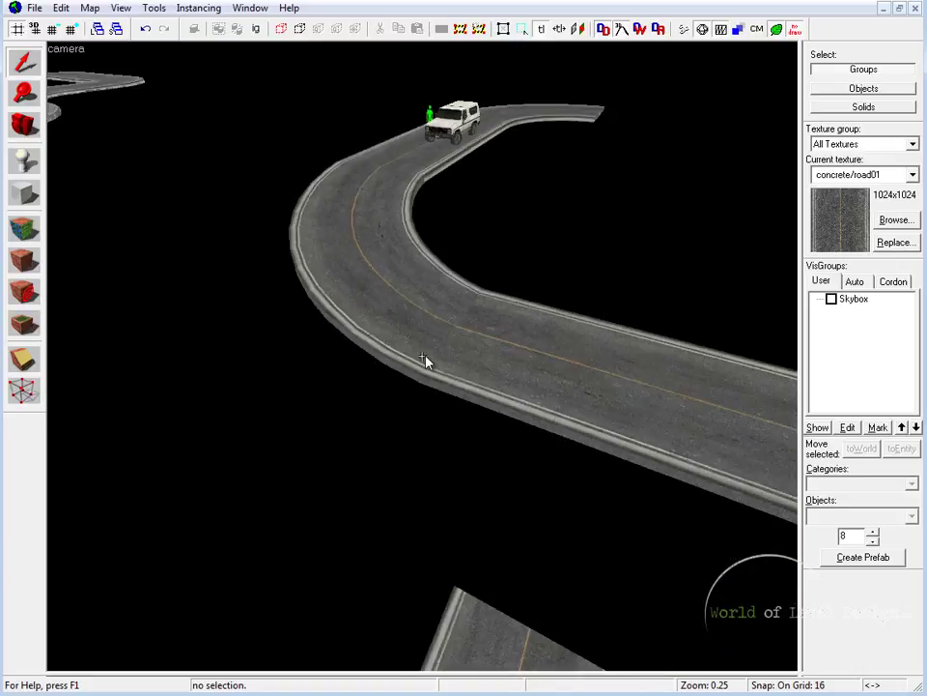
{"action": "key", "text": "z"}
{"action": "left_click", "coordinate": [340, 267]}
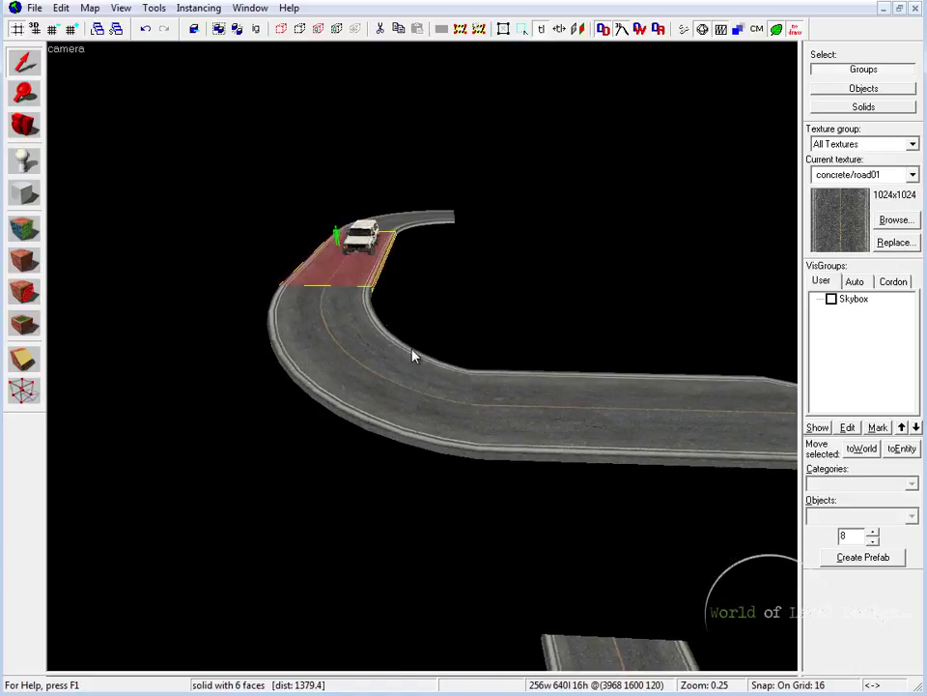
{"action": "left_click", "coordinate": [484, 392]}
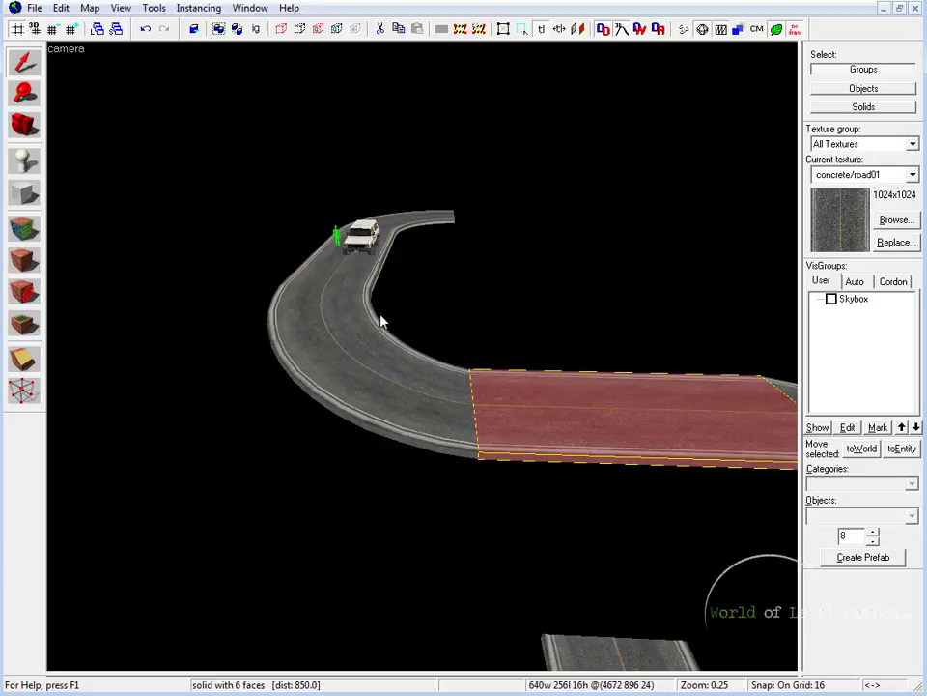
{"action": "scroll", "coordinate": [422, 363], "scroll_direction": "up", "scroll_amount": 5}
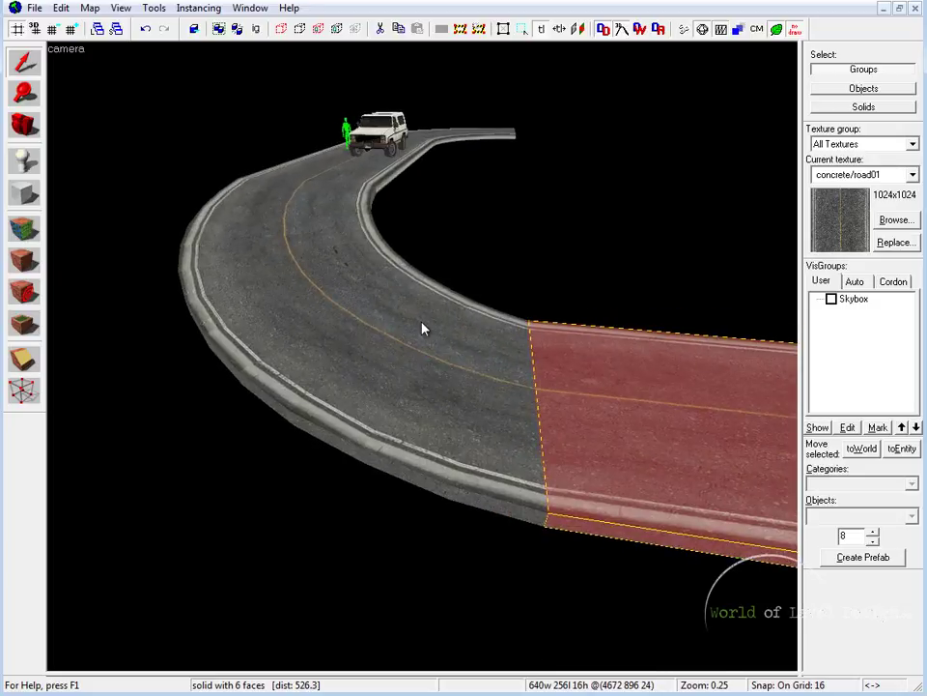
Step: Select the lower straight, the second descending curve and the upper straight alternately to compare their heights
{"action": "key", "text": "z"}
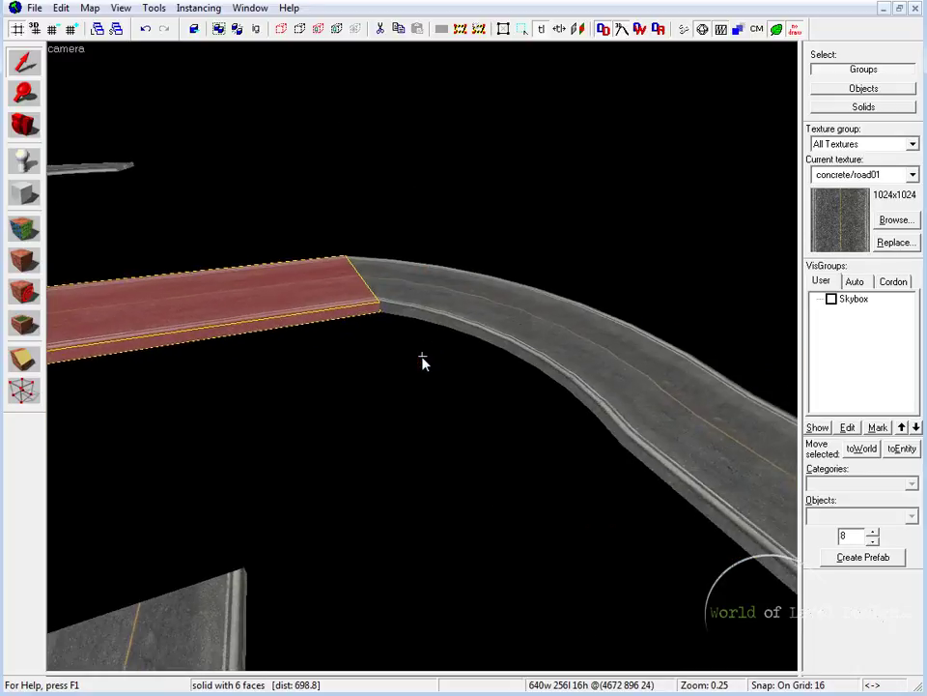
{"action": "key", "text": "w"}
{"action": "scroll", "coordinate": [422, 360], "scroll_direction": "down", "scroll_amount": 2}
{"action": "left_click", "coordinate": [424, 362]}
{"action": "left_click", "coordinate": [557, 471]}
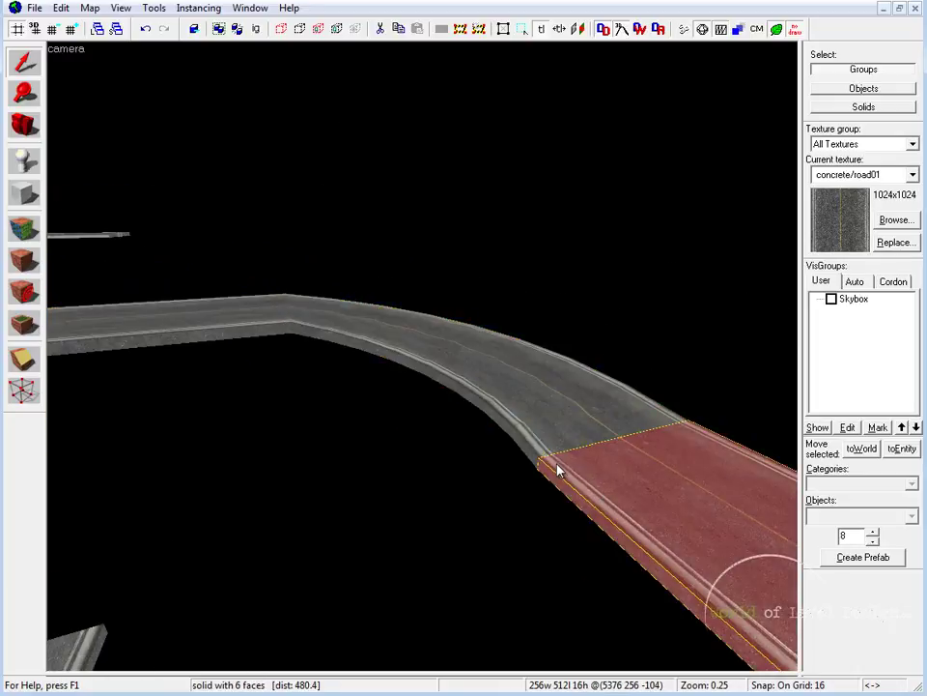
{"action": "left_click", "coordinate": [377, 342]}
{"action": "left_click", "coordinate": [237, 323]}
{"action": "key", "text": "z"}
{"action": "key", "text": "z"}
{"action": "left_click", "coordinate": [419, 284]}
{"action": "left_click", "coordinate": [382, 322]}
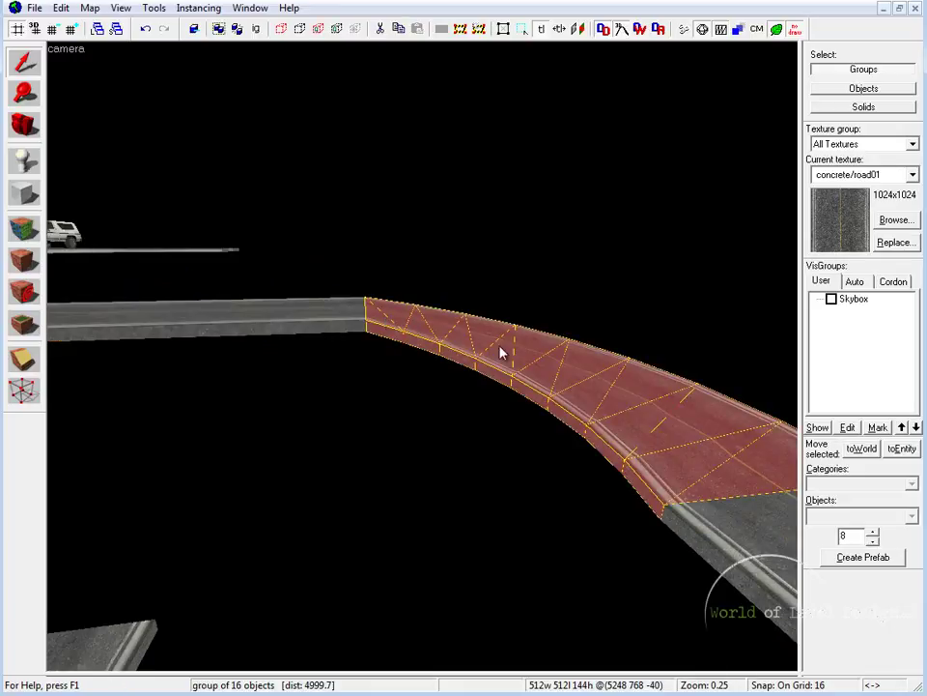
Step: Switch to the Calculator, multiply 8 by 16 to work out the second descending curve's total height drop, and close it
{"action": "key", "text": "alt+Tab"}
{"action": "left_click", "coordinate": [697, 188]}
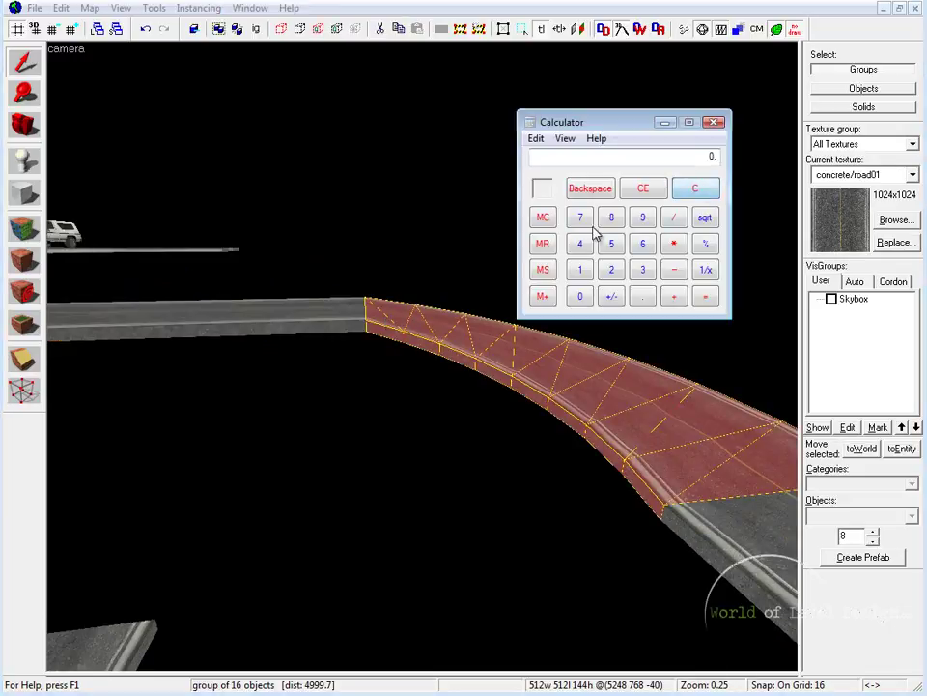
{"action": "left_click", "coordinate": [611, 217]}
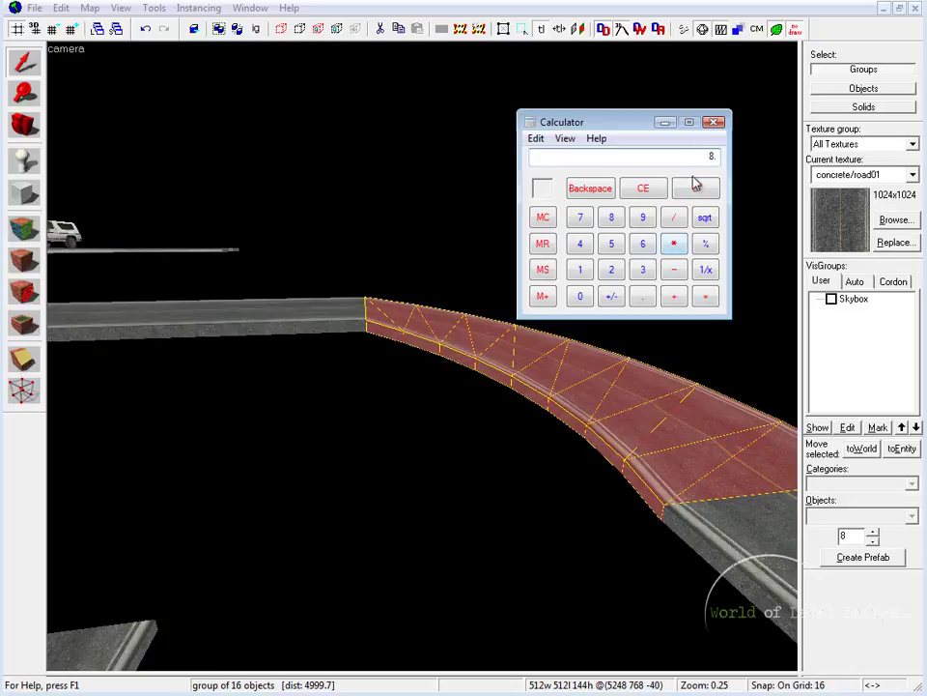
{"action": "left_click", "coordinate": [675, 245]}
{"action": "left_click", "coordinate": [581, 269]}
{"action": "left_click", "coordinate": [641, 248]}
{"action": "left_click", "coordinate": [706, 296]}
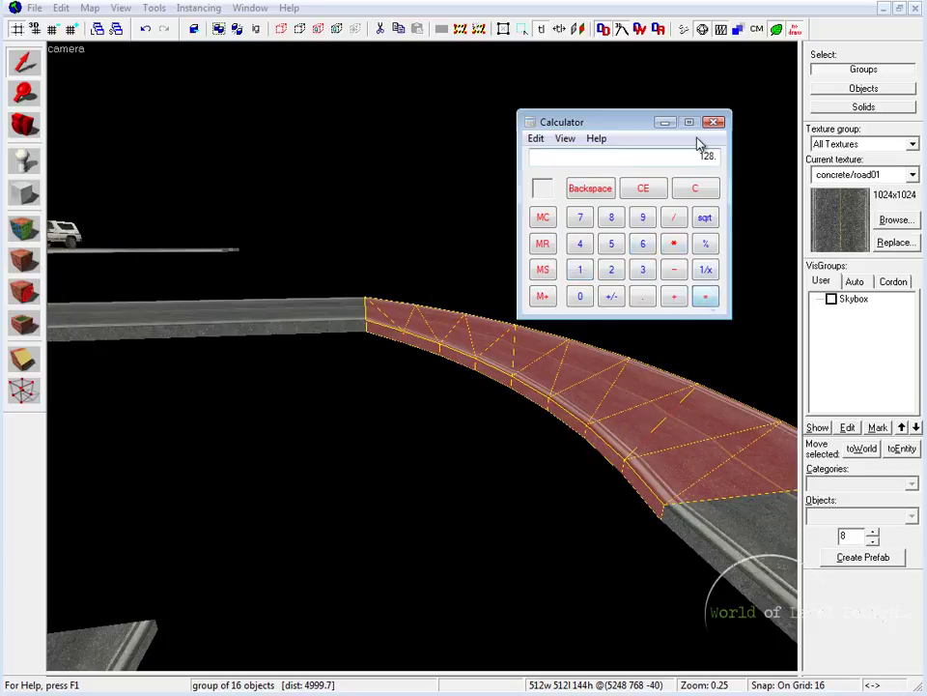
{"action": "left_click", "coordinate": [714, 122]}
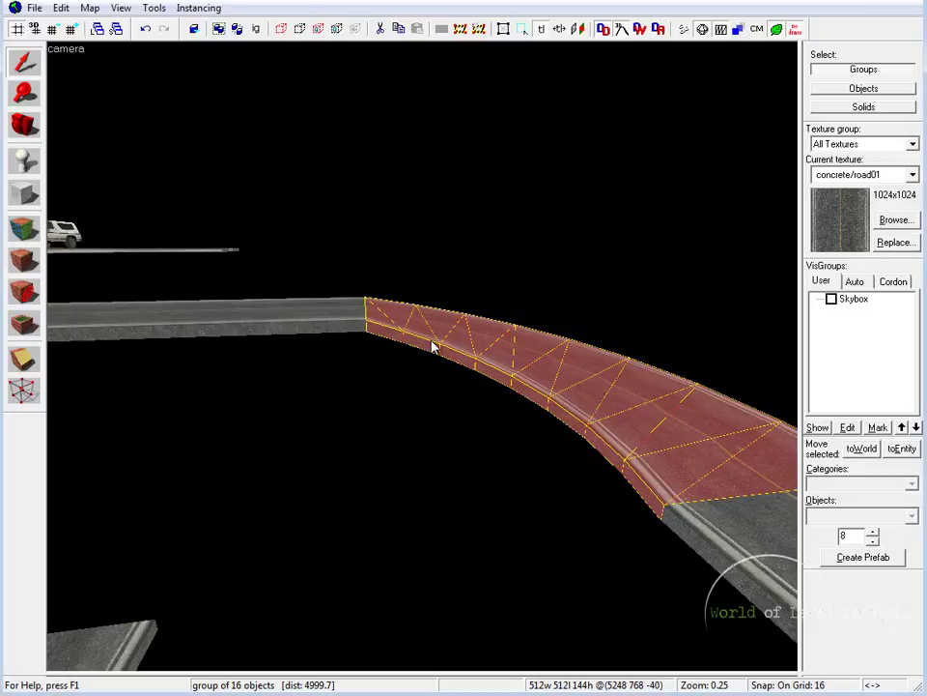
Step: Compare the straights at both ends of the second descending curve by selecting each piece in turn, and clear the selection
{"action": "key", "text": "z"}
{"action": "key", "text": "w"}
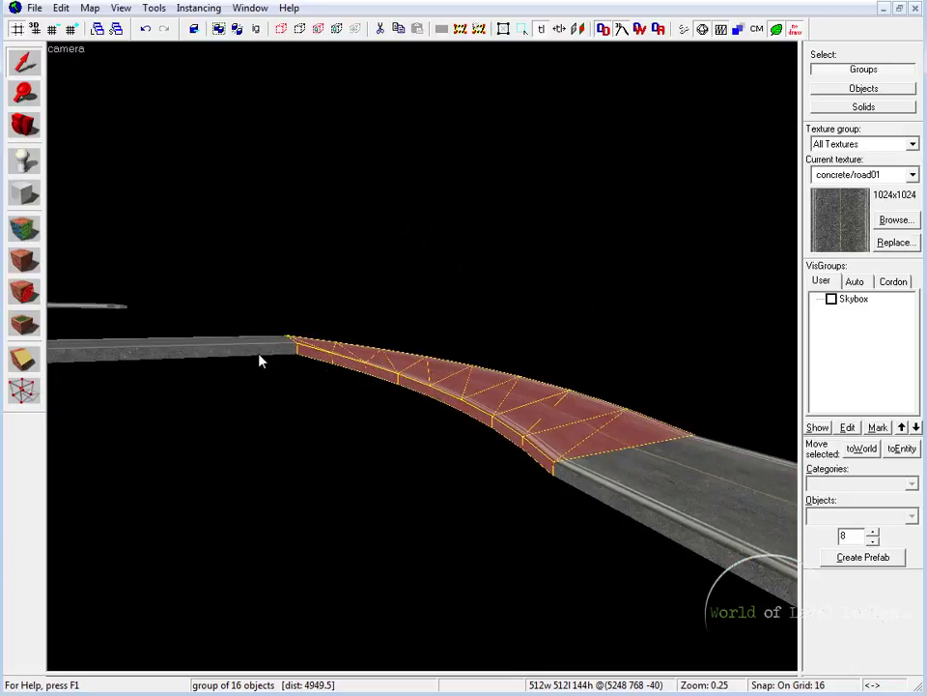
{"action": "left_click", "coordinate": [239, 348]}
{"action": "left_click", "coordinate": [599, 488]}
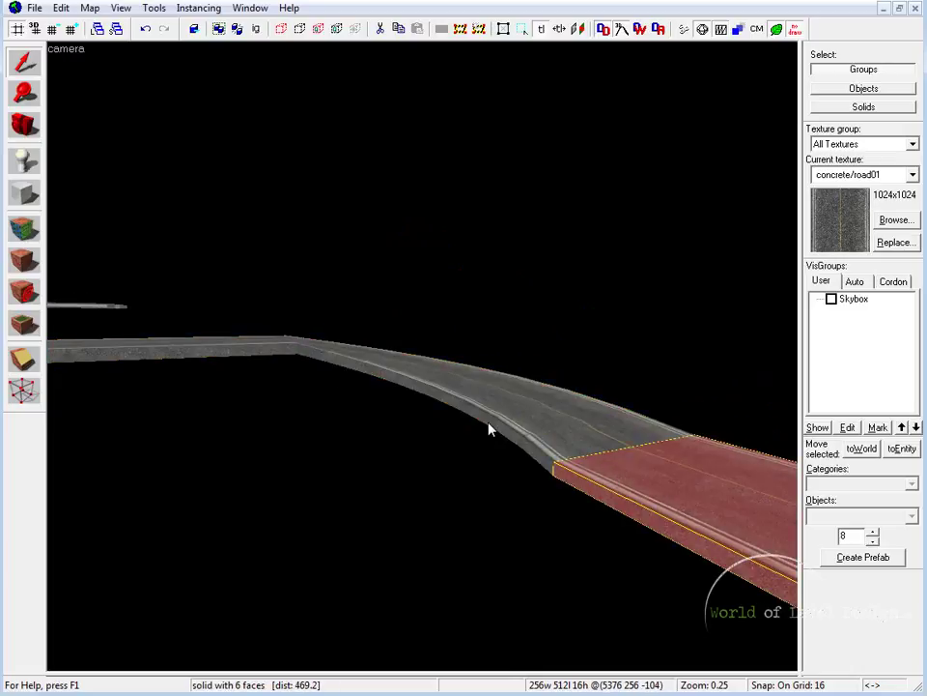
{"action": "left_click", "coordinate": [333, 359]}
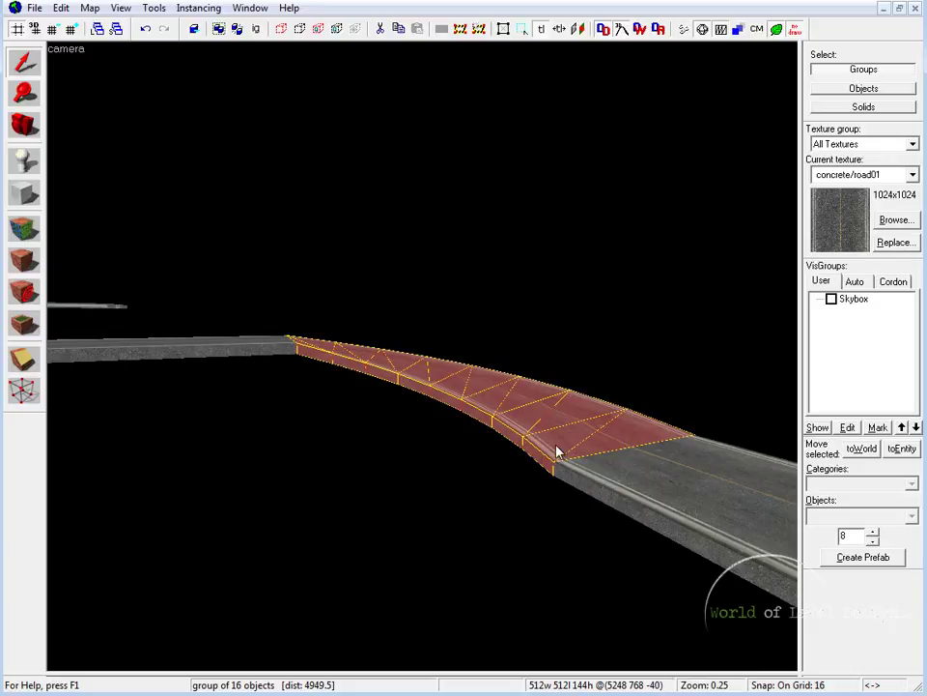
{"action": "key", "text": "z"}
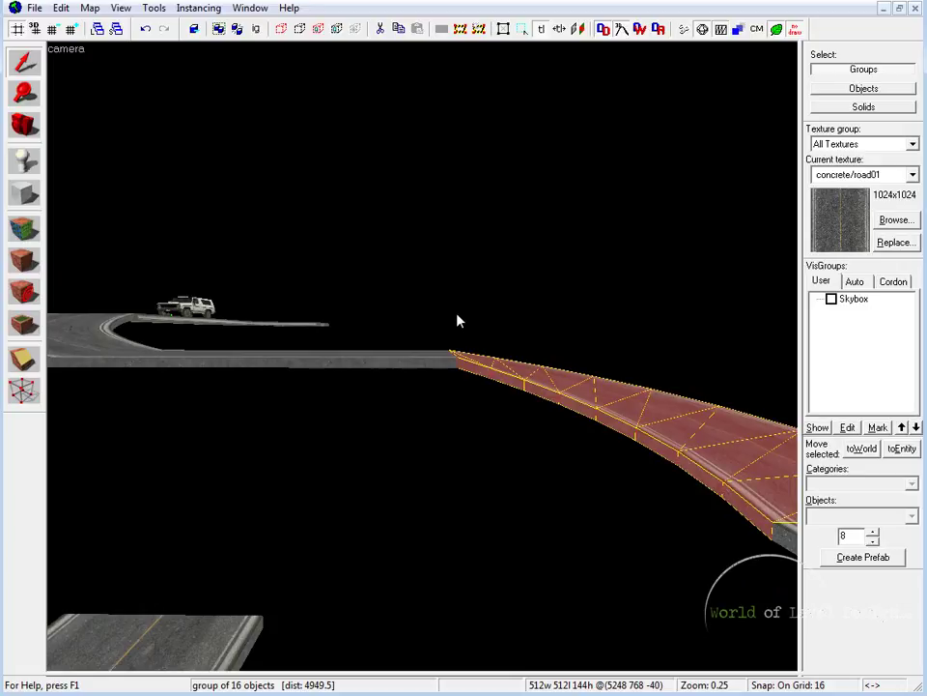
{"action": "key", "text": "z"}
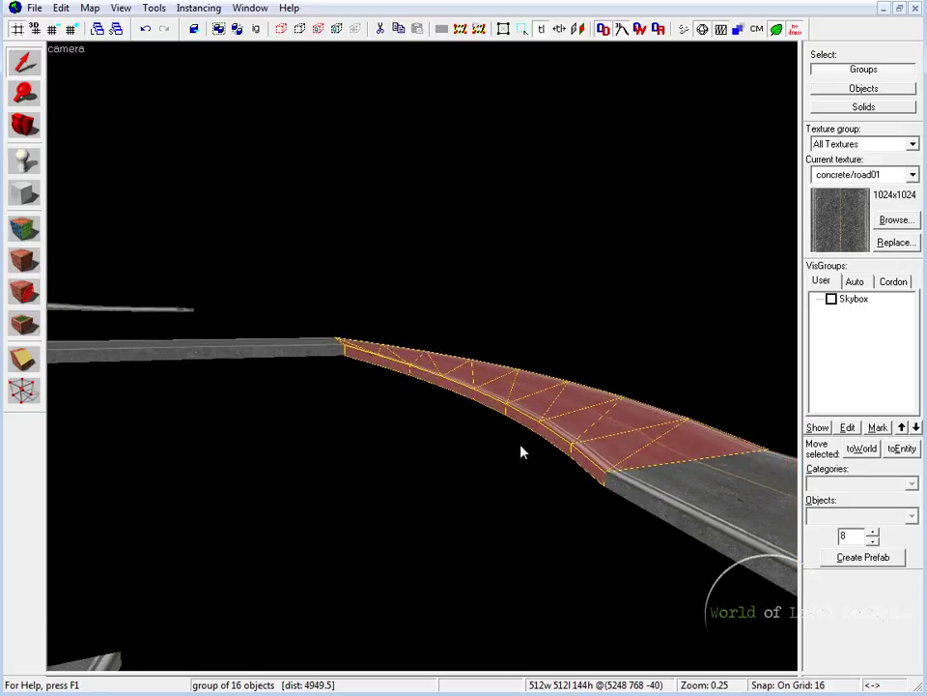
{"action": "left_click", "coordinate": [681, 498]}
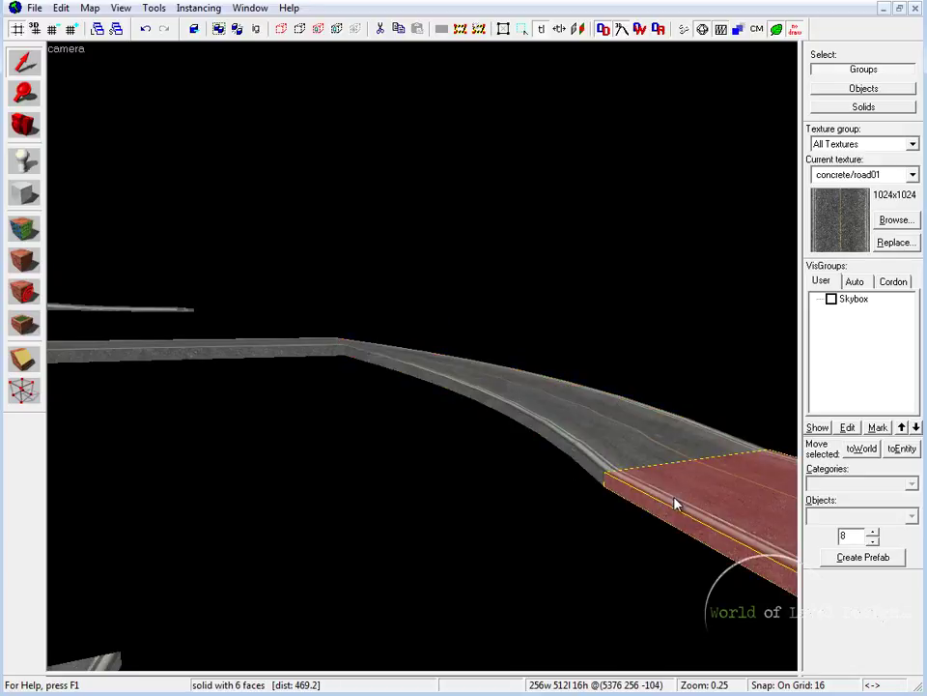
{"action": "left_click", "coordinate": [619, 467]}
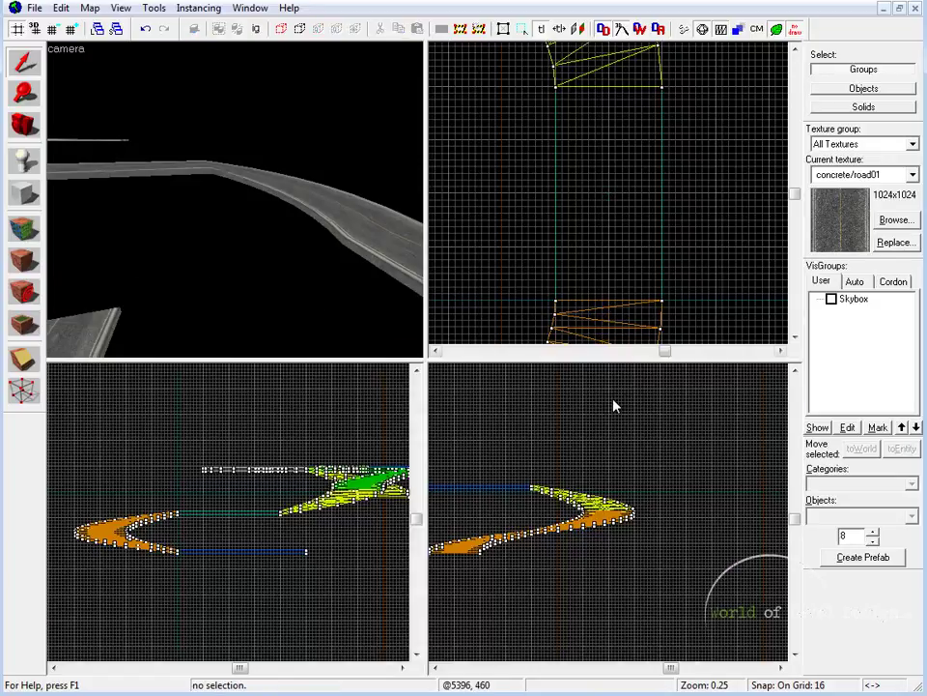
Step: Measure the first descending curve's height drop in the enlarged side view with a selection box between the flat curve and the straight
{"action": "key", "text": "shift+z"}
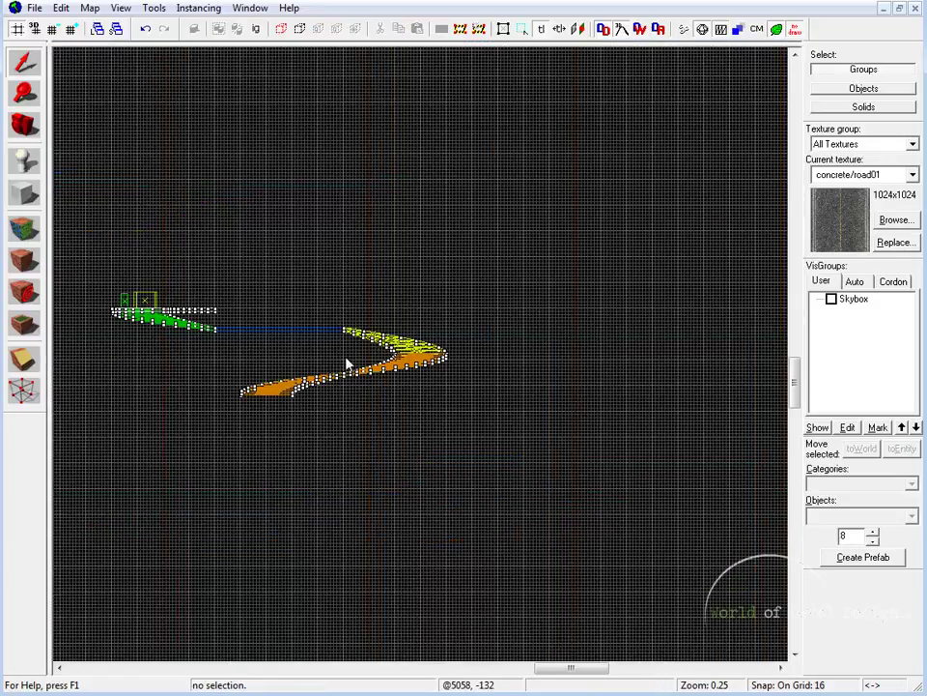
{"action": "scroll", "coordinate": [325, 327], "scroll_direction": "up", "scroll_amount": 8}
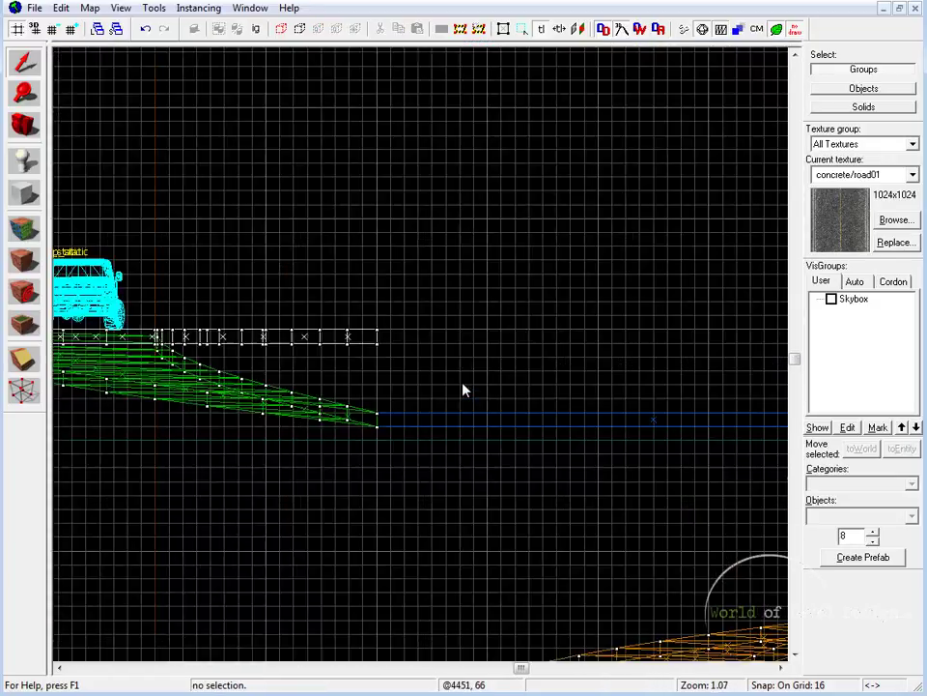
{"action": "scroll", "coordinate": [464, 389], "scroll_direction": "up", "scroll_amount": 1}
{"action": "left_click", "coordinate": [563, 426]}
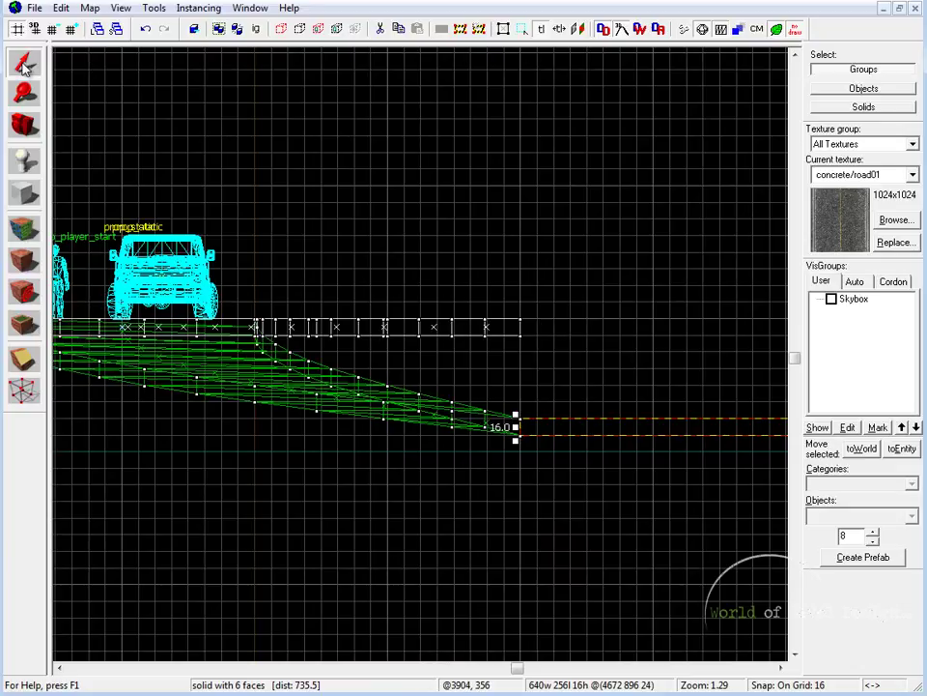
{"action": "left_click_drag", "start_coordinate": [533, 321], "coordinate": [567, 415]}
{"action": "middle_click_drag", "start_coordinate": [512, 363], "coordinate": [369, 322]}
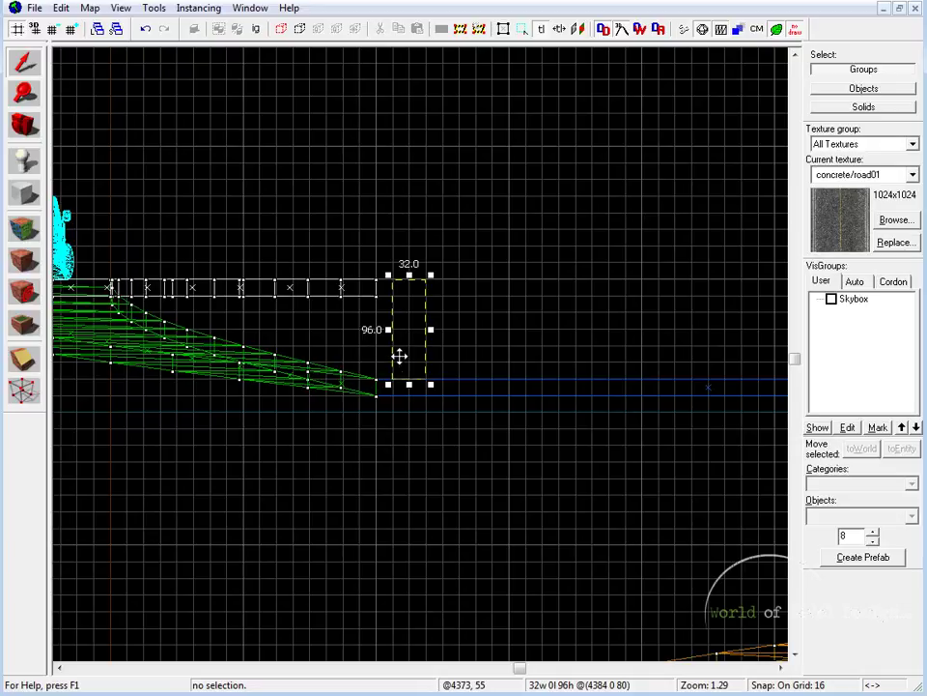
{"action": "left_click", "coordinate": [645, 341]}
Step: Select the upper straight that joins the second descending curve in the side view, and restore the four-view layout
{"action": "middle_click_drag", "start_coordinate": [695, 330], "coordinate": [261, 238]}
{"action": "middle_click_drag", "start_coordinate": [652, 323], "coordinate": [443, 281]}
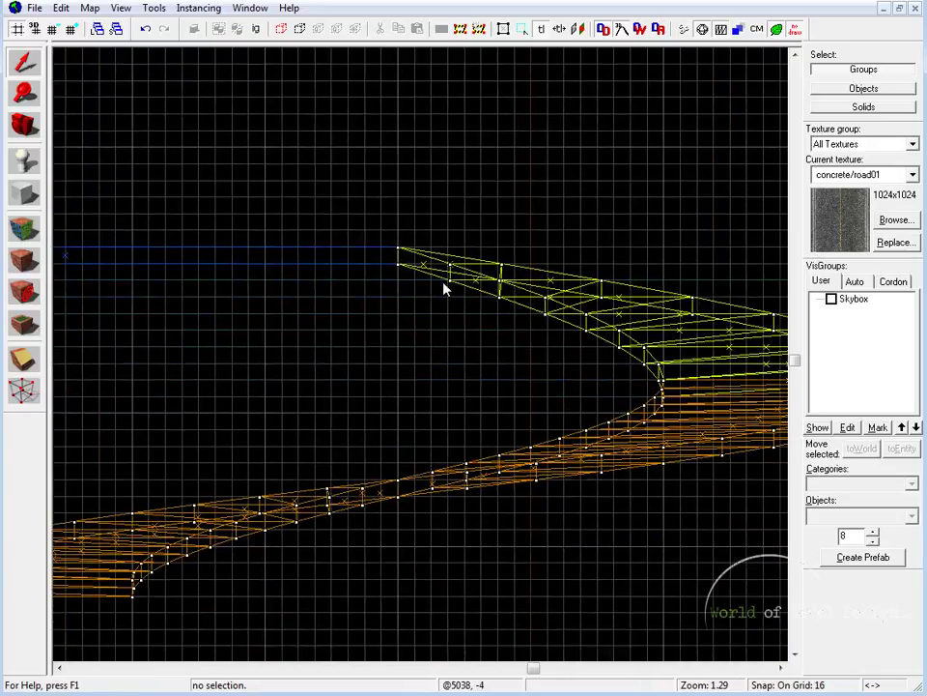
{"action": "left_click", "coordinate": [355, 248]}
{"action": "key", "text": "shift+z"}
{"action": "key", "text": "z"}
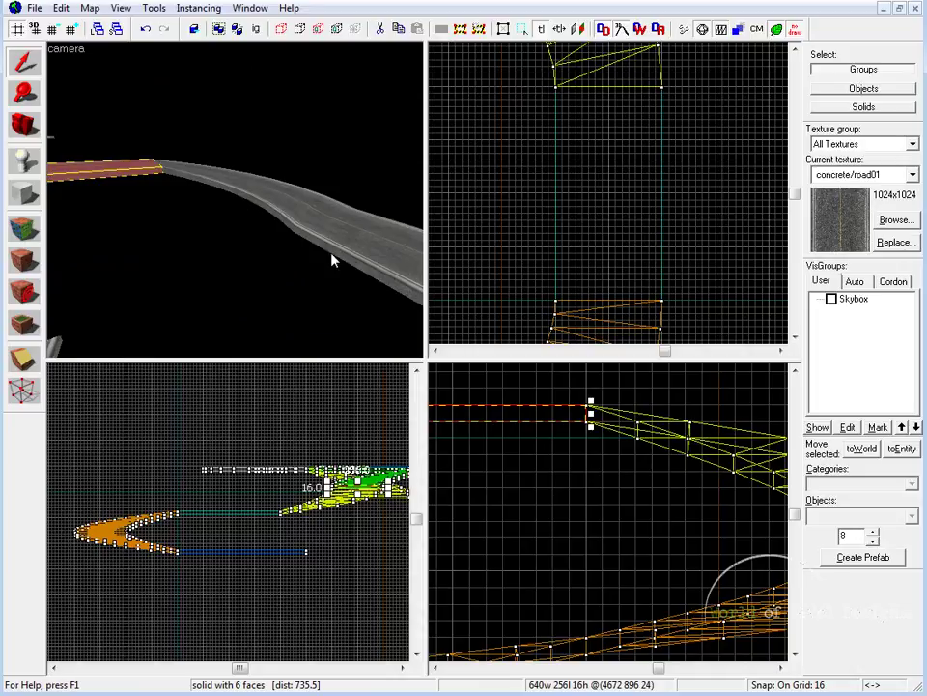
Step: Widen the lower straight below the second descending curve to 528 units so that it reaches under the upper straight
{"action": "left_click", "coordinate": [336, 249]}
{"action": "middle_click_drag", "start_coordinate": [703, 505], "coordinate": [514, 504]}
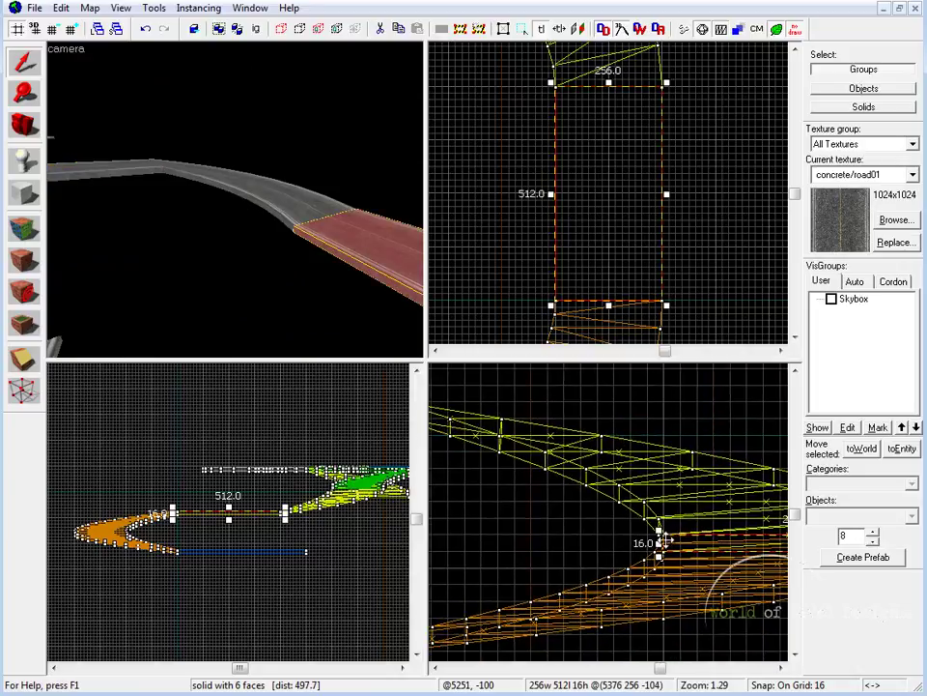
{"action": "left_click_drag", "start_coordinate": [661, 543], "coordinate": [444, 543]}
{"action": "middle_click_drag", "start_coordinate": [497, 566], "coordinate": [639, 553]}
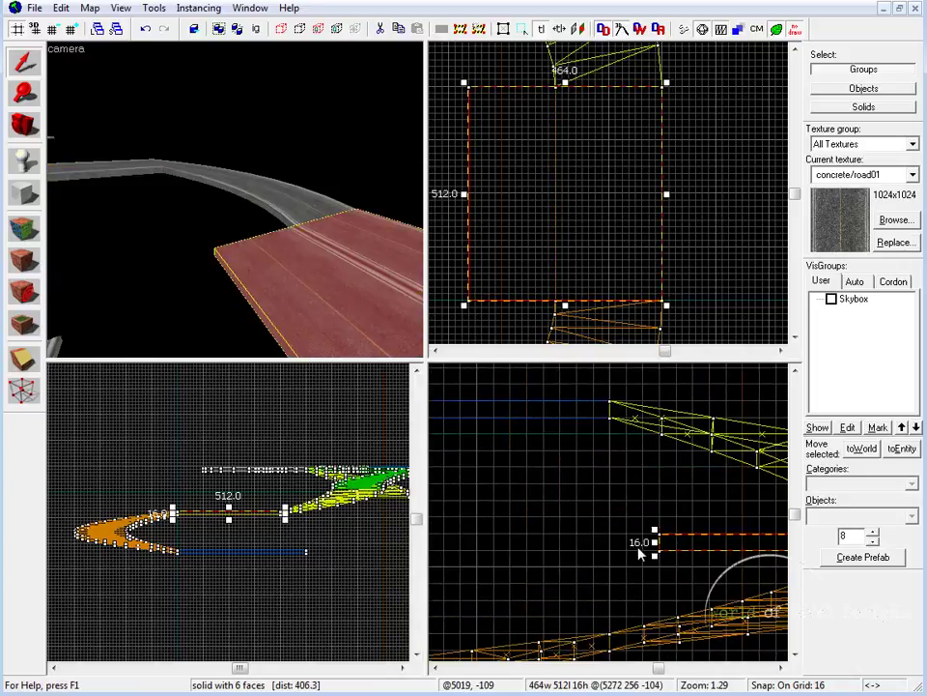
{"action": "key", "text": "Escape"}
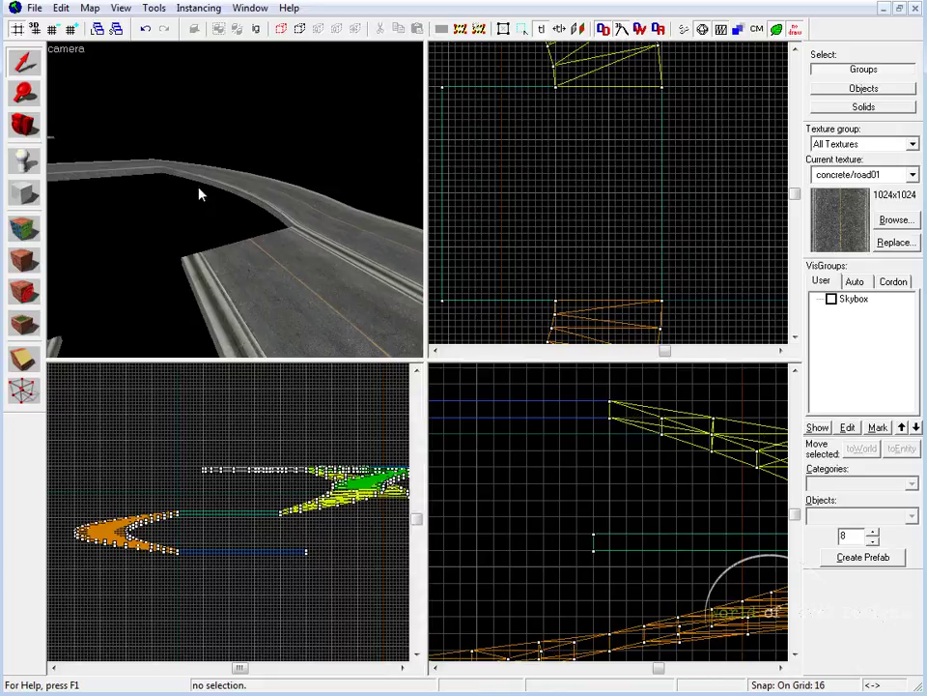
Step: Measure the vertical distance between the upper straight and the widened lower straight with a selection box
{"action": "left_click", "coordinate": [196, 197]}
{"action": "left_click", "coordinate": [315, 312]}
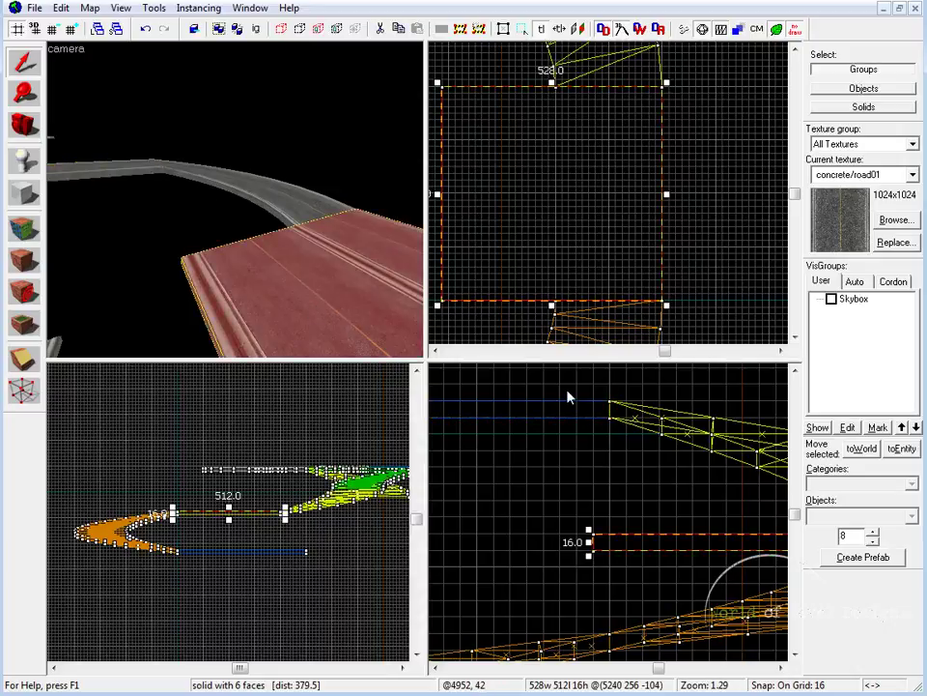
{"action": "left_click_drag", "start_coordinate": [611, 411], "coordinate": [571, 542]}
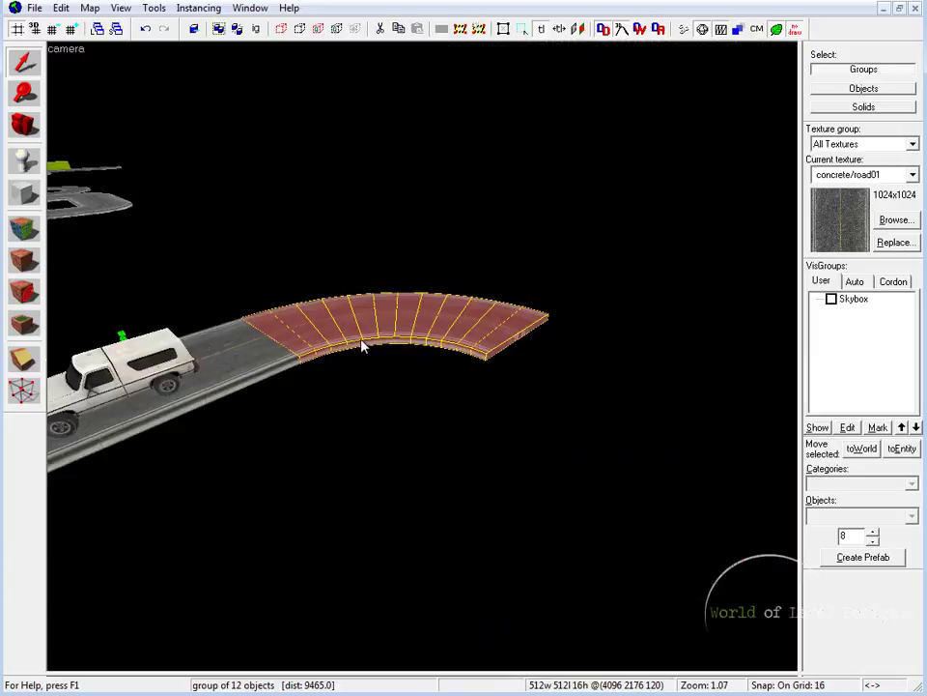
Step: Examine the flat curve's joint with the straight behind the car, clearing the selection and selecting the curve again
{"action": "key", "text": "z"}
{"action": "key", "text": "w"}
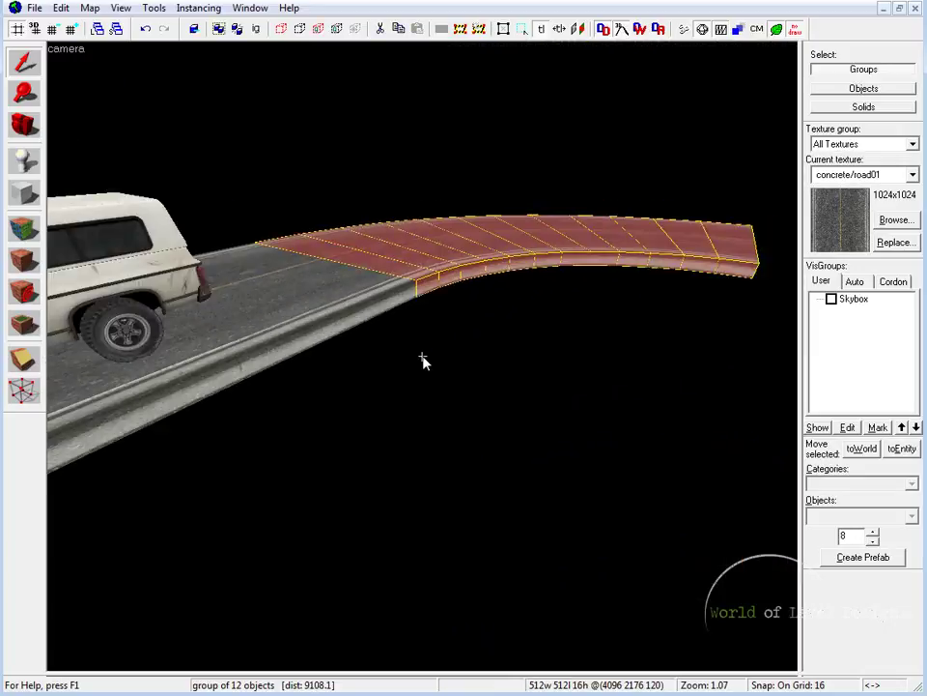
{"action": "key", "text": "z"}
{"action": "left_click", "coordinate": [317, 335]}
{"action": "left_click", "coordinate": [657, 377]}
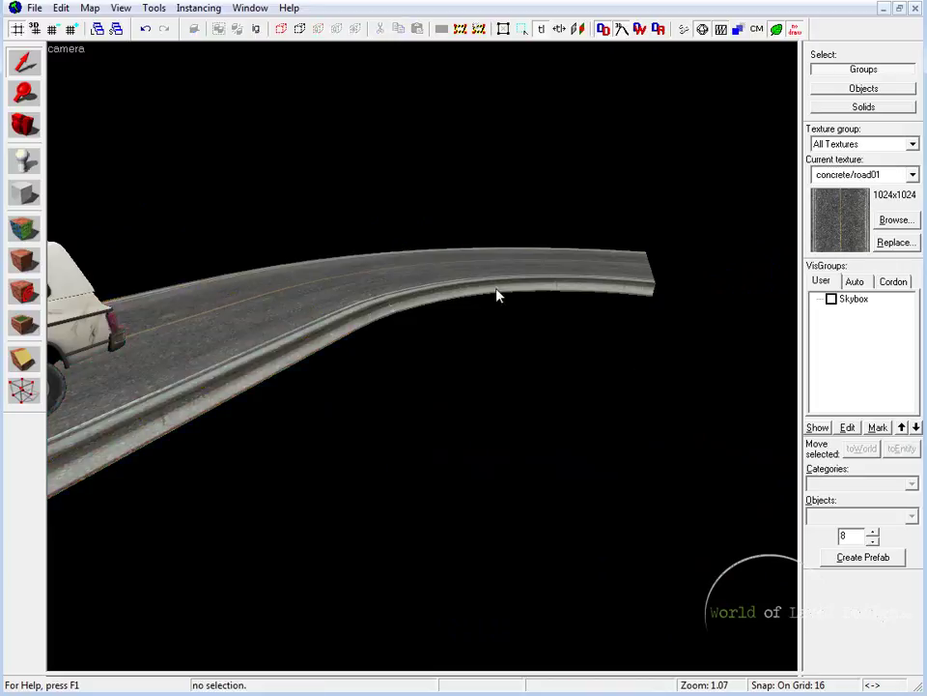
{"action": "left_click", "coordinate": [358, 299]}
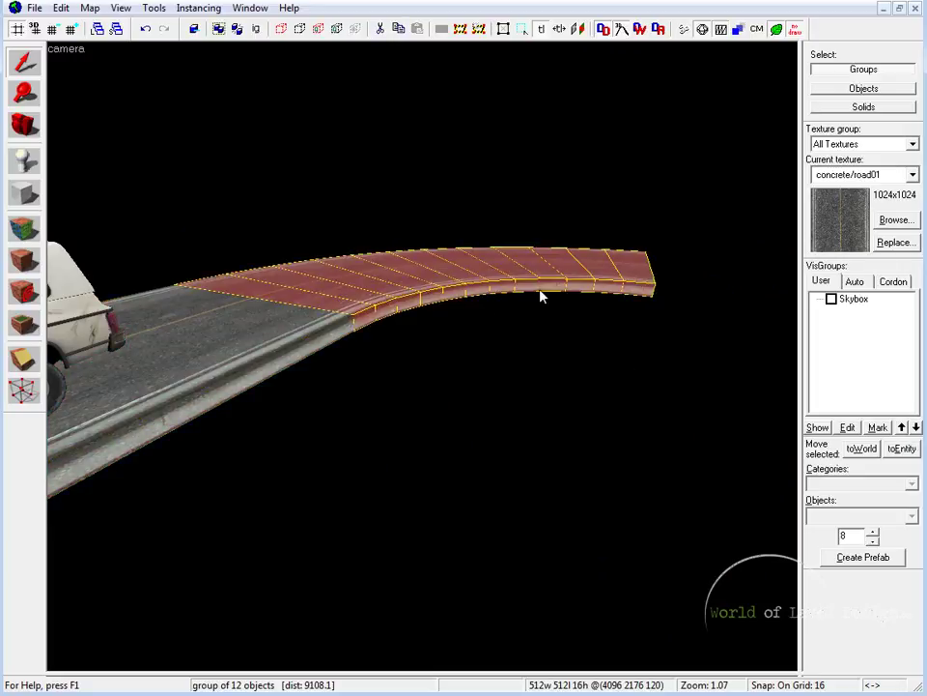
Step: Compare the first descending curve with the flat curve at the other end of the straight, and select the flat curve
{"action": "key", "text": "z"}
{"action": "key", "text": "s"}
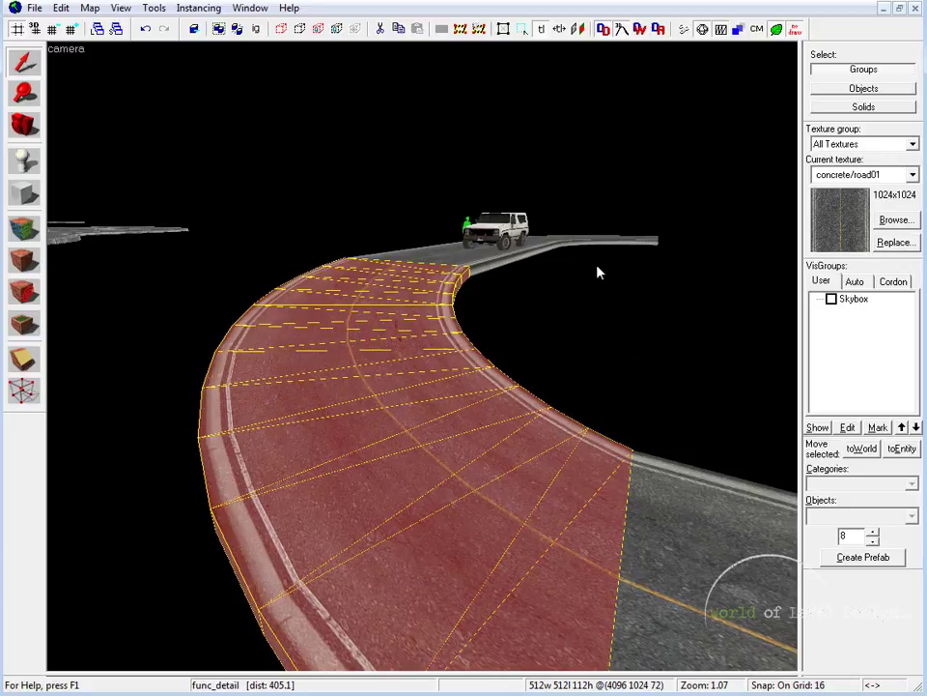
{"action": "left_click", "coordinate": [637, 239]}
{"action": "key", "text": "z"}
{"action": "key", "text": "w"}
{"action": "key", "text": "s"}
{"action": "key", "text": "z"}
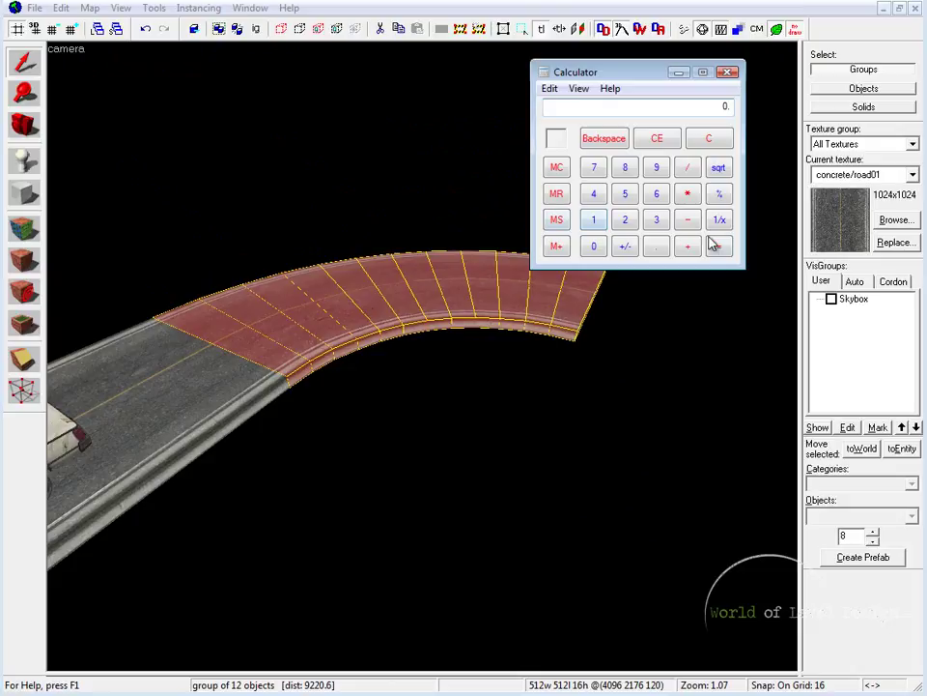
Step: Switch to the Calculator, multiply 12 by 8 to work out the height drop for the 12-segment curve, and clear the result
{"action": "left_click", "coordinate": [594, 219]}
{"action": "left_click", "coordinate": [625, 219]}
{"action": "left_click", "coordinate": [691, 194]}
{"action": "left_click", "coordinate": [625, 167]}
{"action": "left_click", "coordinate": [719, 247]}
{"action": "left_click", "coordinate": [723, 141]}
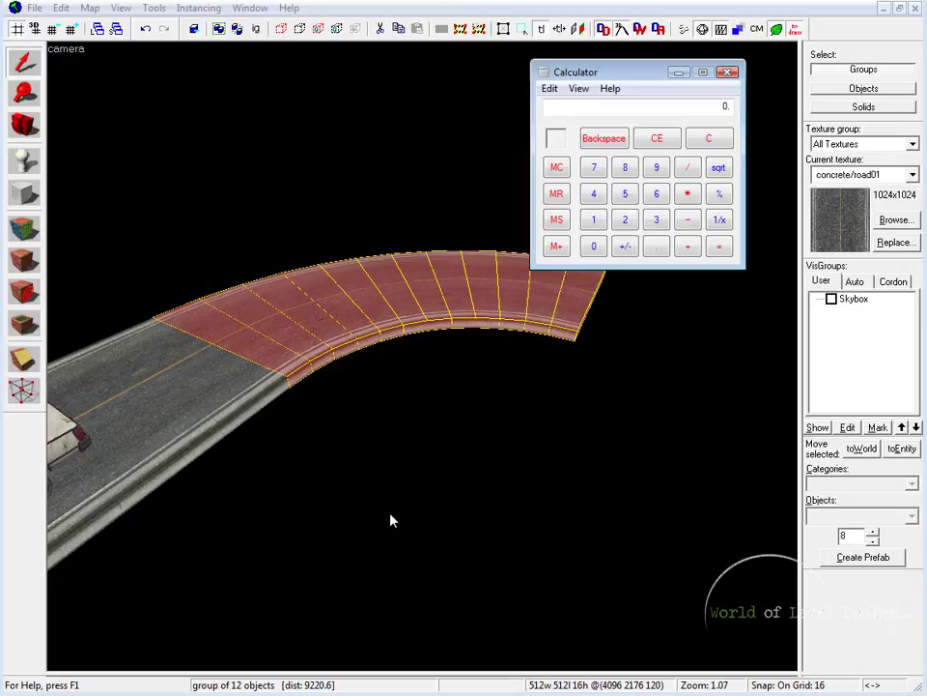
Step: Select the straight beside the flat curve, and review the road layout in the side view and the enlarged top view
{"action": "left_click", "coordinate": [200, 370]}
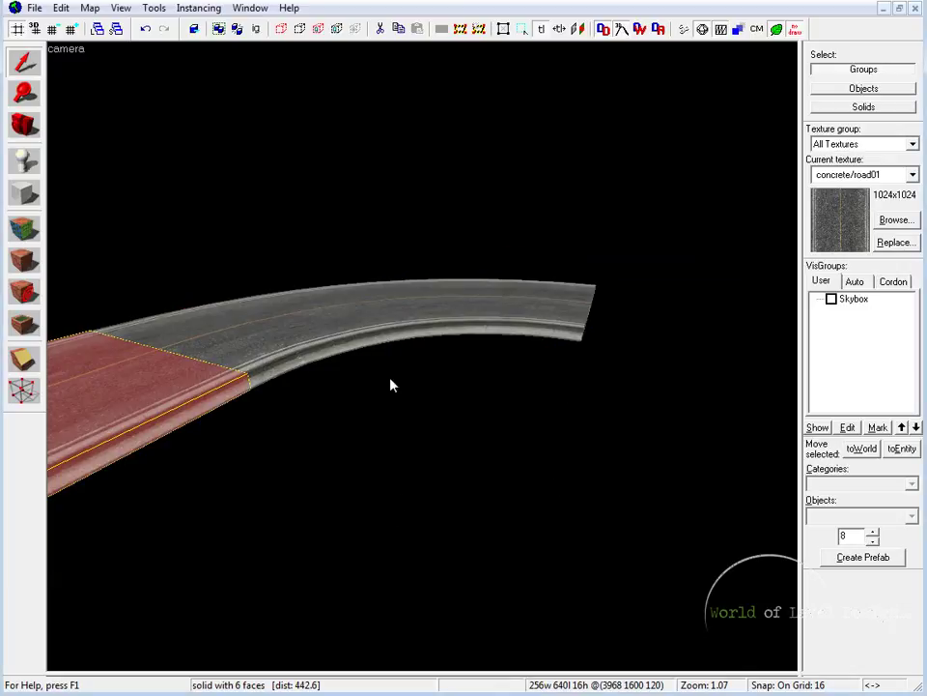
{"action": "left_click", "coordinate": [706, 422]}
{"action": "key", "text": "shift+z"}
{"action": "key", "text": "shift+z"}
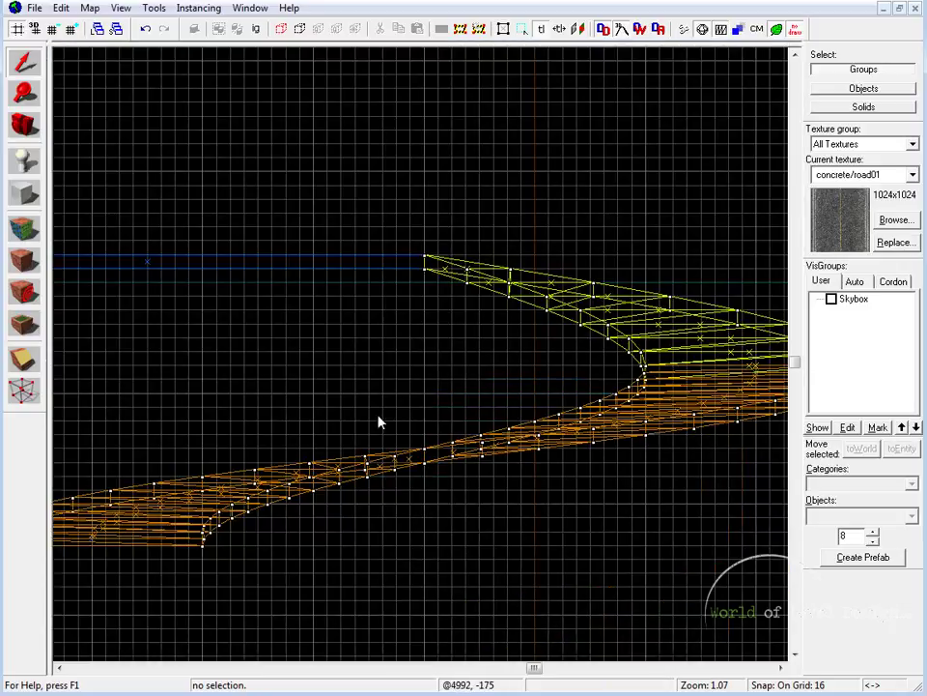
{"action": "key", "text": "ctrl+Tab"}
{"action": "key", "text": "shift+z"}
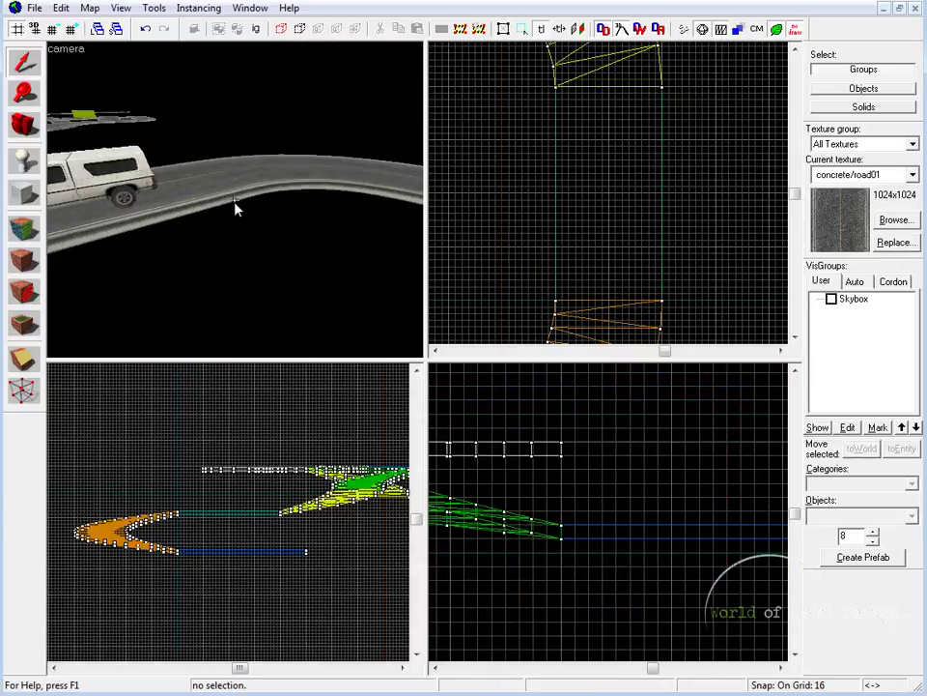
{"action": "left_click", "coordinate": [241, 188]}
{"action": "key", "text": "shift+z"}
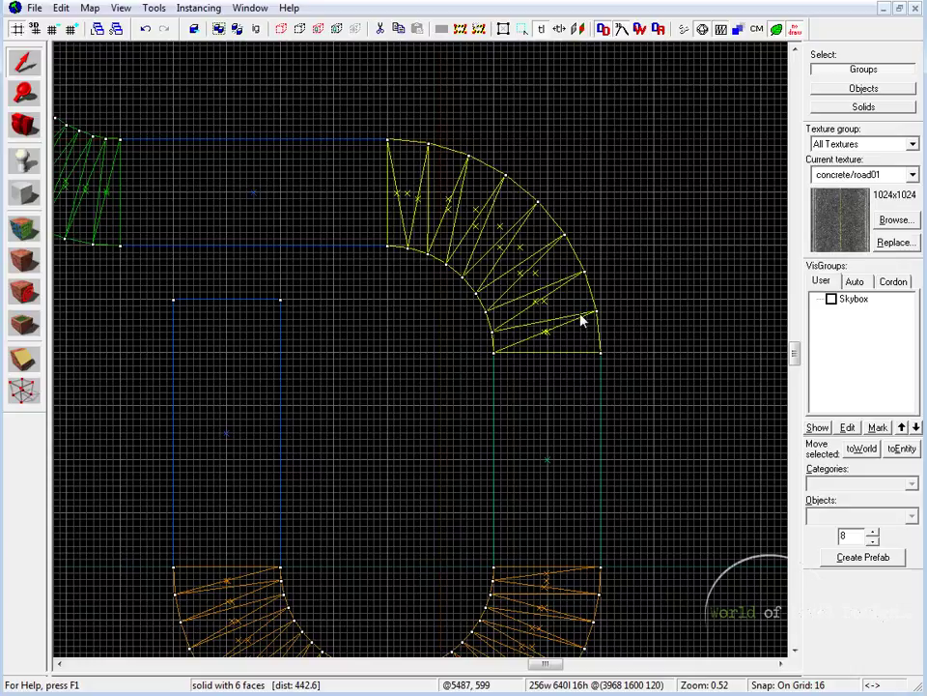
Step: Lower the straight at the end of the flat curve by 96 units, and check the drop with a selection box 96 units high
{"action": "key", "text": "ctrl+e"}
{"action": "left_click_drag", "start_coordinate": [245, 351], "coordinate": [574, 163]}
{"action": "left_click", "coordinate": [574, 163]}
{"action": "left_click_drag", "start_coordinate": [632, 124], "coordinate": [654, 279]}
{"action": "left_click_drag", "start_coordinate": [487, 216], "coordinate": [455, 165]}
{"action": "key", "text": "shift+z"}
{"action": "scroll", "coordinate": [567, 470], "scroll_direction": "up", "scroll_amount": 2}
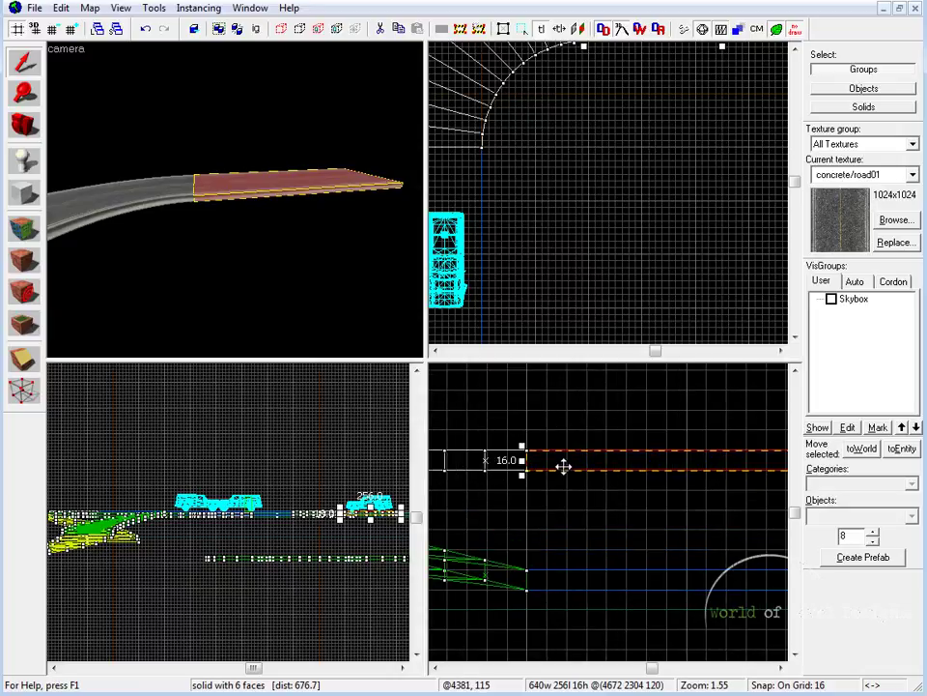
{"action": "key", "text": "shift+z"}
{"action": "left_click_drag", "start_coordinate": [401, 339], "coordinate": [397, 422]}
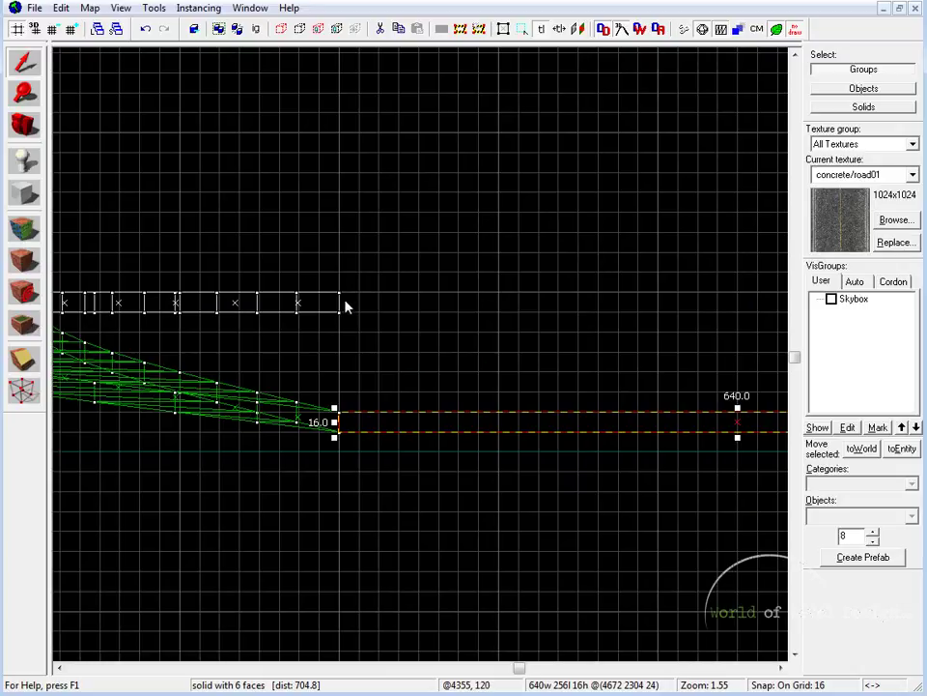
{"action": "left_click_drag", "start_coordinate": [358, 298], "coordinate": [383, 414]}
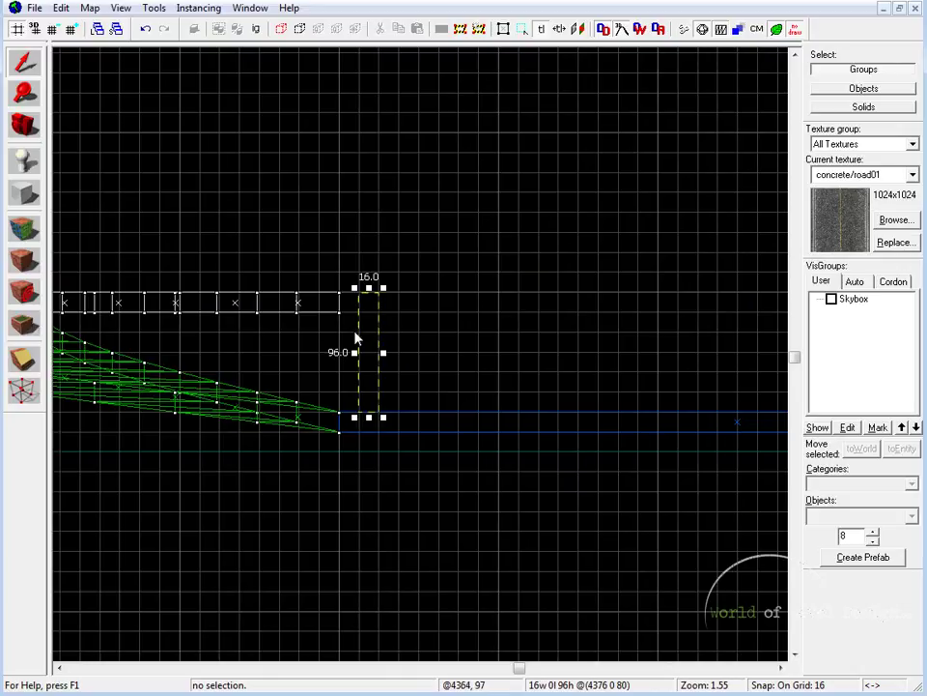
Step: Select the flat curve in the enlarged camera view and examine its end above the lowered straight
{"action": "key", "text": "F5"}
{"action": "key", "text": "z"}
{"action": "left_click", "coordinate": [374, 302]}
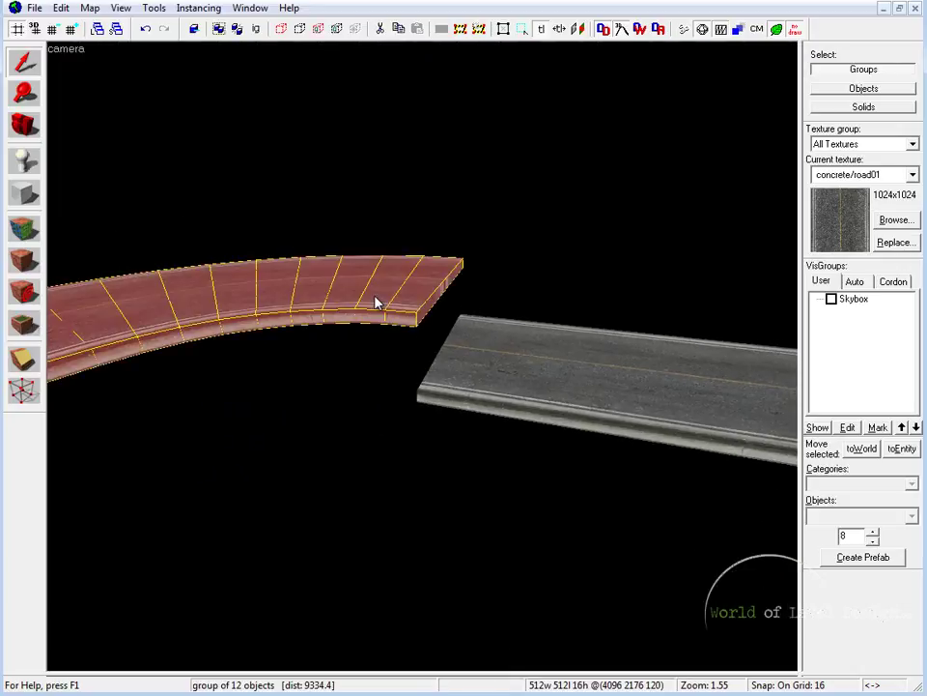
{"action": "key", "text": "w"}
{"action": "key", "text": "a"}
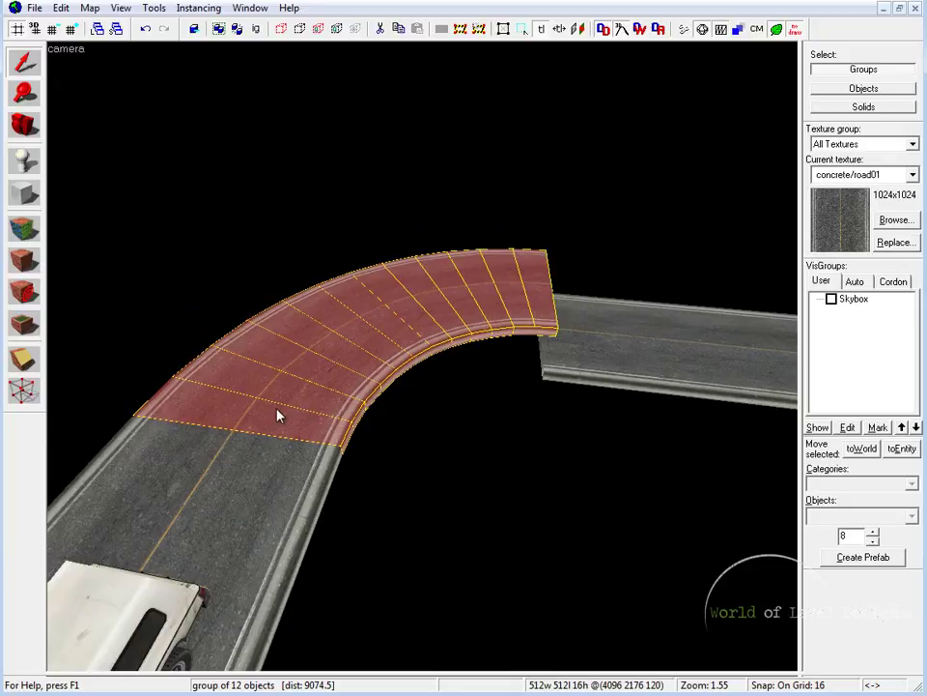
Step: Display the flat curve's vertices with the Vertex Tool, examine the corners of its segments, and return to the Selection Tool
{"action": "left_click", "coordinate": [24, 389]}
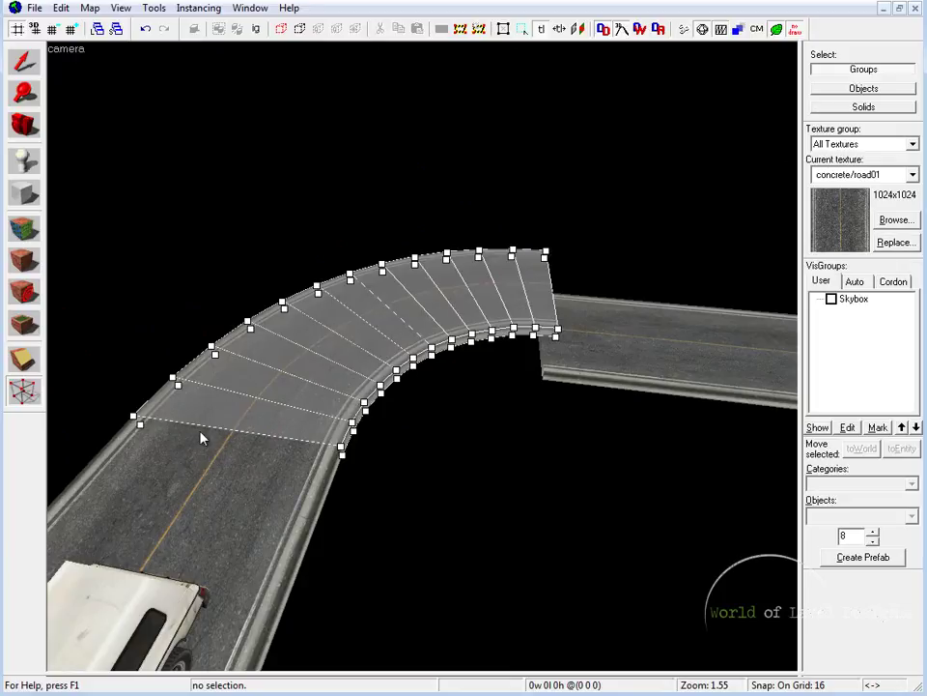
{"action": "key", "text": "z"}
{"action": "key", "text": "z"}
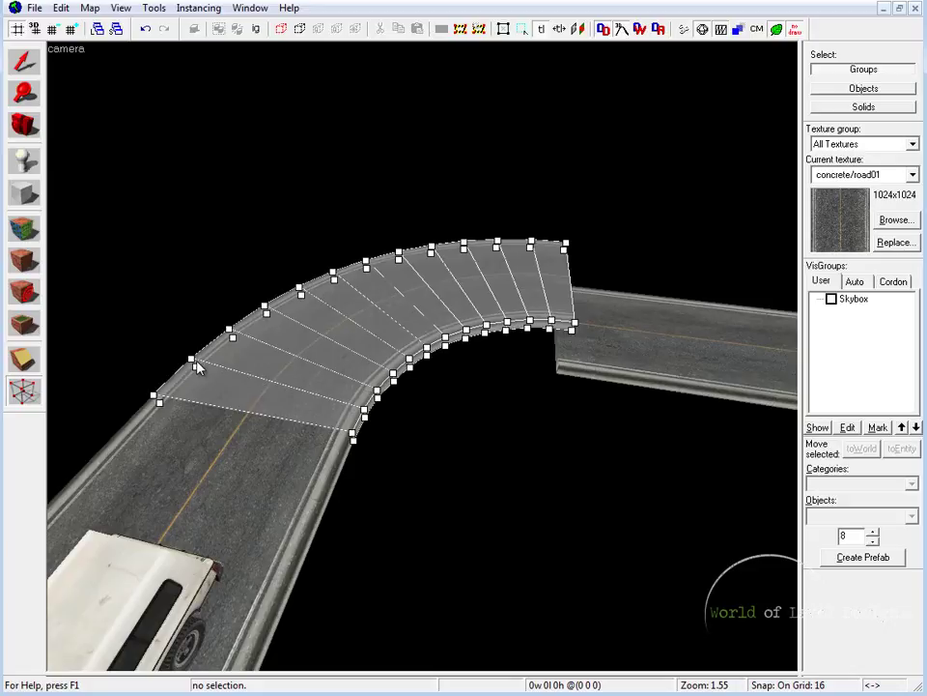
{"action": "key", "text": "z"}
{"action": "key", "text": "z"}
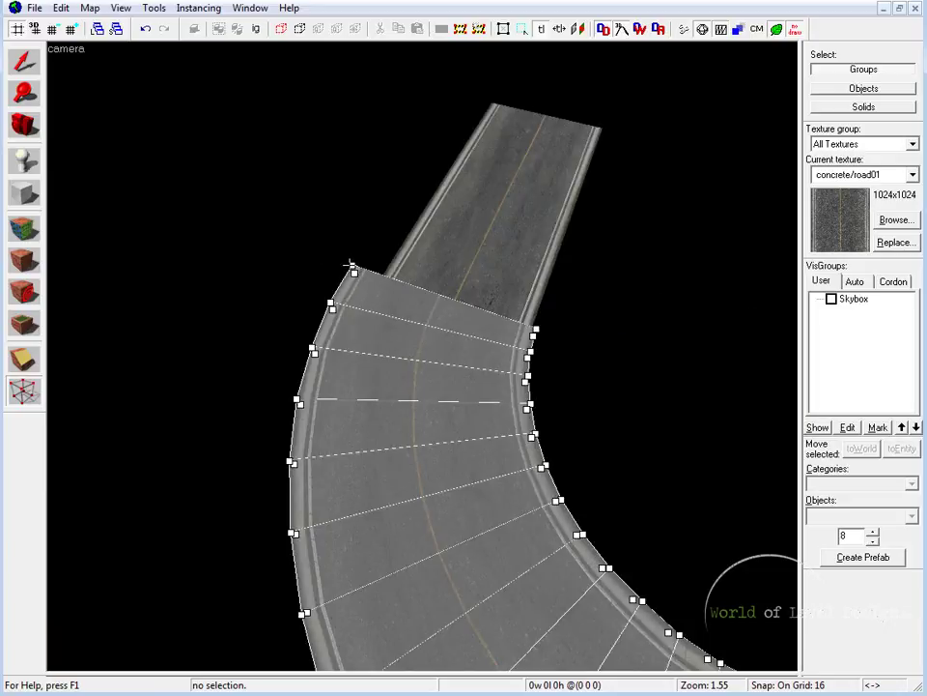
{"action": "key", "text": "shift+s"}
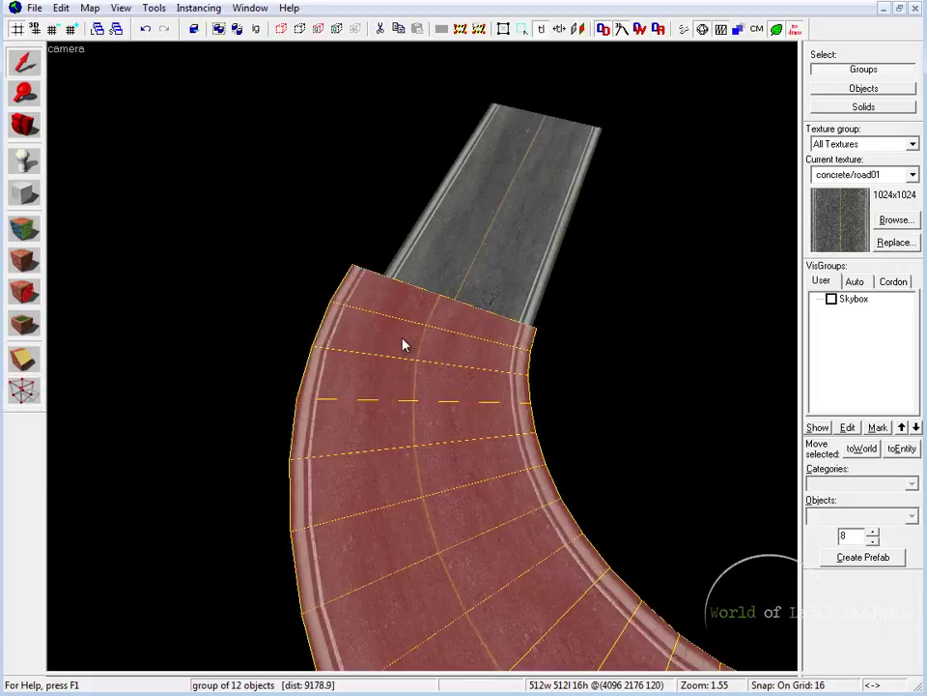
Step: Start the Clipping Tool on the flat curve in the enlarged top view, and reduce the grid to 2 units
{"action": "key", "text": "z"}
{"action": "key", "text": "z"}
{"action": "key", "text": "shift+z"}
{"action": "key", "text": "ctrl+e"}
{"action": "key", "text": "shift+z"}
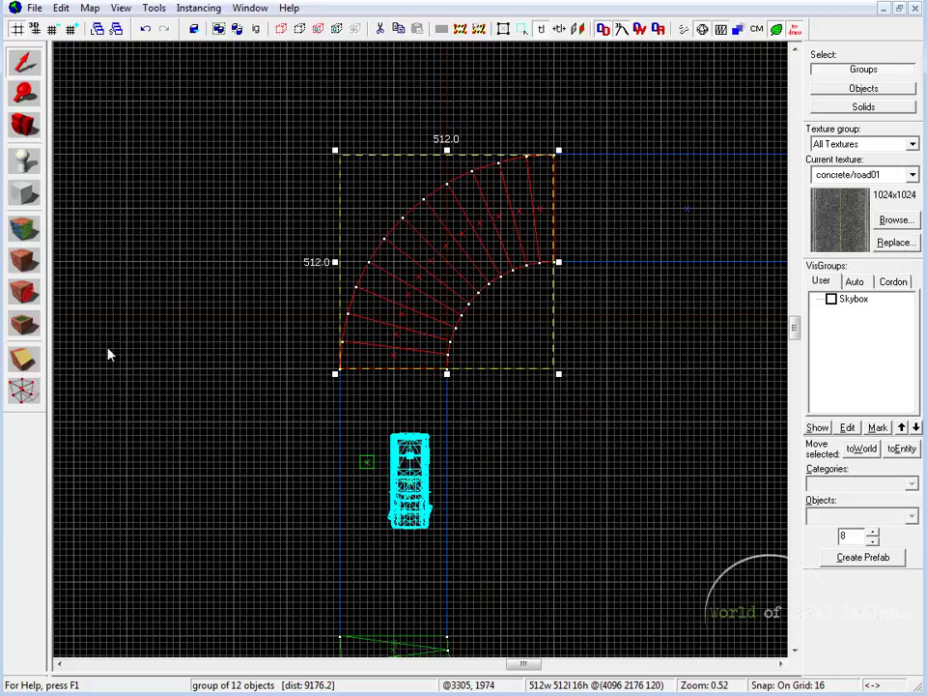
{"action": "scroll", "coordinate": [582, 244], "scroll_direction": "up", "scroll_amount": 8}
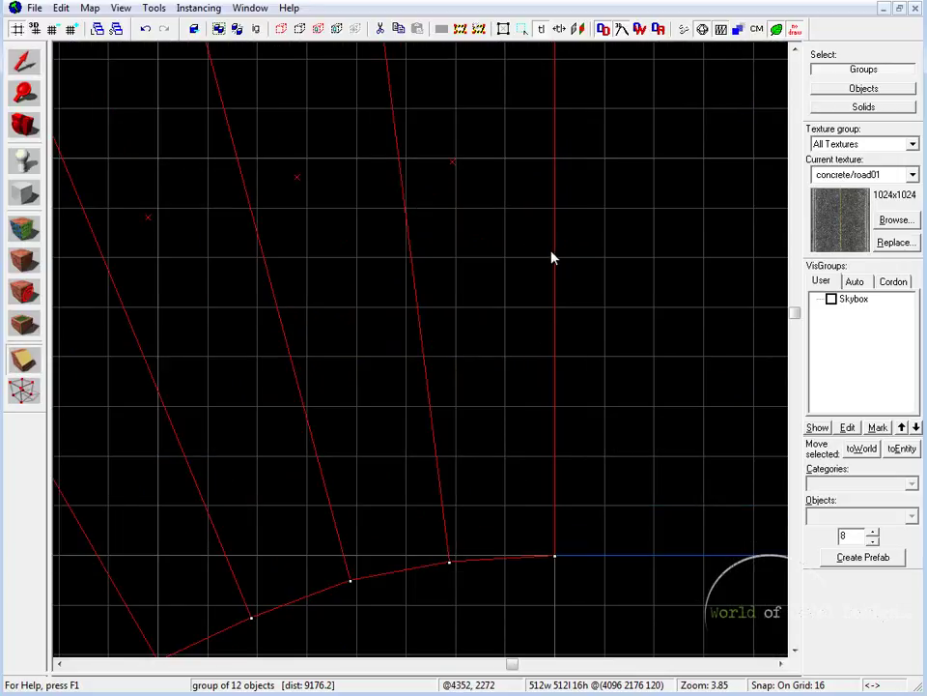
{"action": "scroll", "coordinate": [553, 255], "scroll_direction": "down", "scroll_amount": 4}
{"action": "middle_click_drag", "start_coordinate": [611, 277], "coordinate": [584, 336]}
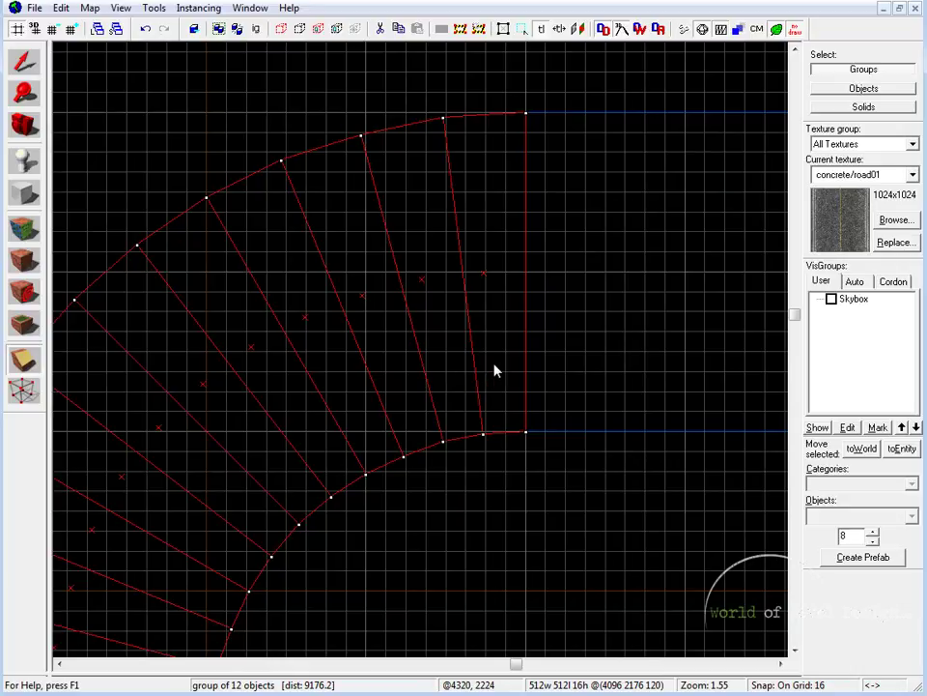
{"action": "scroll", "coordinate": [458, 439], "scroll_direction": "up", "scroll_amount": 2}
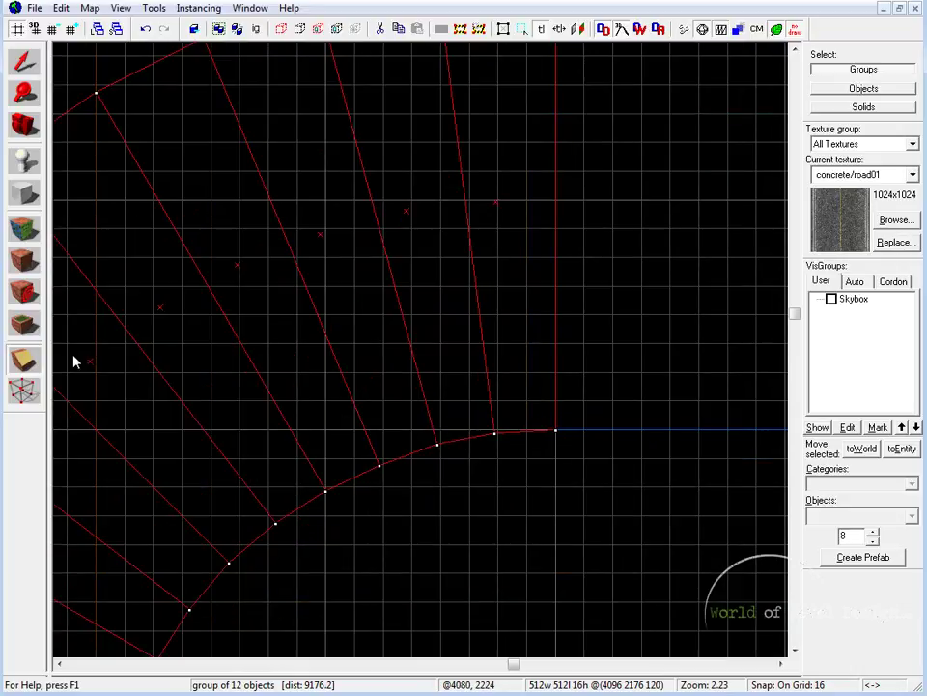
{"action": "scroll", "coordinate": [496, 550], "scroll_direction": "up", "scroll_amount": 6}
{"action": "scroll", "coordinate": [474, 508], "scroll_direction": "up", "scroll_amount": 1}
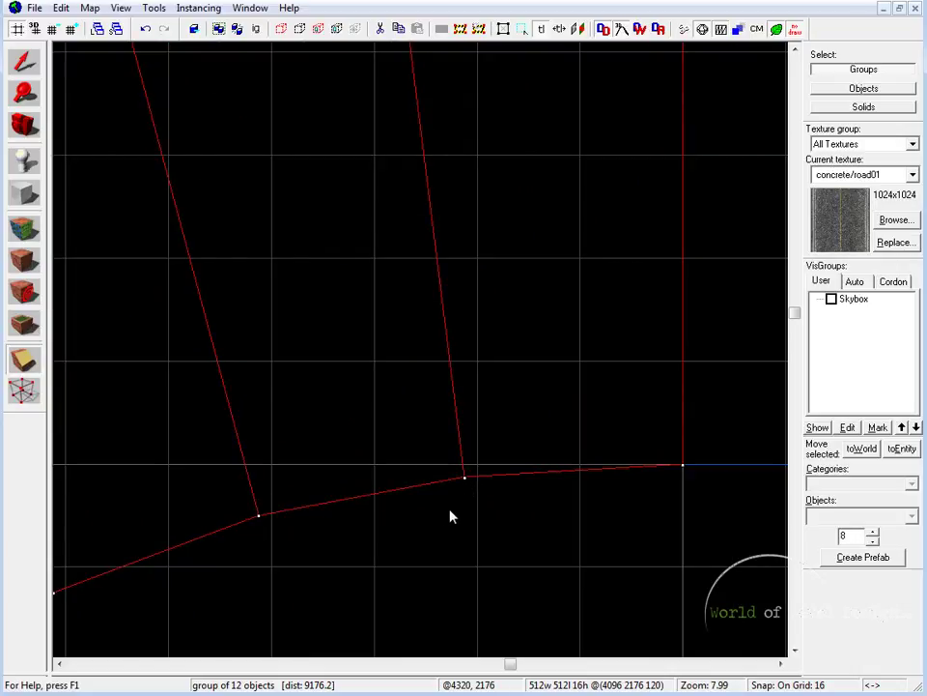
{"action": "key", "text": "bracketleft"}
{"action": "scroll", "coordinate": [450, 516], "scroll_direction": "down", "scroll_amount": 1}
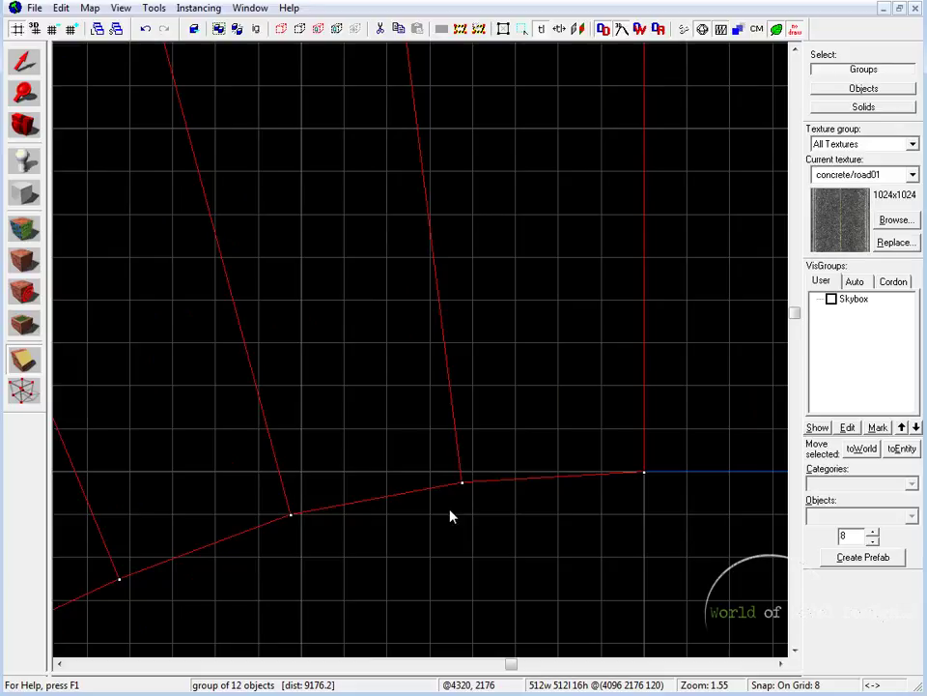
{"action": "key", "text": "bracketleft"}
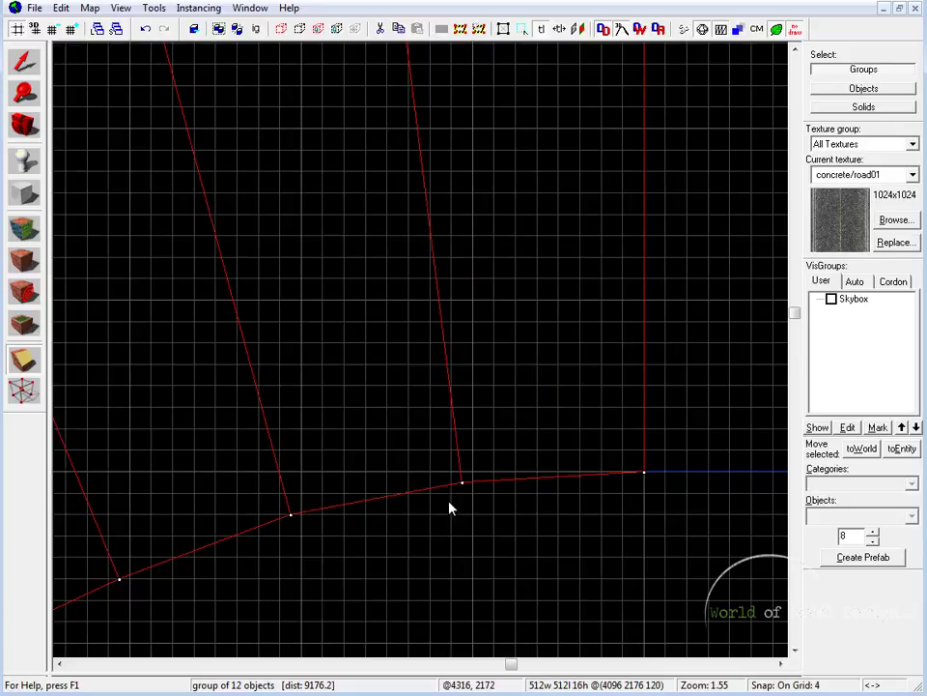
{"action": "key", "text": "bracketleft"}
{"action": "scroll", "coordinate": [309, 523], "scroll_direction": "up", "scroll_amount": 3}
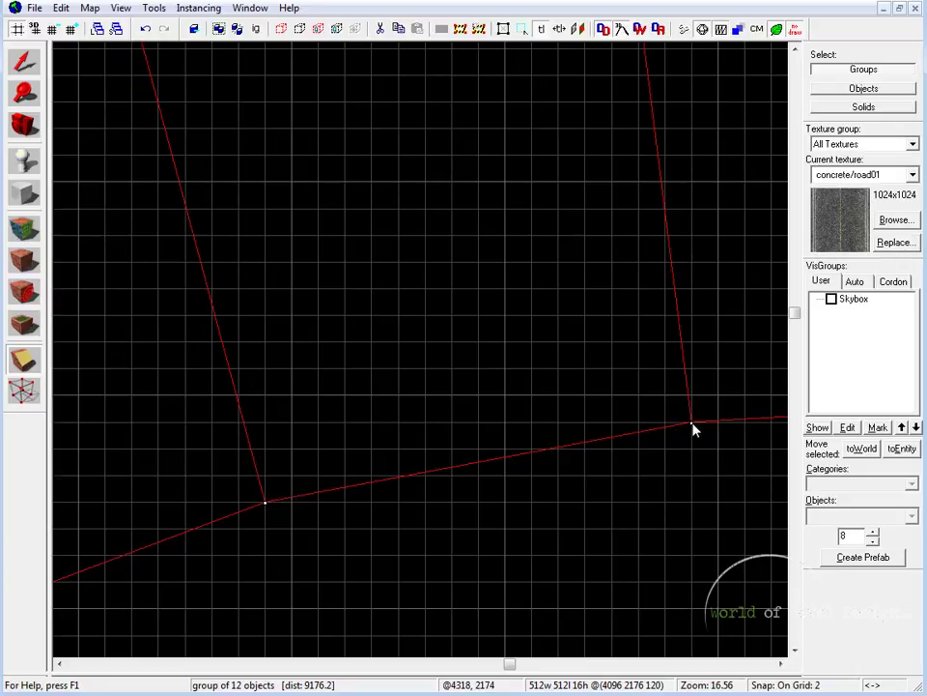
Step: Place a diagonal clip line across the curve's last segment, from its inner vertex at 4318, 2174 to the outer end corner at 4352, 2432
{"action": "scroll", "coordinate": [692, 428], "scroll_direction": "down", "scroll_amount": 10}
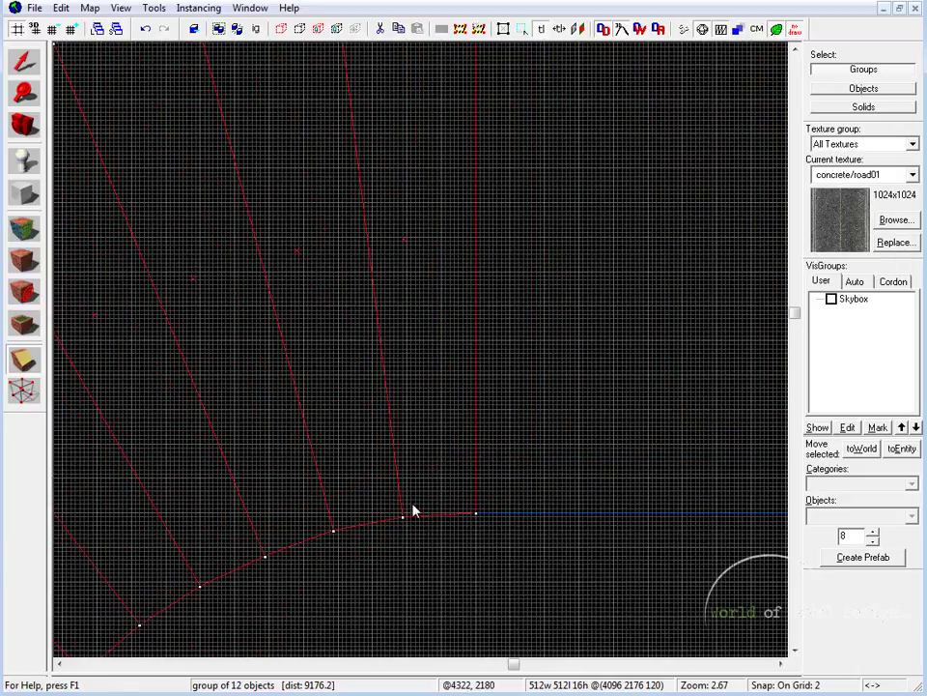
{"action": "scroll", "coordinate": [413, 506], "scroll_direction": "down", "scroll_amount": 1}
{"action": "middle_click_drag", "start_coordinate": [458, 437], "coordinate": [421, 482]}
{"action": "left_click_drag", "start_coordinate": [366, 558], "coordinate": [427, 102]}
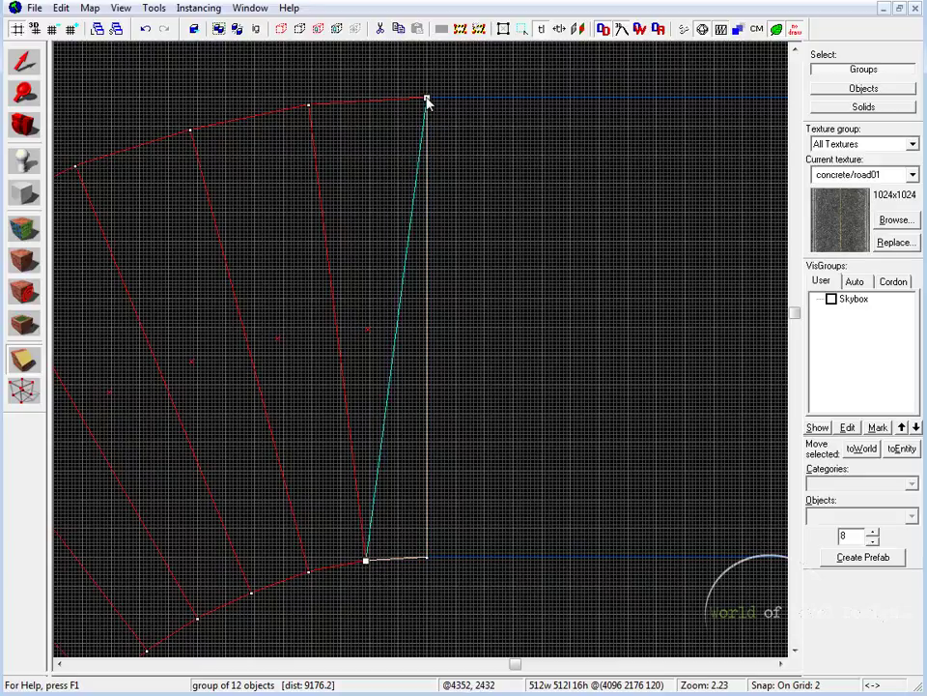
{"action": "scroll", "coordinate": [501, 467], "scroll_direction": "up", "scroll_amount": 11}
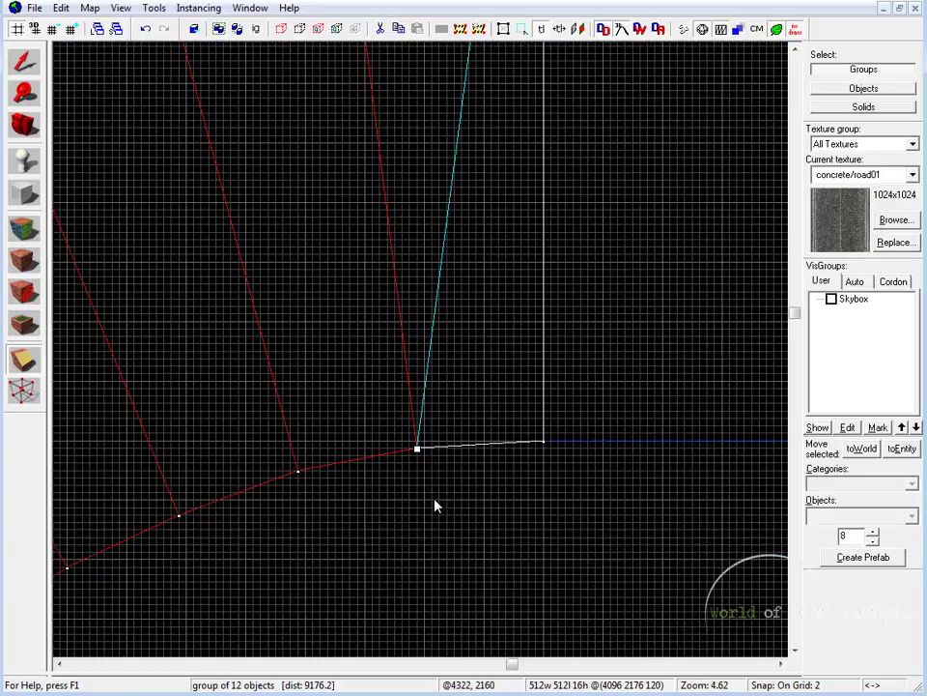
{"action": "scroll", "coordinate": [387, 406], "scroll_direction": "up", "scroll_amount": 1}
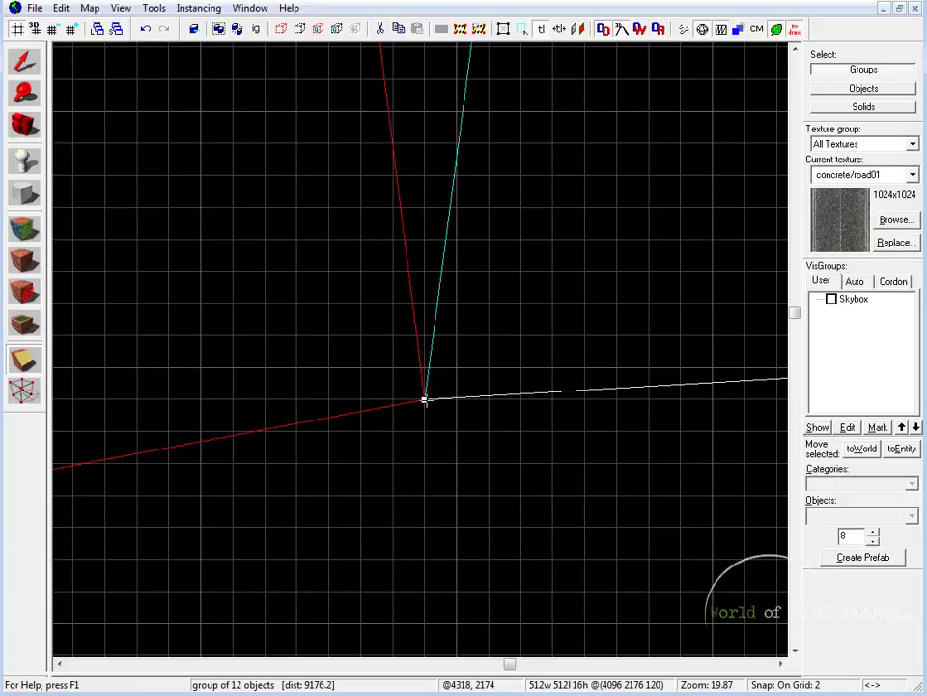
{"action": "scroll", "coordinate": [422, 409], "scroll_direction": "up", "scroll_amount": 1}
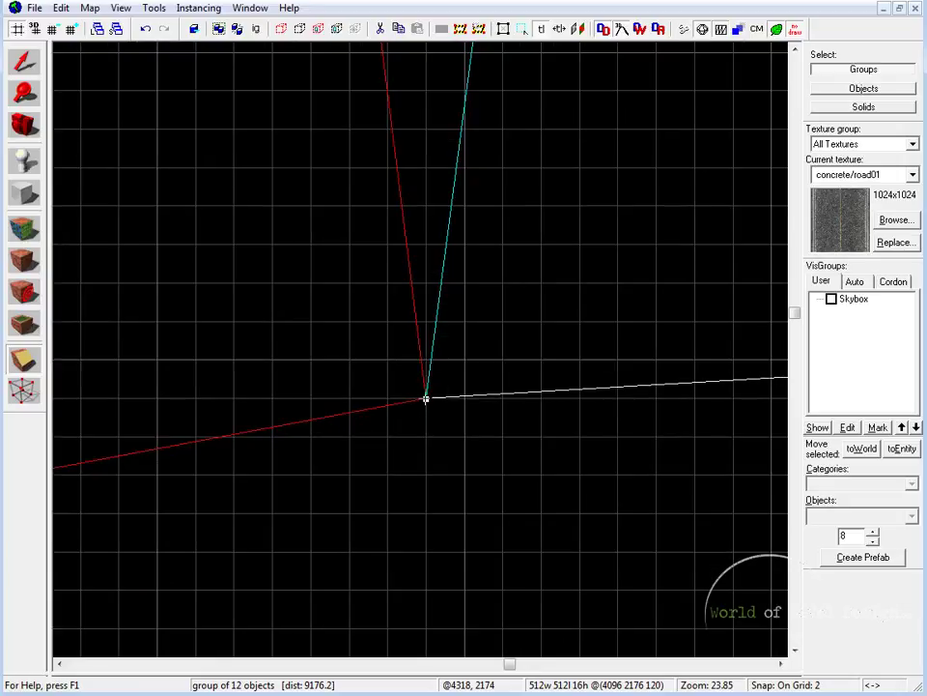
{"action": "left_click_drag", "start_coordinate": [513, 328], "coordinate": [490, 414]}
{"action": "scroll", "coordinate": [434, 358], "scroll_direction": "down", "scroll_amount": 9}
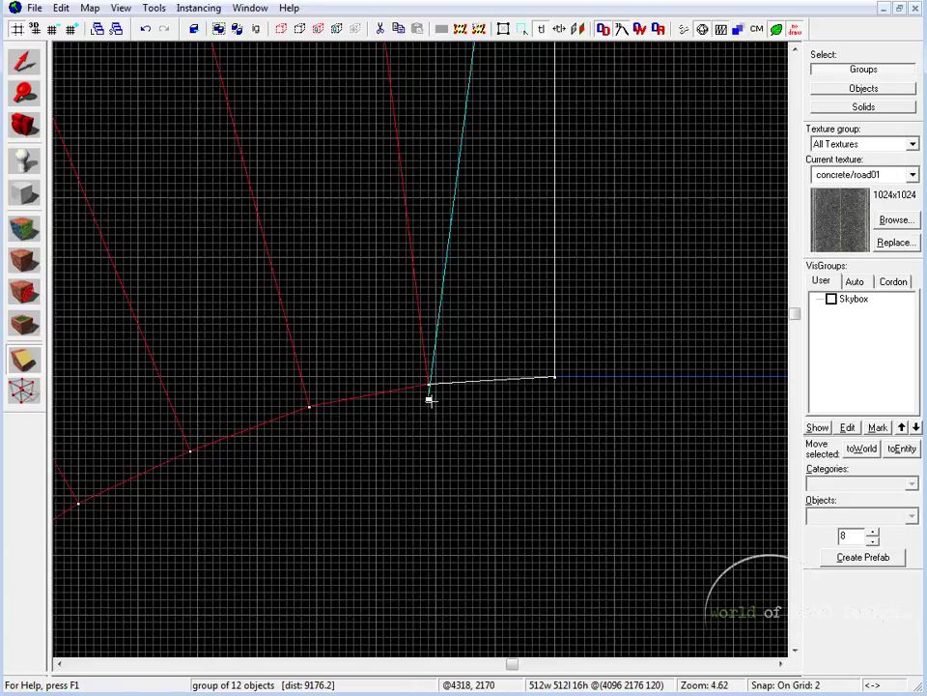
{"action": "scroll", "coordinate": [426, 383], "scroll_direction": "up", "scroll_amount": 15}
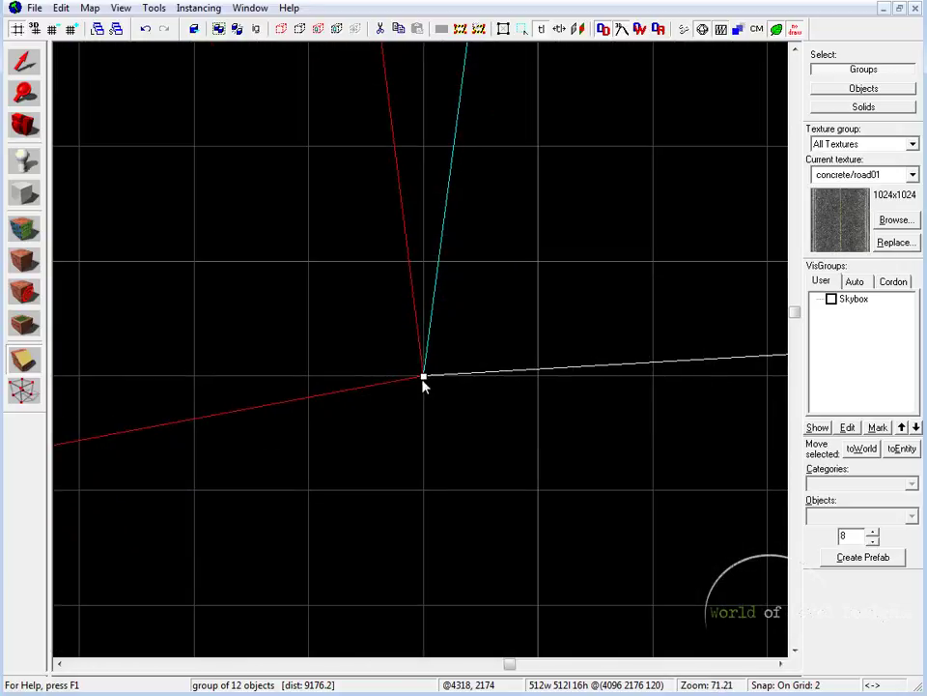
Step: Check the clip line's outer end against the vertex, and split the last segment into two triangular pieces, keeping both sides
{"action": "scroll", "coordinate": [422, 377], "scroll_direction": "down", "scroll_amount": 4}
{"action": "scroll", "coordinate": [422, 377], "scroll_direction": "down", "scroll_amount": 7}
{"action": "left_click_drag", "start_coordinate": [509, 294], "coordinate": [437, 348]}
{"action": "scroll", "coordinate": [430, 349], "scroll_direction": "up", "scroll_amount": 11}
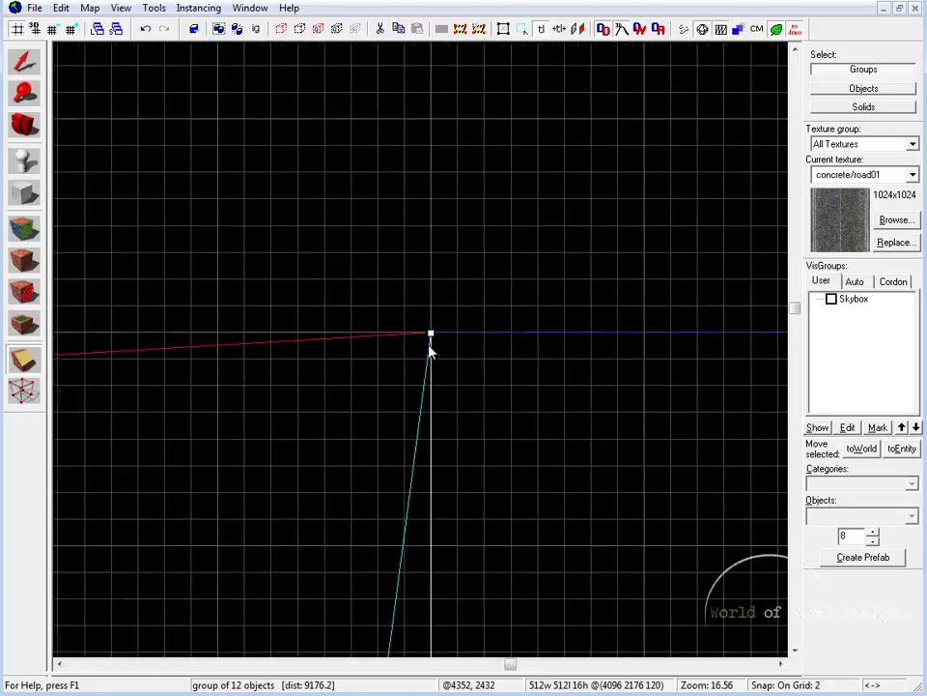
{"action": "scroll", "coordinate": [427, 292], "scroll_direction": "down", "scroll_amount": 11}
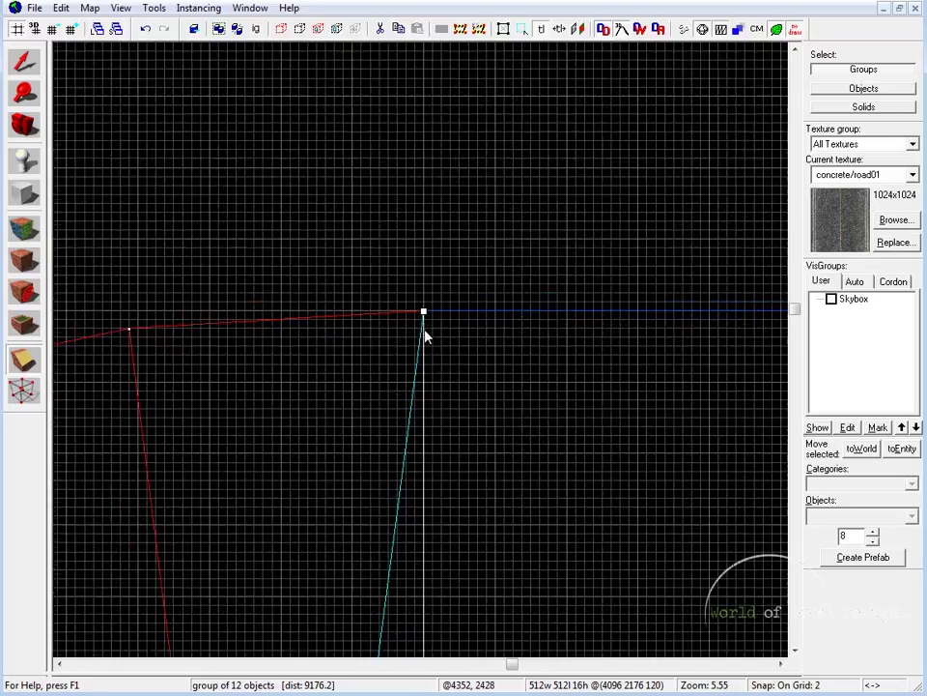
{"action": "left_click_drag", "start_coordinate": [463, 384], "coordinate": [466, 342]}
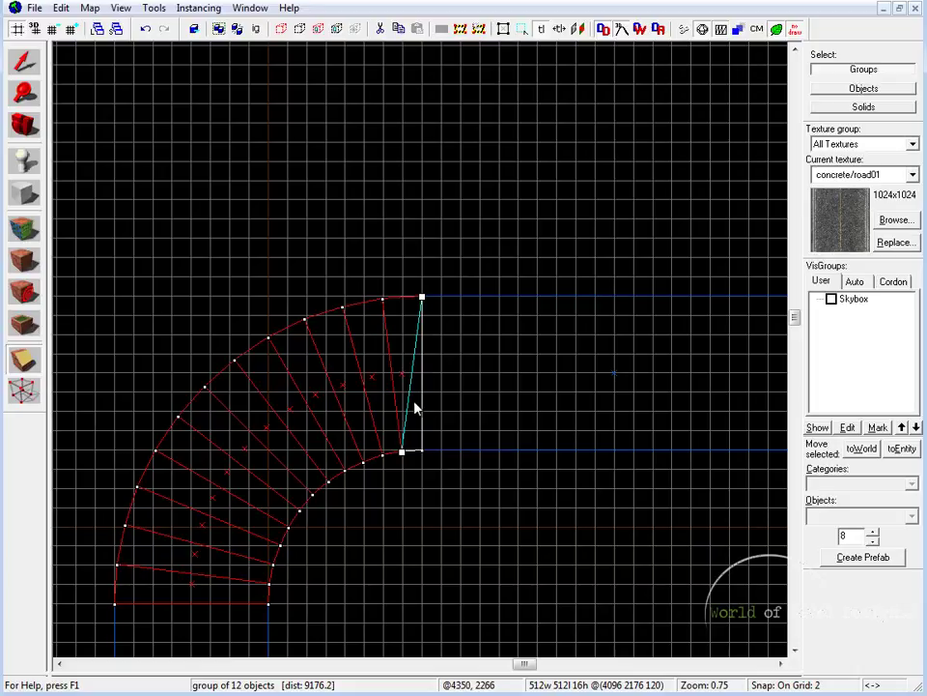
{"action": "scroll", "coordinate": [403, 407], "scroll_direction": "up", "scroll_amount": 3}
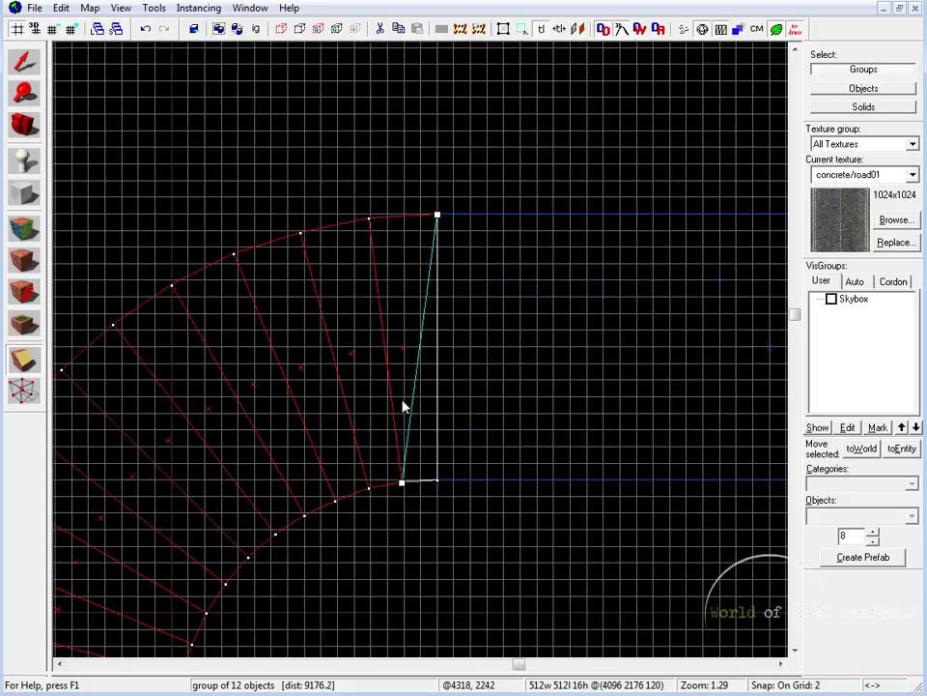
{"action": "left_click", "coordinate": [24, 361]}
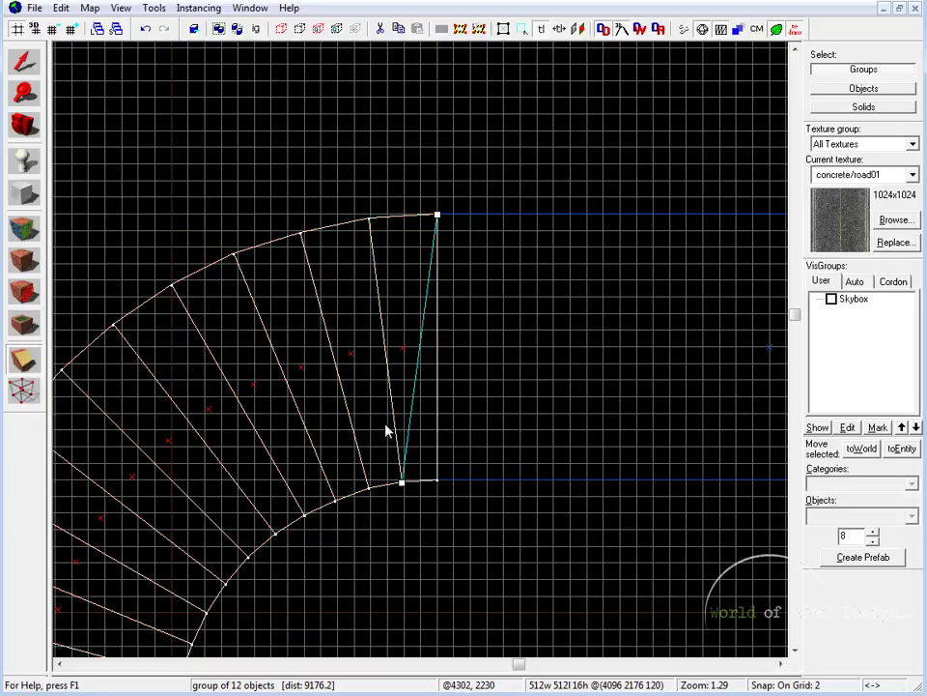
{"action": "key", "text": "Return"}
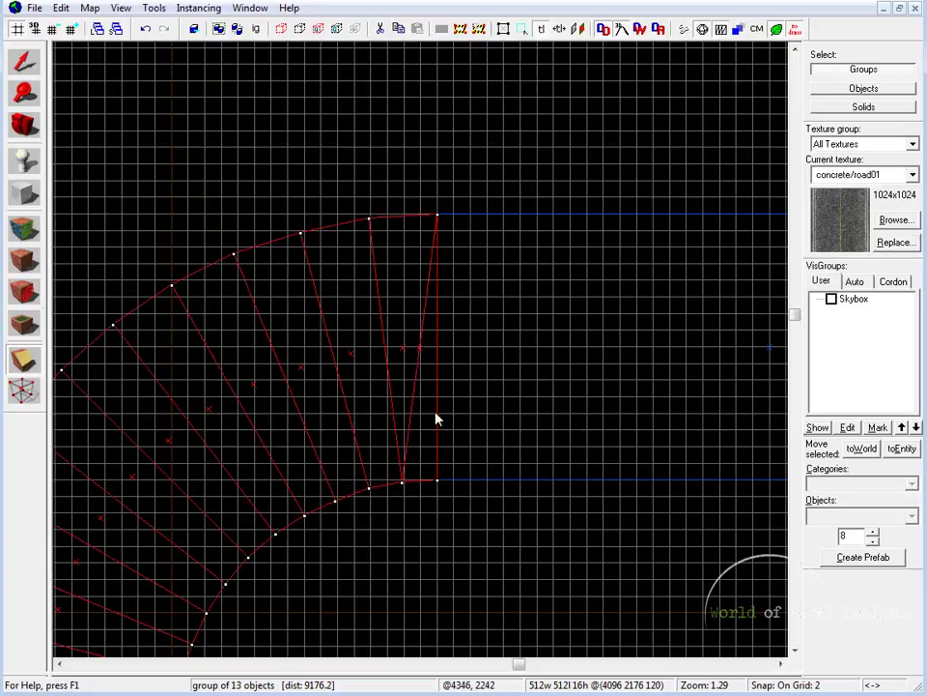
Step: Split the second-to-last segment diagonally between its far inner vertex and its near outer vertex, keeping both pieces
{"action": "middle_click_drag", "start_coordinate": [406, 390], "coordinate": [457, 340]}
{"action": "scroll", "coordinate": [415, 387], "scroll_direction": "up", "scroll_amount": 10}
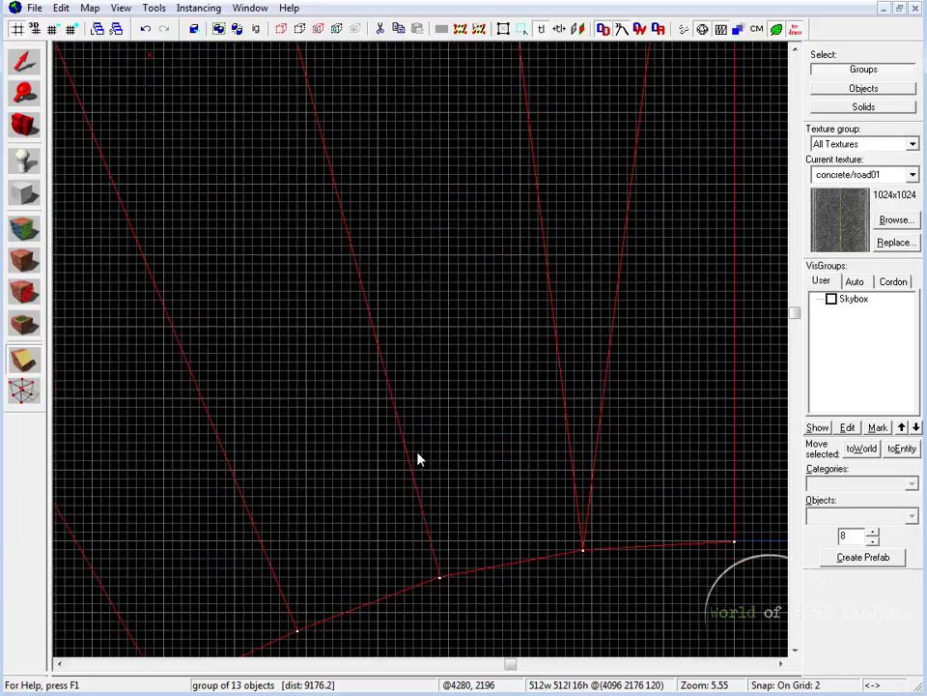
{"action": "scroll", "coordinate": [383, 425], "scroll_direction": "down", "scroll_amount": 10}
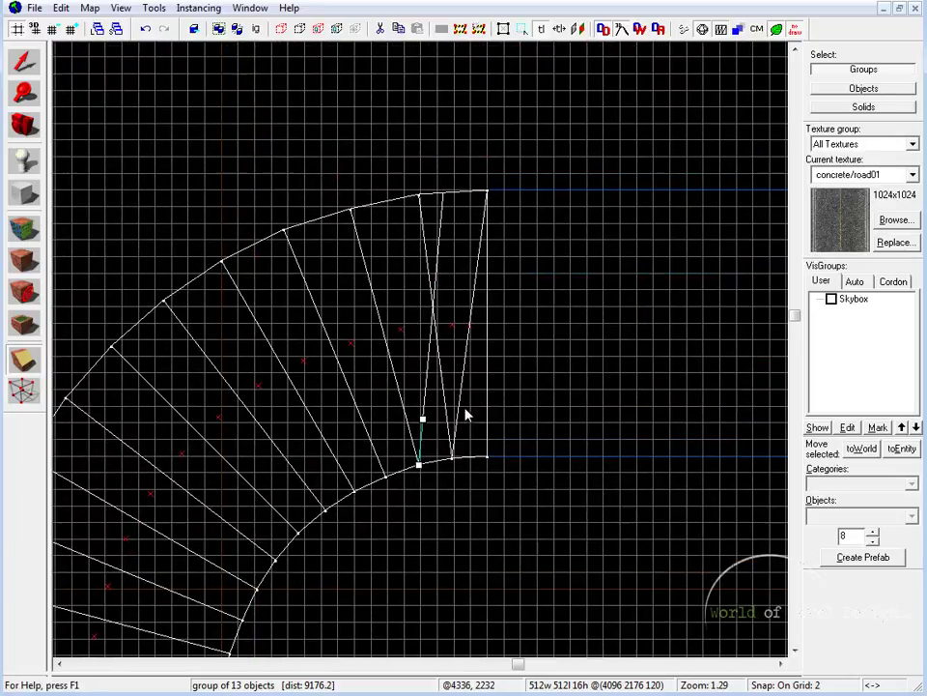
{"action": "mouse_move", "coordinate": [422, 418]}
{"action": "left_mouse_down"}
{"action": "mouse_move", "coordinate": [419, 194]}
{"action": "mouse_move", "coordinate": [404, 188]}
{"action": "mouse_move", "coordinate": [417, 175]}
{"action": "left_mouse_up"}
{"action": "scroll", "coordinate": [419, 195], "scroll_direction": "up", "scroll_amount": 13}
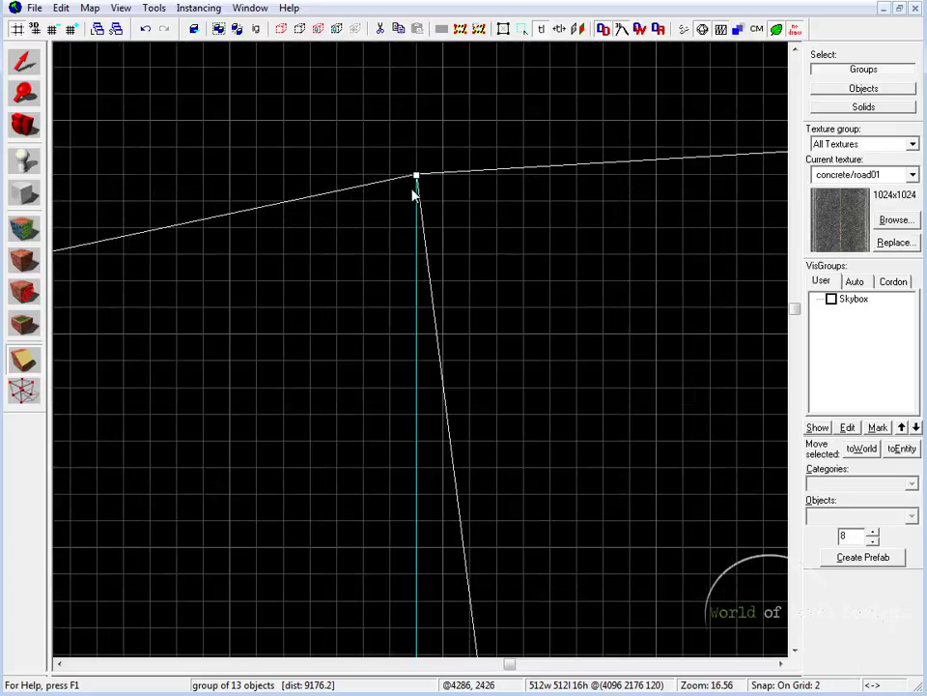
{"action": "scroll", "coordinate": [419, 182], "scroll_direction": "down", "scroll_amount": 3}
{"action": "scroll", "coordinate": [421, 183], "scroll_direction": "down", "scroll_amount": 9}
{"action": "middle_click_drag", "start_coordinate": [459, 482], "coordinate": [465, 377]}
{"action": "scroll", "coordinate": [459, 466], "scroll_direction": "up", "scroll_amount": 1}
{"action": "scroll", "coordinate": [418, 490], "scroll_direction": "up", "scroll_amount": 7}
{"action": "scroll", "coordinate": [418, 491], "scroll_direction": "down", "scroll_amount": 8}
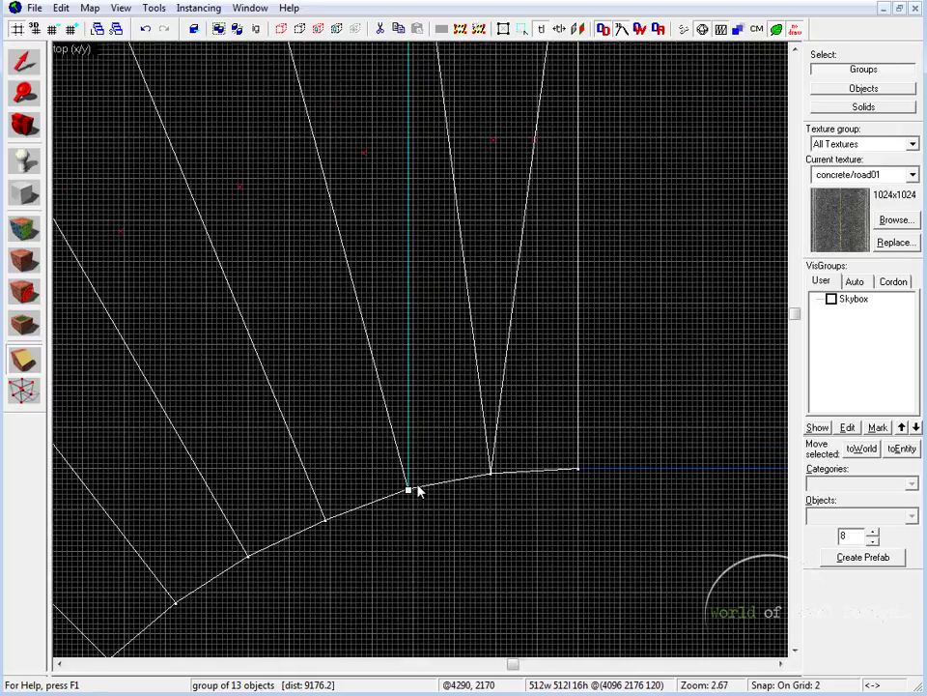
{"action": "key", "text": "Return"}
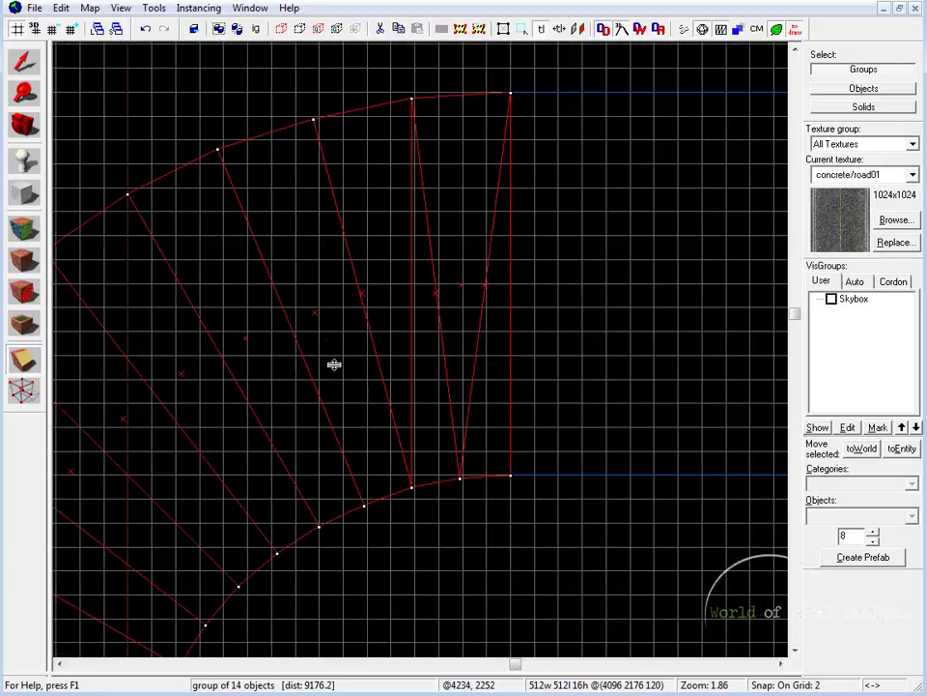
Step: Split the curve's third- and fourth-to-last segments diagonally between their far inner and near outer vertices, keeping both pieces of each
{"action": "left_click_drag", "start_coordinate": [364, 503], "coordinate": [313, 125]}
{"action": "scroll", "coordinate": [314, 125], "scroll_direction": "up", "scroll_amount": 6}
{"action": "scroll", "coordinate": [323, 133], "scroll_direction": "up", "scroll_amount": 13}
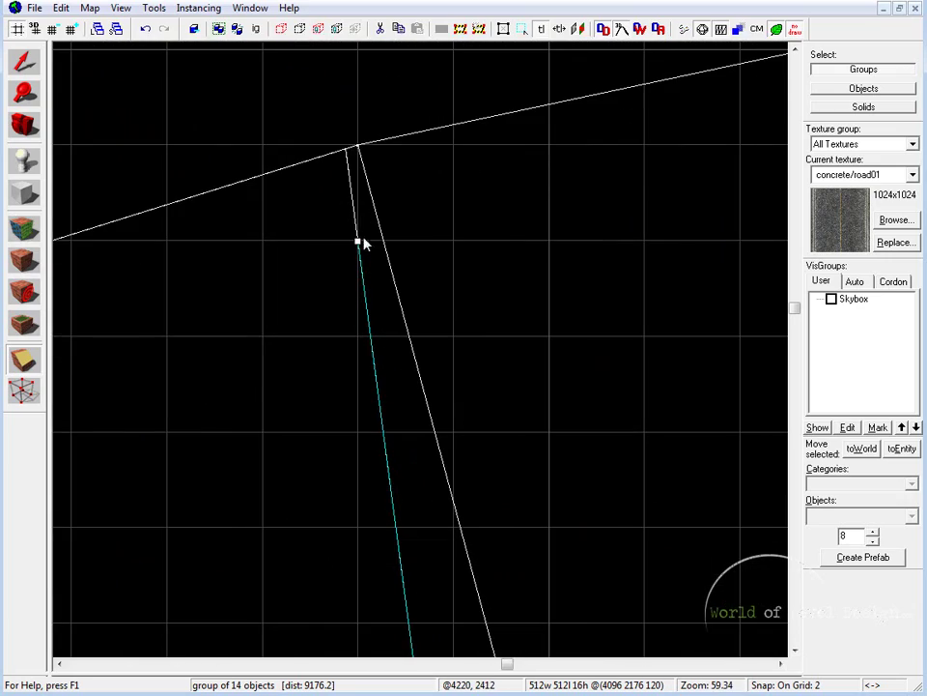
{"action": "scroll", "coordinate": [359, 242], "scroll_direction": "down", "scroll_amount": 14}
{"action": "key", "text": "Return"}
{"action": "scroll", "coordinate": [404, 287], "scroll_direction": "down", "scroll_amount": 6}
{"action": "left_click_drag", "start_coordinate": [475, 459], "coordinate": [389, 149]}
{"action": "scroll", "coordinate": [431, 349], "scroll_direction": "up", "scroll_amount": 2}
{"action": "key", "text": "Return"}
Step: Clip the fifth and sixth segments from the lowered-road end diagonally from inner to outer vertex, keeping both triangular pieces
{"action": "scroll", "coordinate": [502, 298], "scroll_direction": "up", "scroll_amount": 9}
{"action": "scroll", "coordinate": [433, 114], "scroll_direction": "down", "scroll_amount": 14}
{"action": "mouse_move", "coordinate": [518, 399]}
{"action": "left_mouse_down"}
{"action": "mouse_move", "coordinate": [428, 190]}
{"action": "mouse_move", "coordinate": [444, 225]}
{"action": "left_mouse_up"}
{"action": "scroll", "coordinate": [441, 223], "scroll_direction": "up", "scroll_amount": 9}
{"action": "key", "text": "Return"}
{"action": "scroll", "coordinate": [464, 242], "scroll_direction": "down", "scroll_amount": 6}
{"action": "left_click_drag", "start_coordinate": [327, 98], "coordinate": [496, 395]}
{"action": "scroll", "coordinate": [324, 83], "scroll_direction": "up", "scroll_amount": 9}
{"action": "key", "text": "Return"}
Step: Split the seventh and eighth segments from the lowered-road end diagonally into triangular pieces, keeping both sides of each cut
{"action": "left_click_drag", "start_coordinate": [366, 188], "coordinate": [705, 628]}
{"action": "scroll", "coordinate": [705, 628], "scroll_direction": "up", "scroll_amount": 5}
{"action": "key", "text": "Return"}
{"action": "scroll", "coordinate": [604, 442], "scroll_direction": "down", "scroll_amount": 5}
{"action": "left_click_drag", "start_coordinate": [627, 513], "coordinate": [230, 118]}
{"action": "scroll", "coordinate": [627, 513], "scroll_direction": "up", "scroll_amount": 4}
{"action": "key", "text": "Return"}
Step: Place a diagonal clip line across the ninth segment, align its endpoint with the vertex, and split it into two triangular pieces
{"action": "scroll", "coordinate": [534, 382], "scroll_direction": "down", "scroll_amount": 8}
{"action": "left_click_drag", "start_coordinate": [308, 254], "coordinate": [512, 450]}
{"action": "scroll", "coordinate": [523, 468], "scroll_direction": "up", "scroll_amount": 8}
{"action": "scroll", "coordinate": [417, 289], "scroll_direction": "down", "scroll_amount": 8}
{"action": "scroll", "coordinate": [232, 121], "scroll_direction": "up", "scroll_amount": 8}
{"action": "scroll", "coordinate": [451, 310], "scroll_direction": "down", "scroll_amount": 8}
{"action": "scroll", "coordinate": [681, 527], "scroll_direction": "up", "scroll_amount": 6}
{"action": "left_click_drag", "start_coordinate": [621, 561], "coordinate": [661, 464]}
{"action": "scroll", "coordinate": [568, 461], "scroll_direction": "down", "scroll_amount": 5}
{"action": "scroll", "coordinate": [342, 272], "scroll_direction": "up", "scroll_amount": 11}
{"action": "key", "text": "Return"}
Step: Split the remaining three segments at the curve's opposite end diagonally, keeping both pieces of each
{"action": "scroll", "coordinate": [285, 119], "scroll_direction": "down", "scroll_amount": 10}
{"action": "left_click_drag", "start_coordinate": [250, 223], "coordinate": [588, 419]}
{"action": "scroll", "coordinate": [589, 415], "scroll_direction": "up", "scroll_amount": 14}
{"action": "key", "text": "Return"}
{"action": "scroll", "coordinate": [562, 389], "scroll_direction": "down", "scroll_amount": 15}
{"action": "scroll", "coordinate": [333, 391], "scroll_direction": "up", "scroll_amount": 4}
{"action": "scroll", "coordinate": [392, 144], "scroll_direction": "down", "scroll_amount": 3}
{"action": "scroll", "coordinate": [356, 245], "scroll_direction": "up", "scroll_amount": 12}
{"action": "key", "text": "Return"}
{"action": "scroll", "coordinate": [356, 245], "scroll_direction": "down", "scroll_amount": 10}
{"action": "scroll", "coordinate": [362, 205], "scroll_direction": "up", "scroll_amount": 6}
{"action": "key", "text": "Return"}
{"action": "scroll", "coordinate": [357, 224], "scroll_direction": "down", "scroll_amount": 9}
Step: Switch to the Selection Tool and select the fully clipped curve group in the enlarged 3D view
{"action": "key", "text": "shift+z"}
{"action": "key", "text": "shift+z"}
{"action": "key", "text": "shift+s"}
{"action": "left_click", "coordinate": [481, 199]}
{"action": "key", "text": "z"}
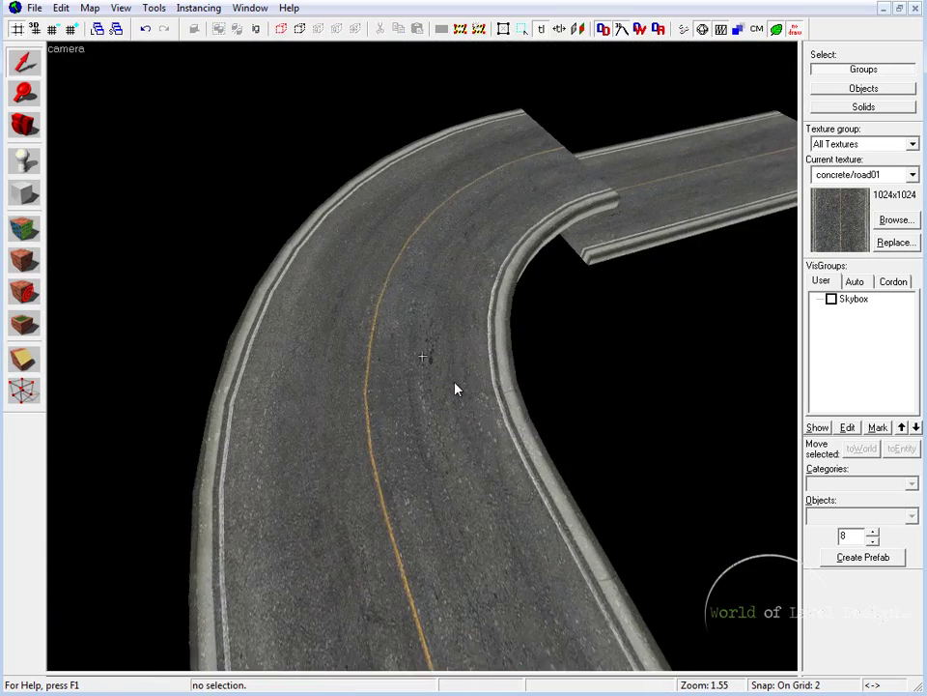
{"action": "key", "text": "z"}
{"action": "left_click", "coordinate": [454, 383]}
{"action": "key", "text": "z"}
{"action": "key", "text": "s"}
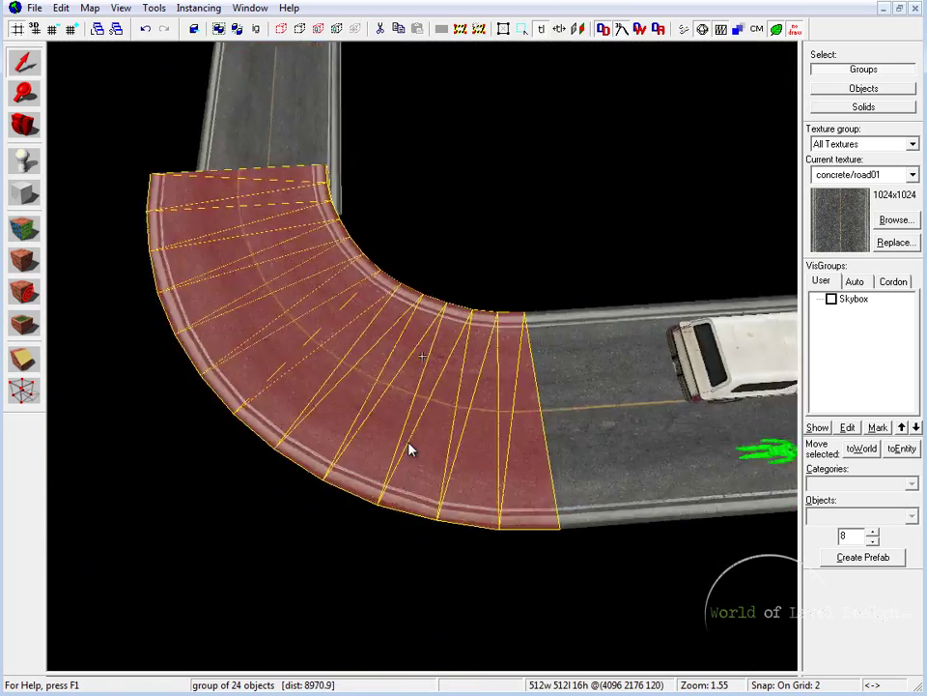
Step: View the gap between the curve's end and the lowered straight road, and start the Vertex Tool on the curve
{"action": "key", "text": "z"}
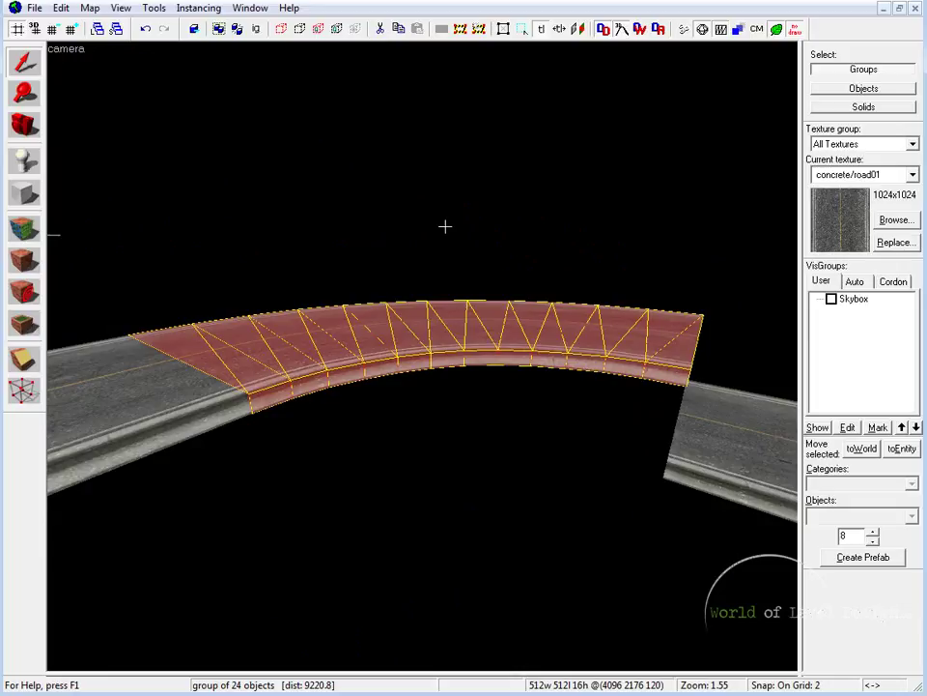
{"action": "key", "text": "z"}
{"action": "key", "text": "w"}
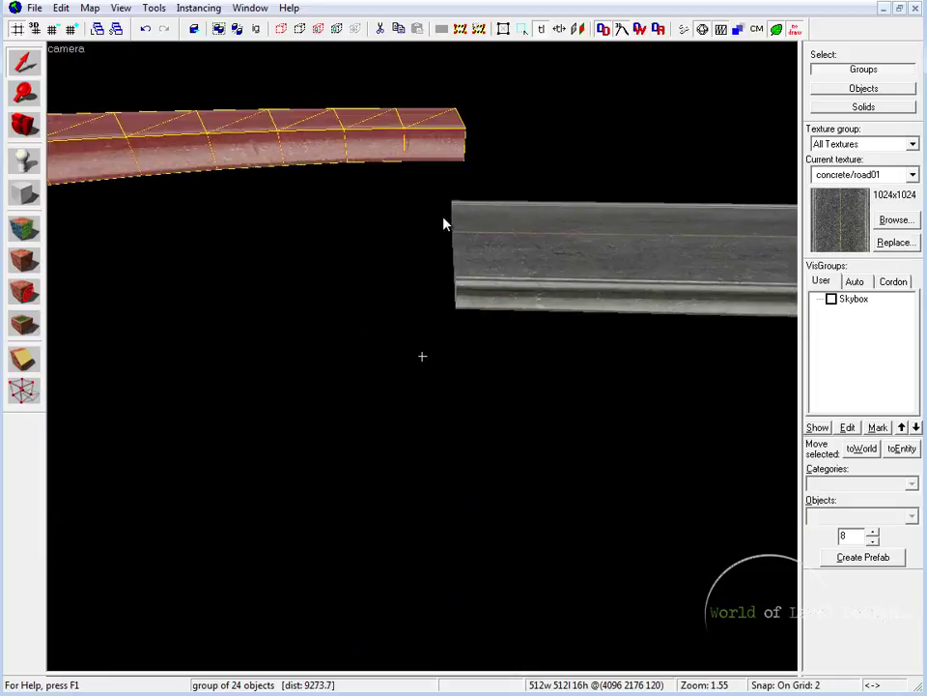
{"action": "key", "text": "s"}
{"action": "key", "text": "a"}
{"action": "key", "text": "z"}
{"action": "key", "text": "shift+x"}
{"action": "key", "text": "shift+v"}
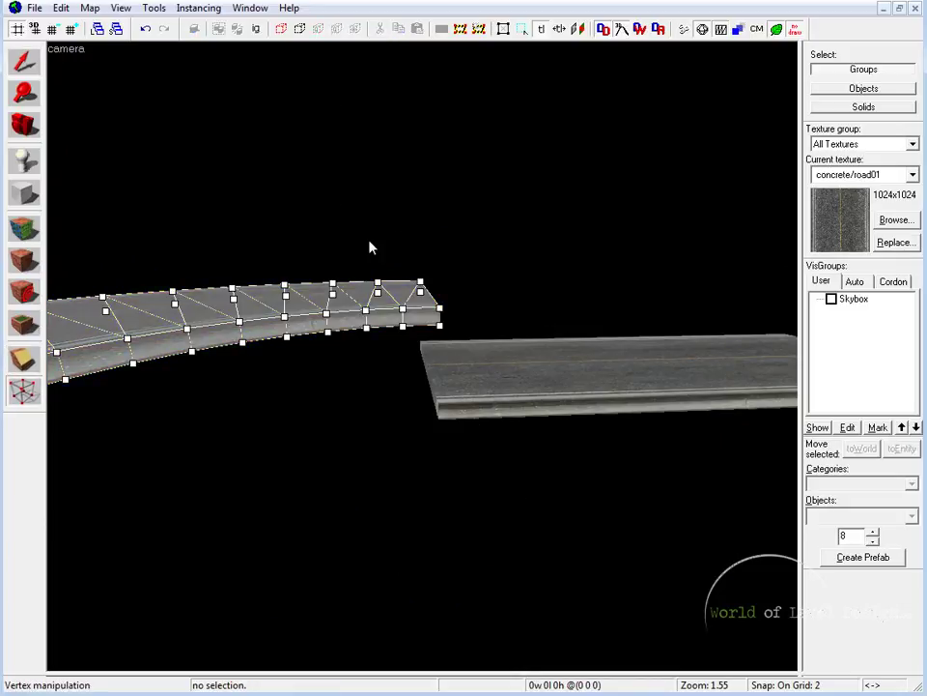
{"action": "key", "text": "z"}
{"action": "key", "text": "z"}
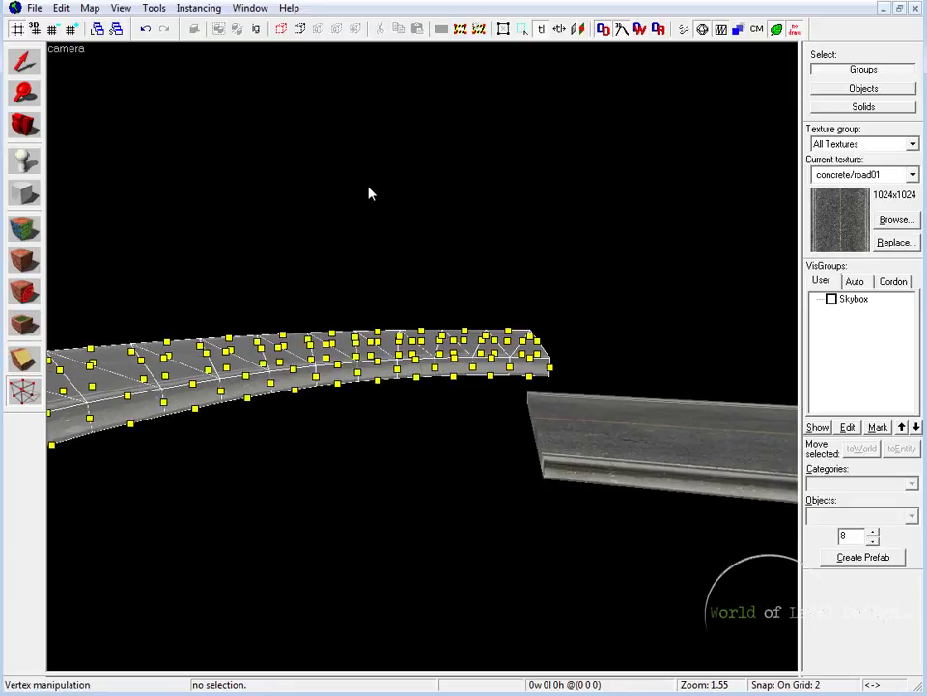
Step: Box-select all vertices of the curve's end edge where it meets the lowered straight road in the enlarged top view
{"action": "key", "text": "shift+z"}
{"action": "key", "text": "shift+z"}
{"action": "scroll", "coordinate": [457, 307], "scroll_direction": "down", "scroll_amount": 13}
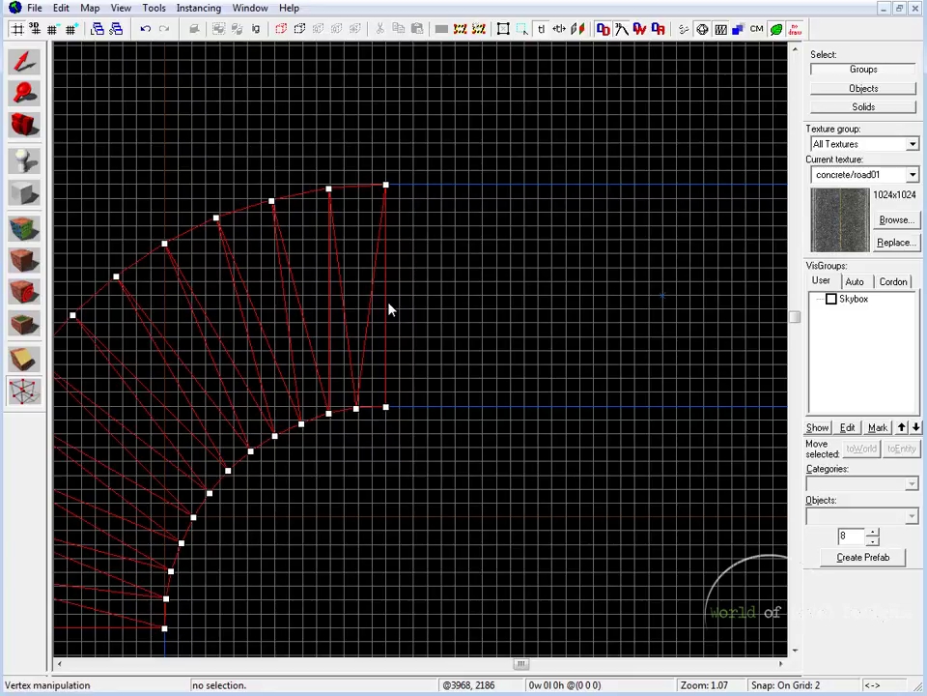
{"action": "left_click_drag", "start_coordinate": [602, 475], "coordinate": [647, 526]}
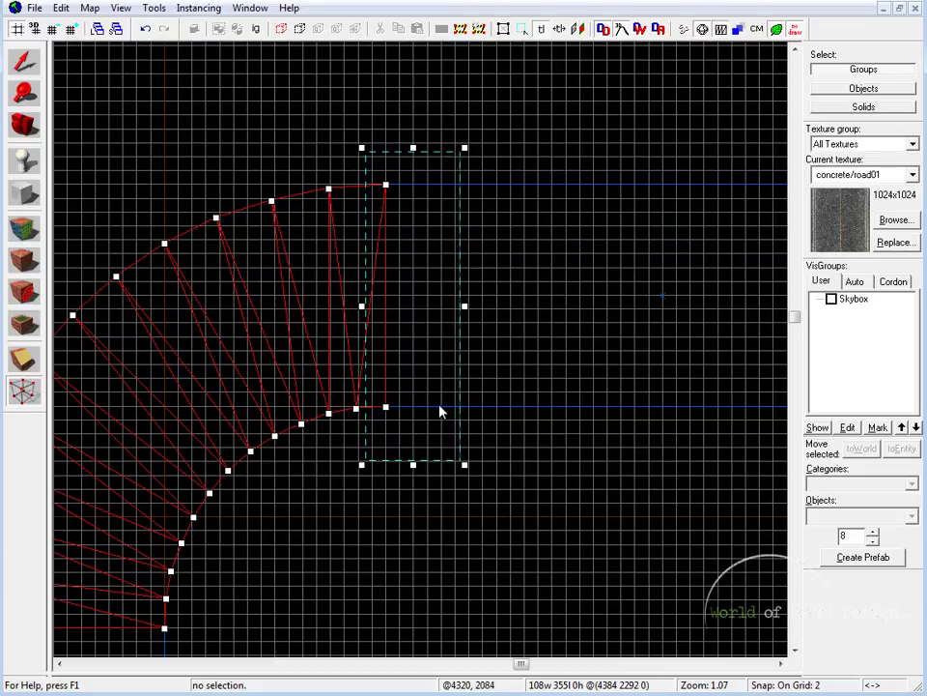
{"action": "key", "text": "Escape"}
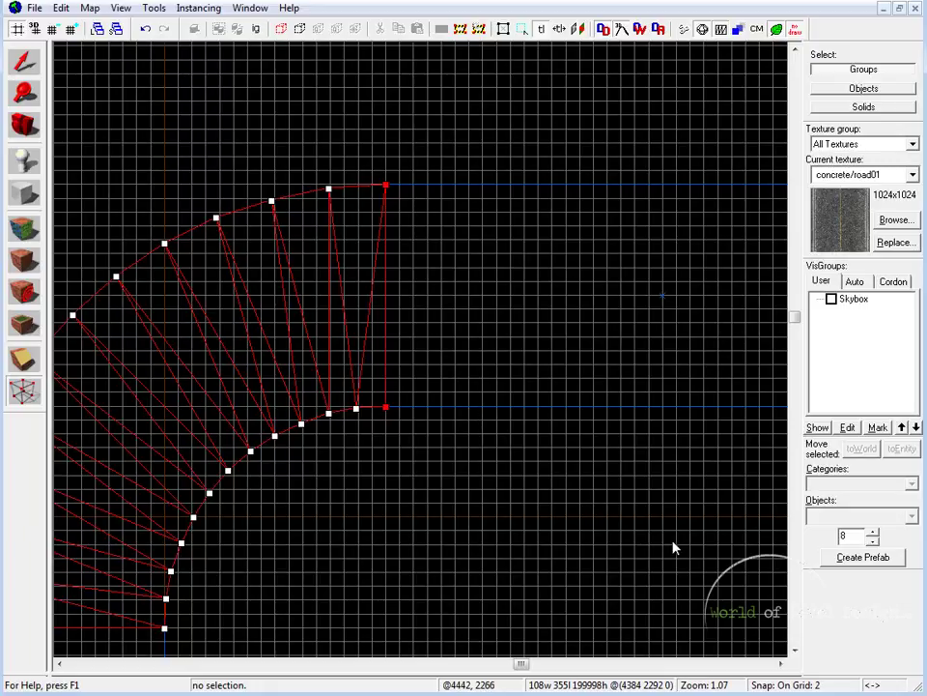
Step: Set the grid to 4 units and lower the selected end vertices in the side view to the straight road's height
{"action": "key", "text": "shift+z"}
{"action": "key", "text": "shift+z"}
{"action": "middle_click_drag", "start_coordinate": [606, 472], "coordinate": [588, 428]}
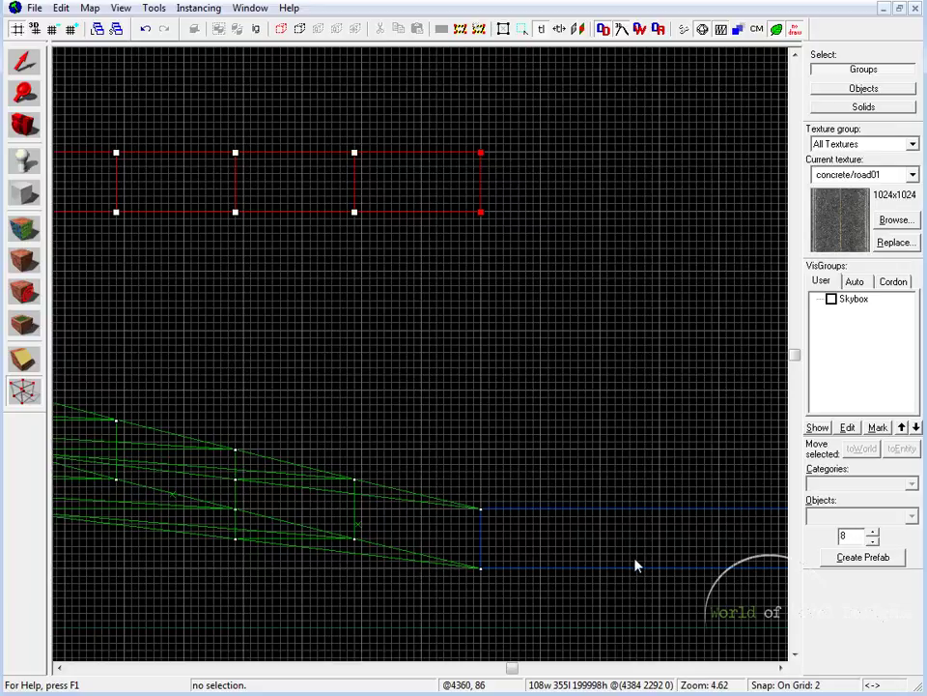
{"action": "key", "text": "bracketright"}
{"action": "key", "text": "bracketright"}
{"action": "middle_click_drag", "start_coordinate": [629, 541], "coordinate": [621, 563]}
{"action": "key", "text": "Down"}
{"action": "key", "text": "Down"}
{"action": "key", "text": "Down"}
{"action": "key", "text": "Down"}
{"action": "key", "text": "Down"}
{"action": "key", "text": "Down"}
{"action": "key", "text": "Down"}
{"action": "key", "text": "Down"}
{"action": "key", "text": "Down"}
{"action": "key", "text": "Down"}
{"action": "key", "text": "Down"}
{"action": "key", "text": "Down"}
{"action": "key", "text": "Down"}
{"action": "key", "text": "Down"}
{"action": "key", "text": "Down"}
{"action": "key", "text": "Down"}
{"action": "key", "text": "Down"}
{"action": "key", "text": "Down"}
{"action": "key", "text": "Down"}
{"action": "key", "text": "Down"}
{"action": "key", "text": "Down"}
{"action": "key", "text": "Down"}
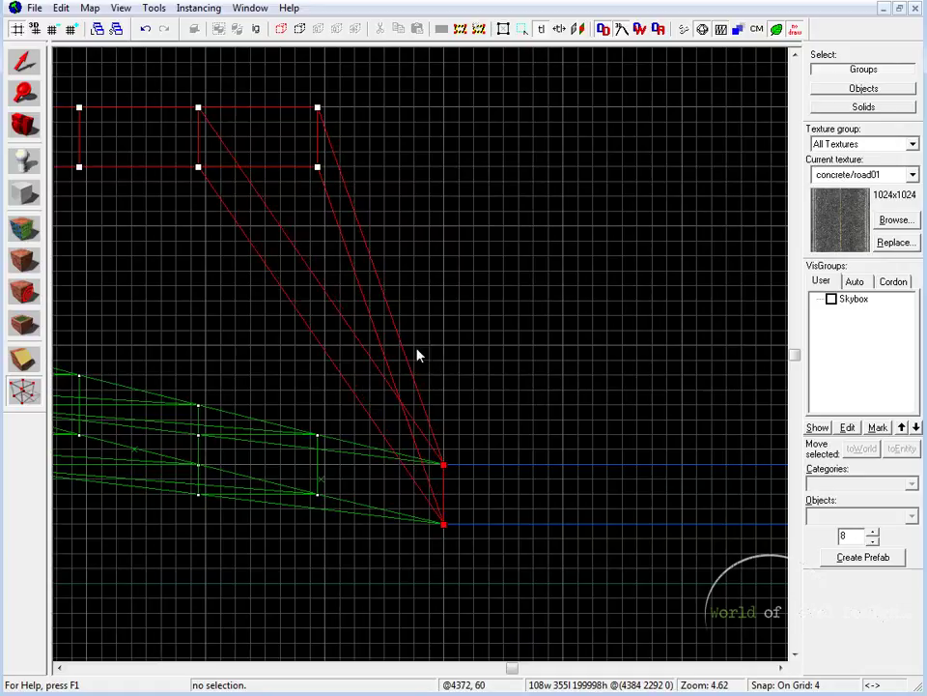
Step: Examine from several angles in the 3D view how the curve's stretched end segments meet the lowered straight road
{"action": "key", "text": "shift+z"}
{"action": "key", "text": "shift+z"}
{"action": "key", "text": "z"}
{"action": "key", "text": "d"}
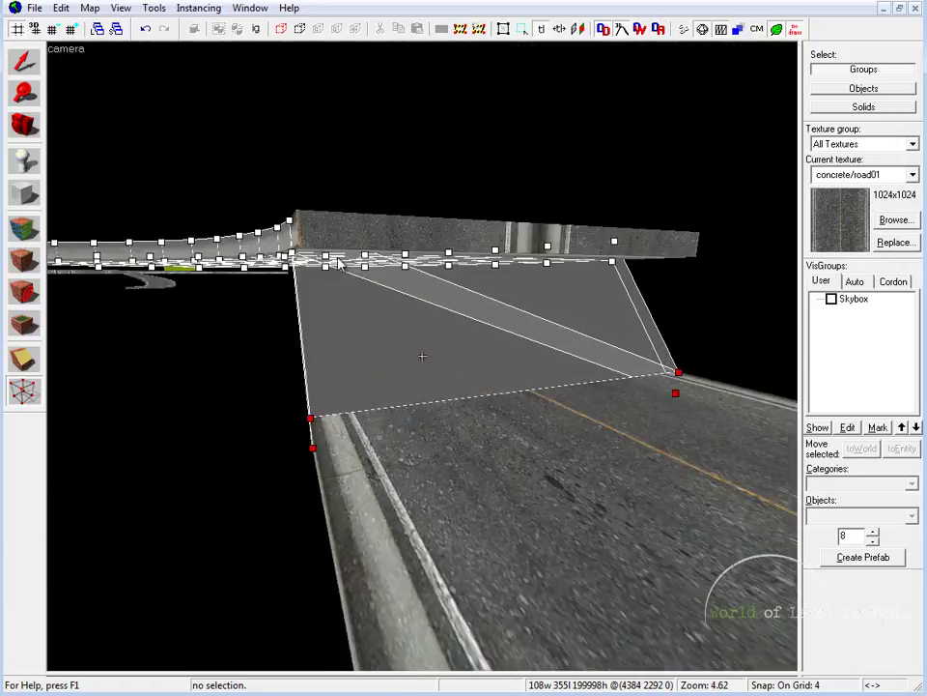
{"action": "key", "text": "d"}
{"action": "key", "text": "z"}
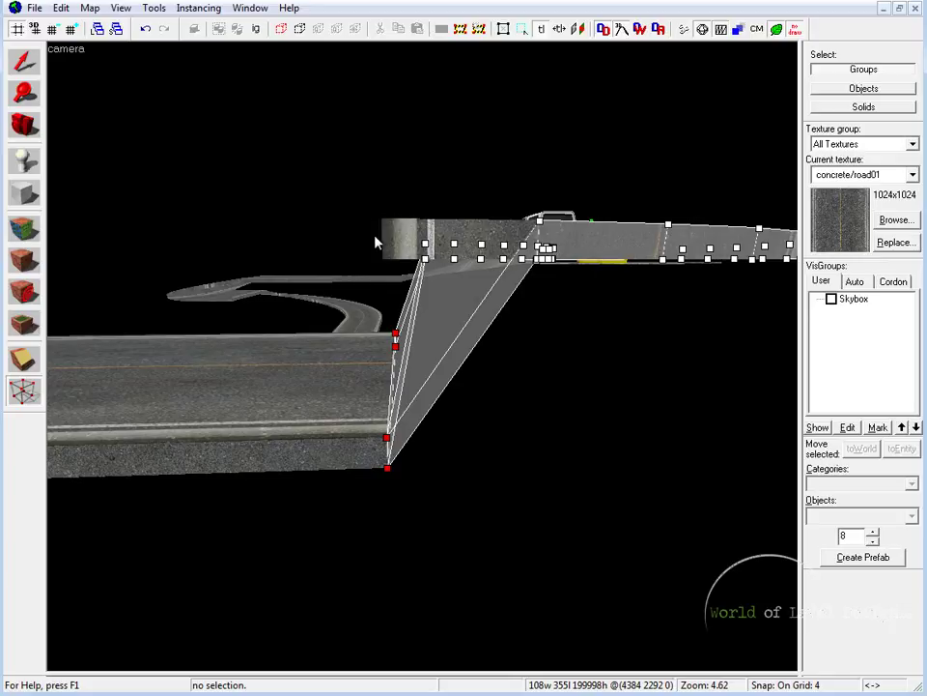
{"action": "key", "text": "z"}
{"action": "key", "text": "d"}
{"action": "key", "text": "z"}
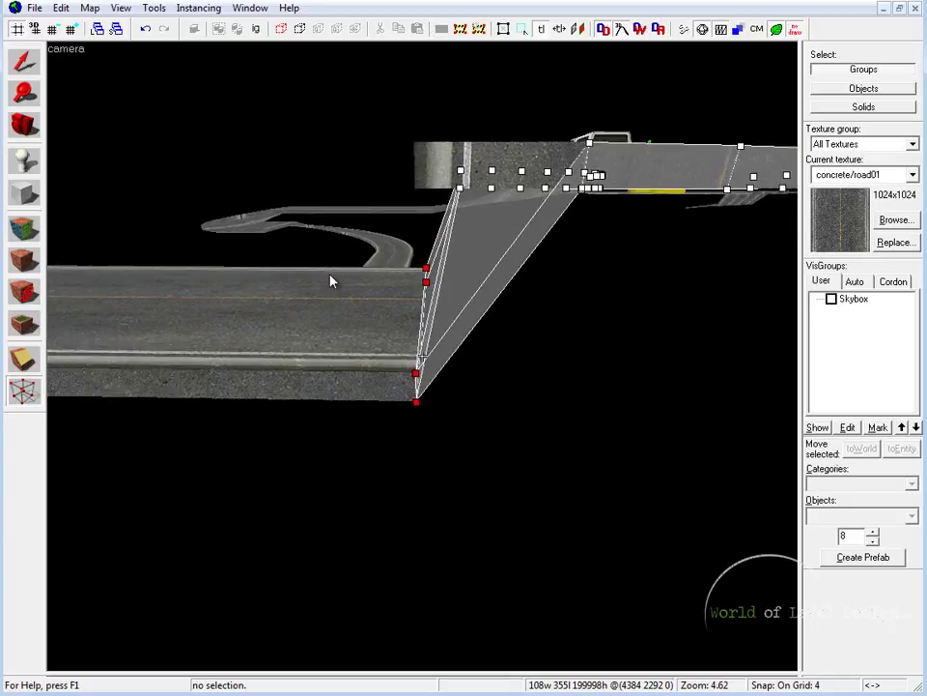
{"action": "key", "text": "w"}
{"action": "key", "text": "s"}
{"action": "key", "text": "z"}
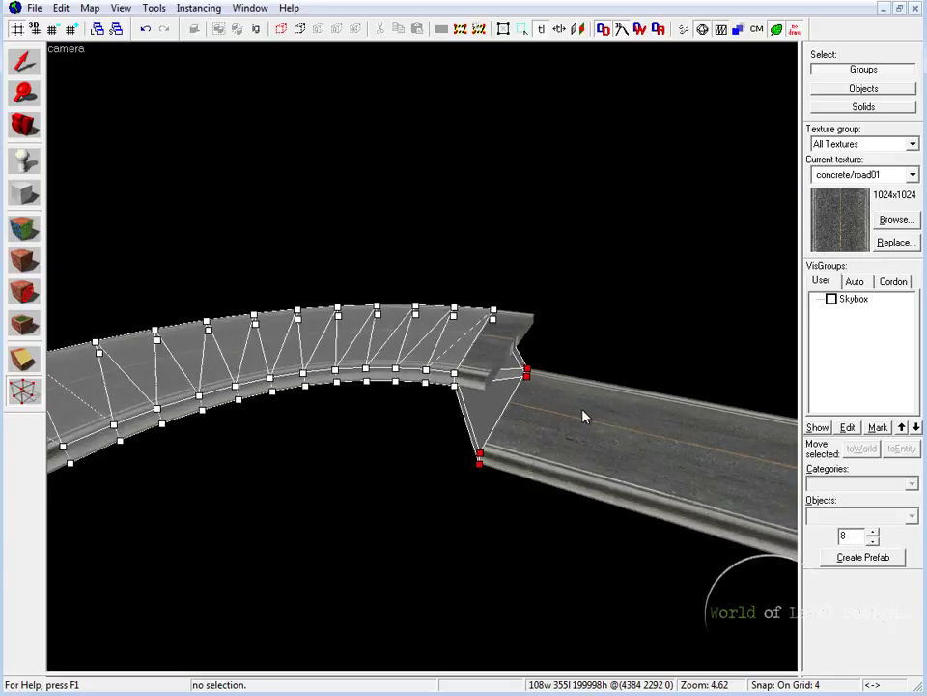
{"action": "key", "text": "a"}
{"action": "key", "text": "z"}
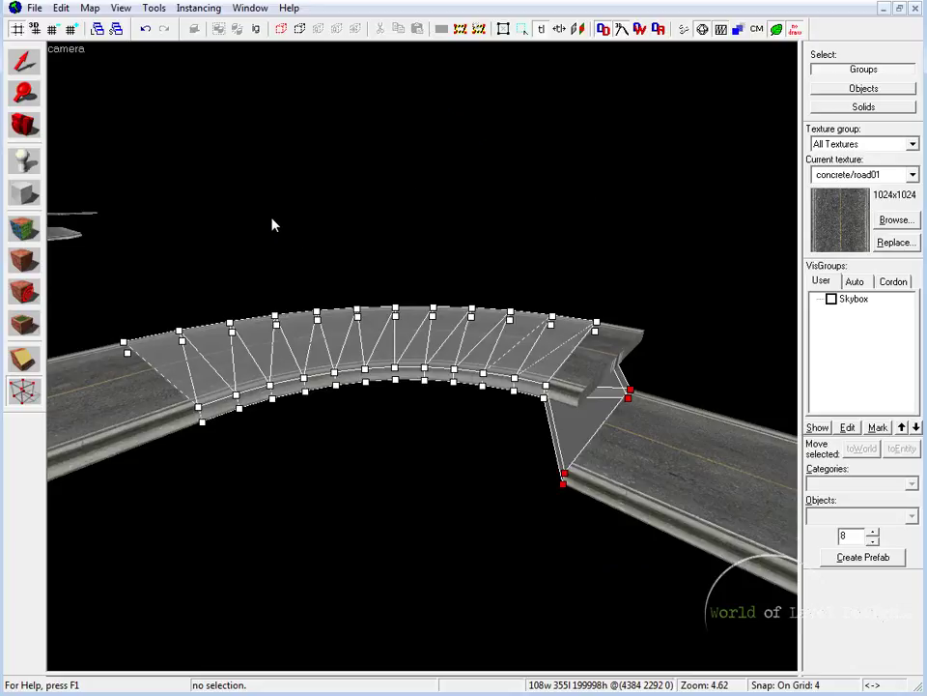
Step: Select the outer and inner vertices just before the curve's lowered end in the enlarged top view
{"action": "key", "text": "shift+z"}
{"action": "key", "text": "shift+z"}
{"action": "middle_click_drag", "start_coordinate": [594, 408], "coordinate": [627, 364]}
{"action": "left_click_drag", "start_coordinate": [333, 107], "coordinate": [384, 163]}
{"action": "key", "text": "Return"}
{"action": "left_click_drag", "start_coordinate": [365, 348], "coordinate": [406, 385]}
{"action": "key", "text": "Return"}
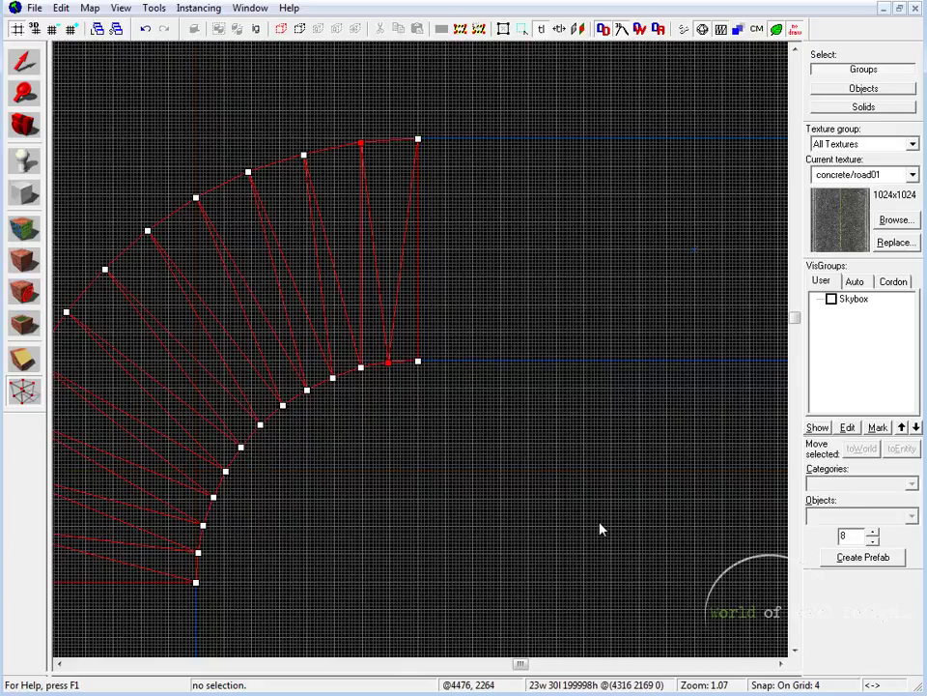
Step: Compare the newly selected vertices with the lowered end and the straight road in the side and 3D views
{"action": "key", "text": "shift+z"}
{"action": "key", "text": "shift+z"}
{"action": "scroll", "coordinate": [601, 338], "scroll_direction": "up", "scroll_amount": 3}
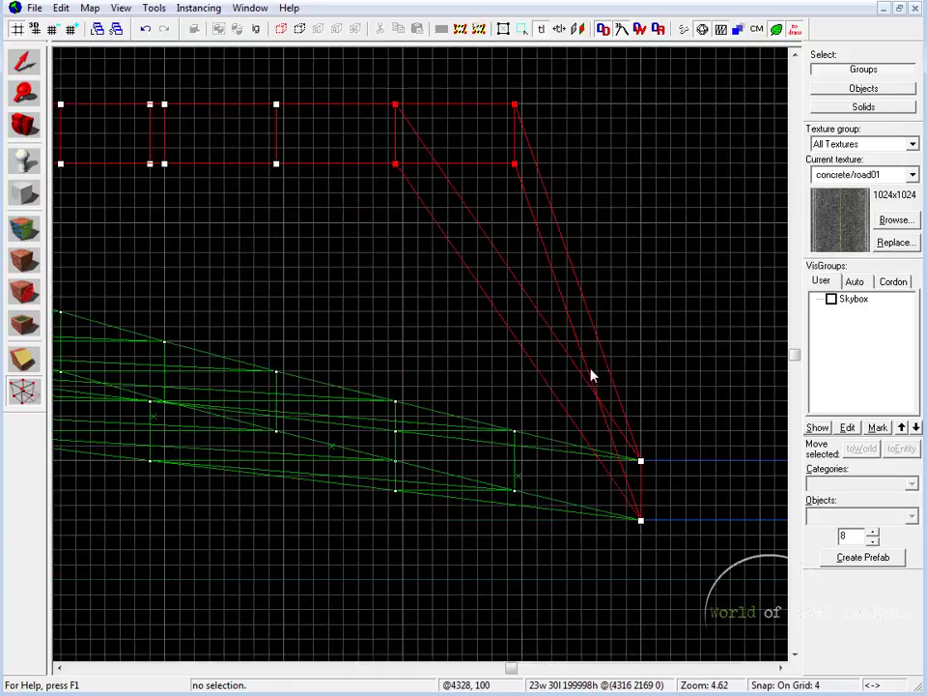
{"action": "scroll", "coordinate": [601, 338], "scroll_direction": "down", "scroll_amount": 2}
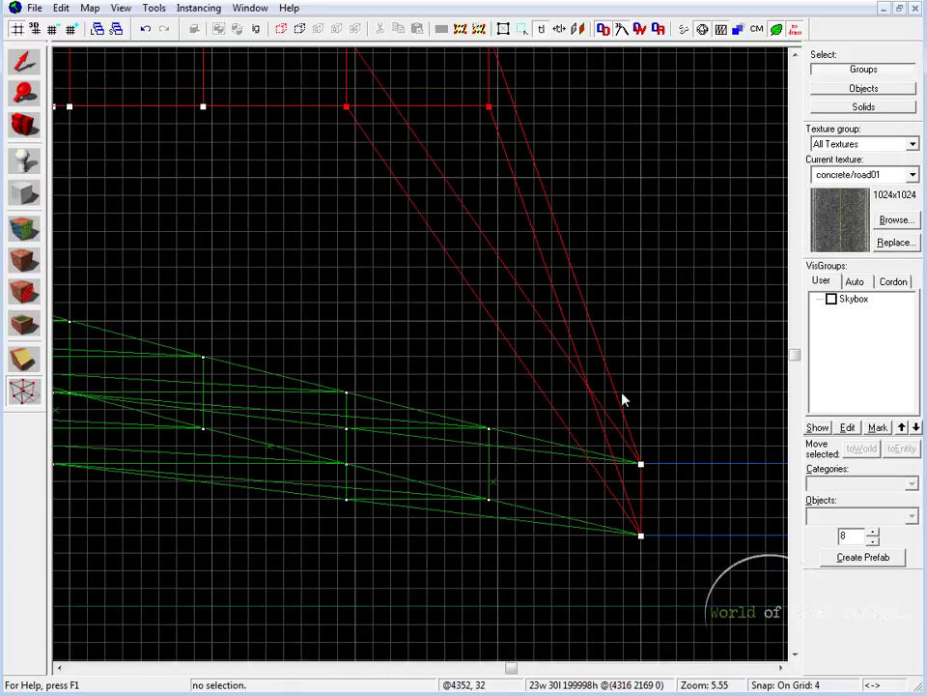
{"action": "middle_click_drag", "start_coordinate": [564, 385], "coordinate": [569, 347]}
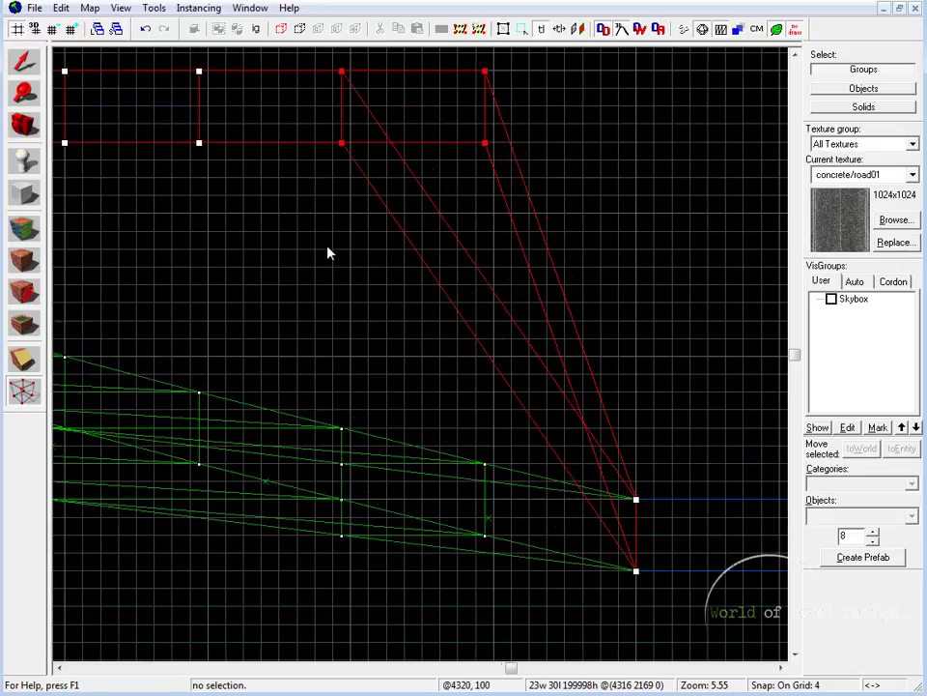
{"action": "key", "text": "shift+z"}
{"action": "key", "text": "shift+z"}
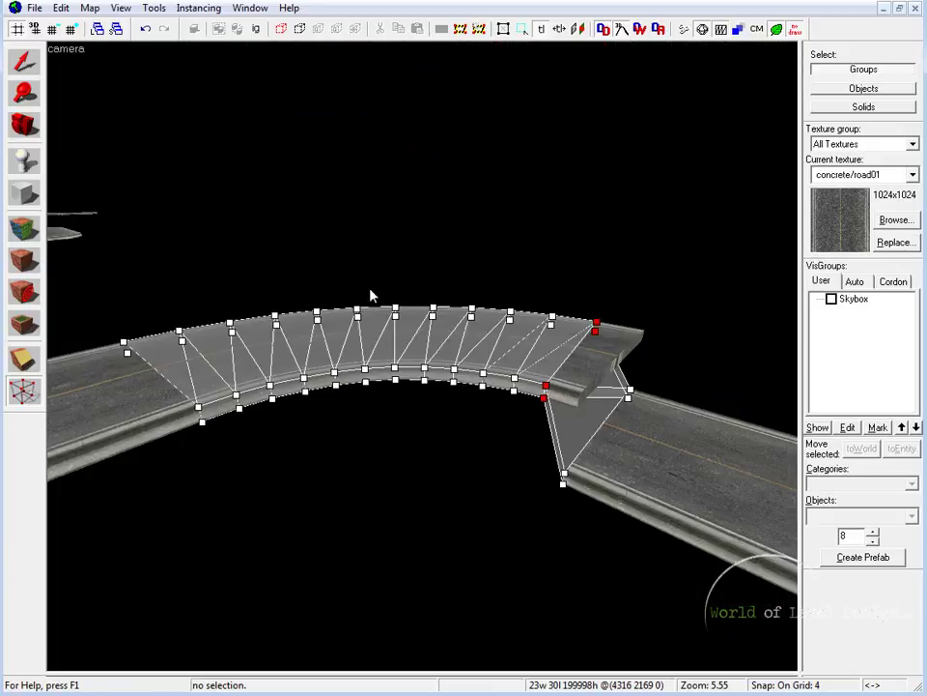
{"action": "scroll", "coordinate": [423, 361], "scroll_direction": "up", "scroll_amount": 3}
{"action": "scroll", "coordinate": [422, 361], "scroll_direction": "up", "scroll_amount": 3}
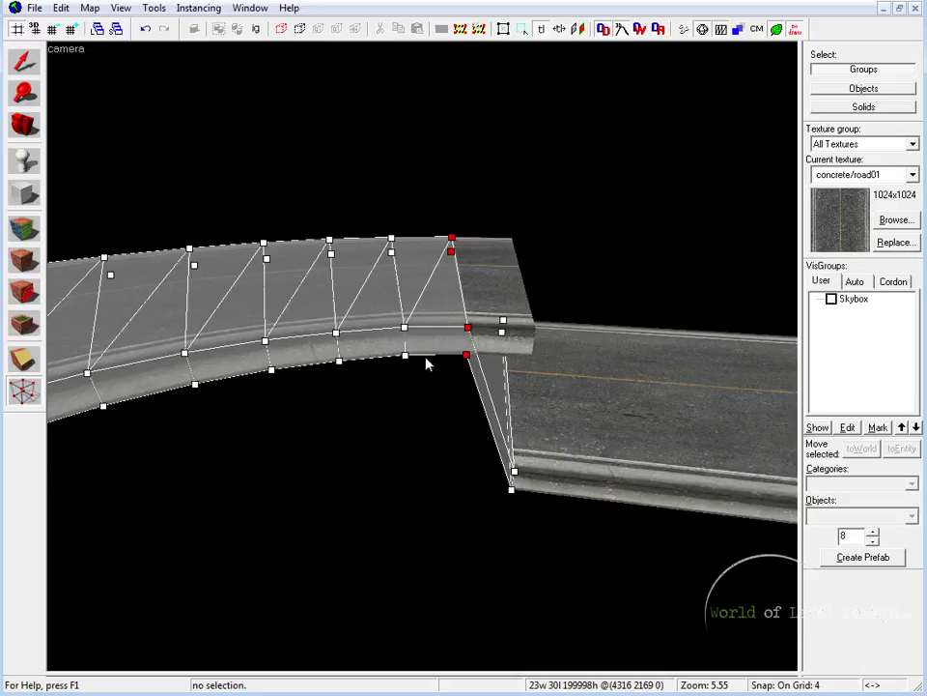
{"action": "key", "text": "d"}
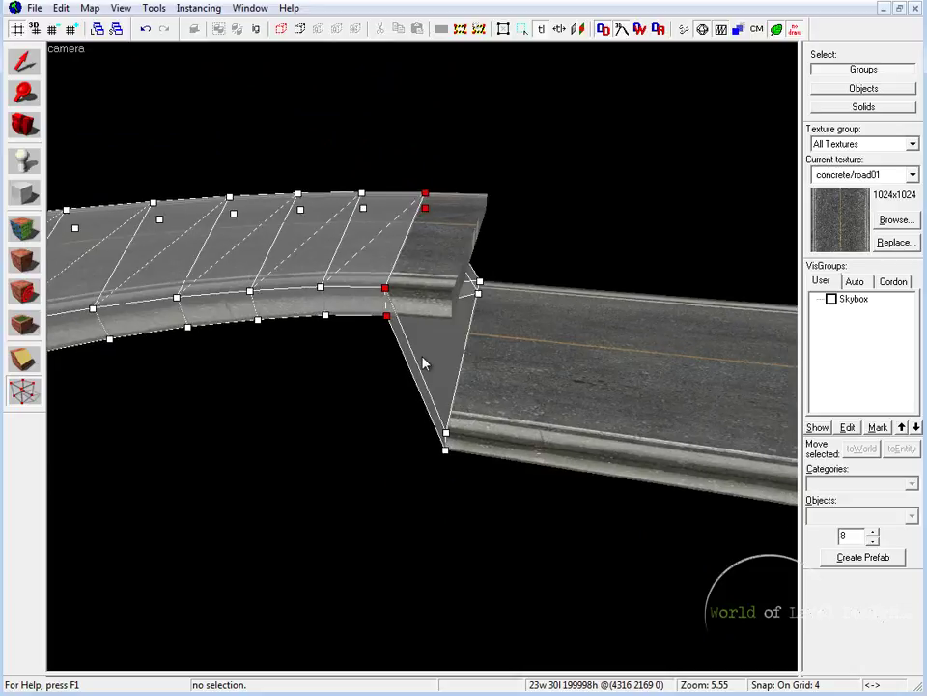
Step: Reduce the grid to 2 units and examine the selected vertices' height above the lowered road in the enlarged side view
{"action": "key", "text": "shift+z"}
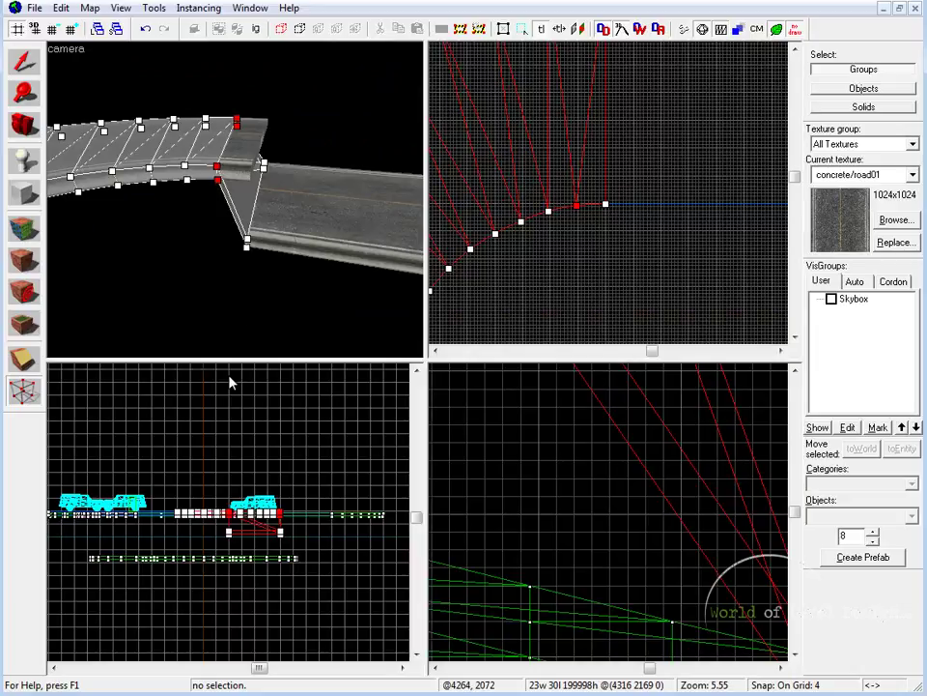
{"action": "key", "text": "shift+z"}
{"action": "middle_click_drag", "start_coordinate": [198, 317], "coordinate": [220, 357]}
{"action": "key", "text": "bracketleft"}
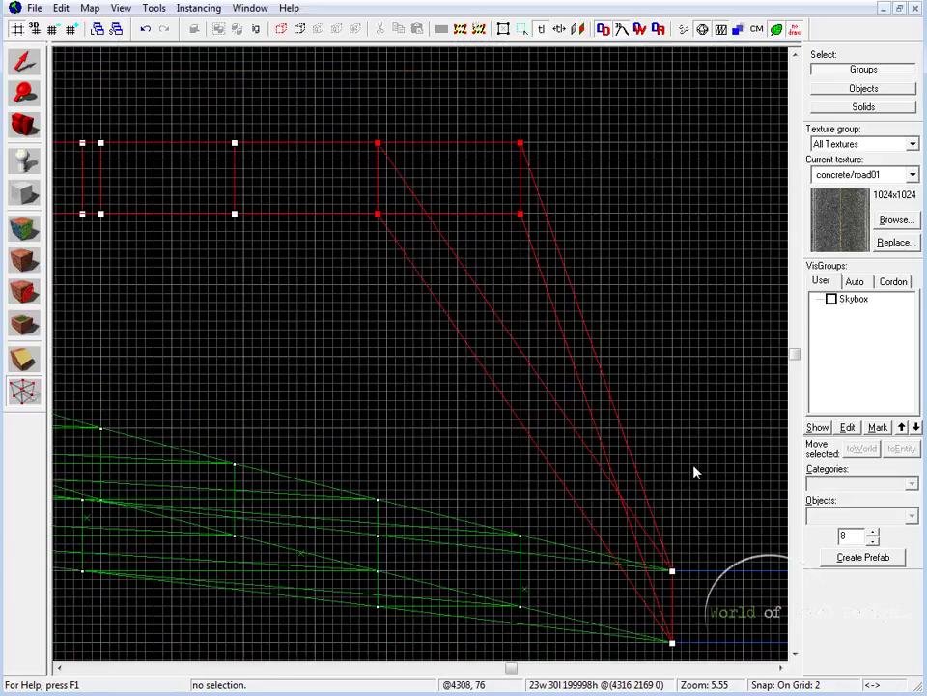
{"action": "scroll", "coordinate": [423, 363], "scroll_direction": "up", "scroll_amount": 4}
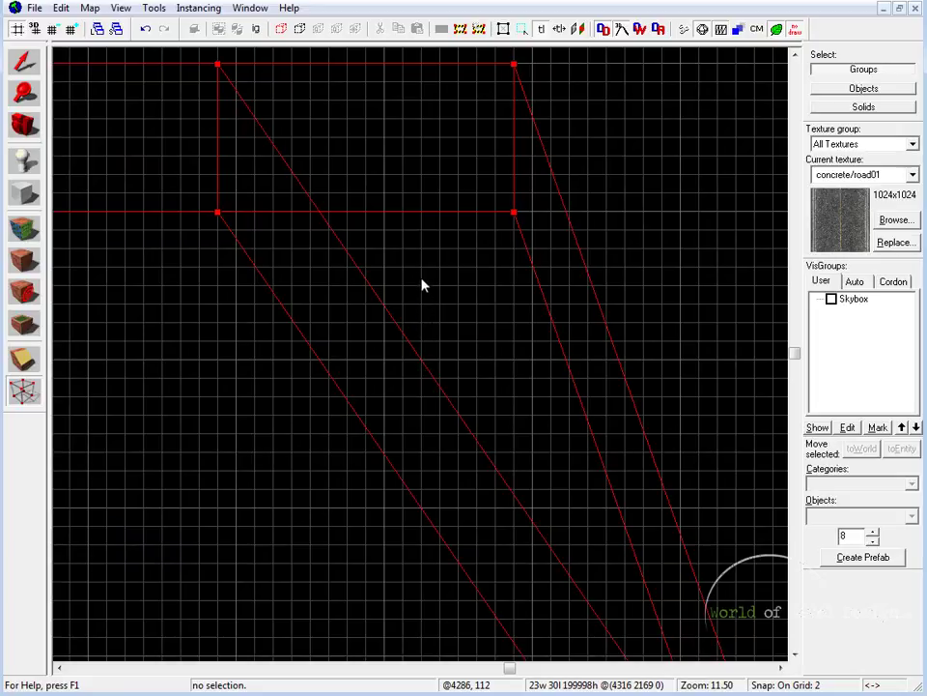
{"action": "key", "text": "bracketright"}
{"action": "scroll", "coordinate": [85, 336], "scroll_direction": "down", "scroll_amount": 1}
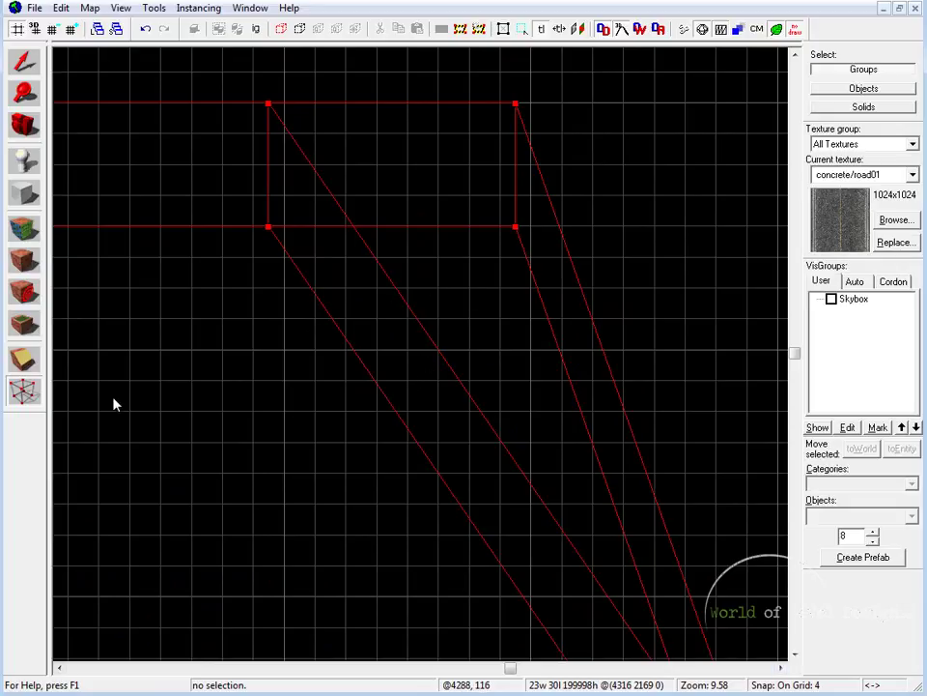
{"action": "scroll", "coordinate": [114, 404], "scroll_direction": "up", "scroll_amount": 2}
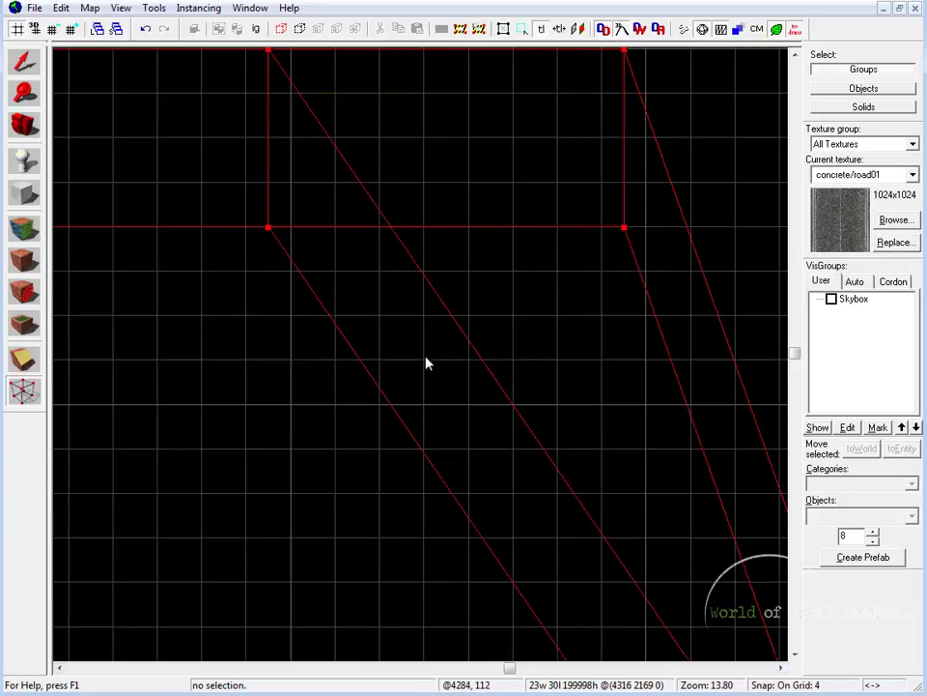
{"action": "scroll", "coordinate": [350, 345], "scroll_direction": "down", "scroll_amount": 2}
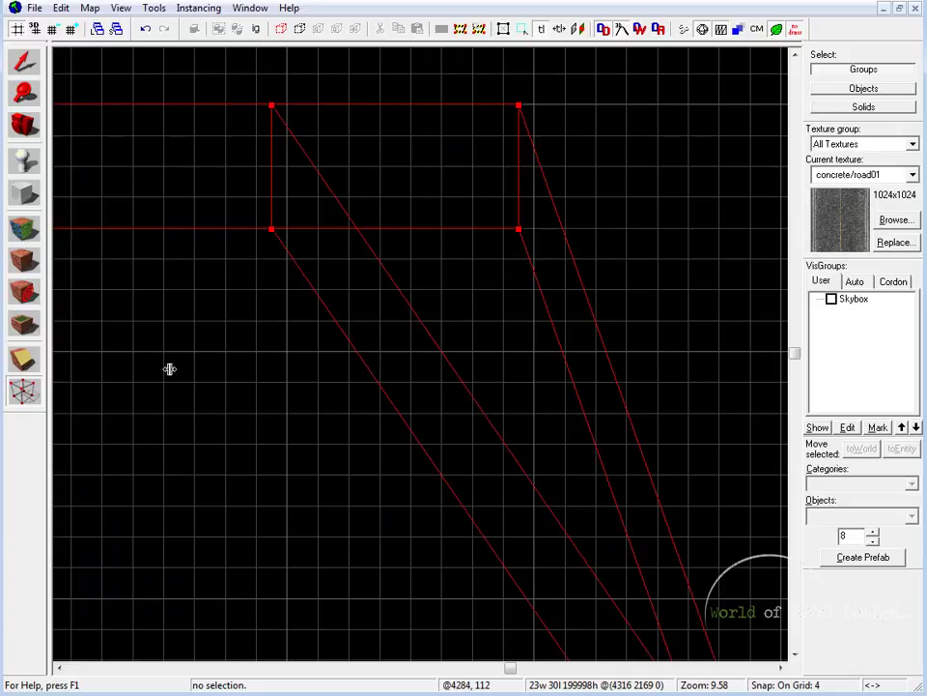
{"action": "left_click", "coordinate": [23, 394]}
{"action": "key", "text": "bracketleft"}
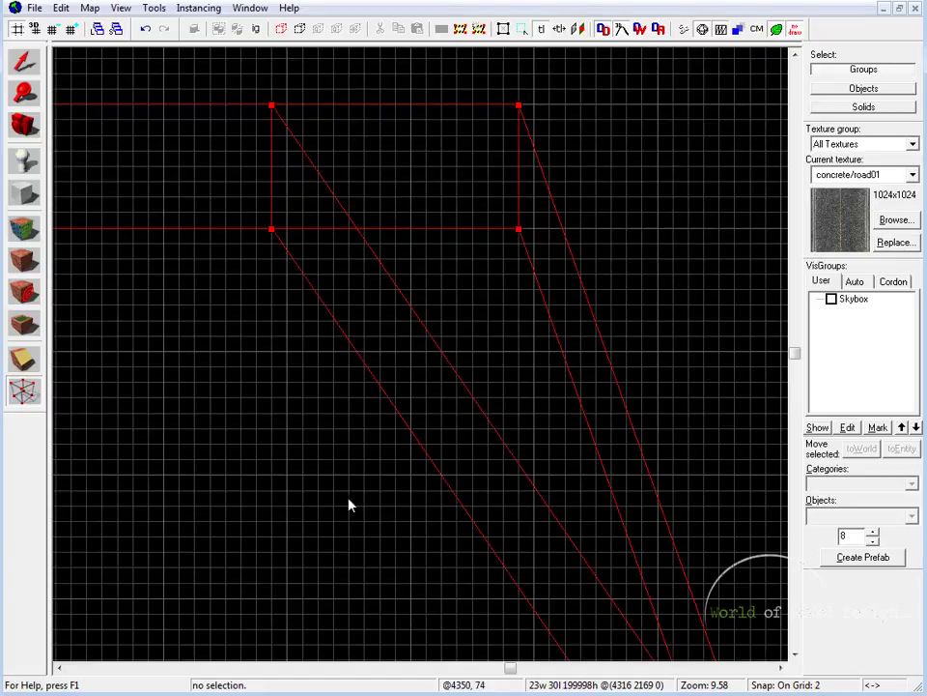
{"action": "scroll", "coordinate": [358, 309], "scroll_direction": "down", "scroll_amount": 2}
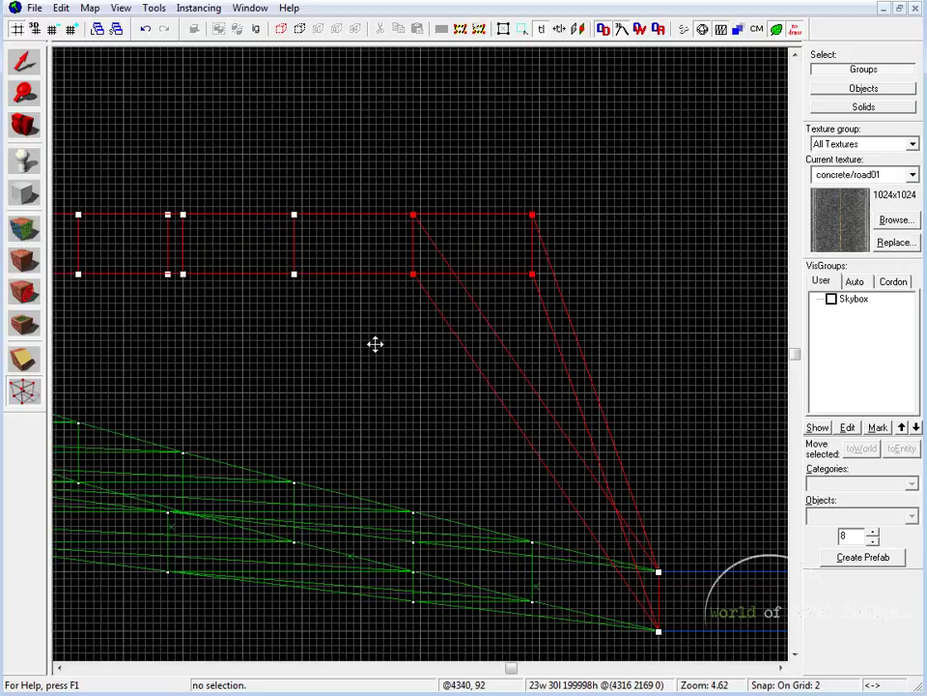
{"action": "middle_click_drag", "start_coordinate": [454, 237], "coordinate": [379, 168]}
{"action": "scroll", "coordinate": [386, 165], "scroll_direction": "up", "scroll_amount": 3}
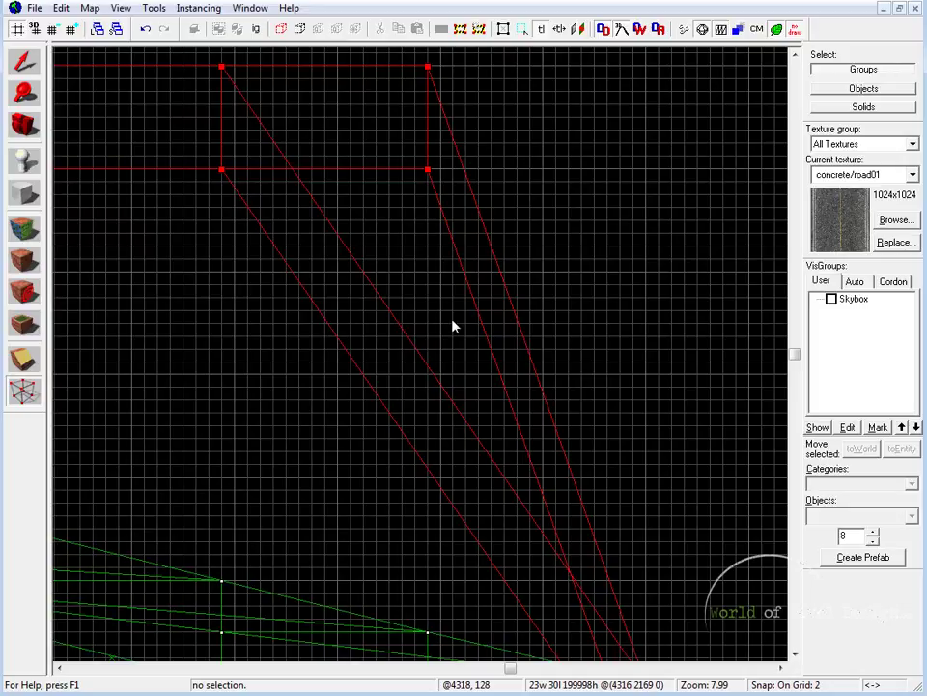
{"action": "scroll", "coordinate": [389, 186], "scroll_direction": "down", "scroll_amount": 1}
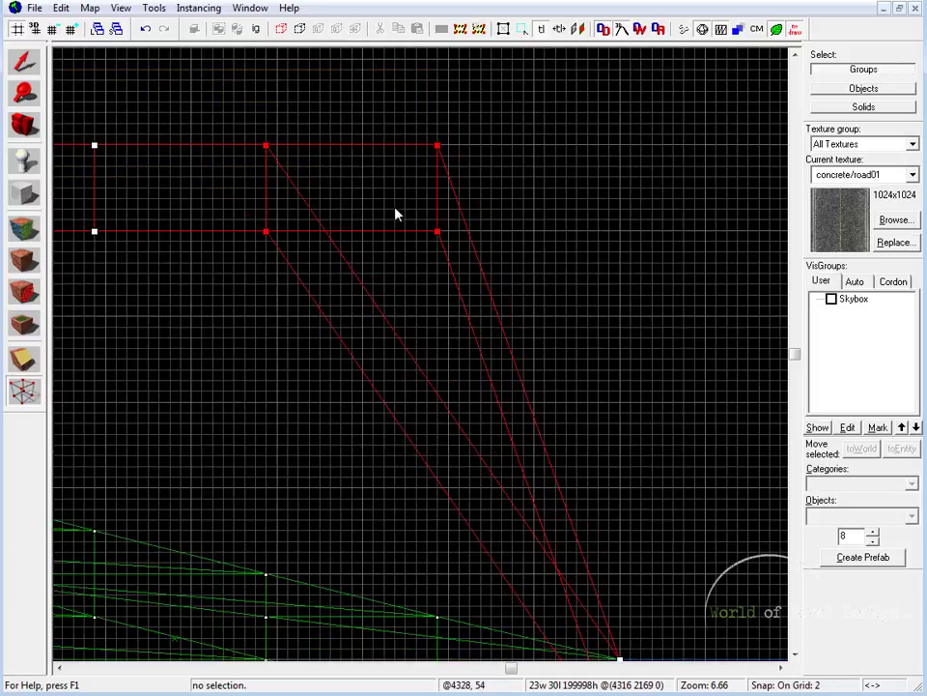
{"action": "middle_click_drag", "start_coordinate": [406, 295], "coordinate": [402, 231]}
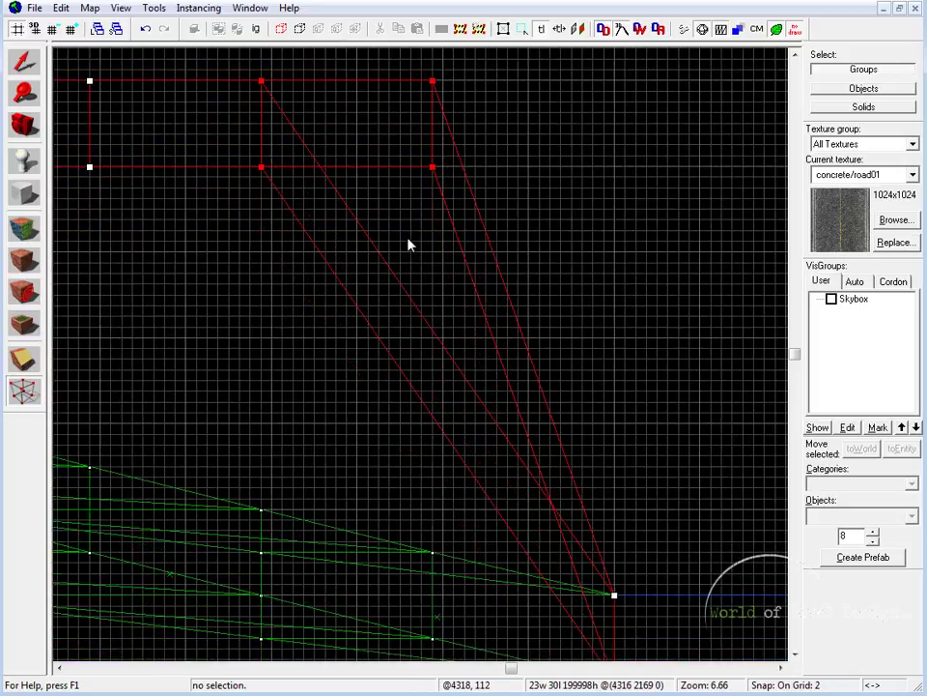
Step: Lower the selected outer and inner vertices straight down to the height of the straight road in the side view
{"action": "left_click_drag", "start_coordinate": [433, 81], "coordinate": [432, 338]}
{"action": "key", "text": "Right"}
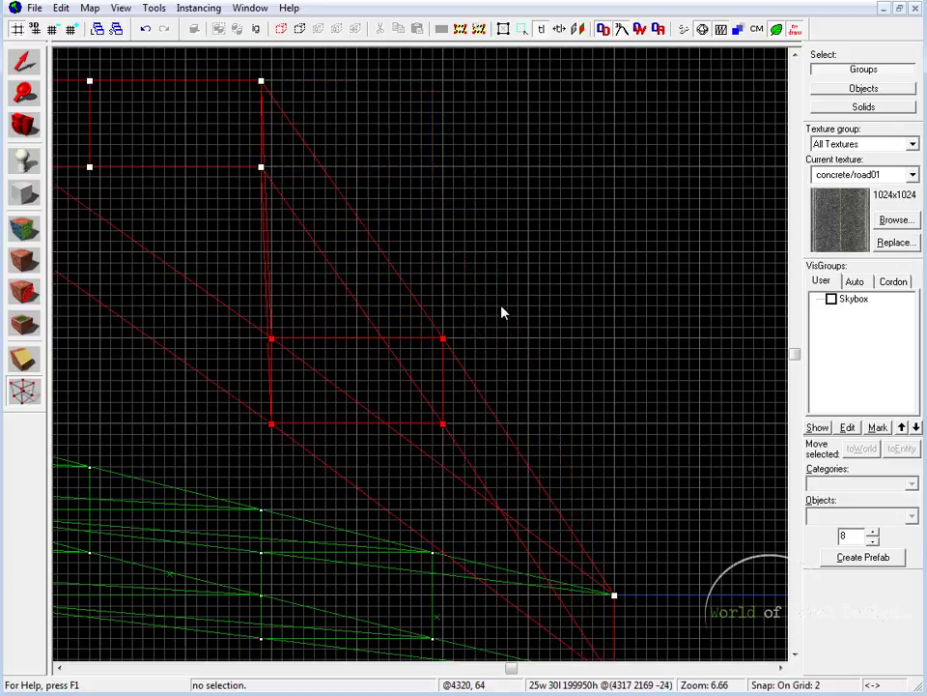
{"action": "key", "text": "Left"}
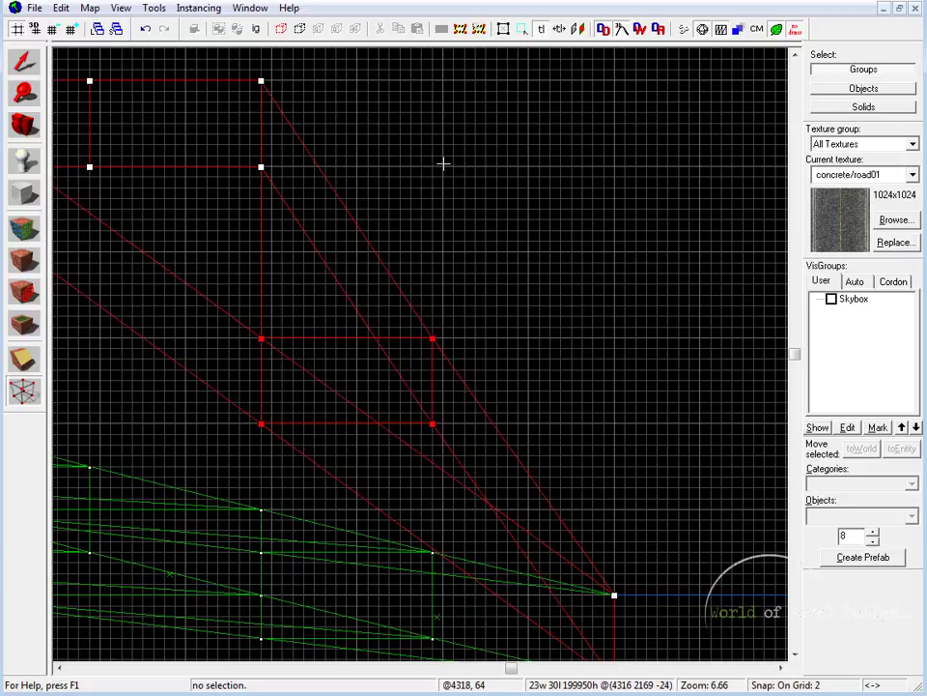
{"action": "scroll", "coordinate": [454, 472], "scroll_direction": "down", "scroll_amount": 2}
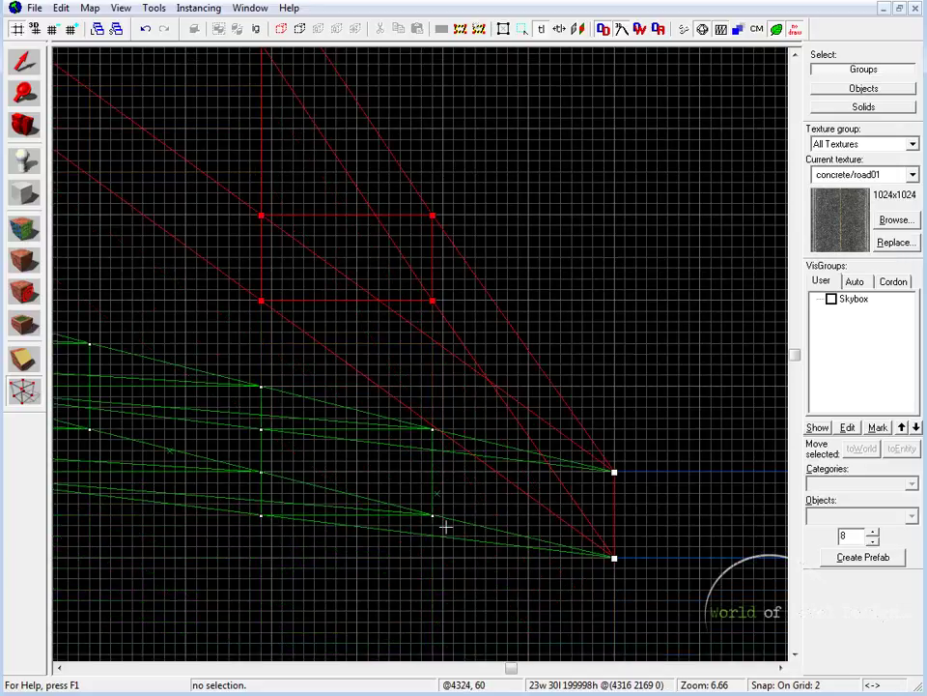
{"action": "key", "text": "Down"}
{"action": "key", "text": "Down"}
{"action": "key", "text": "Down"}
{"action": "key", "text": "Down"}
{"action": "key", "text": "Down"}
{"action": "key", "text": "Down"}
{"action": "key", "text": "Down"}
{"action": "key", "text": "Down"}
{"action": "key", "text": "Down"}
{"action": "key", "text": "Down"}
{"action": "key", "text": "Down"}
{"action": "key", "text": "Down"}
{"action": "key", "text": "Down"}
{"action": "key", "text": "Down"}
{"action": "key", "text": "Down"}
{"action": "key", "text": "Down"}
{"action": "key", "text": "Down"}
{"action": "key", "text": "Down"}
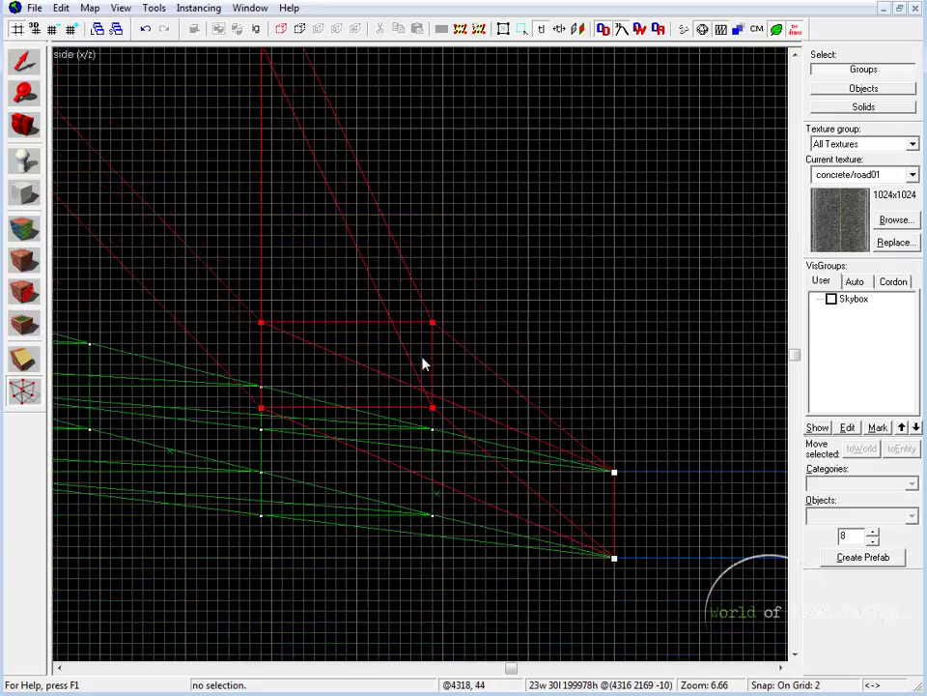
{"action": "key", "text": "Down"}
{"action": "key", "text": "Down"}
{"action": "key", "text": "Down"}
{"action": "key", "text": "Down"}
{"action": "key", "text": "Down"}
{"action": "key", "text": "Down"}
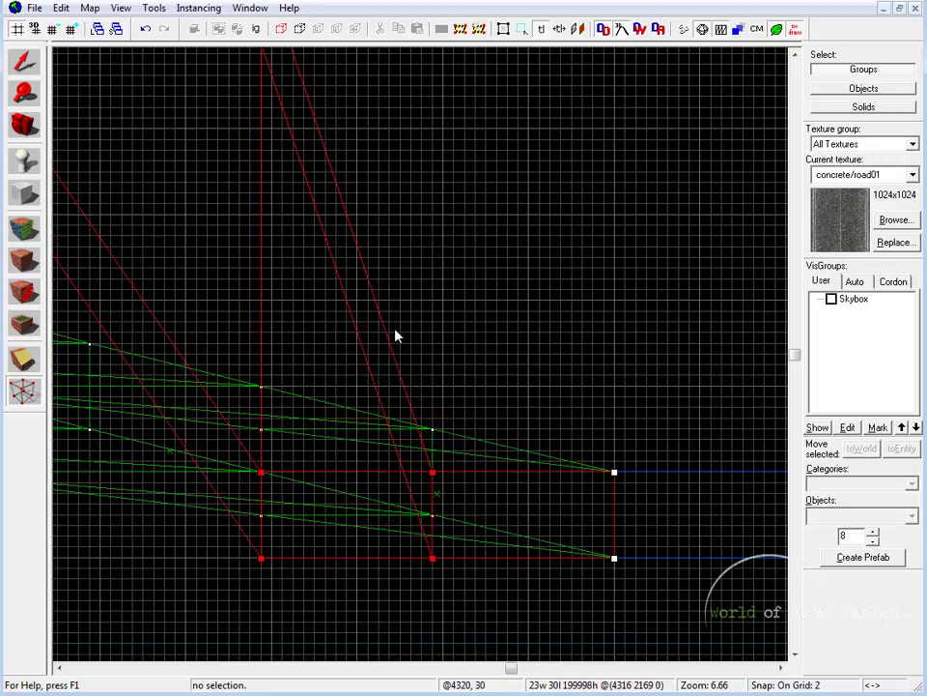
Step: Raise the selected vertices by four 2-unit grid steps to match the slope of the finished reference curve
{"action": "scroll", "coordinate": [395, 338], "scroll_direction": "up", "scroll_amount": 1}
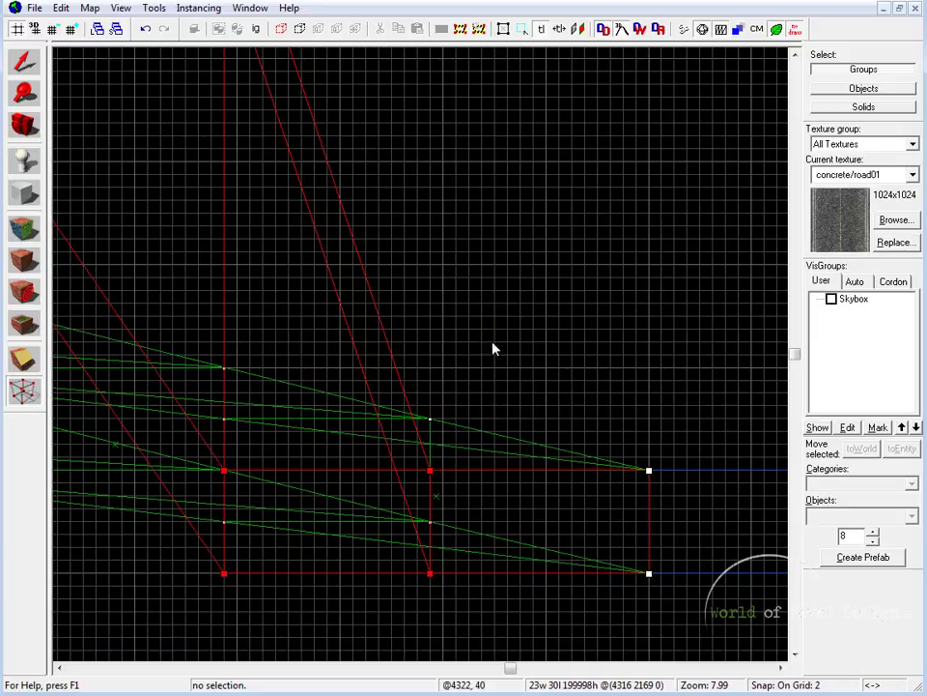
{"action": "scroll", "coordinate": [492, 346], "scroll_direction": "up", "scroll_amount": 4}
{"action": "key", "text": "Up"}
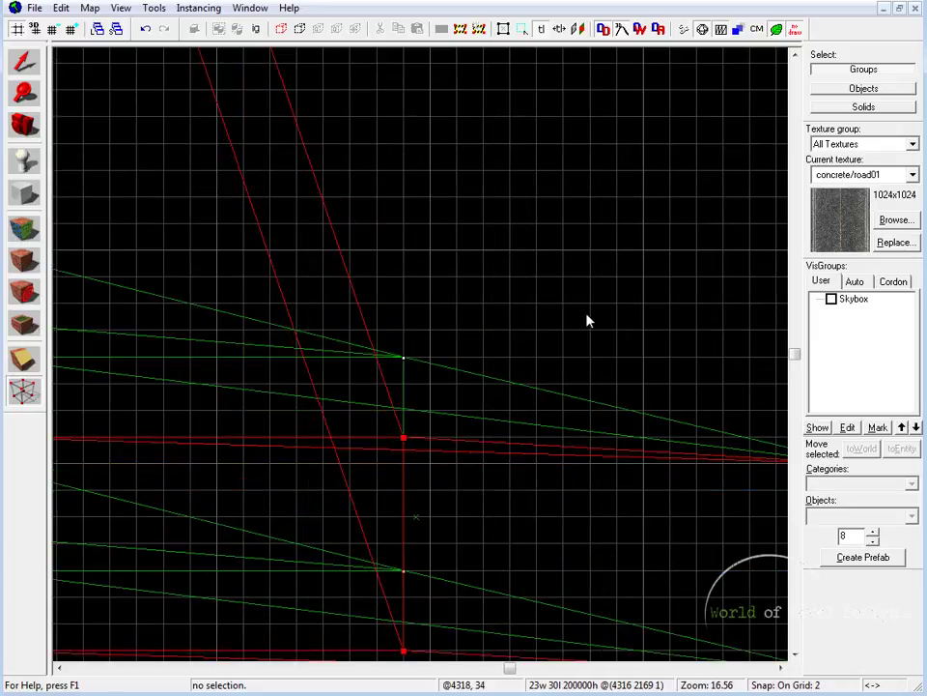
{"action": "key", "text": "Up"}
{"action": "key", "text": "Up"}
{"action": "key", "text": "Up"}
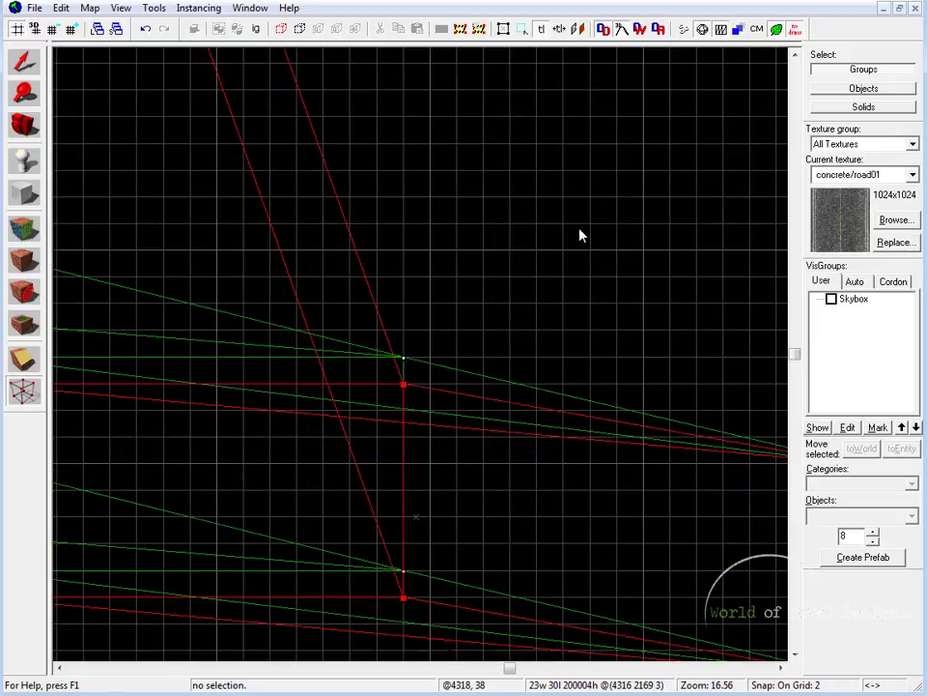
{"action": "scroll", "coordinate": [381, 166], "scroll_direction": "down", "scroll_amount": 5}
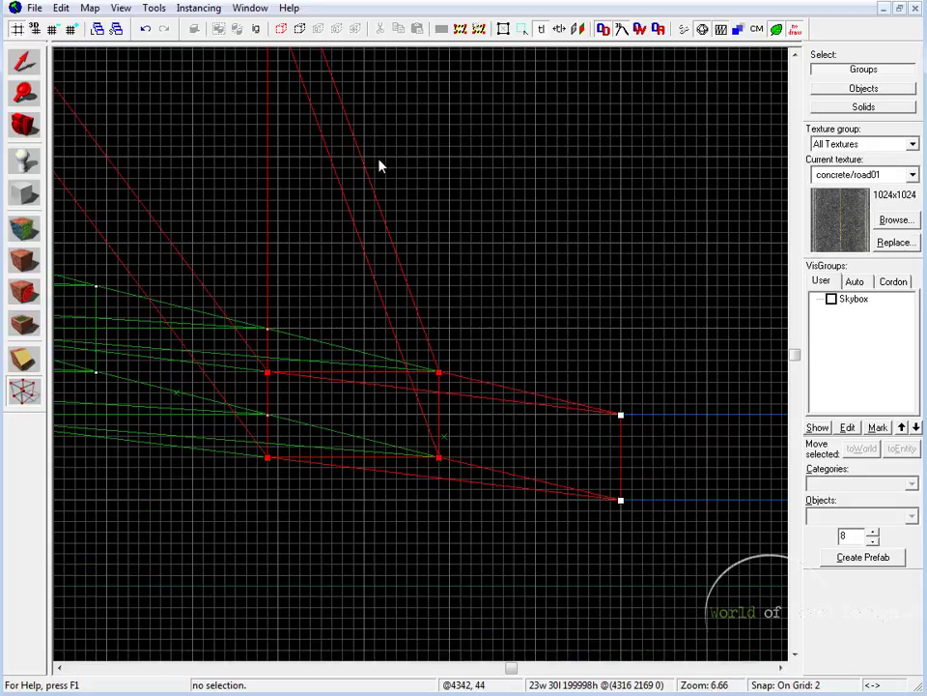
Step: Select the third outer and inner vertices from the curve's lowered end in the top view
{"action": "key", "text": "shift+z"}
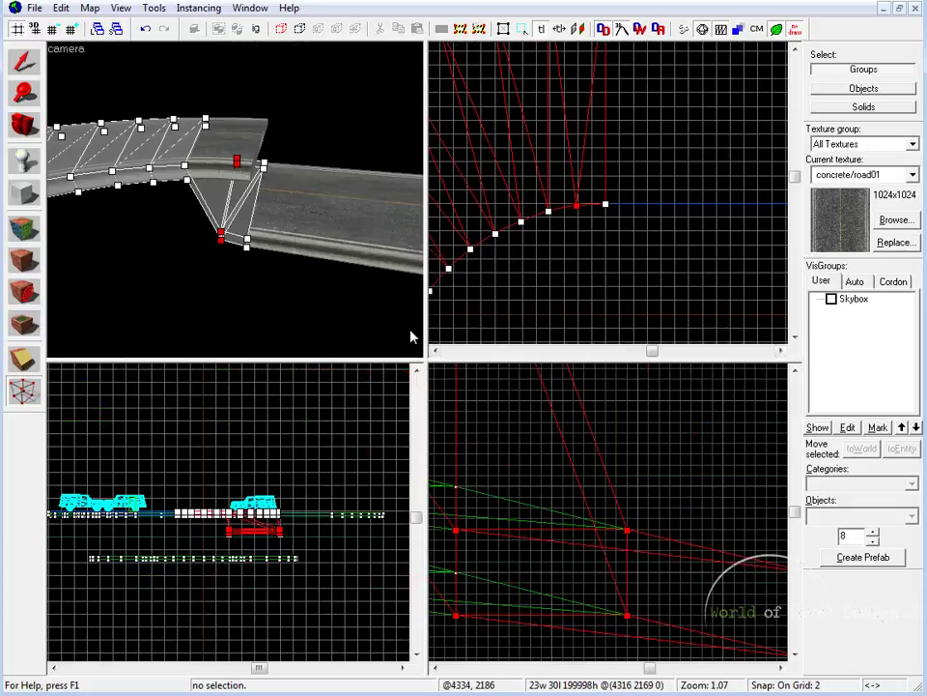
{"action": "middle_click_drag", "start_coordinate": [590, 191], "coordinate": [615, 265]}
{"action": "left_click_drag", "start_coordinate": [506, 48], "coordinate": [535, 95]}
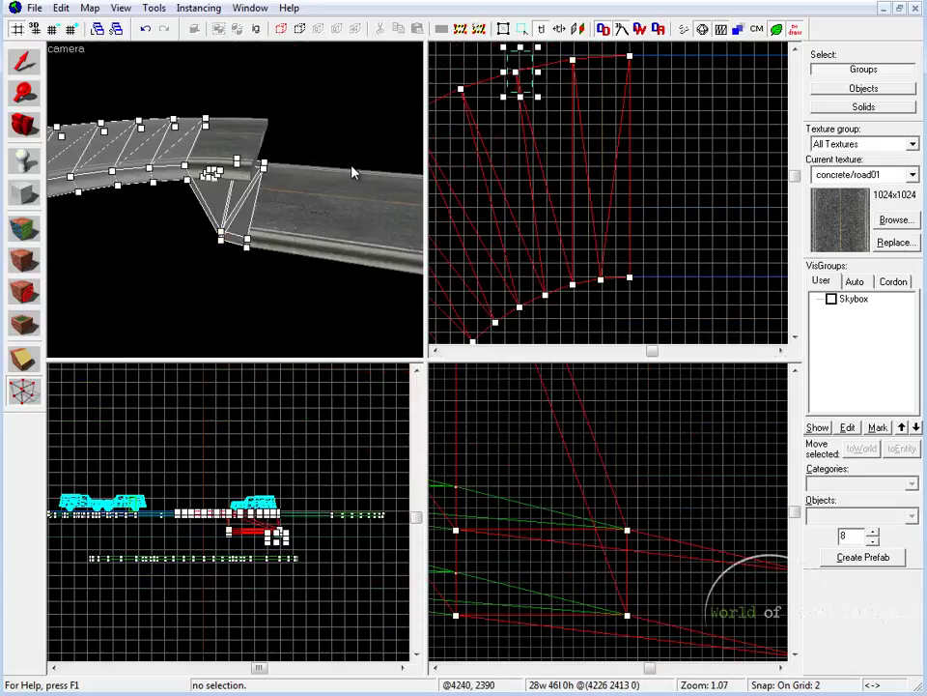
{"action": "key", "text": "Return"}
{"action": "left_click_drag", "start_coordinate": [563, 269], "coordinate": [584, 307]}
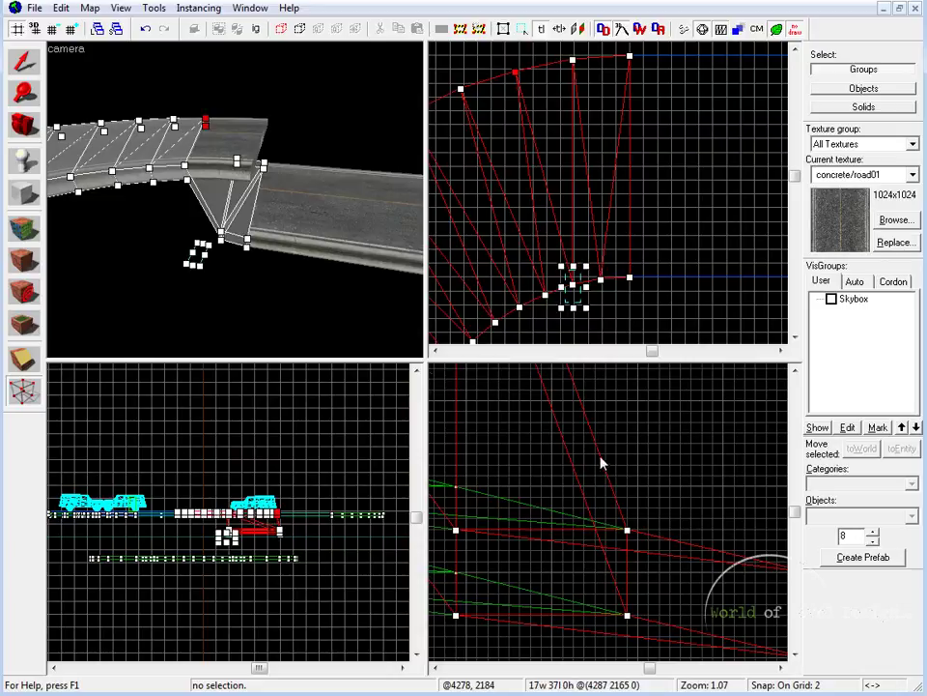
{"action": "key", "text": "Return"}
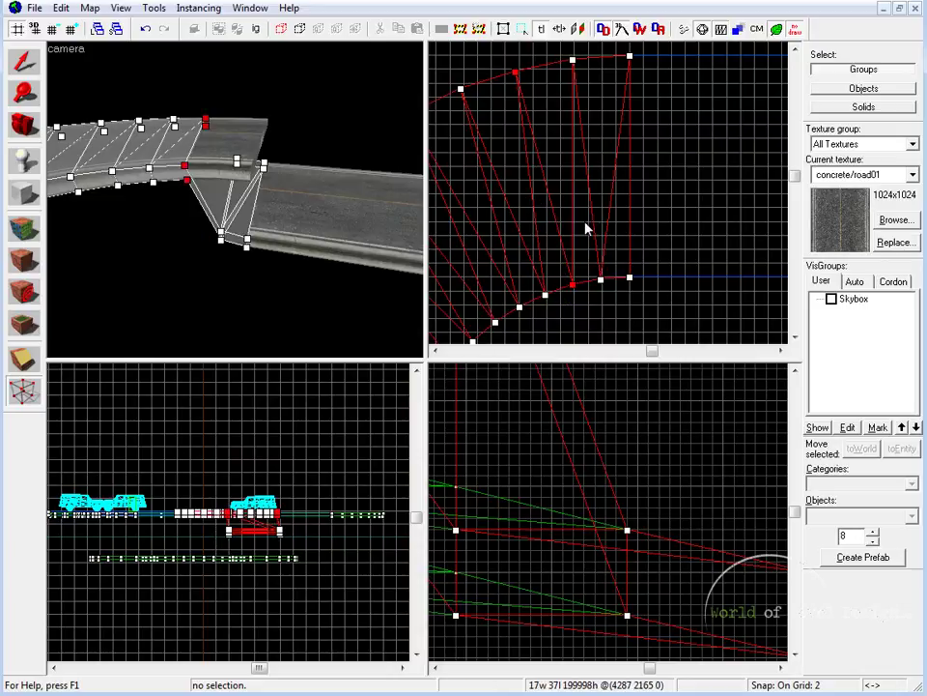
Step: Lower the third vertex pair in the enlarged side view, fine-tuning it upward onto the reference curve's slope
{"action": "key", "text": "shift+z"}
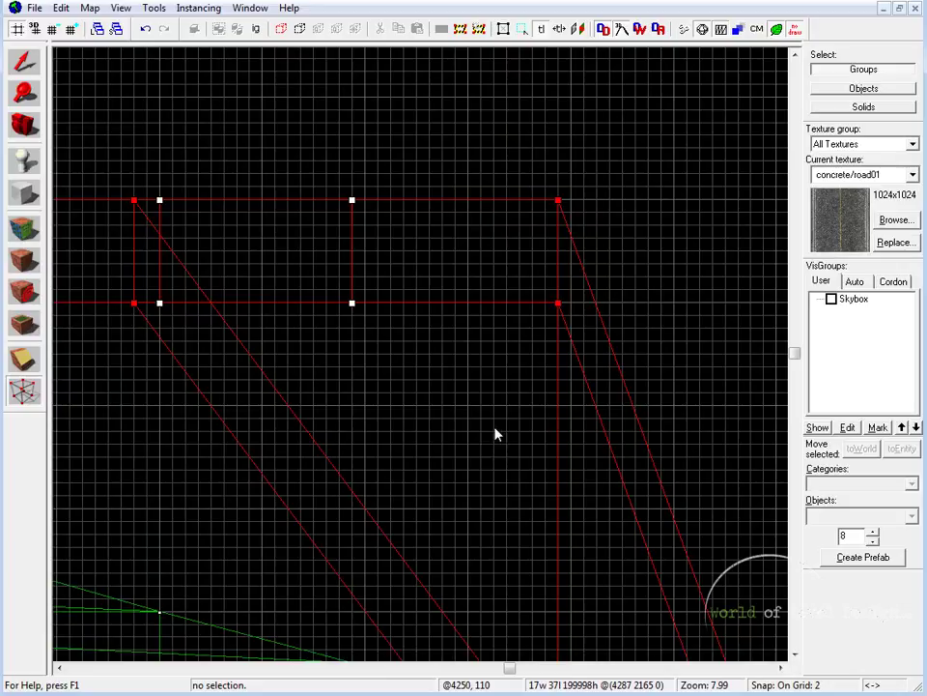
{"action": "scroll", "coordinate": [638, 465], "scroll_direction": "up", "scroll_amount": 1}
{"action": "scroll", "coordinate": [591, 319], "scroll_direction": "down", "scroll_amount": 3}
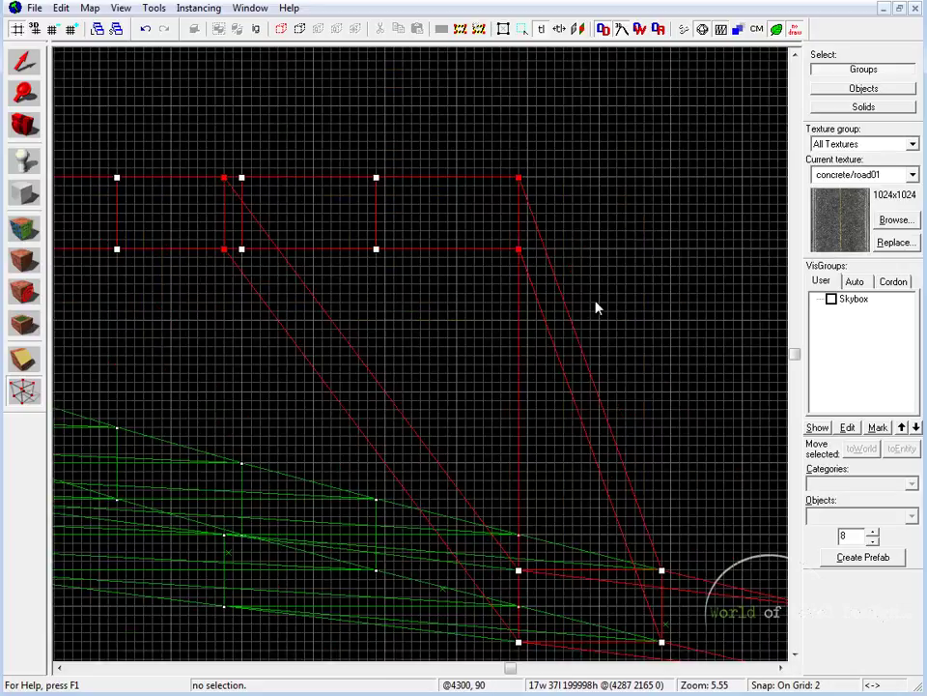
{"action": "left_click_drag", "start_coordinate": [505, 97], "coordinate": [505, 489]}
{"action": "key", "text": "Up"}
{"action": "key", "text": "Up"}
{"action": "key", "text": "Up"}
{"action": "key", "text": "Up"}
Step: Select the fourth outer and inner vertices from the curve's lowered end in the top view
{"action": "key", "text": "shift+z"}
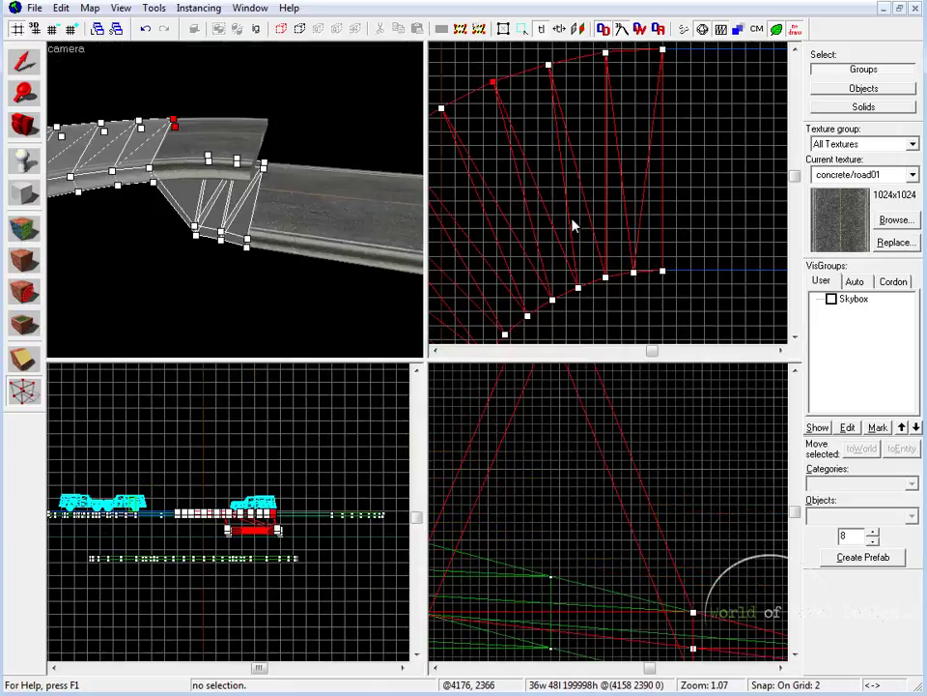
{"action": "left_click_drag", "start_coordinate": [559, 264], "coordinate": [598, 292]}
{"action": "key", "text": "Return"}
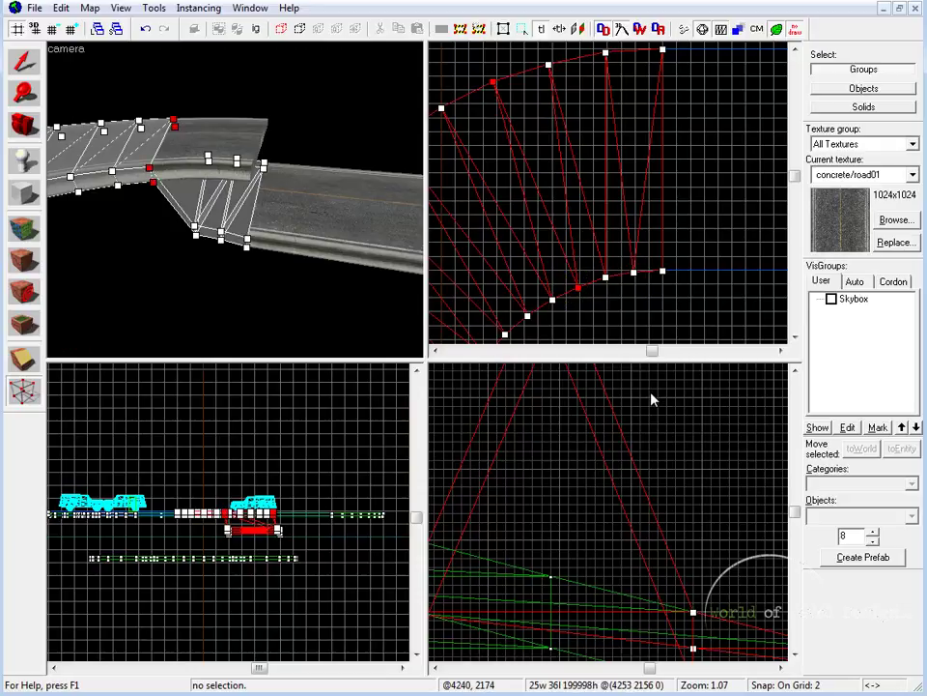
Step: Examine in the enlarged 3D view the remaining vertex pairs along the curve that still need lowering
{"action": "key", "text": "shift+z"}
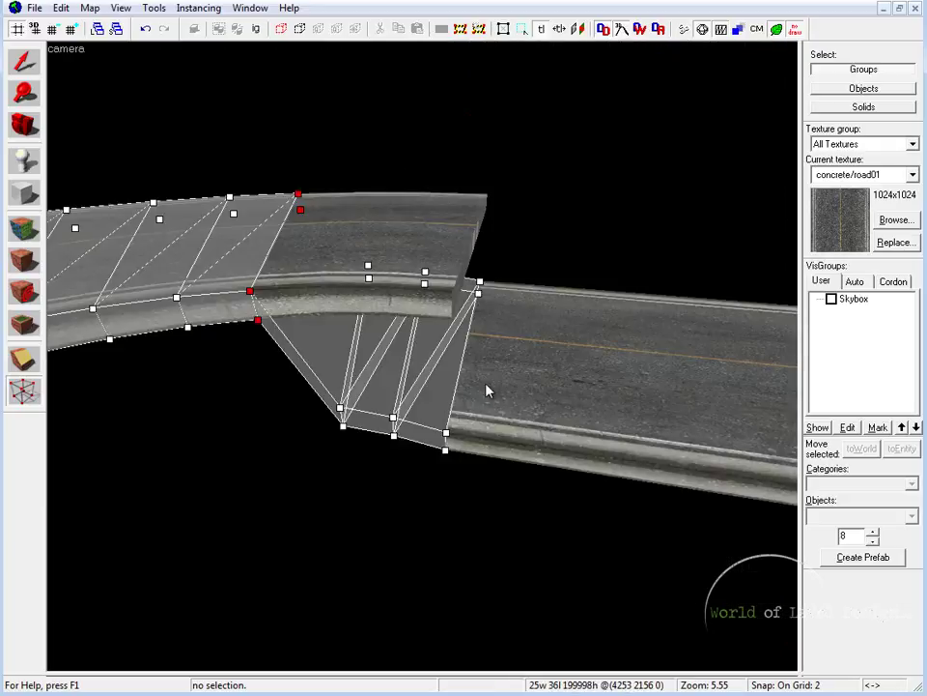
{"action": "key", "text": "z"}
{"action": "key", "text": "z"}
{"action": "key", "text": "z"}
{"action": "key", "text": "z"}
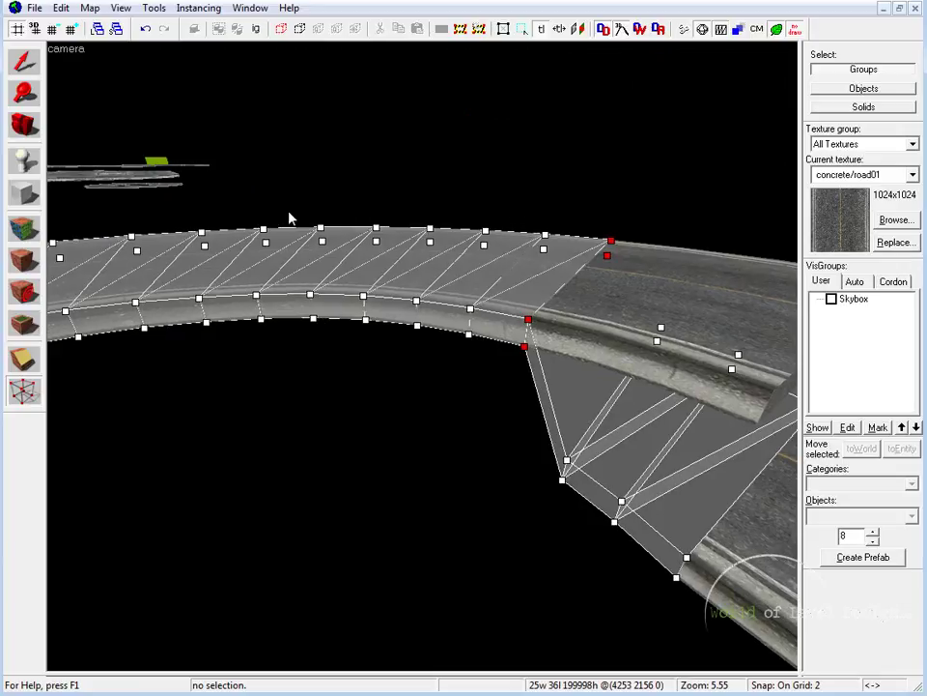
{"action": "key", "text": "z"}
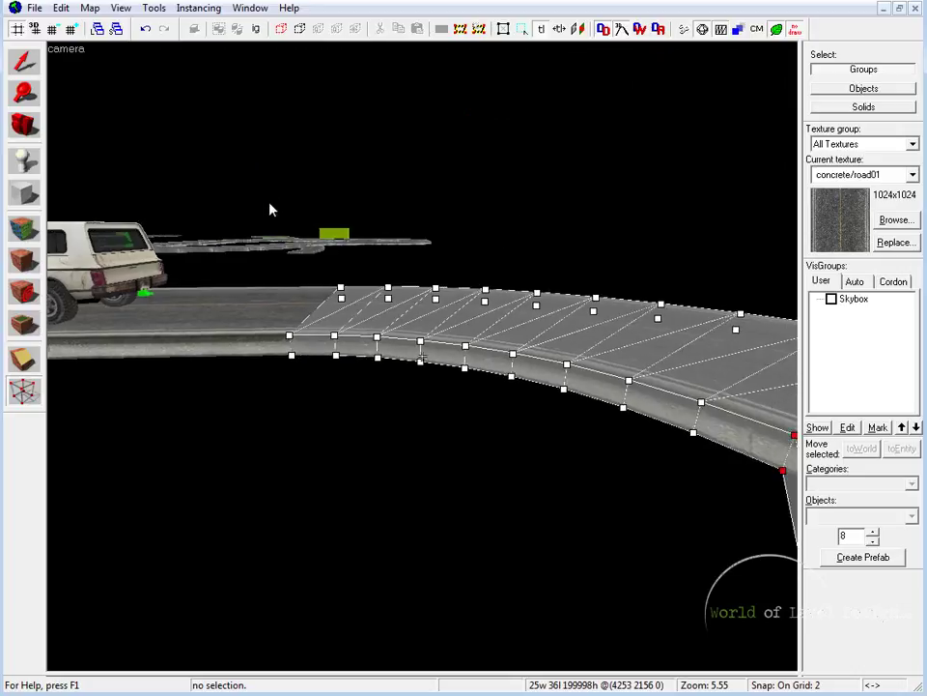
{"action": "key", "text": "z"}
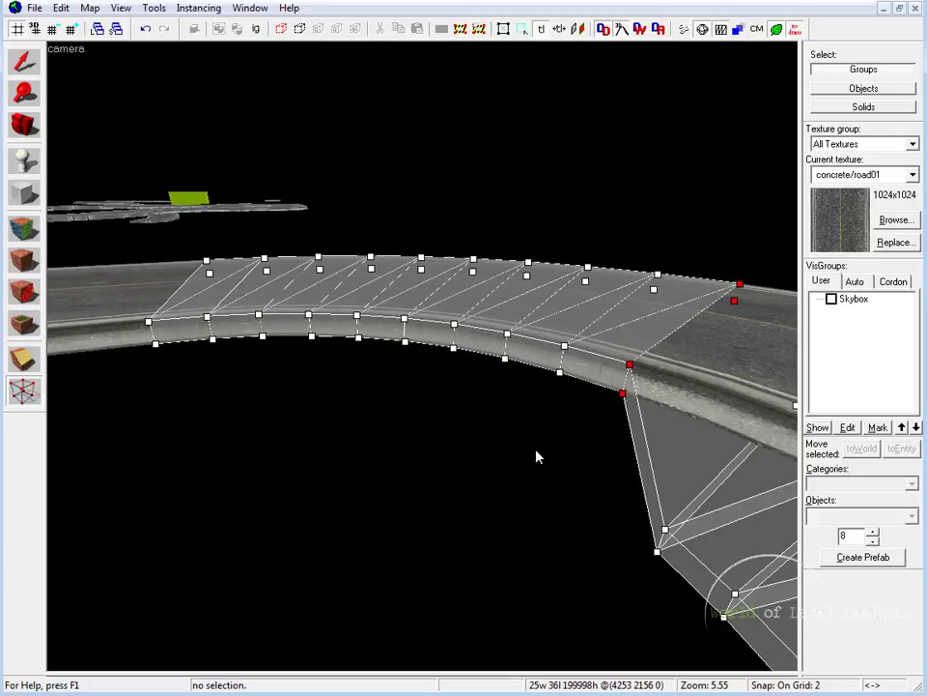
{"action": "key", "text": "z"}
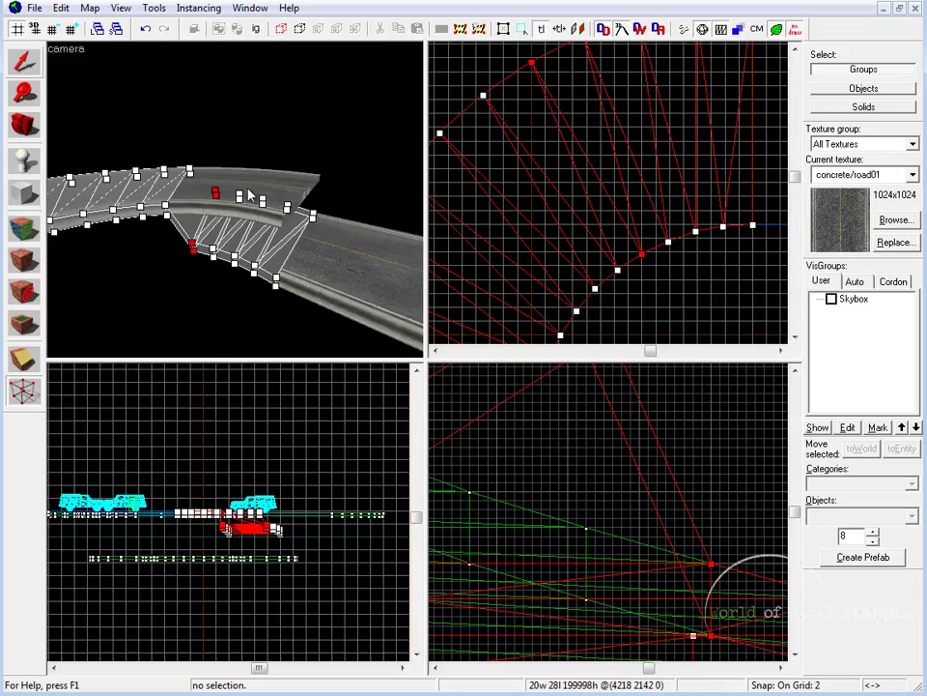
Step: Leave vertex editing, deselect the curve and inspect the partly lowered road from several angles in the 3D view
{"action": "key", "text": "shift+z"}
{"action": "key", "text": "z"}
{"action": "key", "text": "shift+s"}
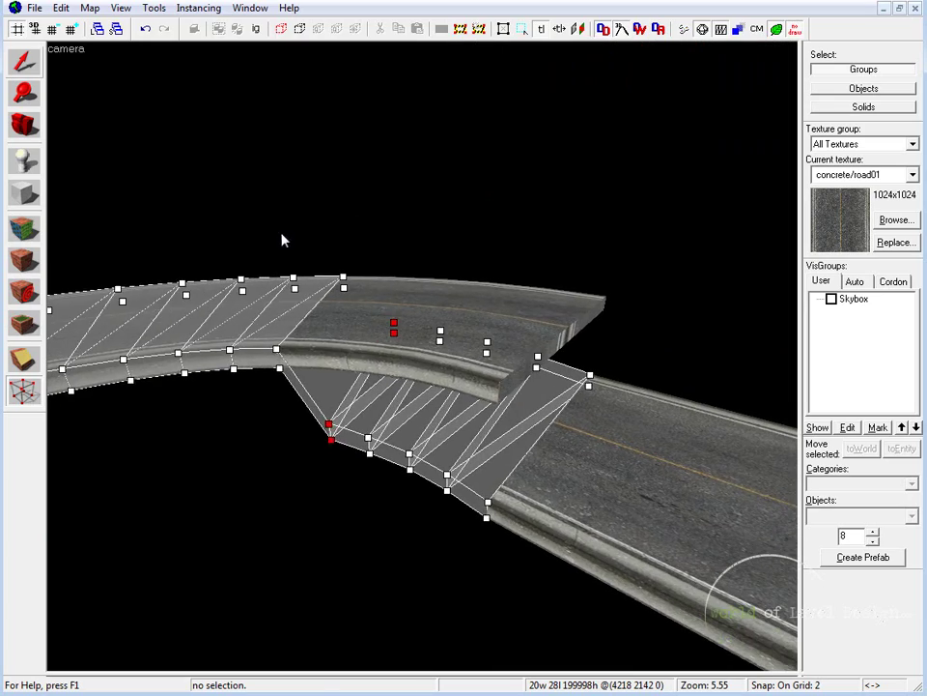
{"action": "key", "text": "Escape"}
{"action": "key", "text": "z"}
{"action": "key", "text": "w"}
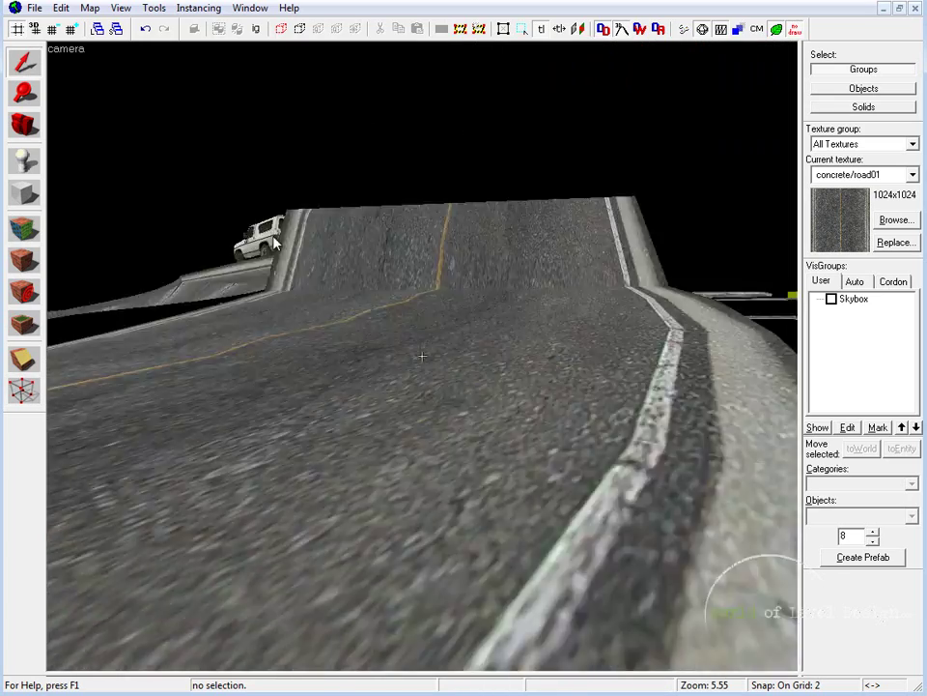
{"action": "key", "text": "s"}
{"action": "key", "text": "w"}
{"action": "key", "text": "w"}
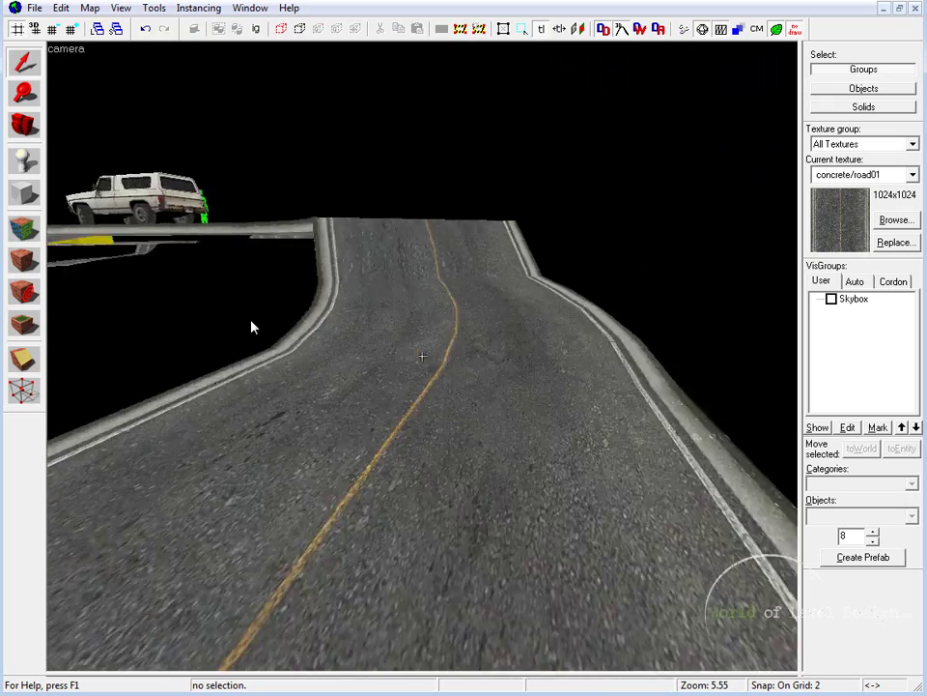
{"action": "key", "text": "s"}
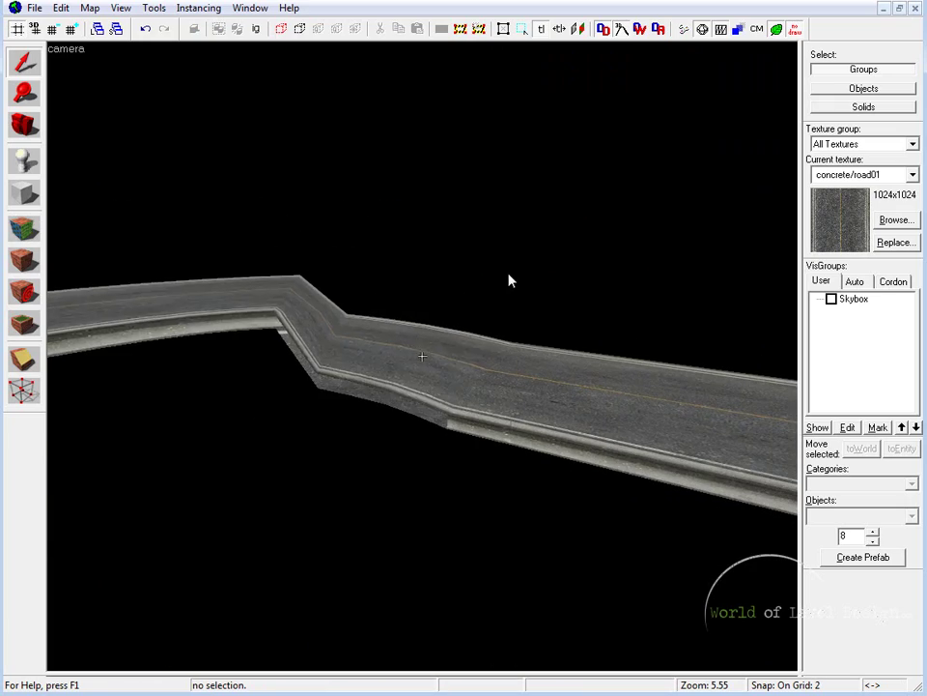
Step: Reselect the descending curve, return to vertex editing and restore the four-view layout
{"action": "left_click", "coordinate": [422, 357]}
{"action": "key", "text": "z"}
{"action": "key", "text": "shift+v"}
{"action": "key", "text": "shift+z"}
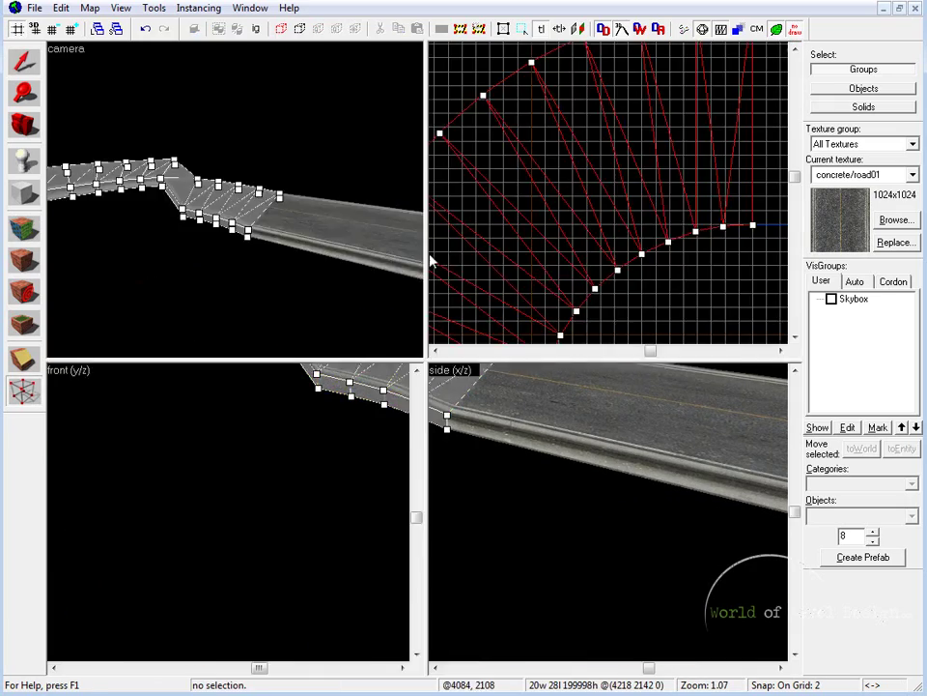
Step: Lower the sixth and seventh vertex pairs from the lowered end in turn onto the reference curve's slope
{"action": "key", "text": "shift+z"}
{"action": "left_click_drag", "start_coordinate": [397, 307], "coordinate": [433, 259]}
{"action": "key", "text": "shift+z"}
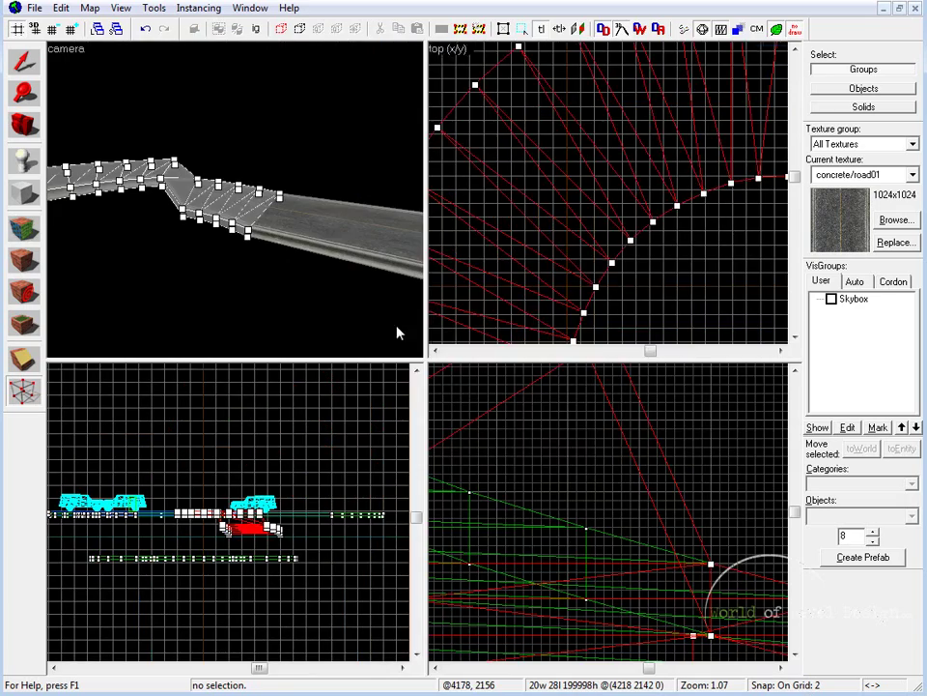
{"action": "key", "text": "shift+z"}
{"action": "key", "text": "shift+z"}
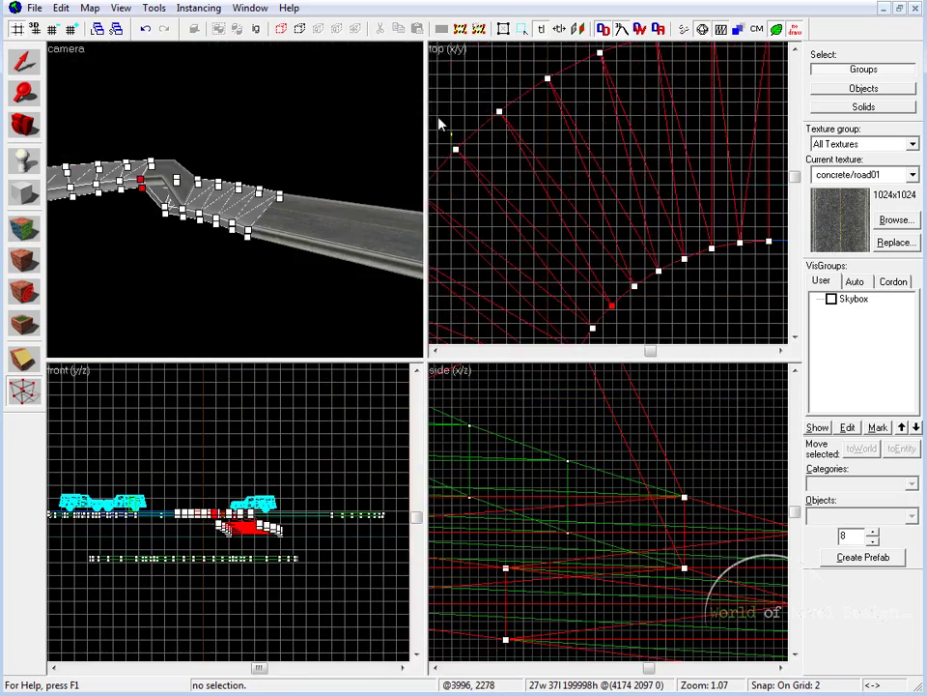
{"action": "key", "text": "shift+z"}
{"action": "key", "text": "Up"}
{"action": "key", "text": "Up"}
{"action": "key", "text": "Up"}
{"action": "key", "text": "shift+z"}
Step: Select the eighth outer and inner vertices from the lowered end and lower them in the enlarged side view
{"action": "left_click_drag", "start_coordinate": [442, 81], "coordinate": [474, 115]}
{"action": "left_click_drag", "start_coordinate": [621, 226], "coordinate": [643, 242], "text": "ctrl"}
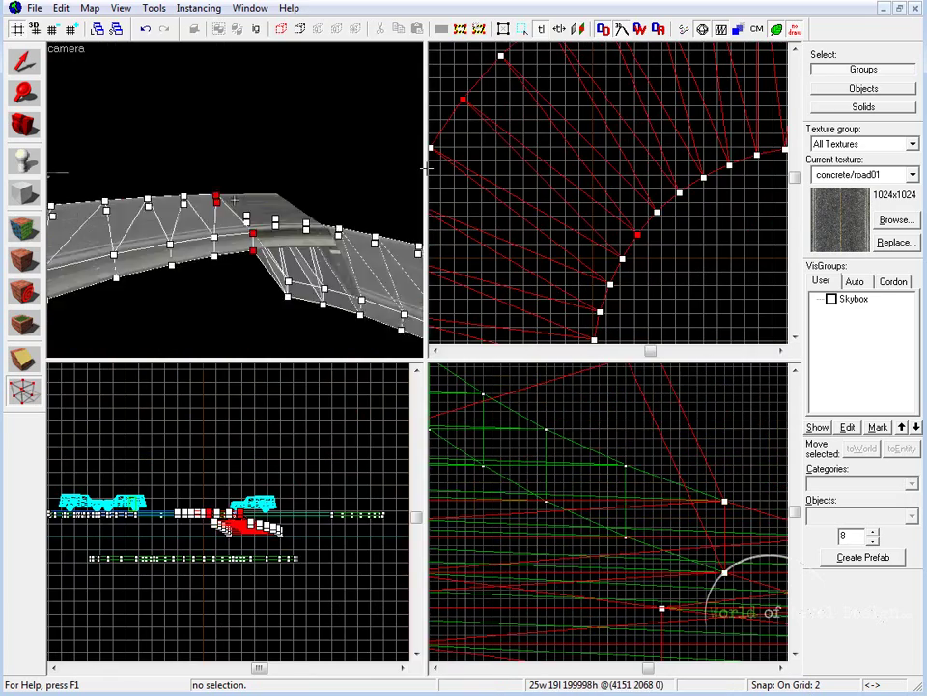
{"action": "scroll", "coordinate": [658, 534], "scroll_direction": "down", "scroll_amount": 2}
{"action": "key", "text": "shift+z"}
{"action": "scroll", "coordinate": [437, 166], "scroll_direction": "up", "scroll_amount": 4}
{"action": "key", "text": "Down"}
{"action": "key", "text": "Down"}
{"action": "key", "text": "Down"}
{"action": "key", "text": "Down"}
{"action": "key", "text": "Down"}
{"action": "key", "text": "Down"}
{"action": "key", "text": "Down"}
{"action": "key", "text": "Down"}
{"action": "key", "text": "Down"}
{"action": "key", "text": "Down"}
{"action": "key", "text": "Down"}
{"action": "key", "text": "Down"}
{"action": "key", "text": "Down"}
{"action": "key", "text": "Down"}
{"action": "key", "text": "Down"}
{"action": "key", "text": "Down"}
{"action": "key", "text": "Down"}
{"action": "key", "text": "Down"}
{"action": "key", "text": "Down"}
{"action": "key", "text": "Down"}
{"action": "left_click_drag", "start_coordinate": [518, 493], "coordinate": [552, 328]}
Step: Select the following outer and inner vertices farther up the curve in the top view
{"action": "key", "text": "shift+z"}
{"action": "key", "text": "z"}
{"action": "key", "text": "z"}
{"action": "left_click_drag", "start_coordinate": [460, 83], "coordinate": [498, 125], "text": "ctrl"}
{"action": "key", "text": "shift+z"}
{"action": "key", "text": "Left"}
{"action": "key", "text": "shift+z"}
{"action": "key", "text": "shift+s"}
{"action": "key", "text": "shift+v"}
{"action": "left_click_drag", "start_coordinate": [613, 244], "coordinate": [636, 267]}
Step: Lower the newly selected vertex pair in the enlarged side view to continue the curve's descent
{"action": "key", "text": "shift+z"}
{"action": "middle_click_drag", "start_coordinate": [384, 360], "coordinate": [455, 231]}
{"action": "key", "text": "Down"}
{"action": "key", "text": "Down"}
{"action": "key", "text": "Down"}
{"action": "key", "text": "Down"}
{"action": "key", "text": "Down"}
{"action": "key", "text": "Down"}
{"action": "key", "text": "Down"}
{"action": "key", "text": "Down"}
{"action": "key", "text": "Down"}
{"action": "key", "text": "Down"}
{"action": "key", "text": "Down"}
{"action": "key", "text": "Down"}
{"action": "key", "text": "Down"}
{"action": "key", "text": "Down"}
{"action": "key", "text": "Down"}
{"action": "key", "text": "Down"}
{"action": "key", "text": "Down"}
{"action": "key", "text": "Down"}
{"action": "key", "text": "Down"}
{"action": "key", "text": "Down"}
{"action": "key", "text": "shift+z"}
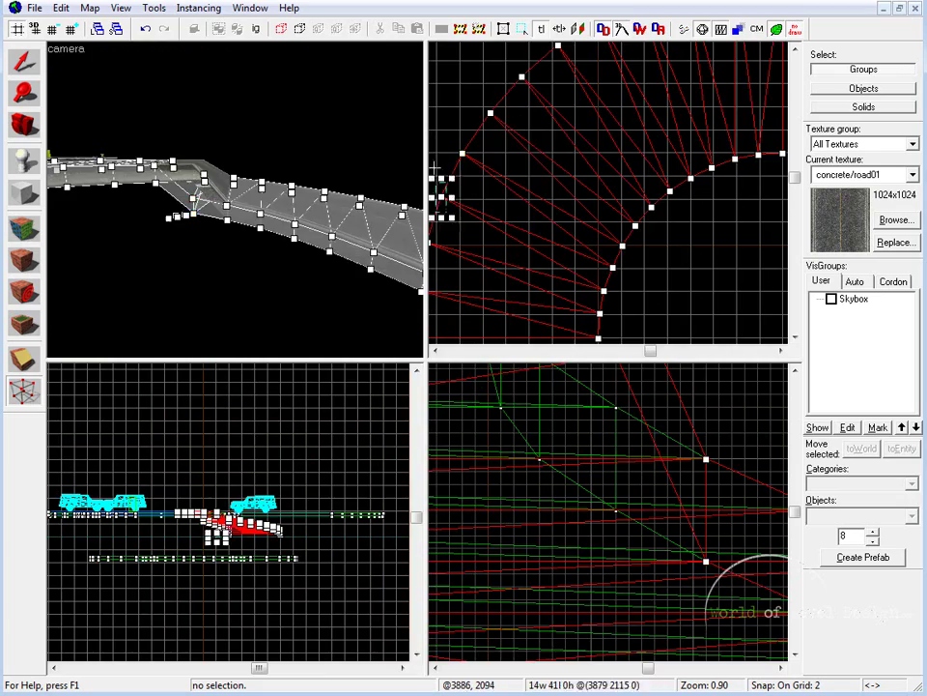
Step: Select the next outer and inner vertices up the curve and lower them in the side view to continue the slope
{"action": "left_click_drag", "start_coordinate": [431, 167], "coordinate": [454, 205]}
{"action": "key", "text": "shift+z"}
{"action": "middle_click_drag", "start_coordinate": [320, 160], "coordinate": [430, 166]}
{"action": "key", "text": "Down"}
{"action": "key", "text": "Down"}
{"action": "key", "text": "Down"}
{"action": "key", "text": "Down"}
{"action": "key", "text": "Down"}
{"action": "key", "text": "Down"}
{"action": "key", "text": "Down"}
{"action": "key", "text": "Down"}
{"action": "key", "text": "Down"}
{"action": "key", "text": "Down"}
{"action": "key", "text": "Down"}
{"action": "key", "text": "Down"}
{"action": "key", "text": "Down"}
{"action": "key", "text": "Down"}
{"action": "key", "text": "Down"}
{"action": "key", "text": "shift+z"}
{"action": "key", "text": "shift+z"}
{"action": "left_click_drag", "start_coordinate": [433, 300], "coordinate": [433, 377]}
{"action": "key", "text": "shift+z"}
{"action": "key", "text": "shift+z"}
Step: Inspect the descending curve and its joins with the adjoining straight road segments in the textured 3D view
{"action": "key", "text": "w"}
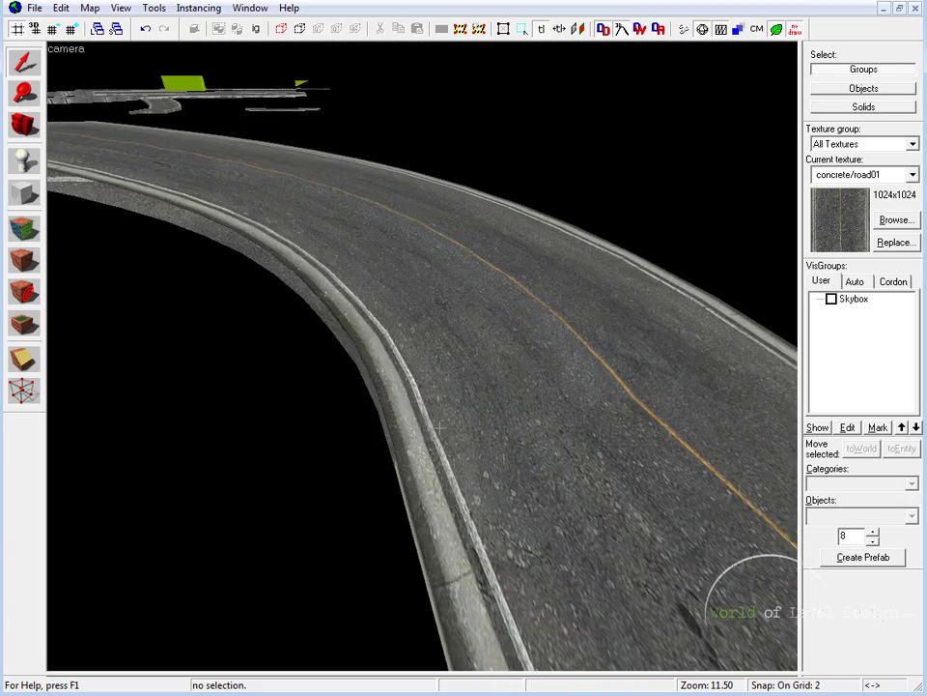
{"action": "key", "text": "s"}
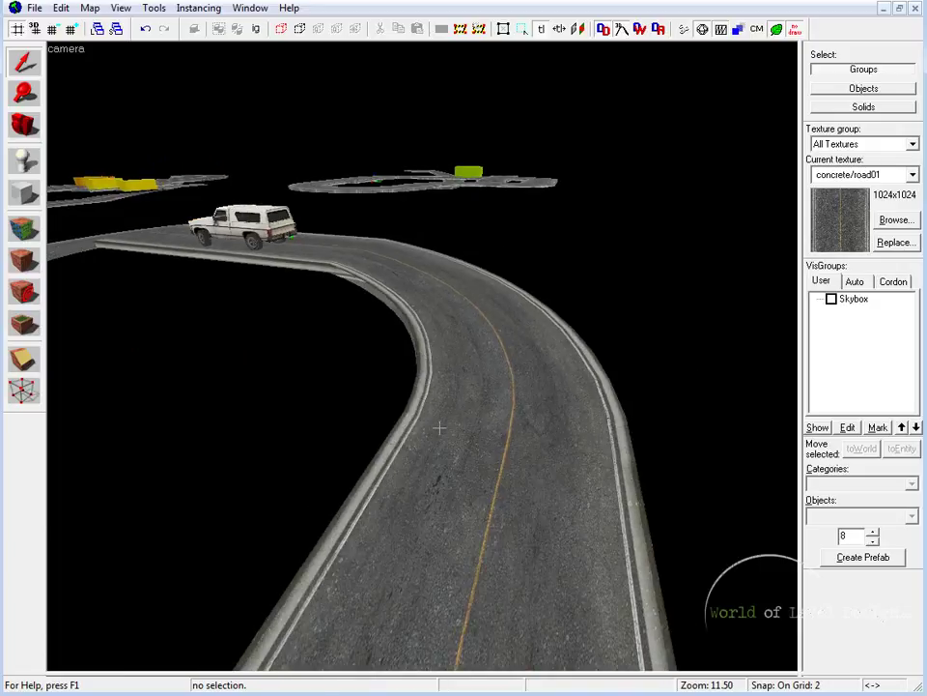
{"action": "left_click", "coordinate": [440, 427]}
{"action": "left_click", "coordinate": [519, 402]}
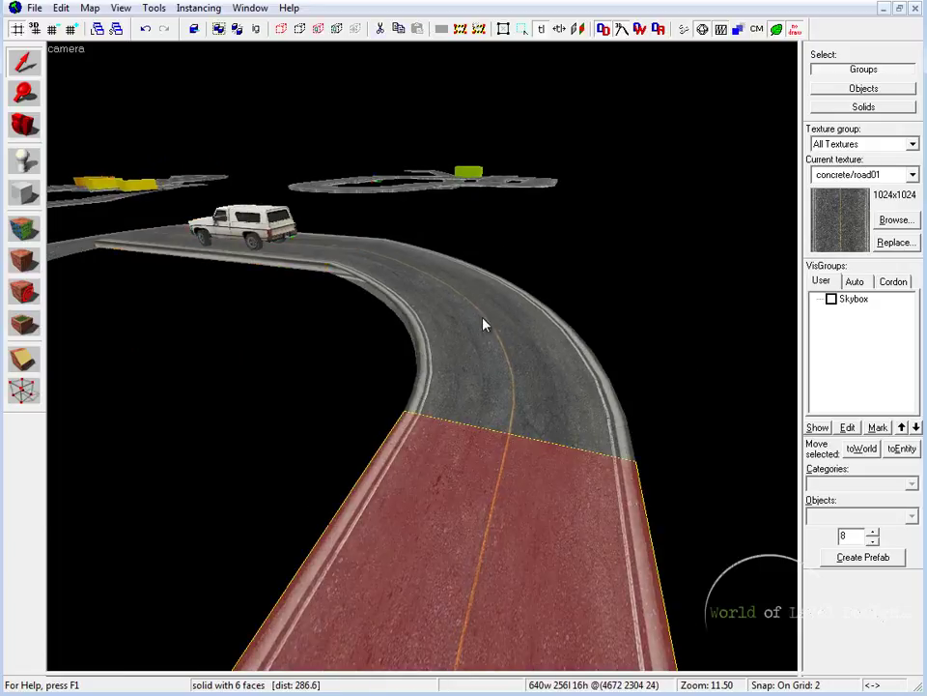
{"action": "key", "text": "z"}
{"action": "key", "text": "w"}
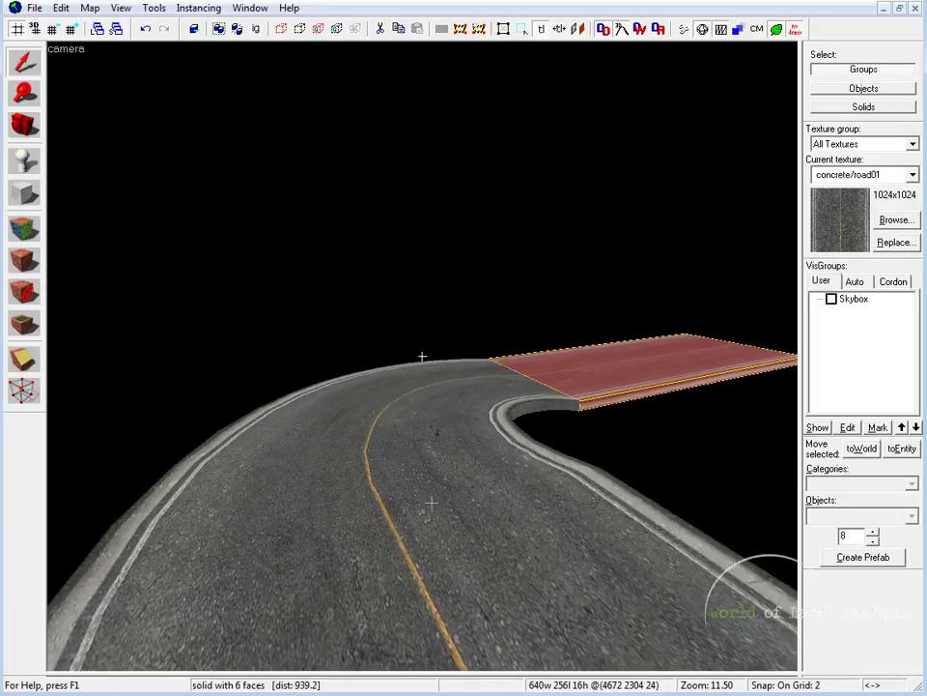
{"action": "key", "text": "Escape"}
{"action": "key", "text": "z"}
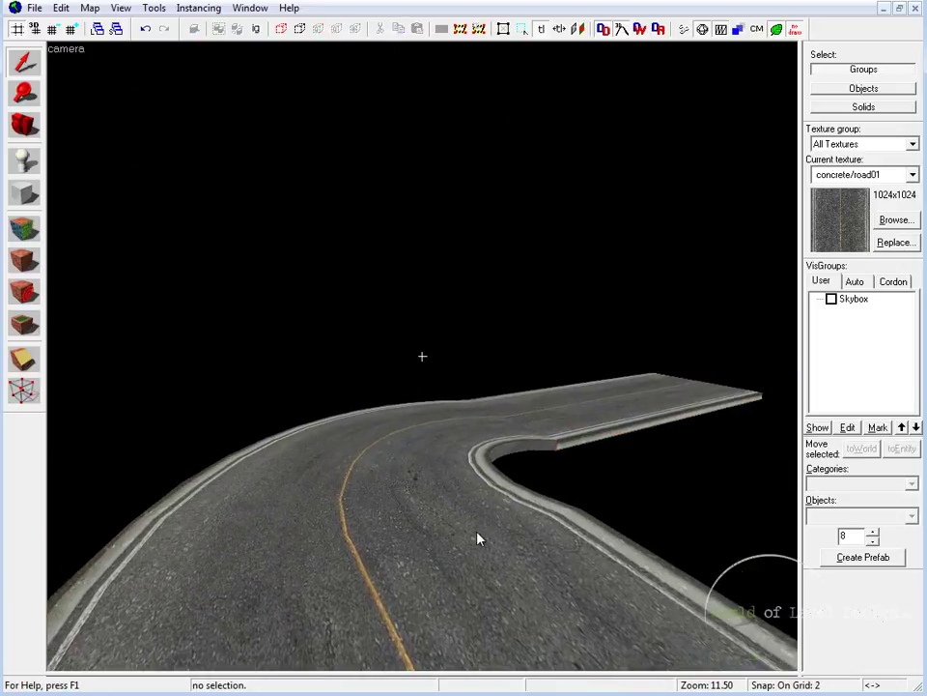
{"action": "key", "text": "w"}
{"action": "key", "text": "a"}
{"action": "key", "text": "s"}
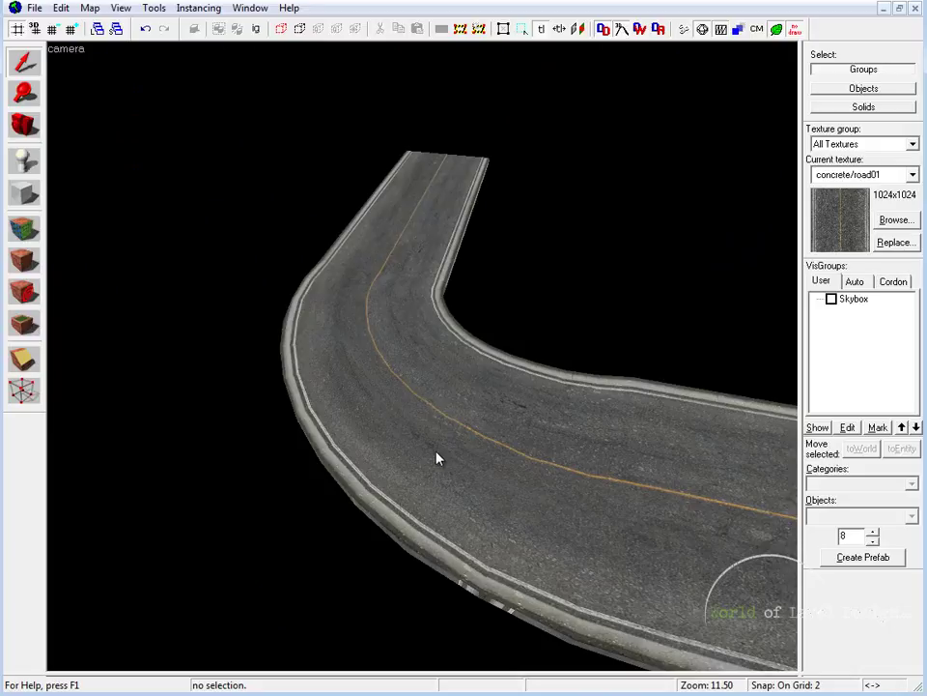
{"action": "key", "text": "d"}
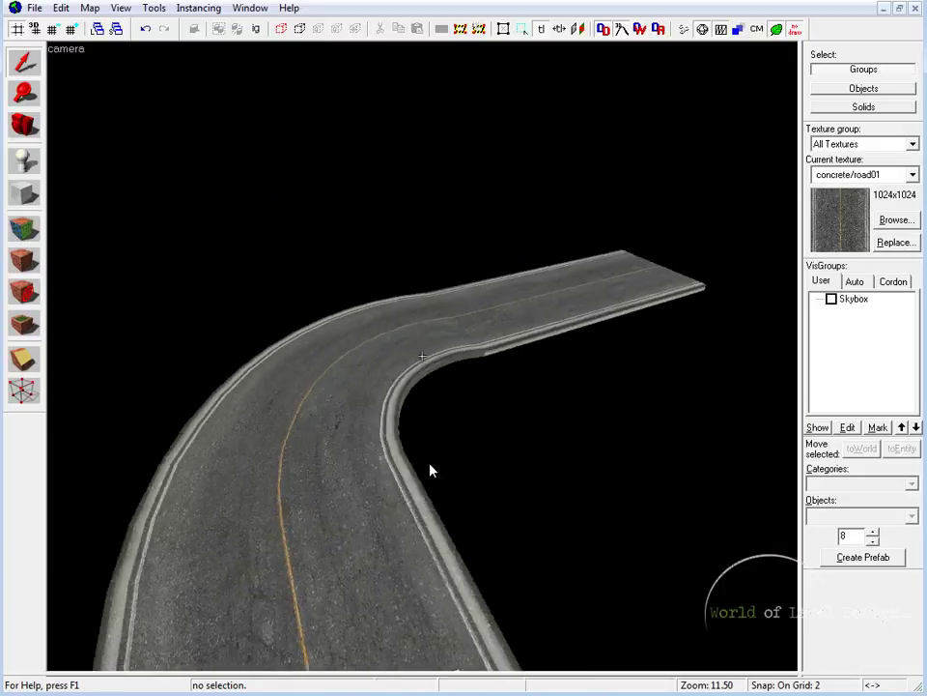
Step: Tie the grouped descending curve to a func_detail entity
{"action": "left_click", "coordinate": [422, 356]}
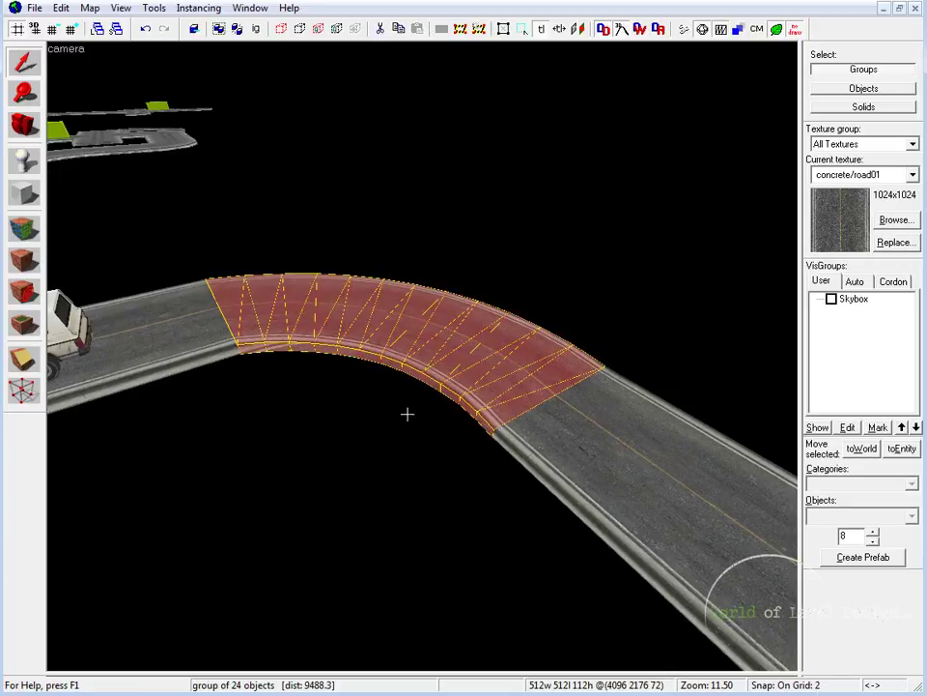
{"action": "key", "text": "ctrl+t"}
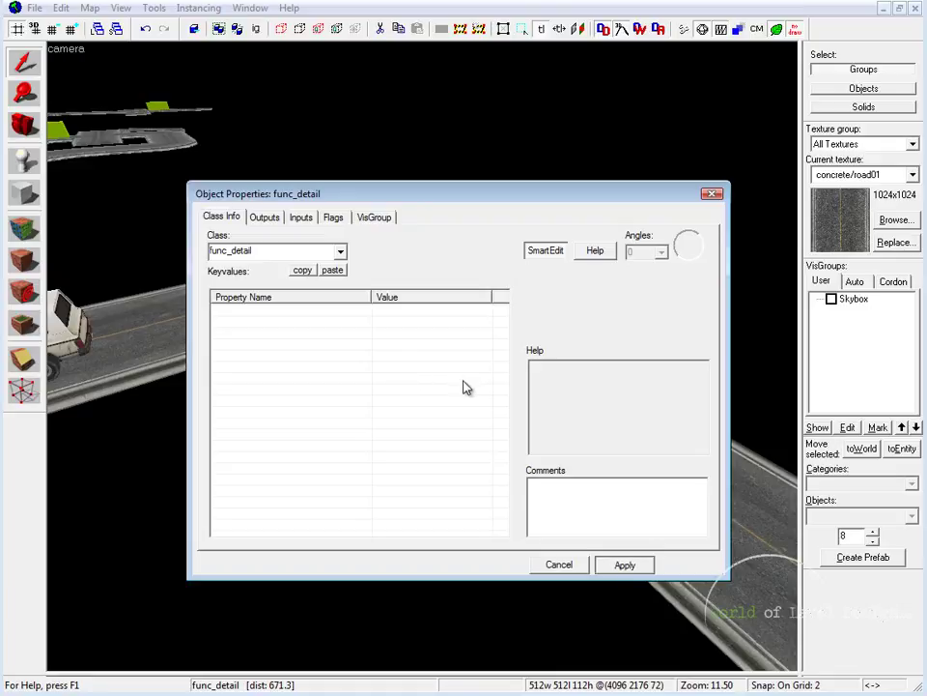
{"action": "key", "text": "Escape"}
{"action": "key", "text": "Escape"}
Step: Examine the func_detail curve and the road sections around the parked vehicle from several angles in the 3D view
{"action": "left_click", "coordinate": [384, 305]}
{"action": "key", "text": "w"}
{"action": "key", "text": "a"}
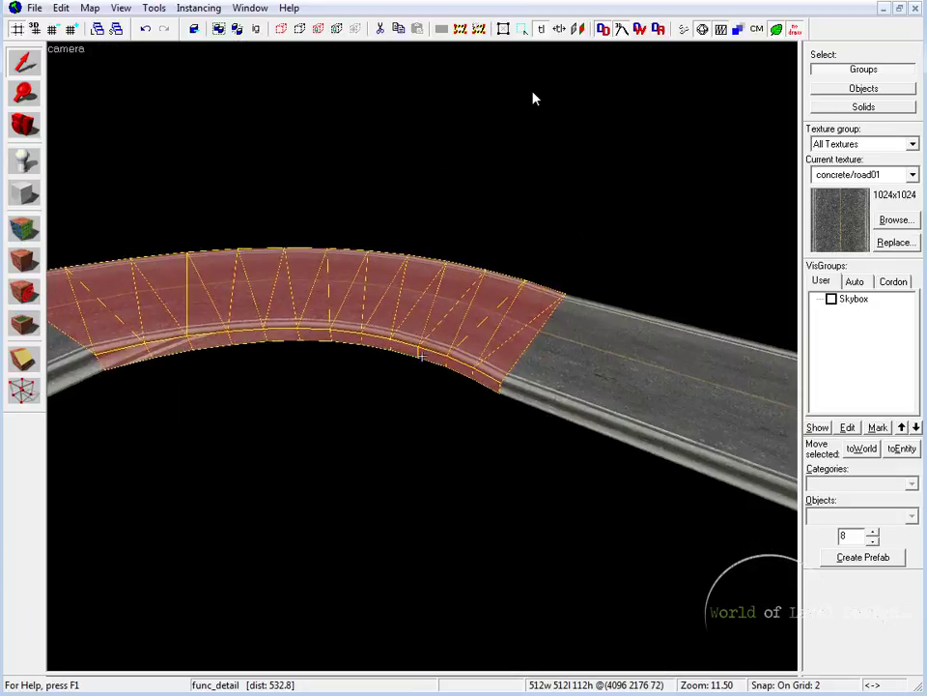
{"action": "key", "text": "z"}
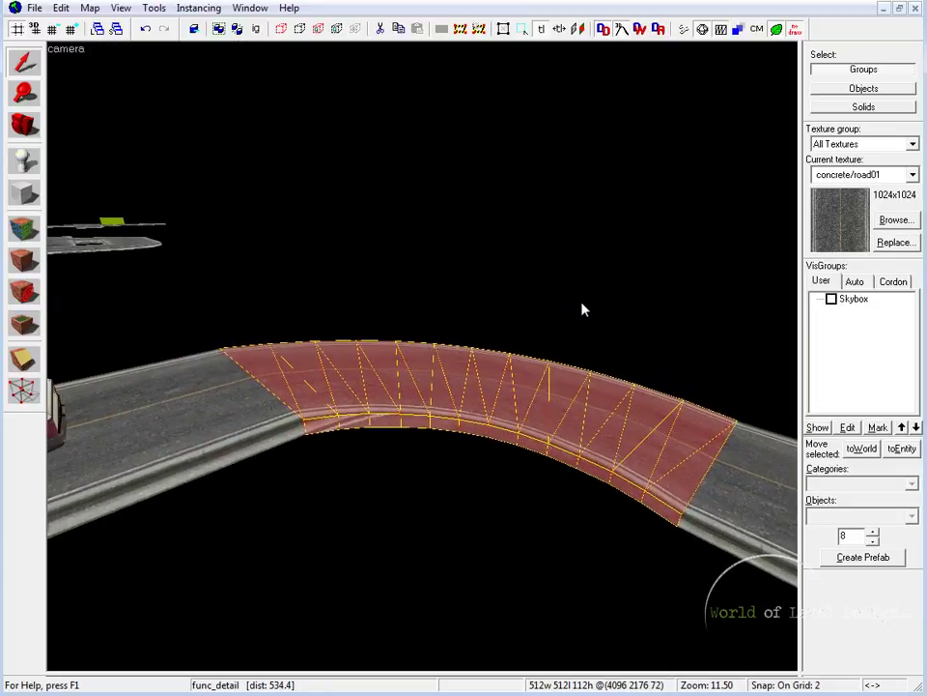
{"action": "left_click", "coordinate": [581, 301]}
{"action": "key", "text": "z"}
{"action": "key", "text": "s"}
{"action": "key", "text": "z"}
{"action": "left_click", "coordinate": [253, 348]}
{"action": "left_click", "coordinate": [357, 323]}
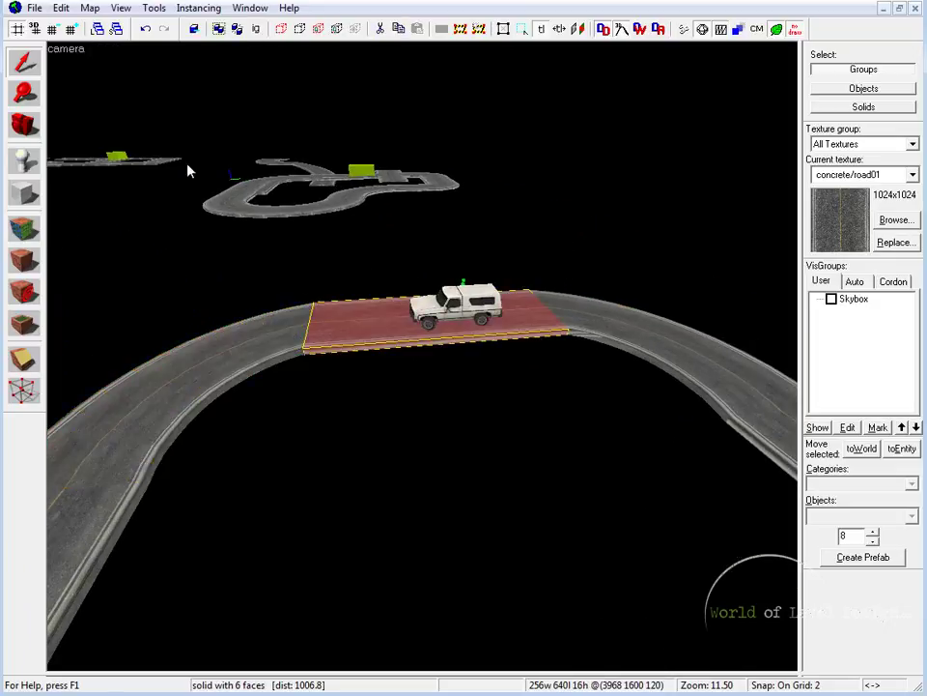
{"action": "left_click", "coordinate": [259, 338]}
{"action": "left_click", "coordinate": [625, 333]}
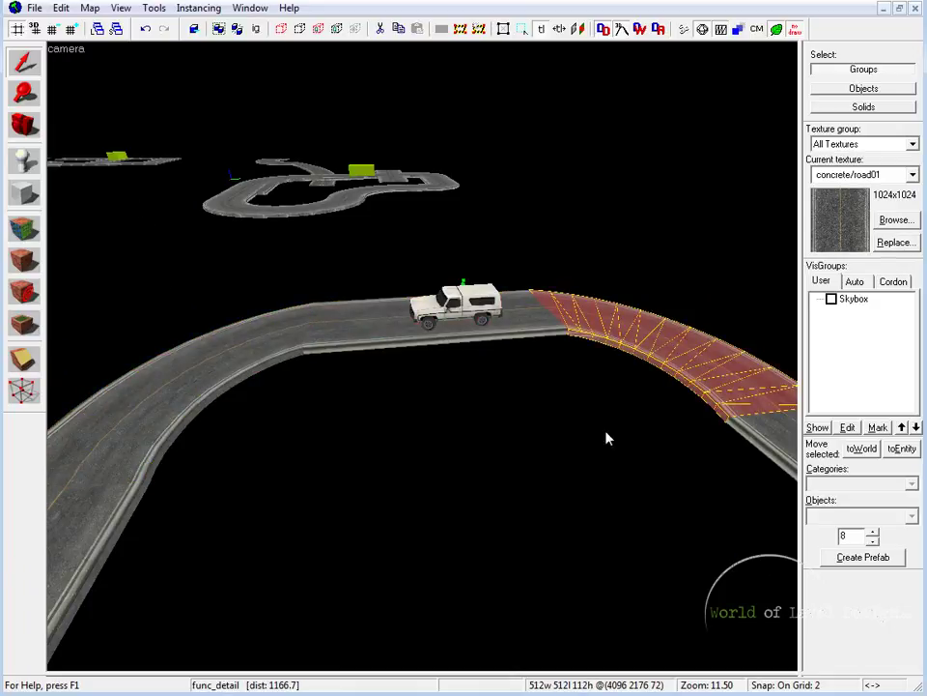
{"action": "key", "text": "z"}
{"action": "key", "text": "w"}
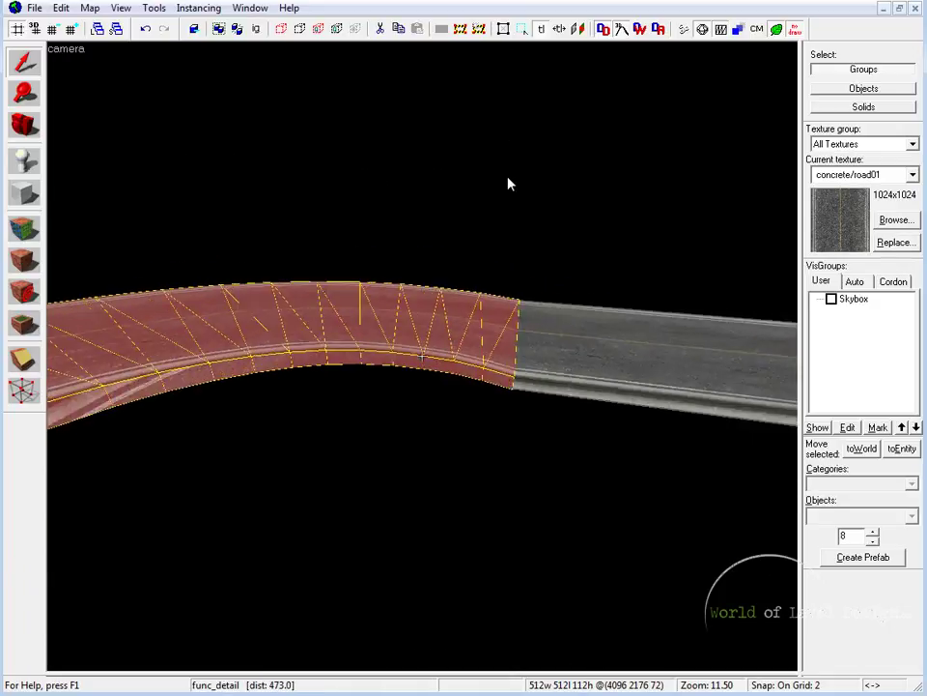
{"action": "key", "text": "z"}
Step: Survey the larger road layout in the 3D view, including the long half-circle curve made of grouped pieces
{"action": "left_click", "coordinate": [492, 328]}
{"action": "left_click", "coordinate": [508, 182]}
{"action": "key", "text": "z"}
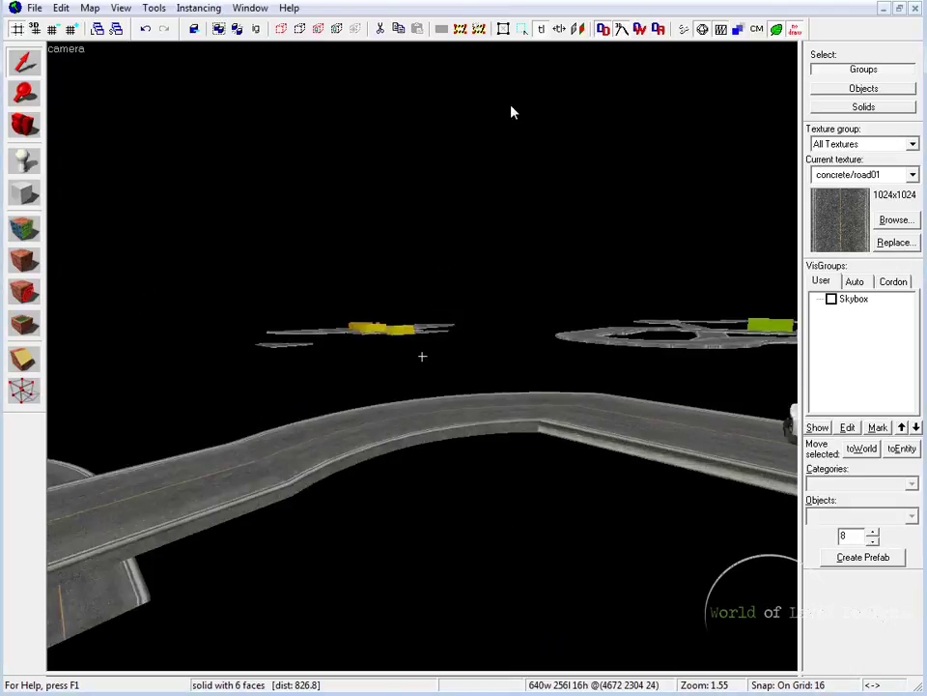
{"action": "key", "text": "w"}
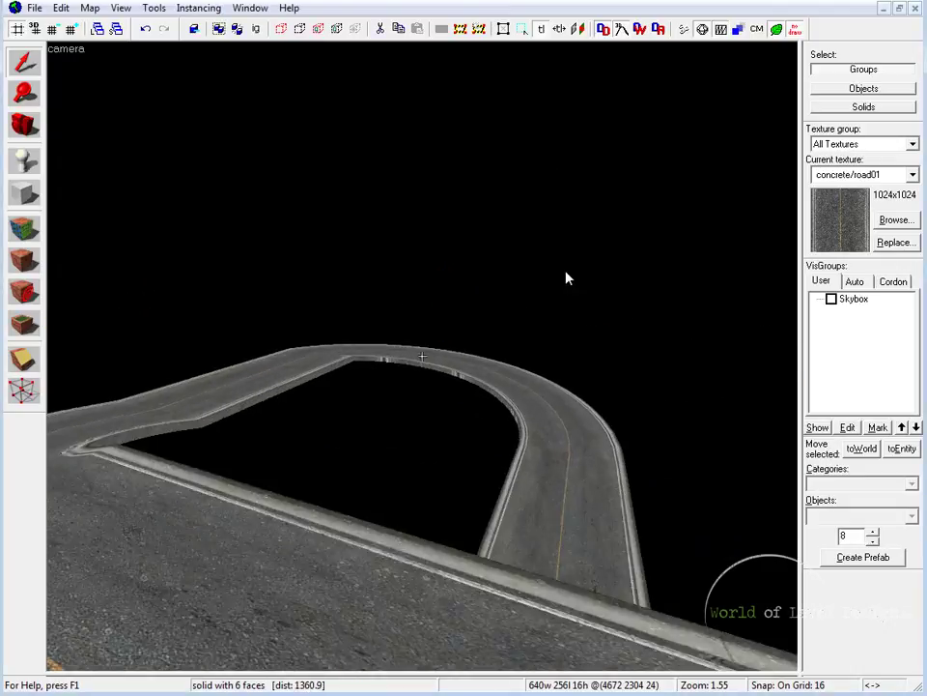
{"action": "key", "text": "d"}
{"action": "left_click", "coordinate": [422, 356]}
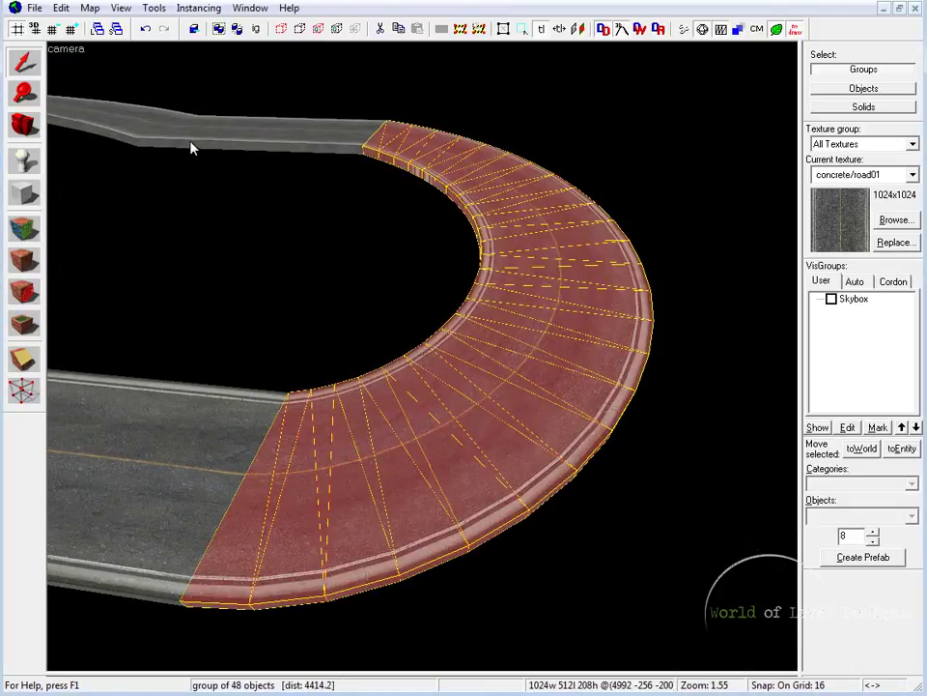
{"action": "key", "text": "d"}
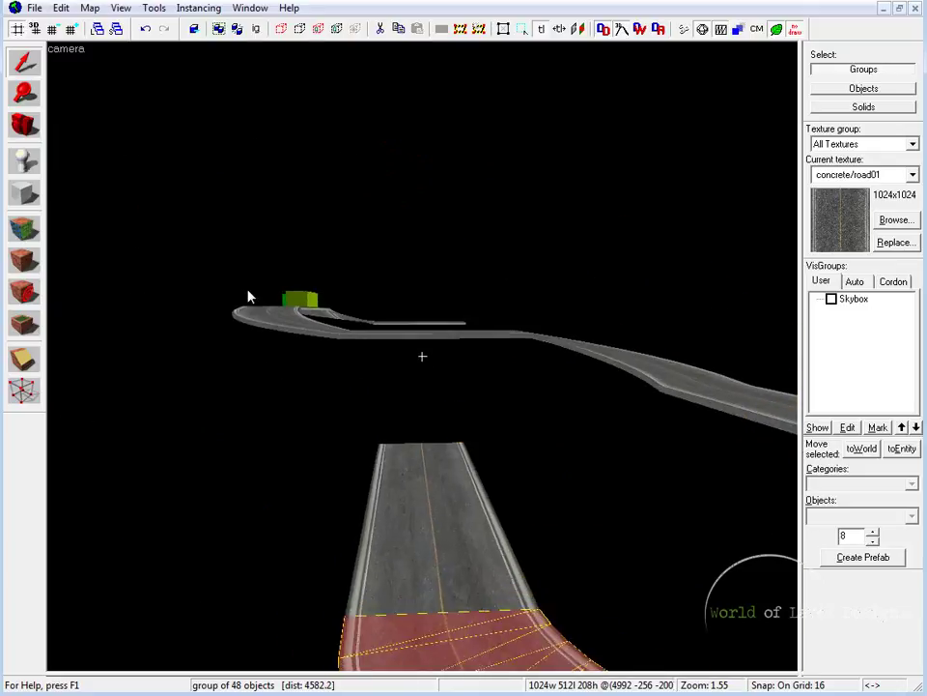
{"action": "key", "text": "w"}
{"action": "key", "text": "w"}
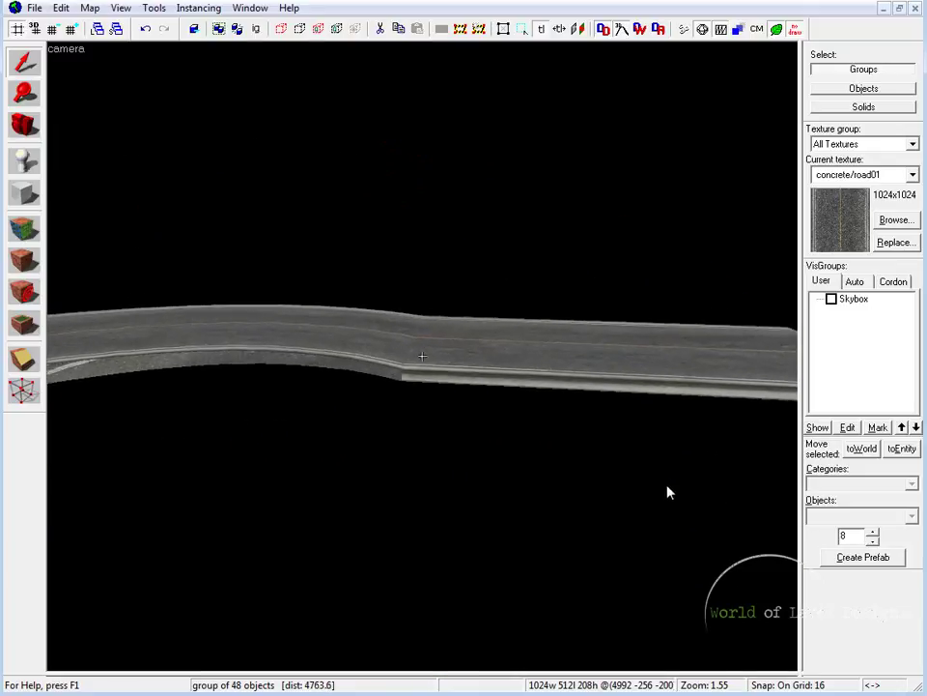
Step: Clone the func_detail curve in the top view to the far end of the straight road and rotate it to join there
{"action": "key", "text": "s"}
{"action": "left_click", "coordinate": [449, 346]}
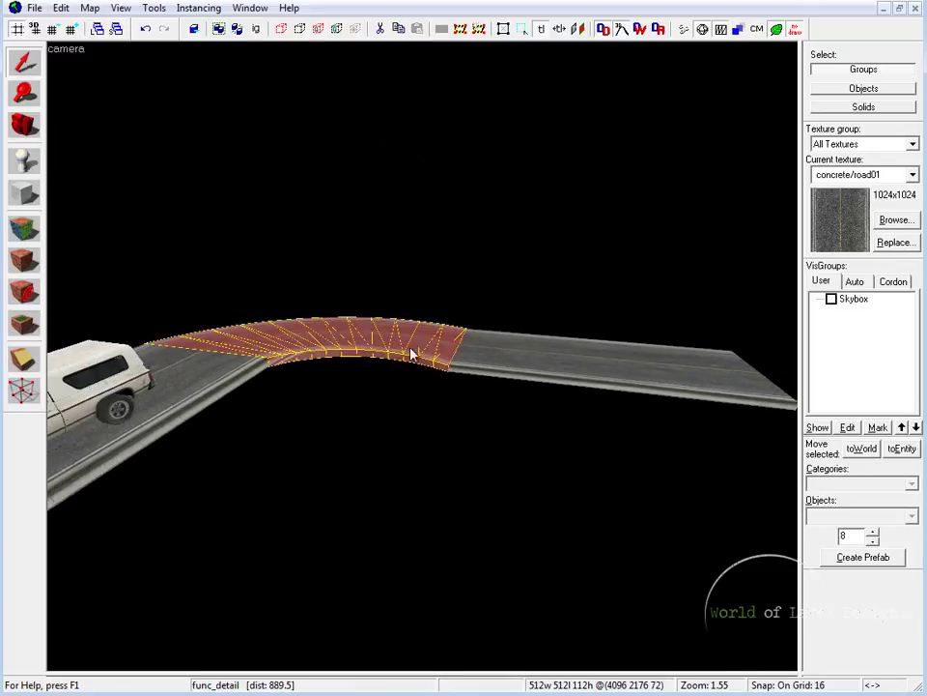
{"action": "key", "text": "F2"}
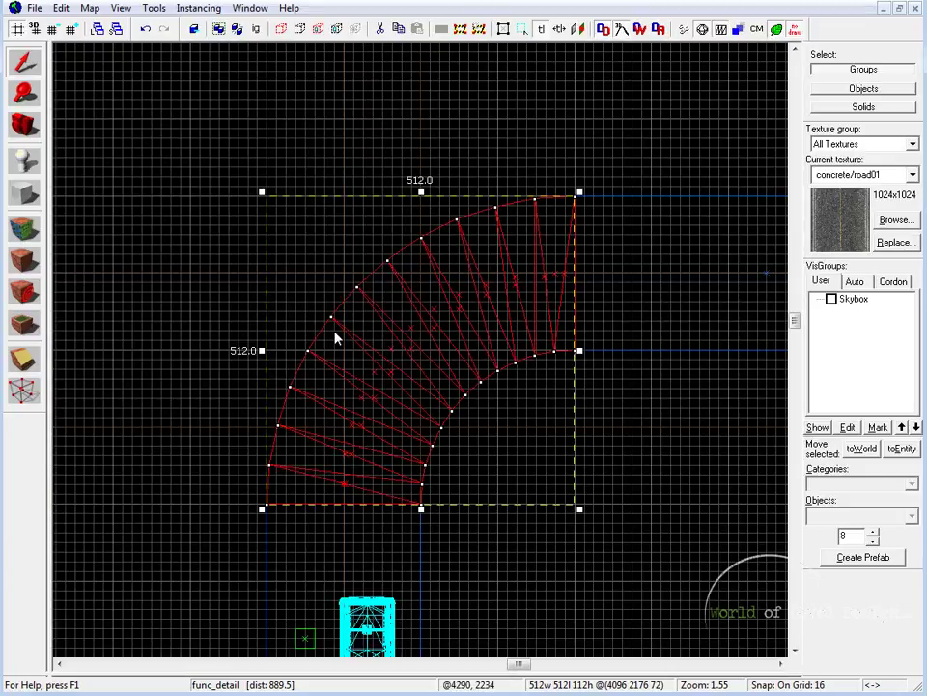
{"action": "middle_click_drag", "start_coordinate": [580, 372], "coordinate": [384, 348]}
{"action": "scroll", "coordinate": [383, 349], "scroll_direction": "down", "scroll_amount": 1}
{"action": "scroll", "coordinate": [423, 355], "scroll_direction": "down", "scroll_amount": 2}
{"action": "left_click_drag", "start_coordinate": [254, 328], "coordinate": [637, 323], "text": "shift"}
{"action": "left_click", "coordinate": [637, 322]}
{"action": "left_click_drag", "start_coordinate": [741, 242], "coordinate": [628, 287]}
Step: Clone the copied curve upward in the top view and rotate the second copy to continue the bend into a half circle
{"action": "middle_click_drag", "start_coordinate": [686, 244], "coordinate": [586, 312]}
{"action": "left_click_drag", "start_coordinate": [585, 328], "coordinate": [596, 157], "text": "shift"}
{"action": "left_click", "coordinate": [577, 171]}
{"action": "left_click_drag", "start_coordinate": [481, 244], "coordinate": [658, 248]}
Step: Raise the second curve copy in the side view so its low end meets the first copy's high end
{"action": "scroll", "coordinate": [657, 247], "scroll_direction": "up", "scroll_amount": 2}
{"action": "key", "text": "shift+z"}
{"action": "key", "text": "shift+z"}
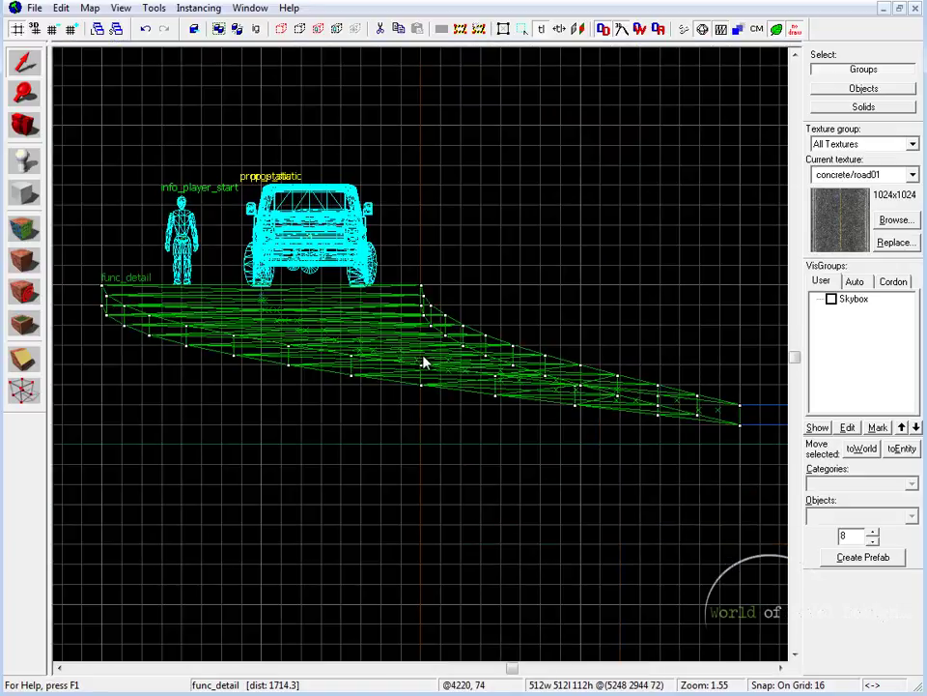
{"action": "key", "text": "shift+z"}
{"action": "key", "text": "shift+z"}
{"action": "scroll", "coordinate": [424, 362], "scroll_direction": "up", "scroll_amount": 1}
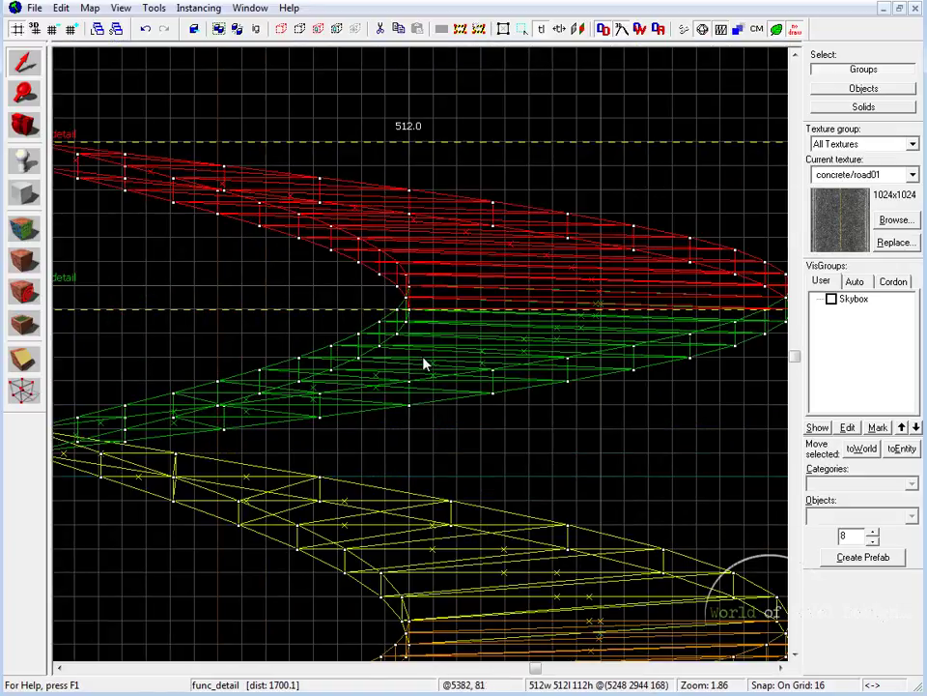
{"action": "key", "text": "shift+z"}
{"action": "key", "text": "shift+z"}
Step: Inspect the joined half-circle road and the seam between its two copied curve pieces in the 3D view
{"action": "key", "text": "z"}
{"action": "key", "text": "w"}
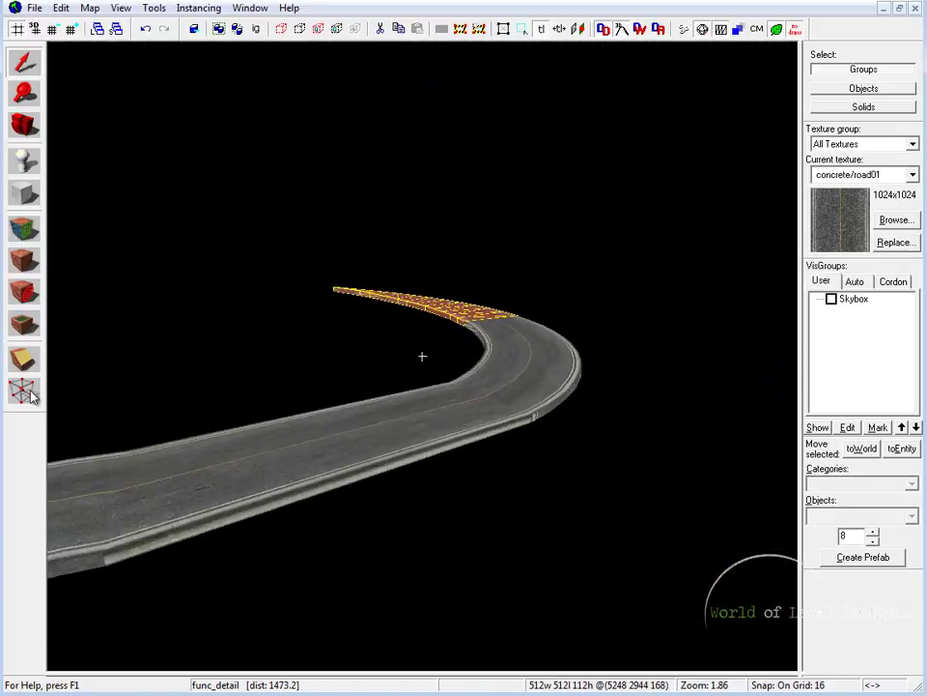
{"action": "key", "text": "Escape"}
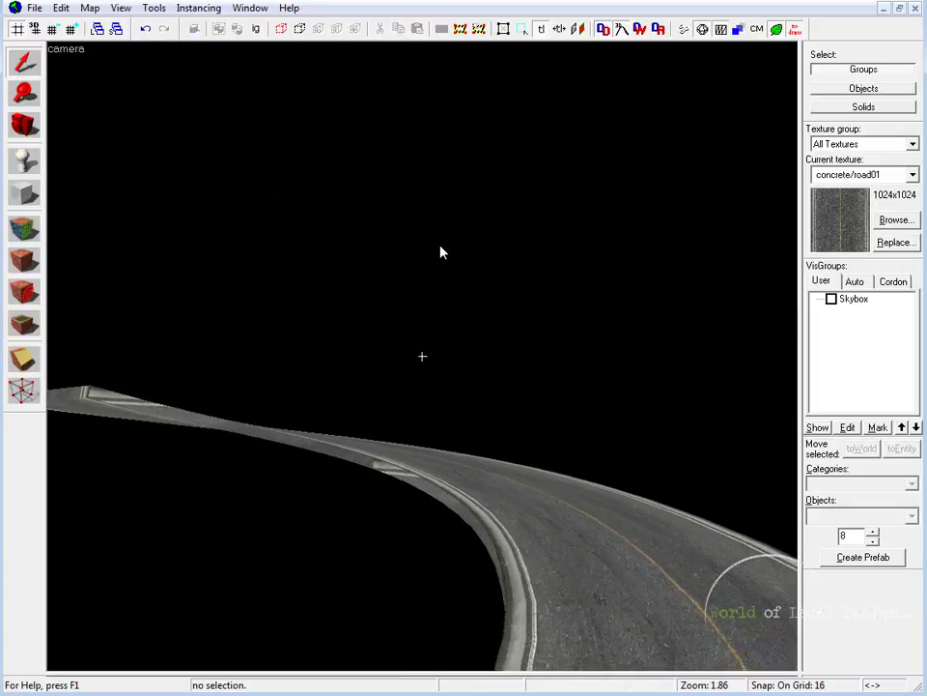
{"action": "key", "text": "s"}
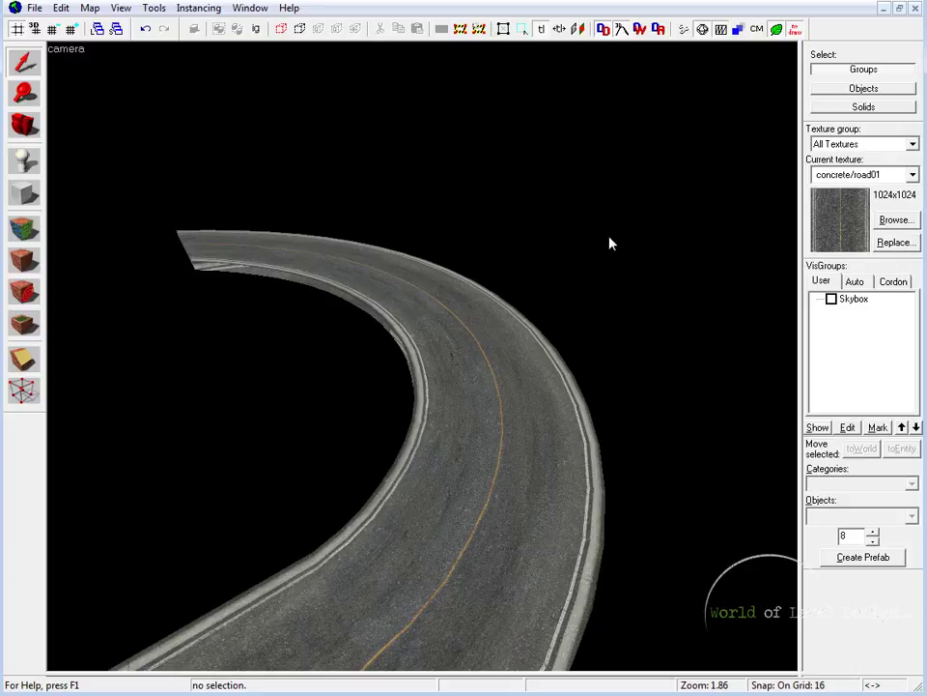
{"action": "left_click", "coordinate": [626, 406]}
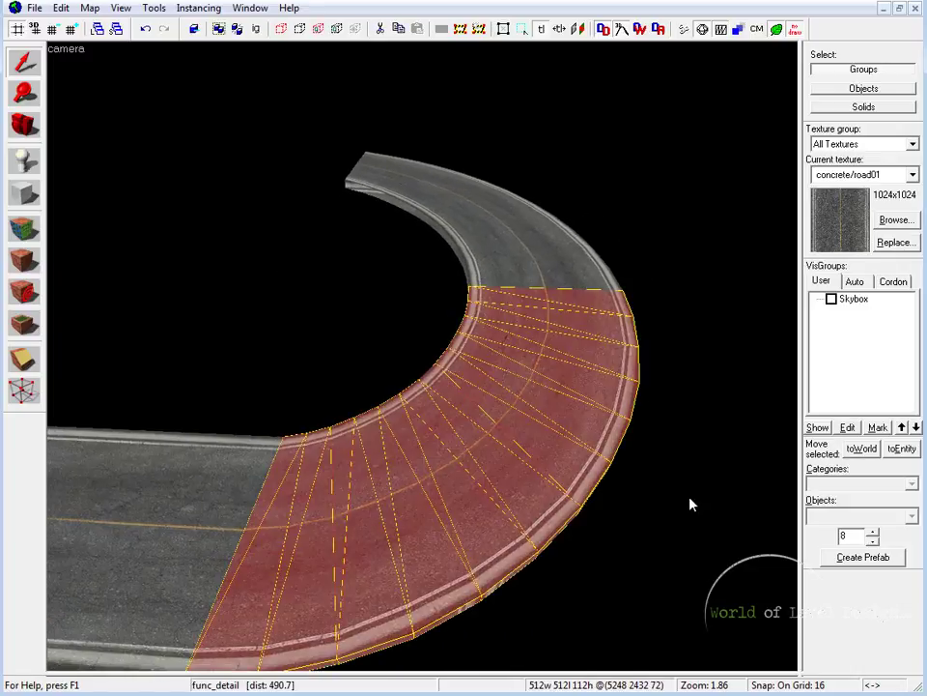
{"action": "left_click", "coordinate": [538, 289]}
{"action": "key", "text": "ctrl+z"}
{"action": "key", "text": "ctrl+z"}
{"action": "key", "text": "z"}
{"action": "key", "text": "w"}
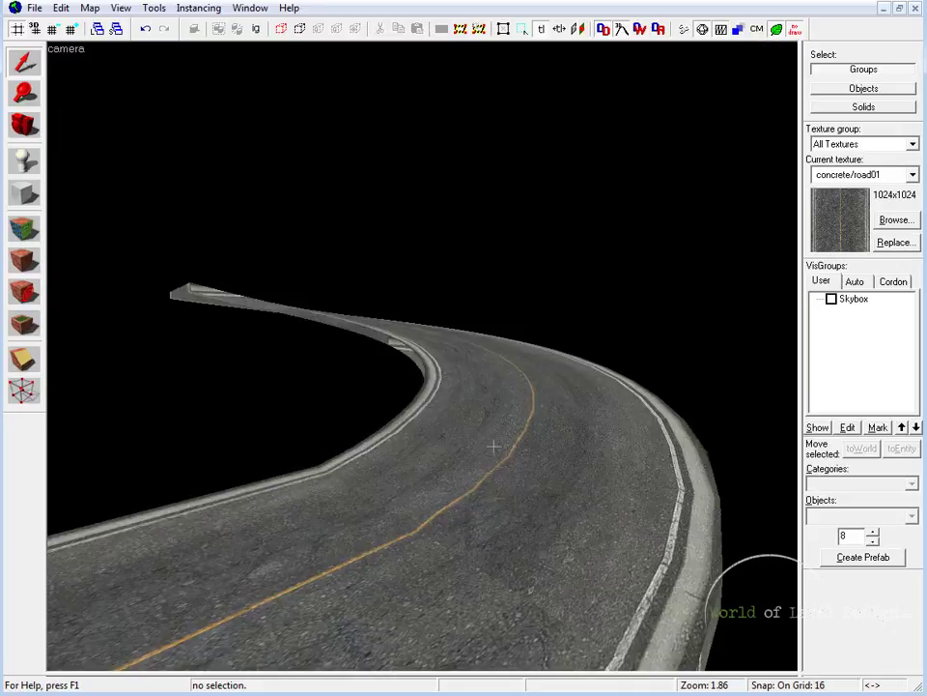
{"action": "key", "text": "d"}
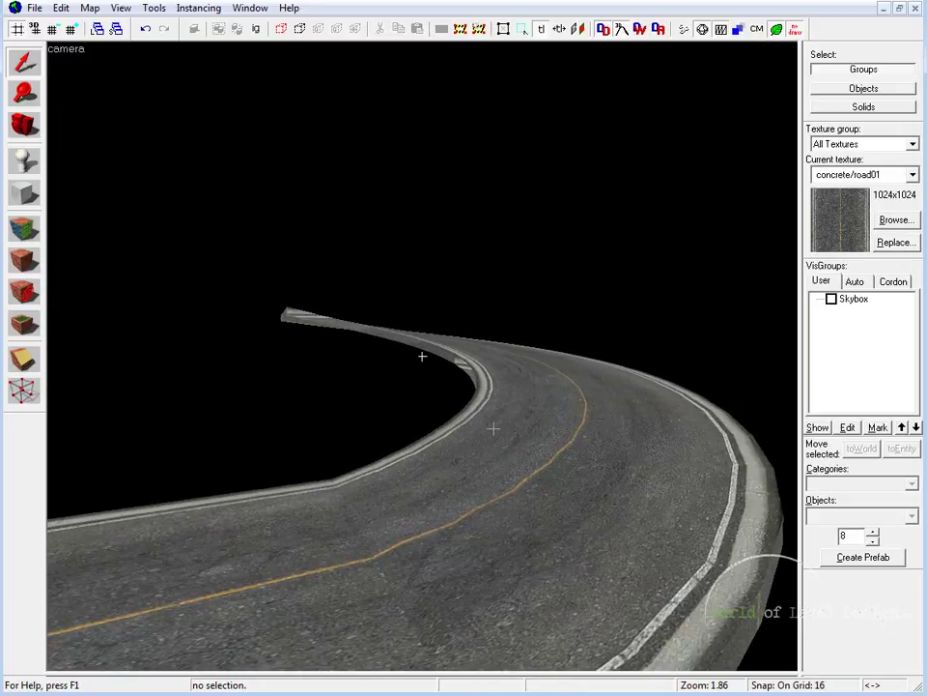
{"action": "key", "text": "w"}
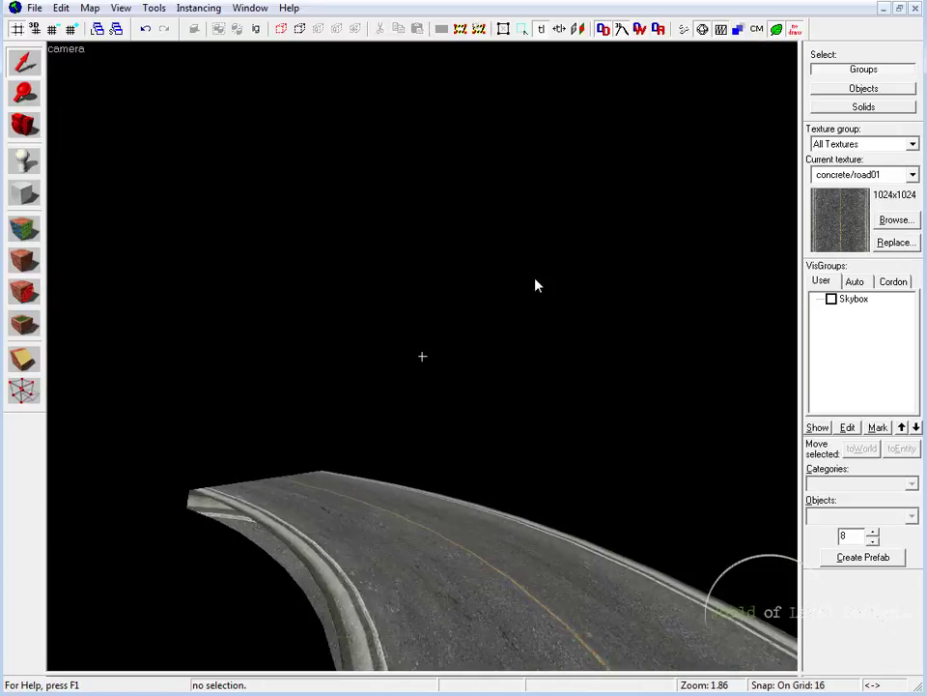
{"action": "key", "text": "s"}
{"action": "key", "text": "z"}
Step: Measure the height difference between the half circle's two ends with a selection box in the side view
{"action": "key", "text": "shift+z"}
{"action": "key", "text": "shift+z"}
{"action": "middle_click_drag", "start_coordinate": [379, 255], "coordinate": [599, 262]}
{"action": "key", "text": "Left"}
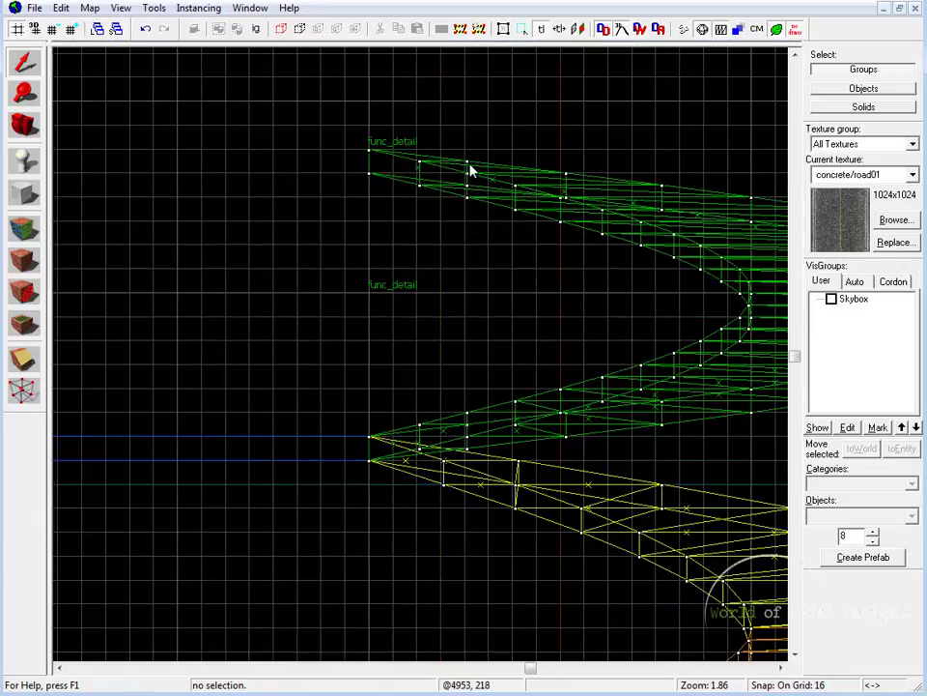
{"action": "left_click_drag", "start_coordinate": [293, 145], "coordinate": [350, 440]}
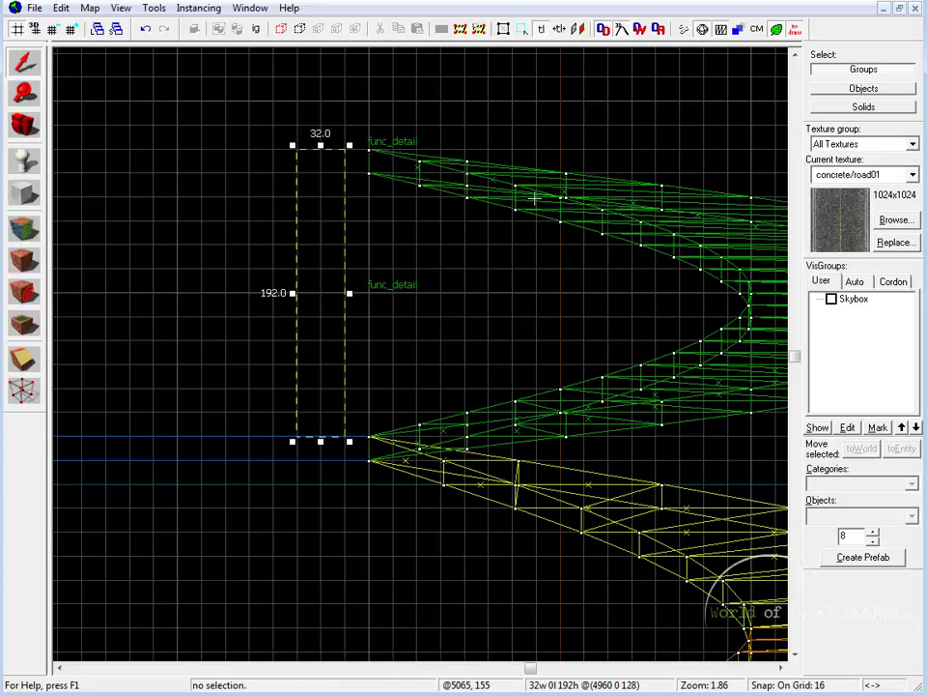
{"action": "key", "text": "shift+z"}
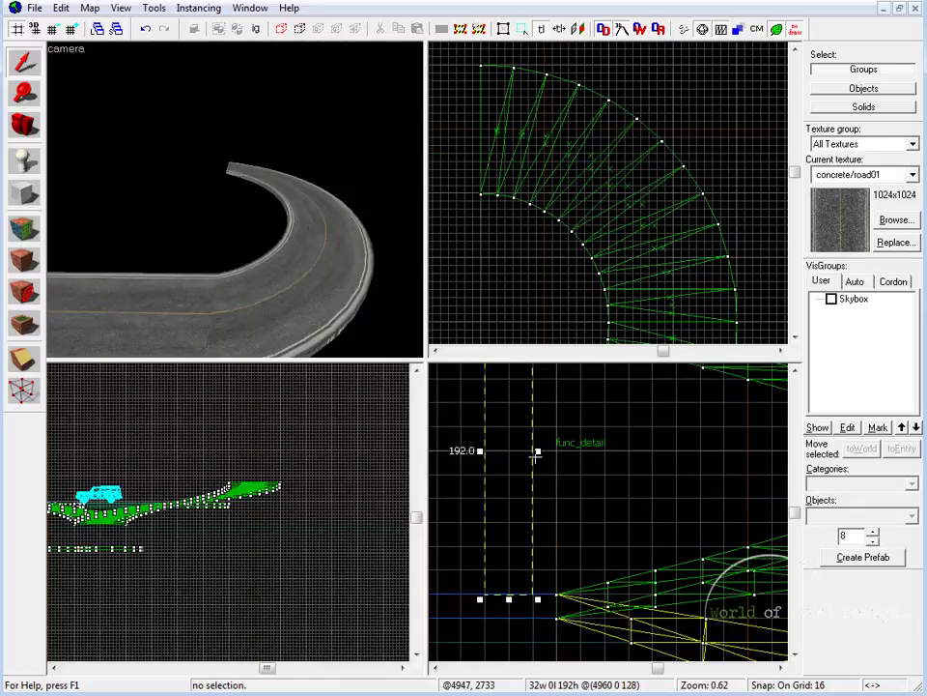
{"action": "key", "text": "shift+z"}
Step: Select the straight road segment leading into the half-circle curve in the 3D view and examine their join
{"action": "key", "text": "z"}
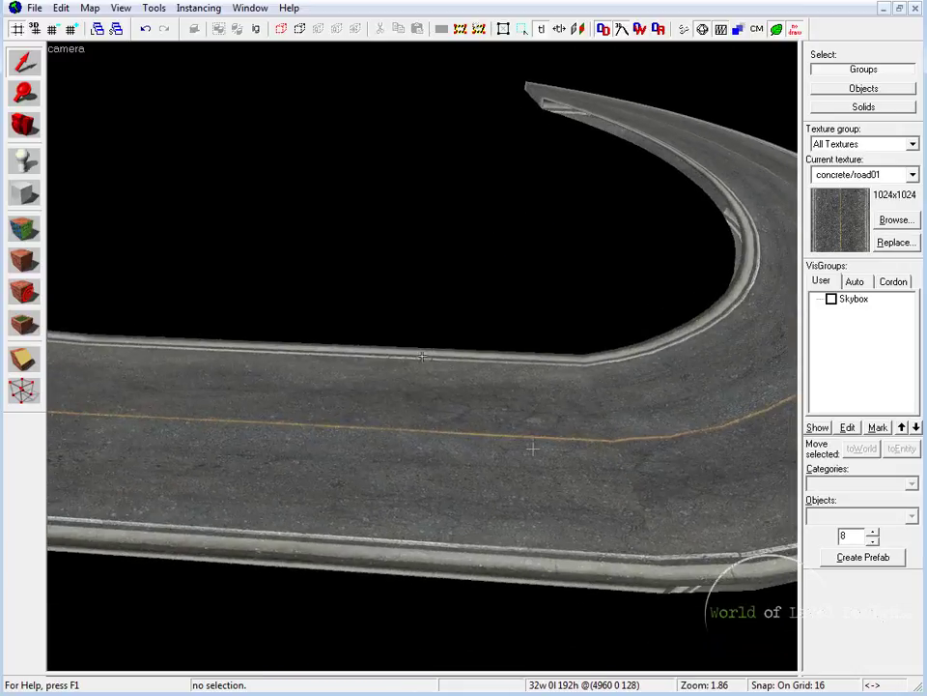
{"action": "key", "text": "z"}
{"action": "left_click", "coordinate": [534, 445]}
{"action": "key", "text": "z"}
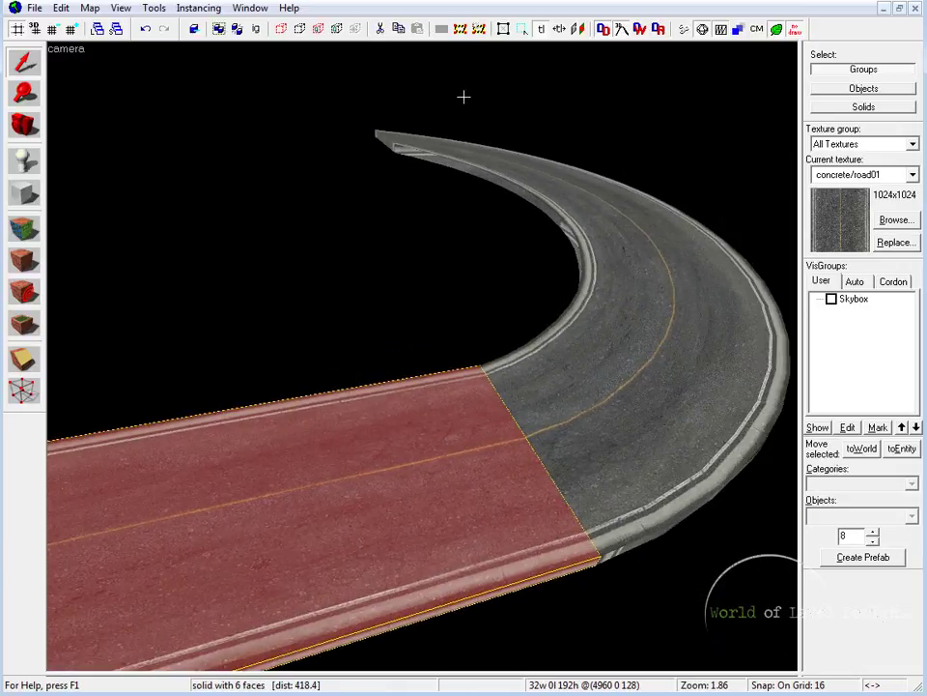
Step: Clear the straight segment's selection and select the sloped half-circle curve to examine its overall shape in the 3D view
{"action": "left_click", "coordinate": [482, 125]}
{"action": "key", "text": "z"}
{"action": "key", "text": "s"}
{"action": "key", "text": "z"}
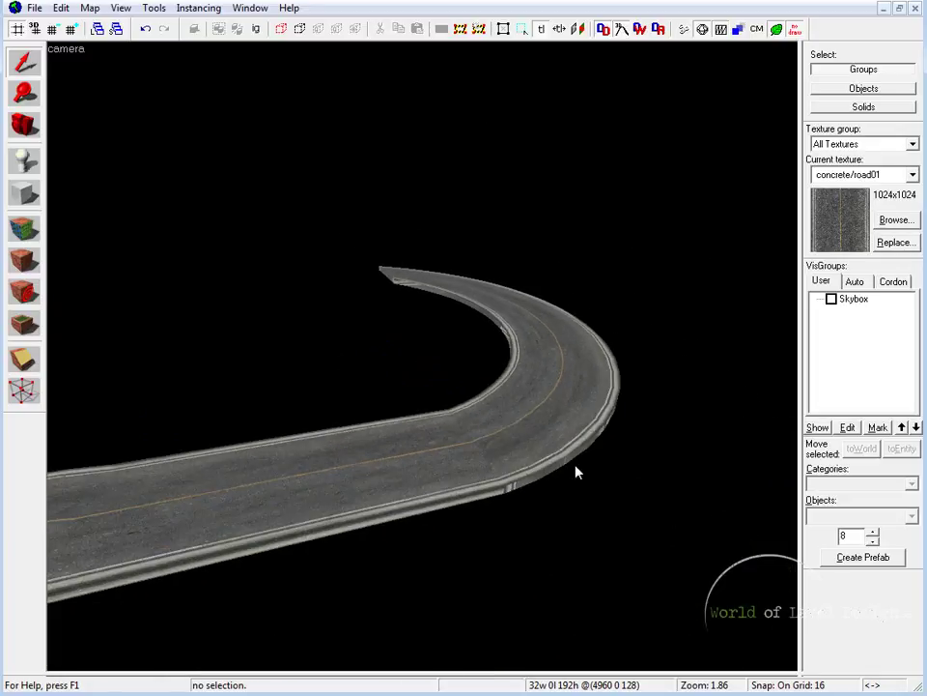
{"action": "key", "text": "z"}
{"action": "key", "text": "w"}
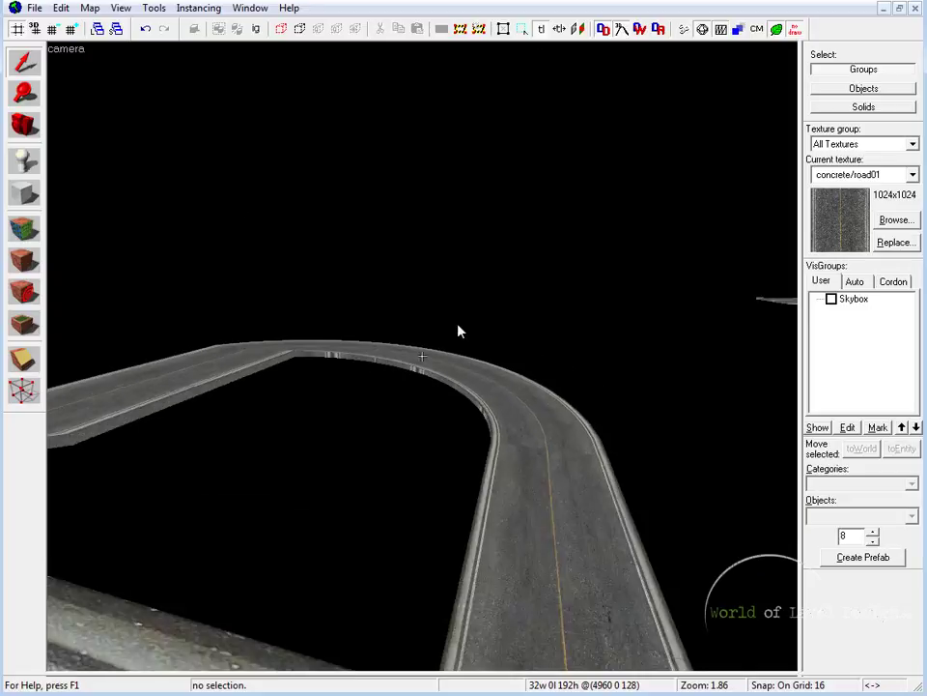
{"action": "left_click", "coordinate": [730, 573]}
{"action": "key", "text": "s"}
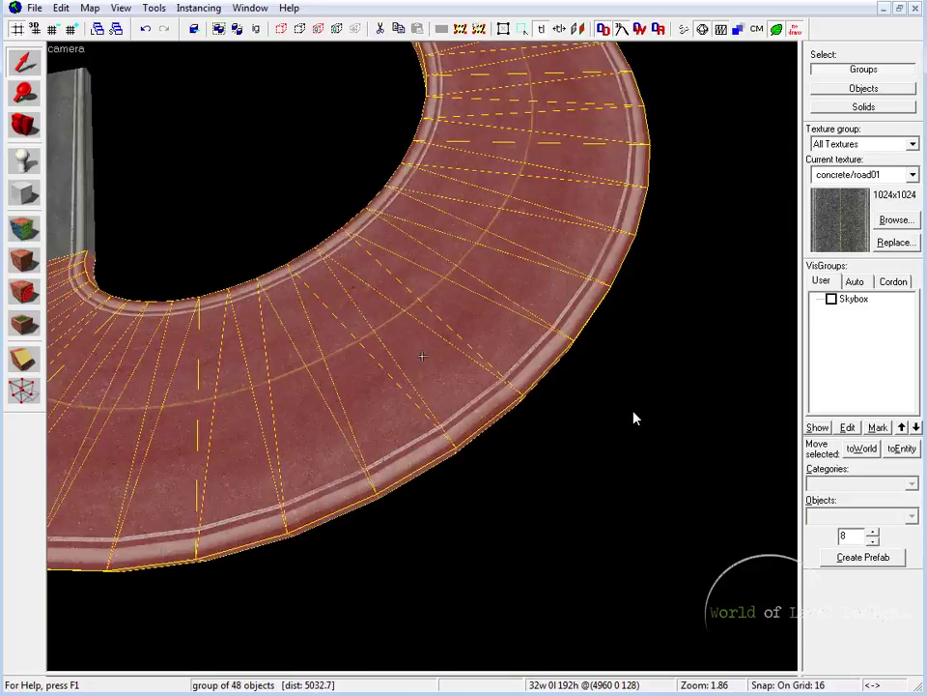
{"action": "key", "text": "z"}
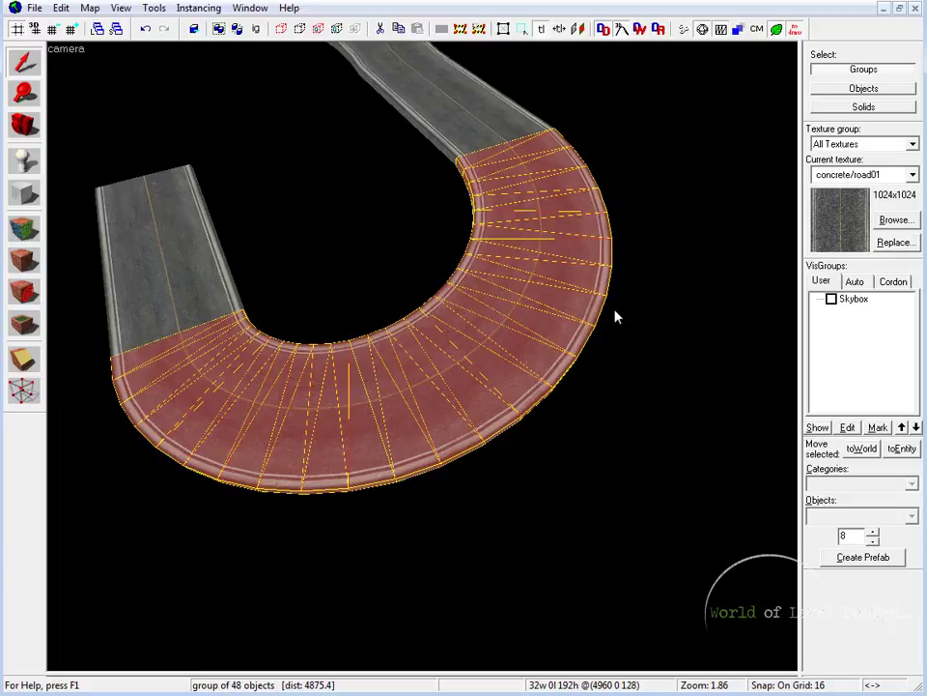
Step: Select the straight road segments at the half circle's two ends in turn, and reselect the curve between them
{"action": "left_click", "coordinate": [485, 118]}
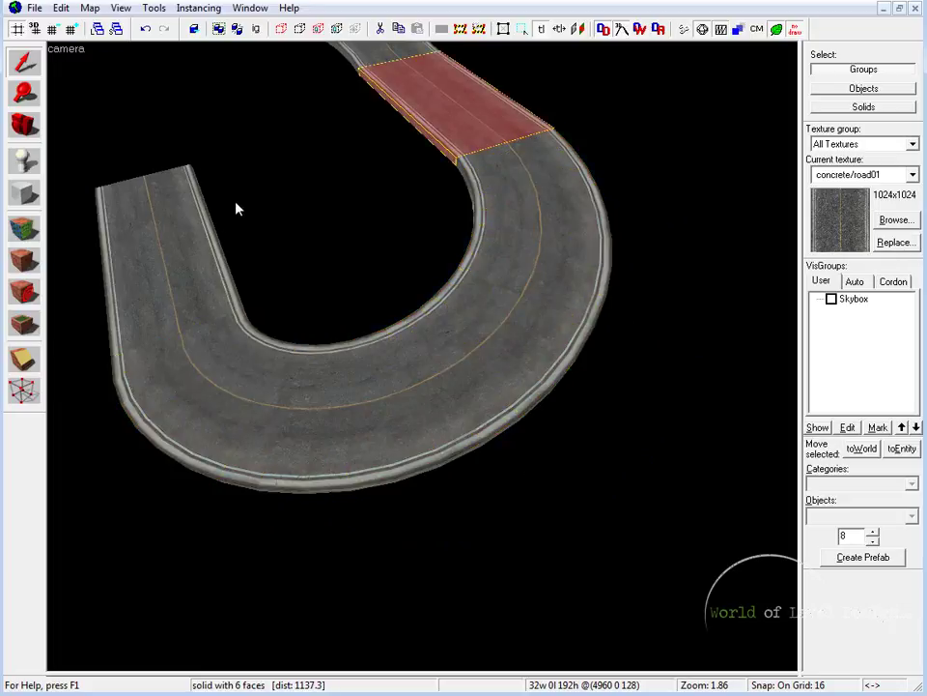
{"action": "left_click", "coordinate": [188, 215]}
{"action": "left_click", "coordinate": [541, 210]}
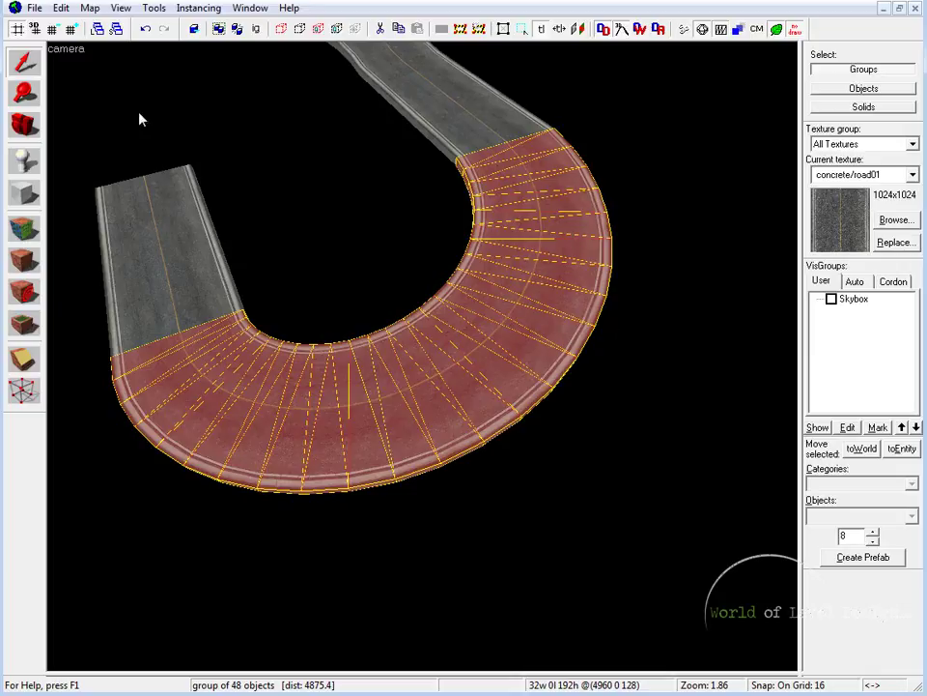
Step: Compare the heights of the straight roads at both ends of the half circle from a lower viewpoint, selecting each
{"action": "key", "text": "z"}
{"action": "key", "text": "z"}
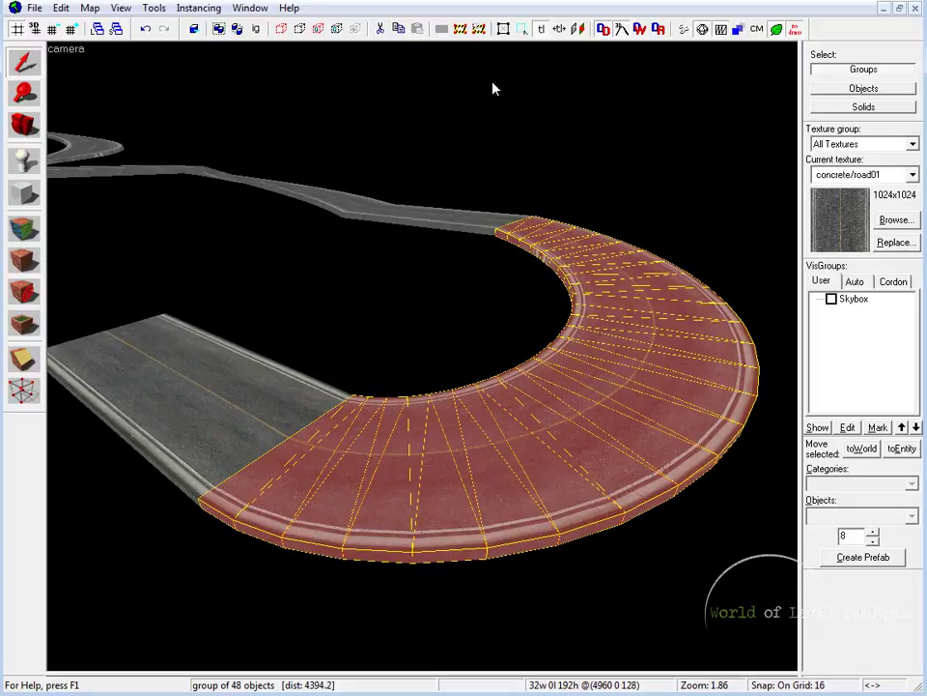
{"action": "left_click", "coordinate": [253, 392]}
{"action": "left_click", "coordinate": [395, 212]}
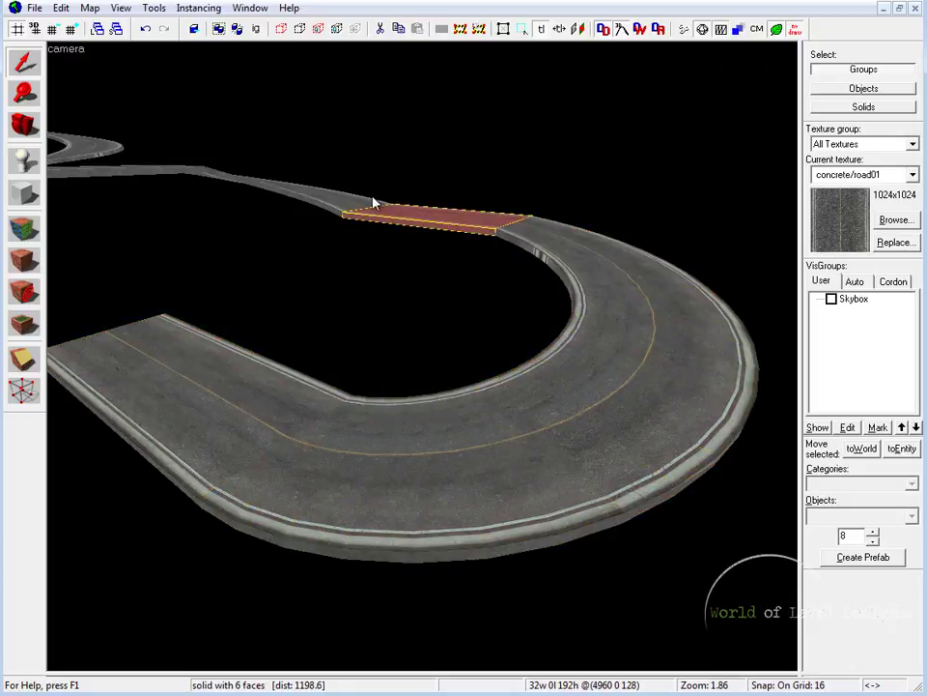
{"action": "key", "text": "ctrl+z"}
{"action": "key", "text": "ctrl+y"}
{"action": "left_click", "coordinate": [207, 386]}
{"action": "key", "text": "z"}
{"action": "key", "text": "z"}
{"action": "left_click", "coordinate": [397, 311]}
{"action": "left_click", "coordinate": [427, 318]}
{"action": "key", "text": "z"}
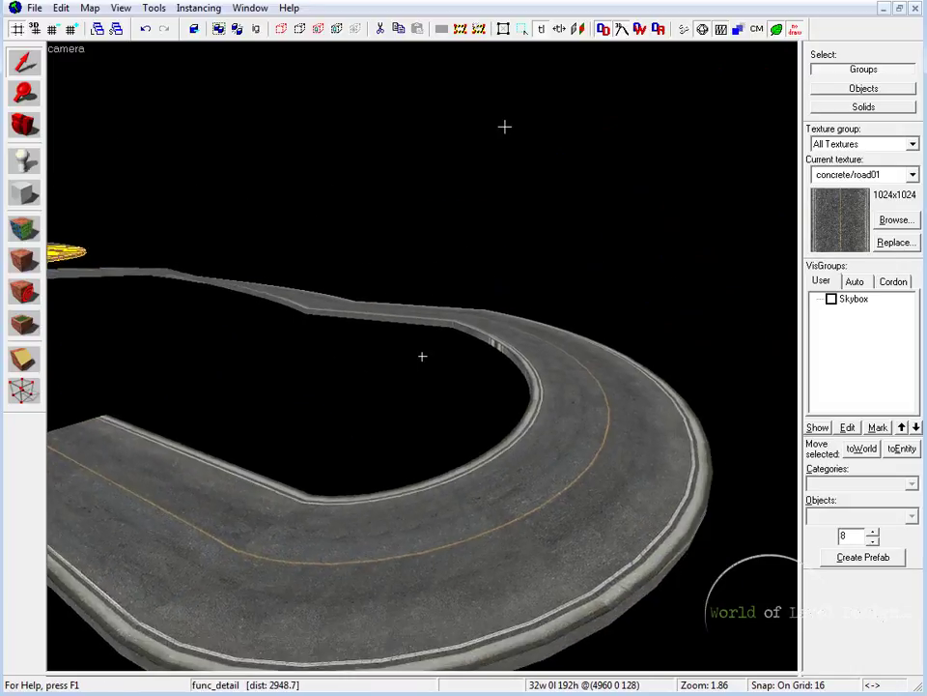
Step: Select the half-circle curve again and examine its slope against the whole road course from near and far
{"action": "key", "text": "w"}
{"action": "key", "text": "z"}
{"action": "left_click", "coordinate": [512, 374]}
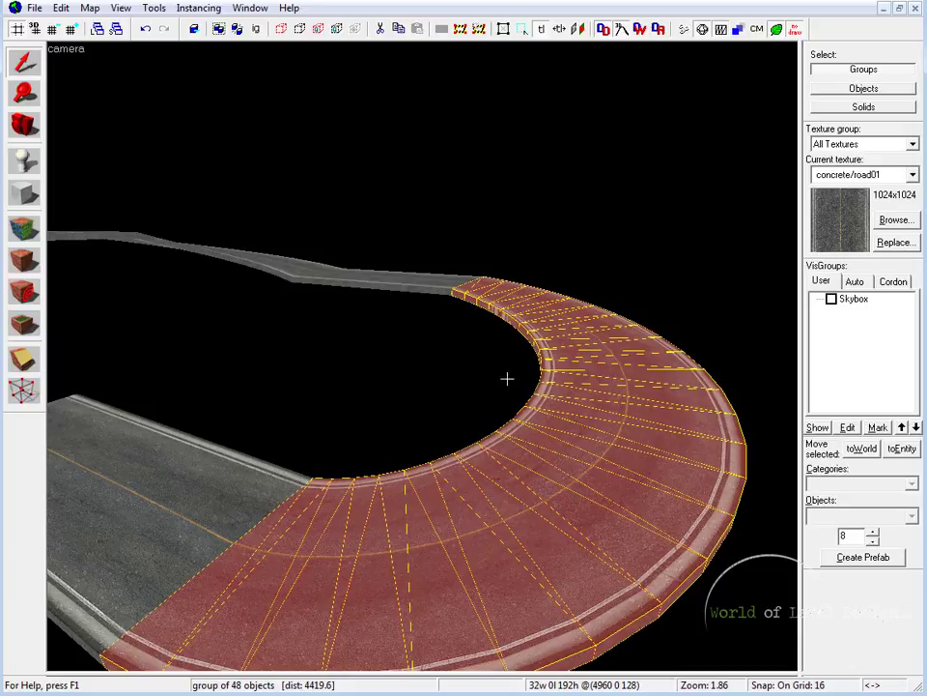
{"action": "key", "text": "z"}
{"action": "key", "text": "s"}
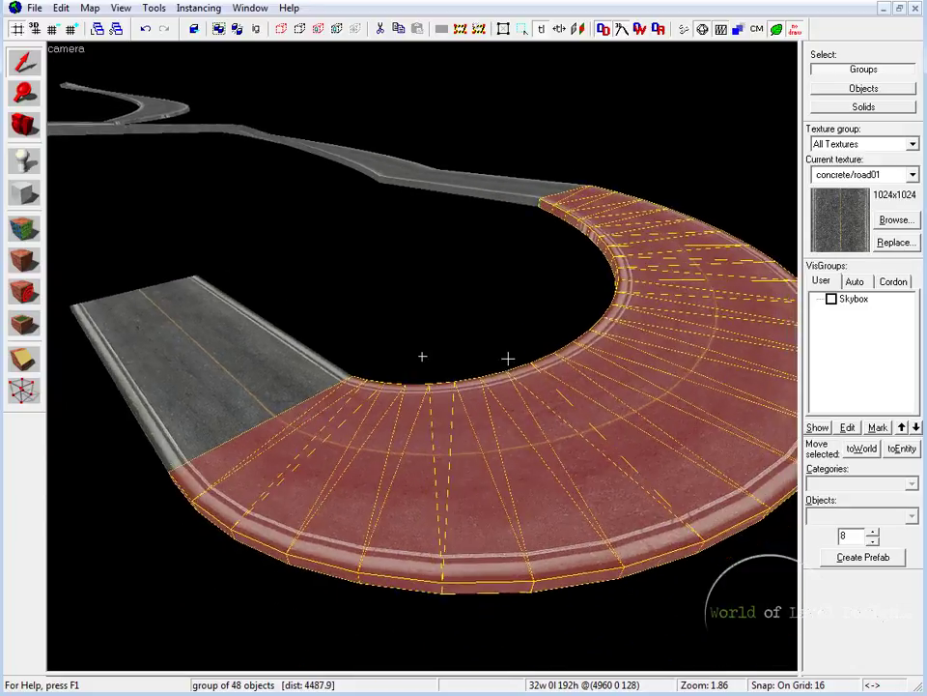
{"action": "key", "text": "z"}
{"action": "key", "text": "z"}
{"action": "key", "text": "s"}
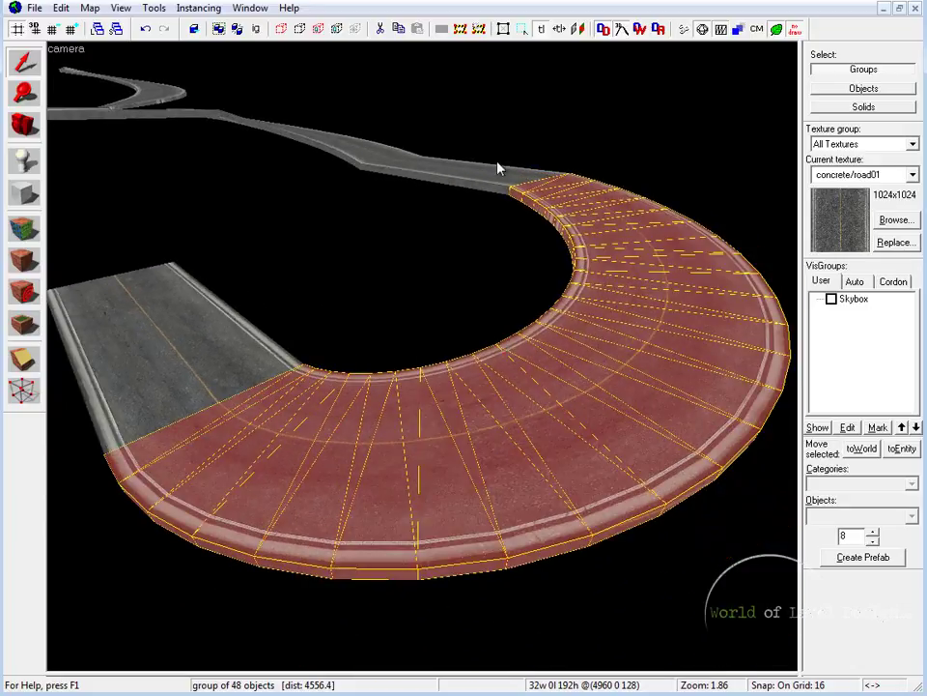
{"action": "key", "text": "z"}
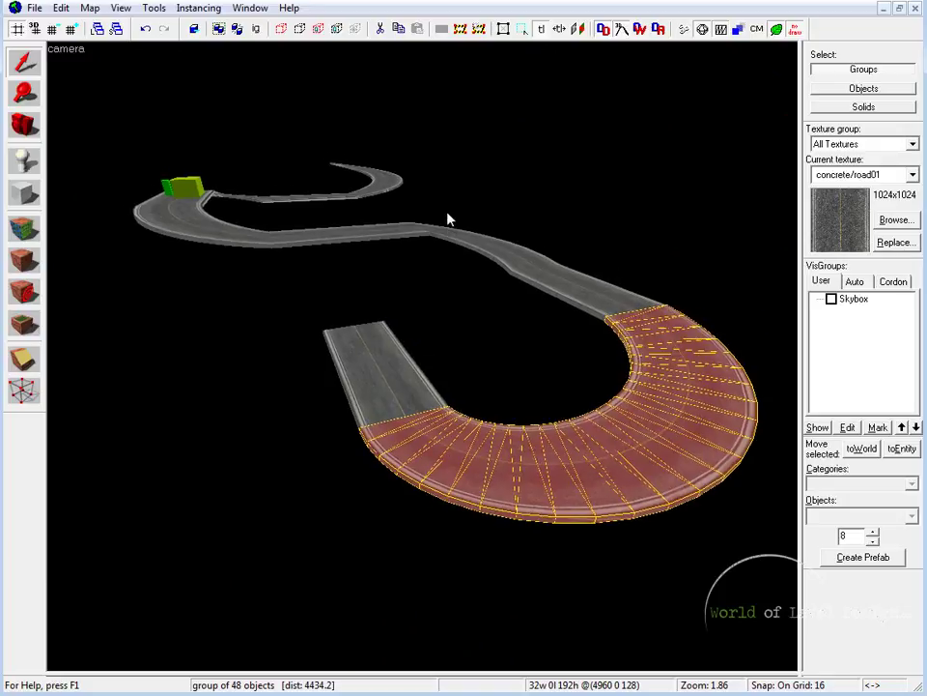
Step: Reselect the half-circle curve and inspect up close where its near end meets the straight road
{"action": "left_click", "coordinate": [615, 282]}
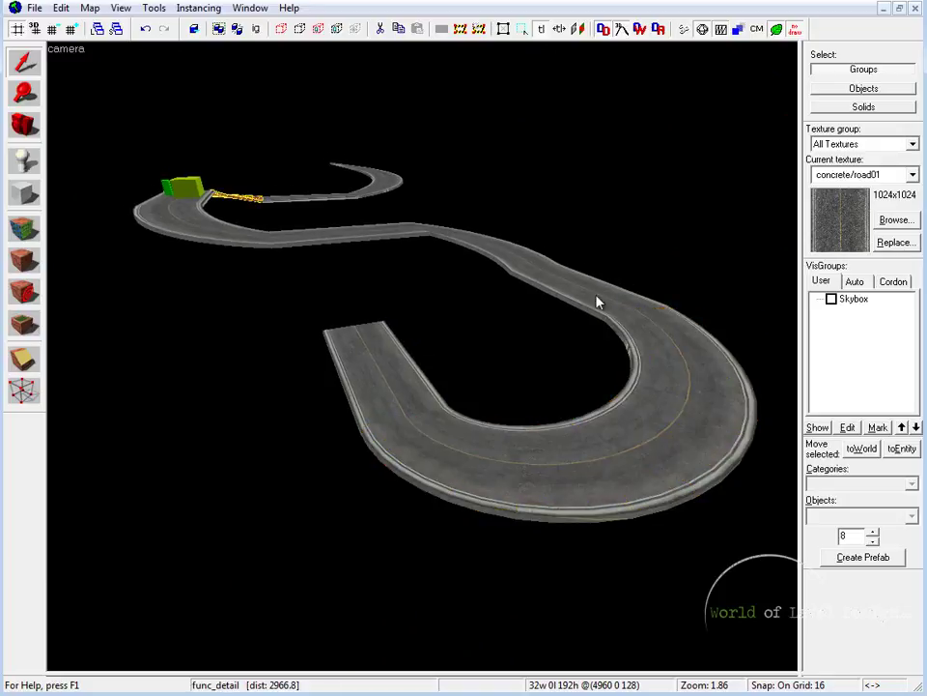
{"action": "key", "text": "z"}
{"action": "key", "text": "w"}
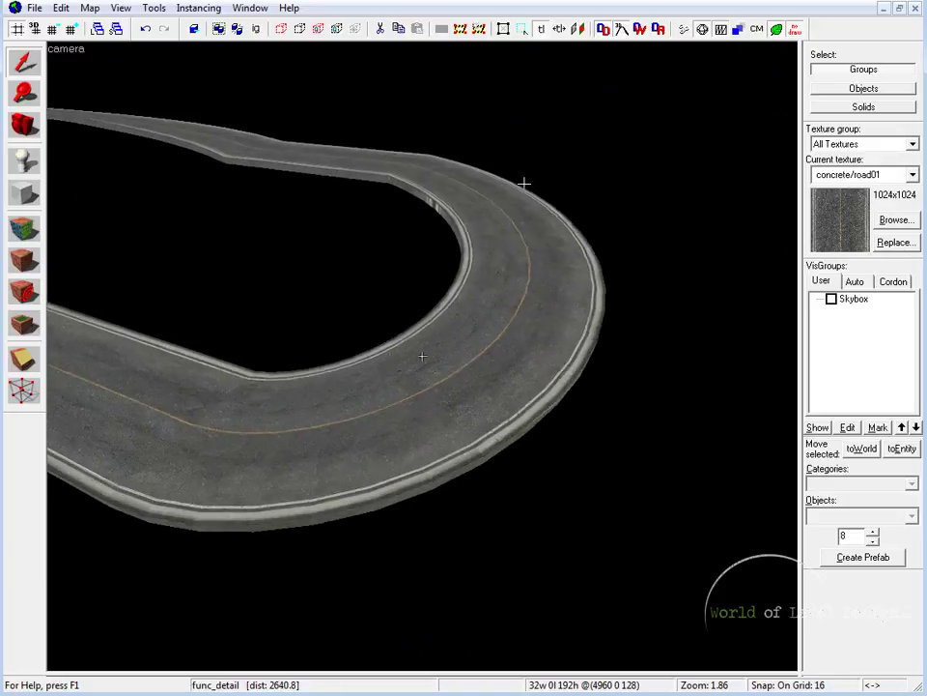
{"action": "left_click", "coordinate": [519, 332]}
{"action": "key", "text": "z"}
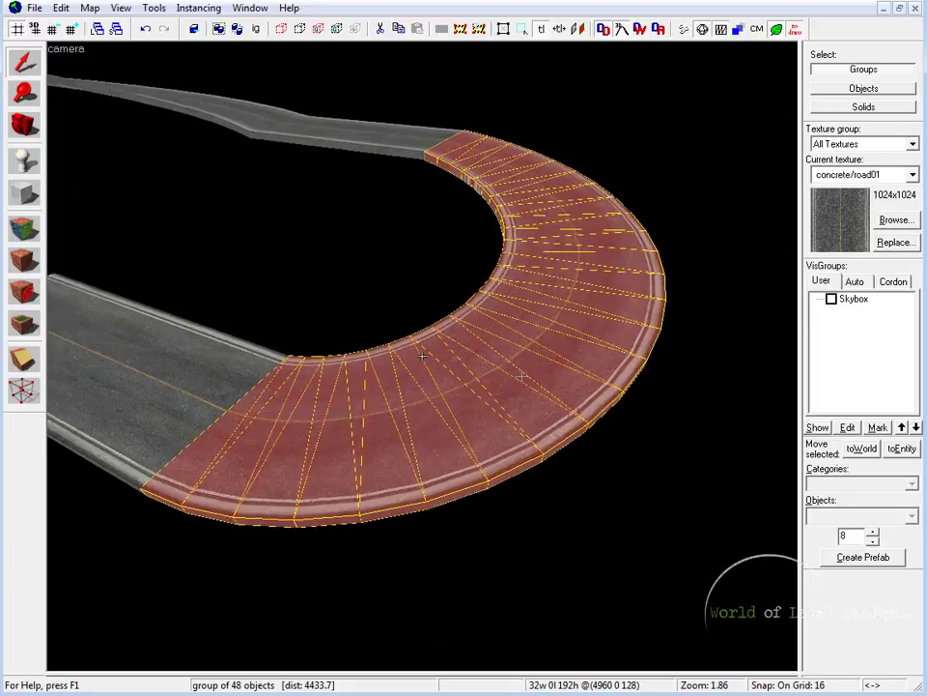
{"action": "key", "text": "w"}
{"action": "key", "text": "s"}
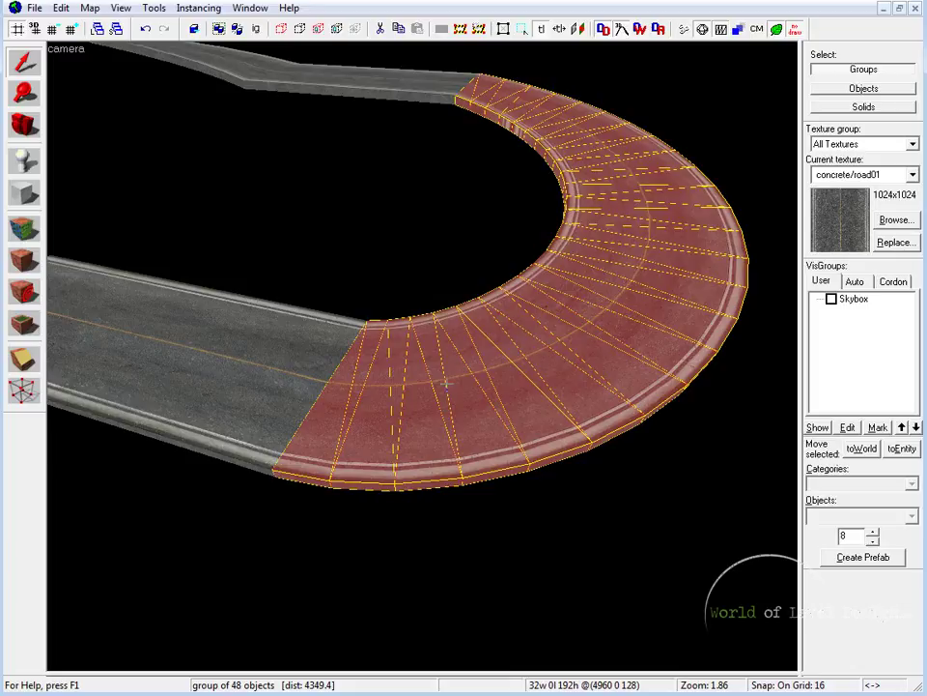
Step: View the selected half circle from several sides, checking its inner edge and its joins with both straight roads
{"action": "key", "text": "a"}
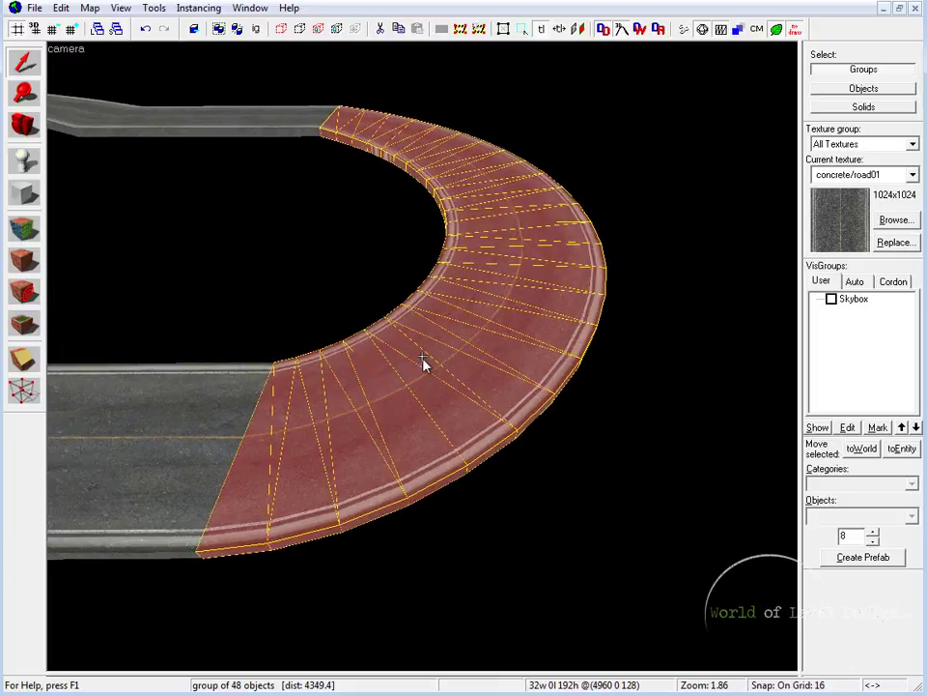
{"action": "key", "text": "d"}
{"action": "key", "text": "s"}
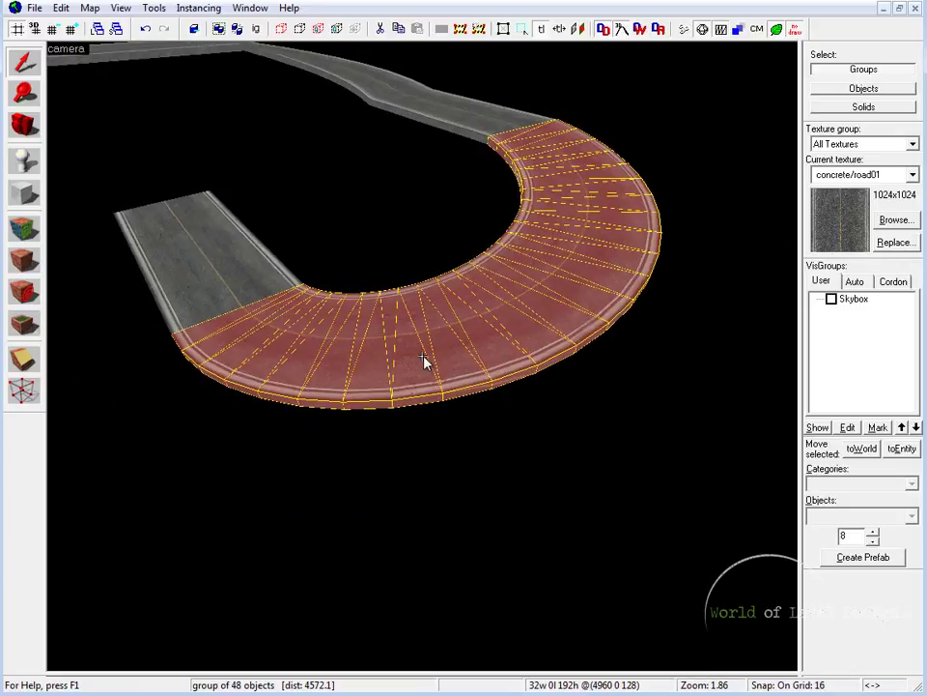
{"action": "key", "text": "z"}
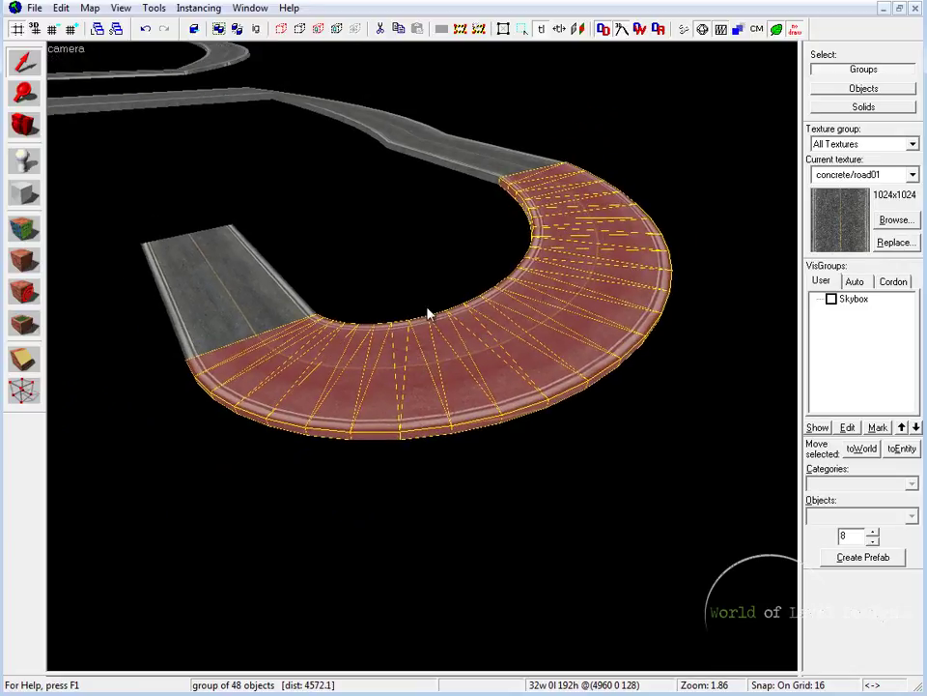
{"action": "left_click", "coordinate": [497, 455]}
{"action": "left_click", "coordinate": [424, 364]}
{"action": "key", "text": "z"}
{"action": "key", "text": "w"}
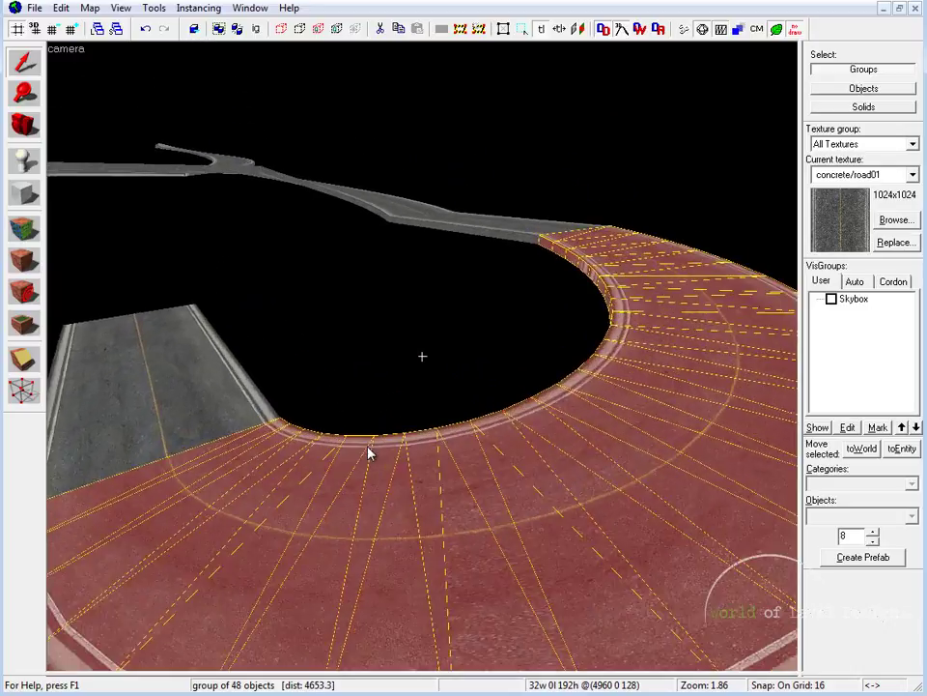
{"action": "key", "text": "a"}
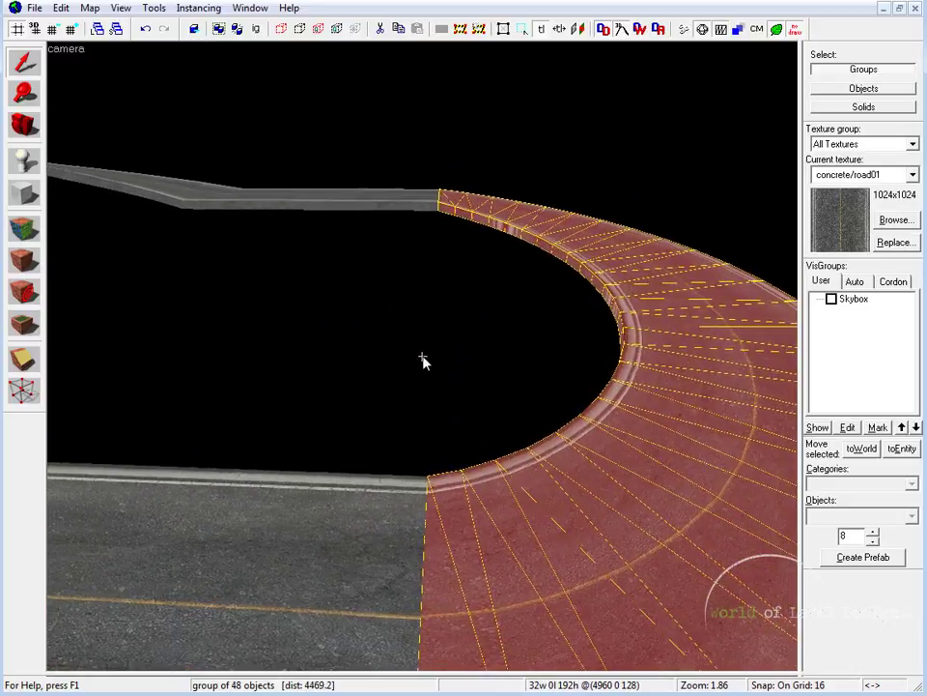
{"action": "key", "text": "s"}
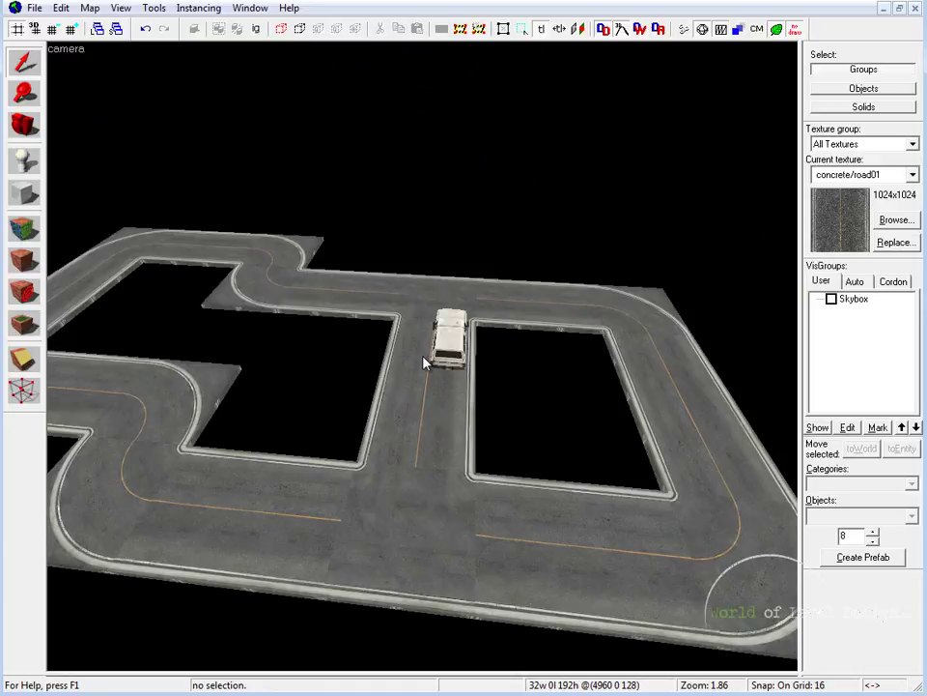
Step: Tour the flat road examples and select the curved end piece and straight segment at the crossroads above the circular road
{"action": "left_click", "coordinate": [433, 340]}
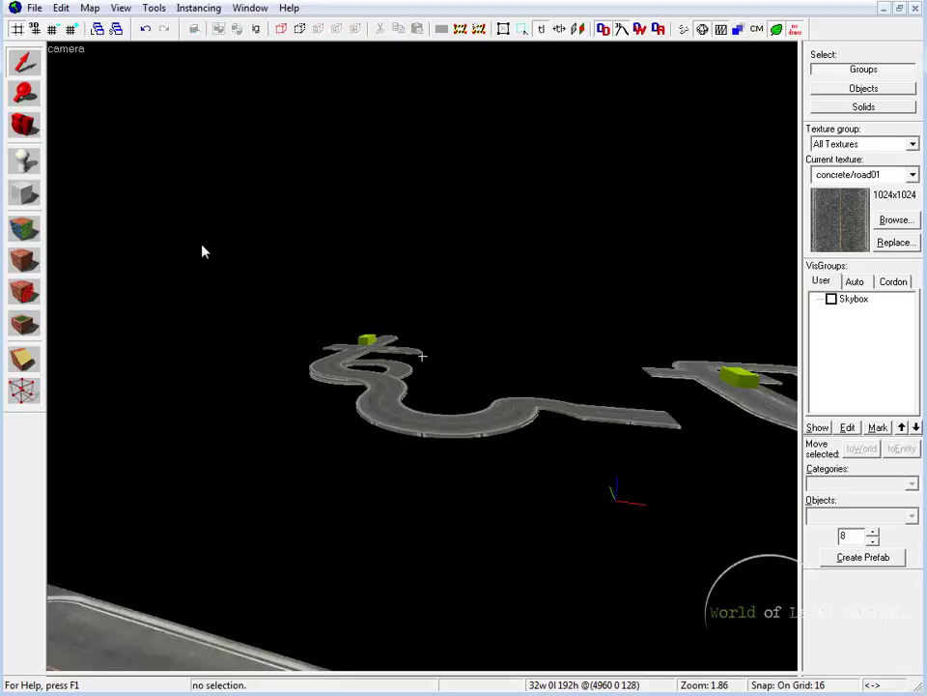
{"action": "left_click_drag", "start_coordinate": [201, 250], "coordinate": [646, 570]}
{"action": "key", "text": "w"}
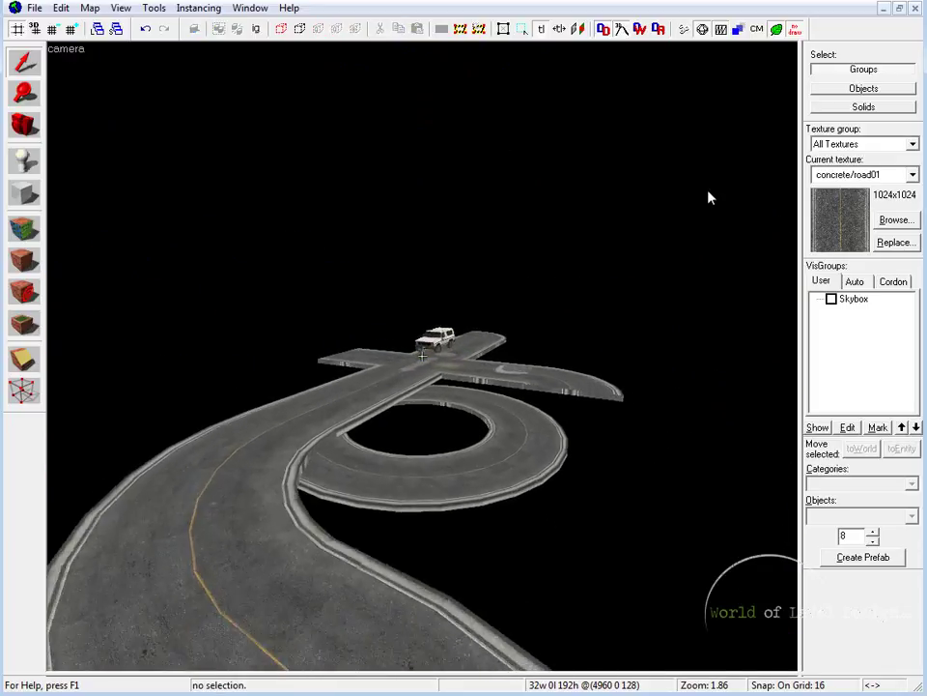
{"action": "left_click", "coordinate": [391, 314]}
{"action": "left_click", "coordinate": [424, 365]}
{"action": "left_click", "coordinate": [429, 362]}
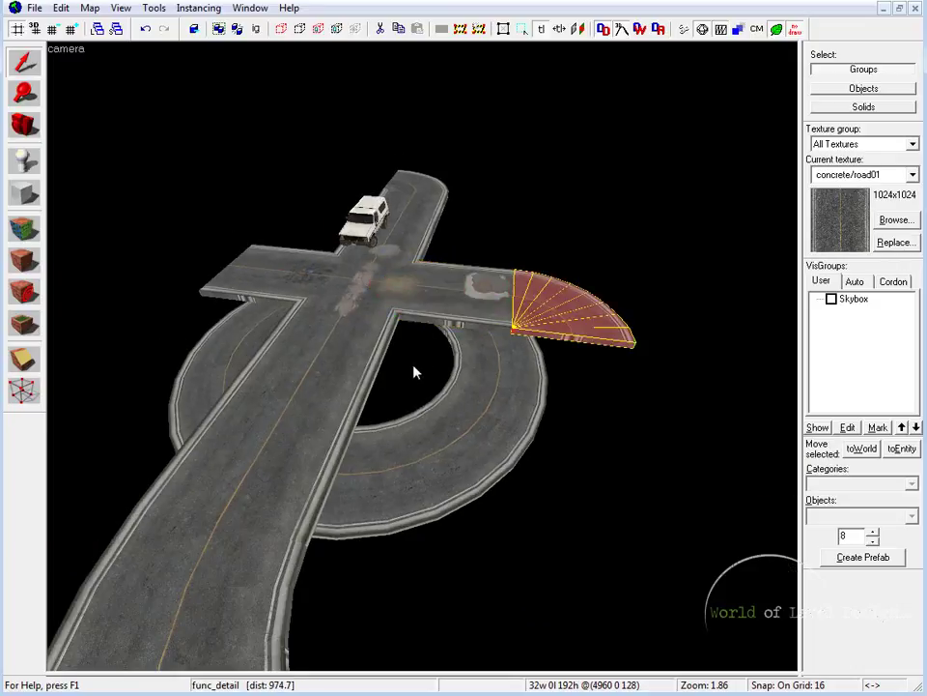
{"action": "left_click", "coordinate": [425, 364]}
{"action": "left_click", "coordinate": [248, 332]}
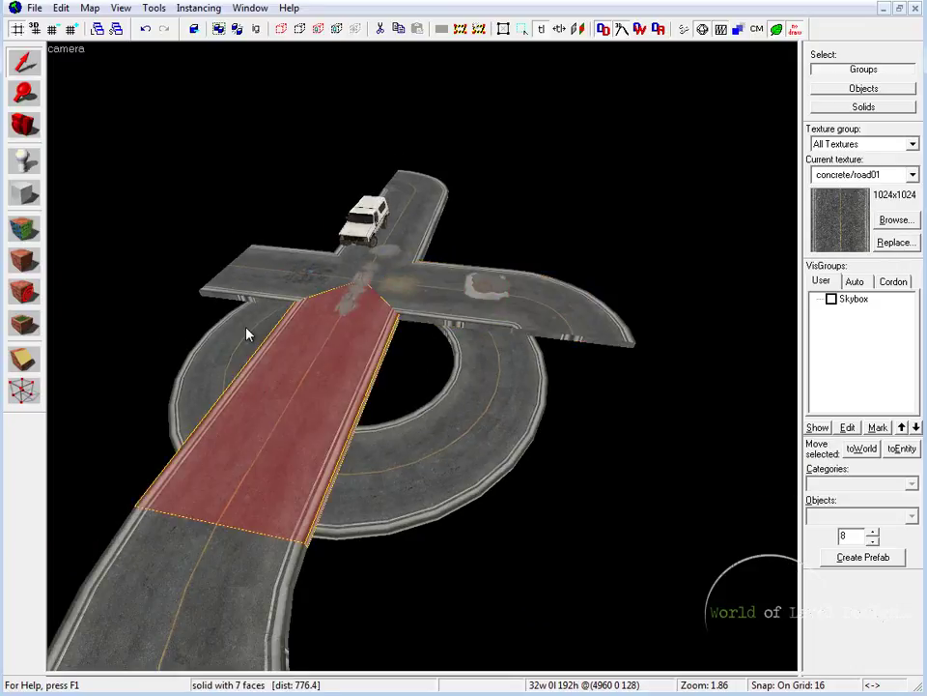
Step: Follow the winding road leading away from the crossroads and select its large curve to examine how the bends connect
{"action": "key", "text": "w"}
{"action": "key", "text": "a"}
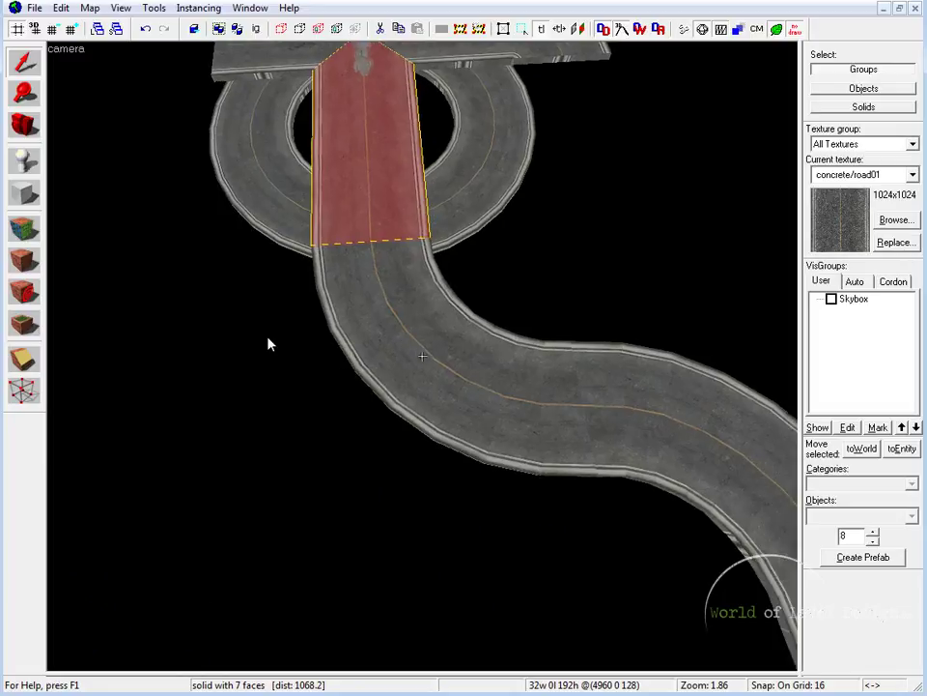
{"action": "left_click", "coordinate": [422, 356]}
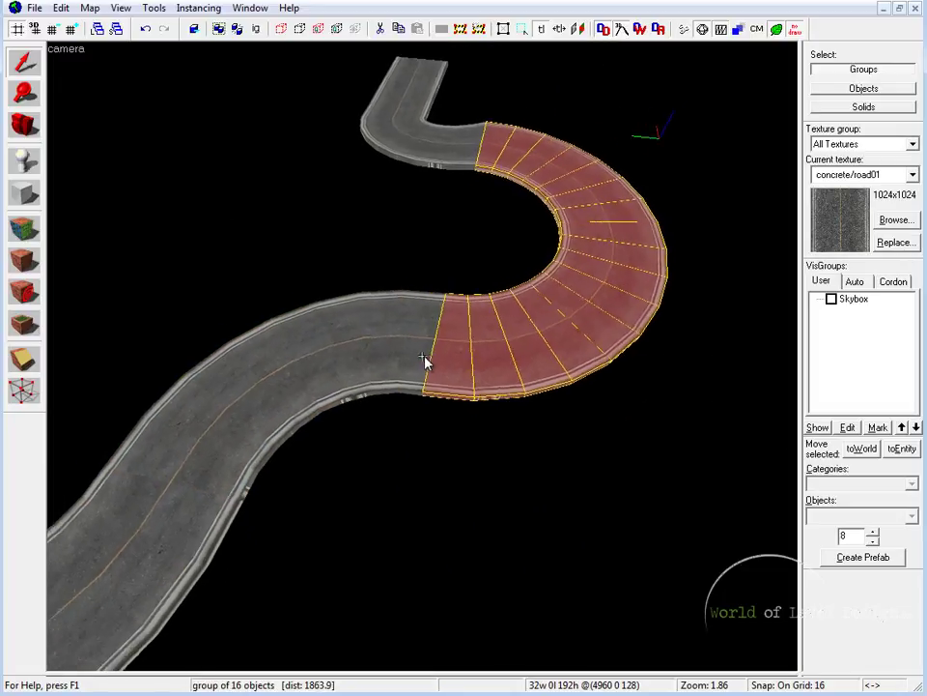
{"action": "key", "text": "d"}
{"action": "key", "text": "d"}
{"action": "key", "text": "w"}
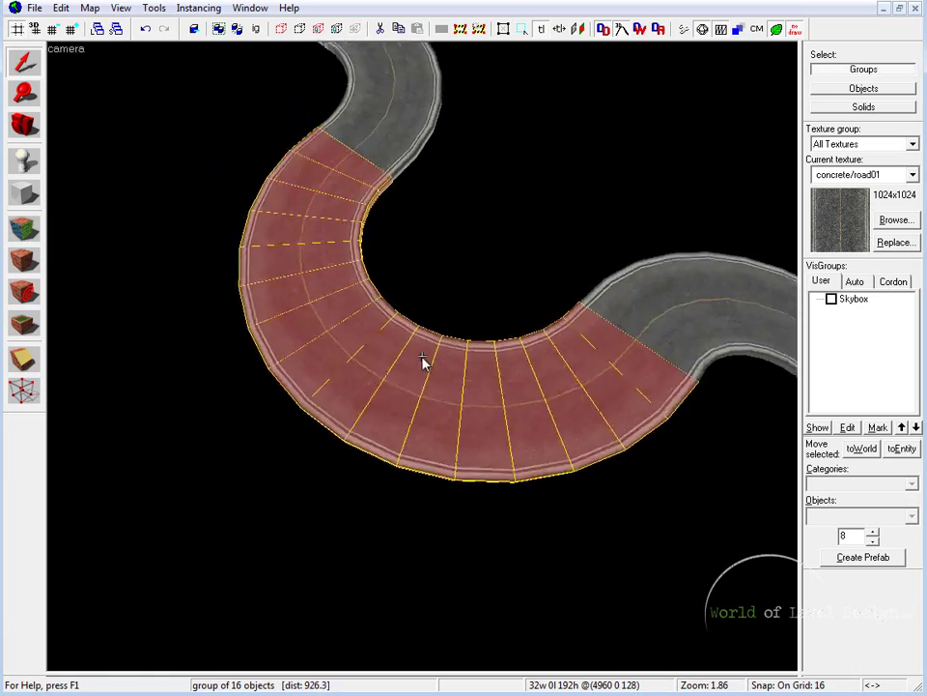
{"action": "key", "text": "d"}
{"action": "key", "text": "w"}
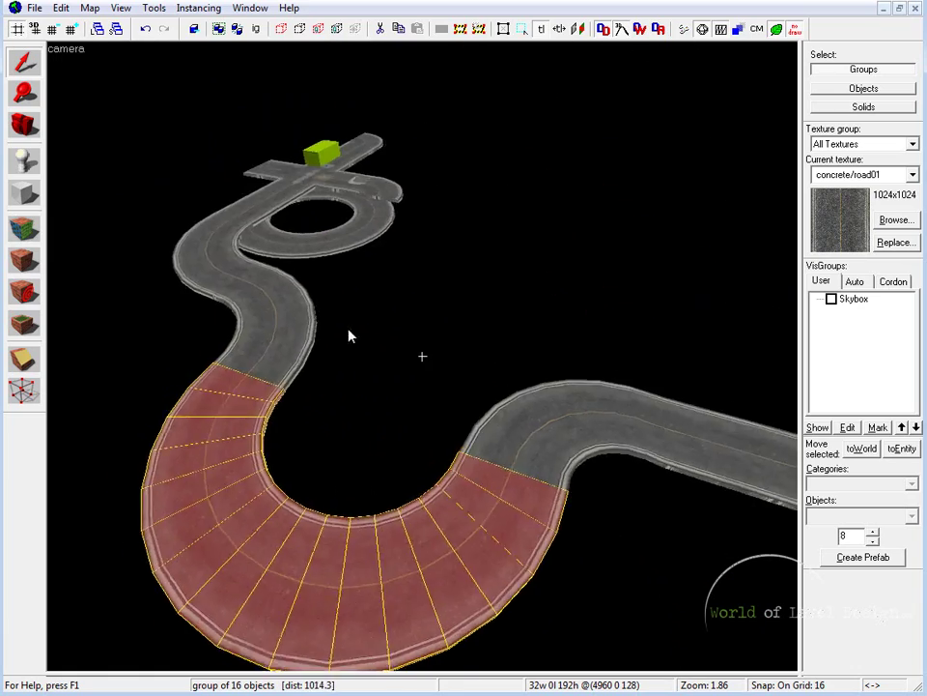
Step: Fly to the hilly road with the parked vehicle and select its sloped curve to examine the join with the straight segment
{"action": "key", "text": "w"}
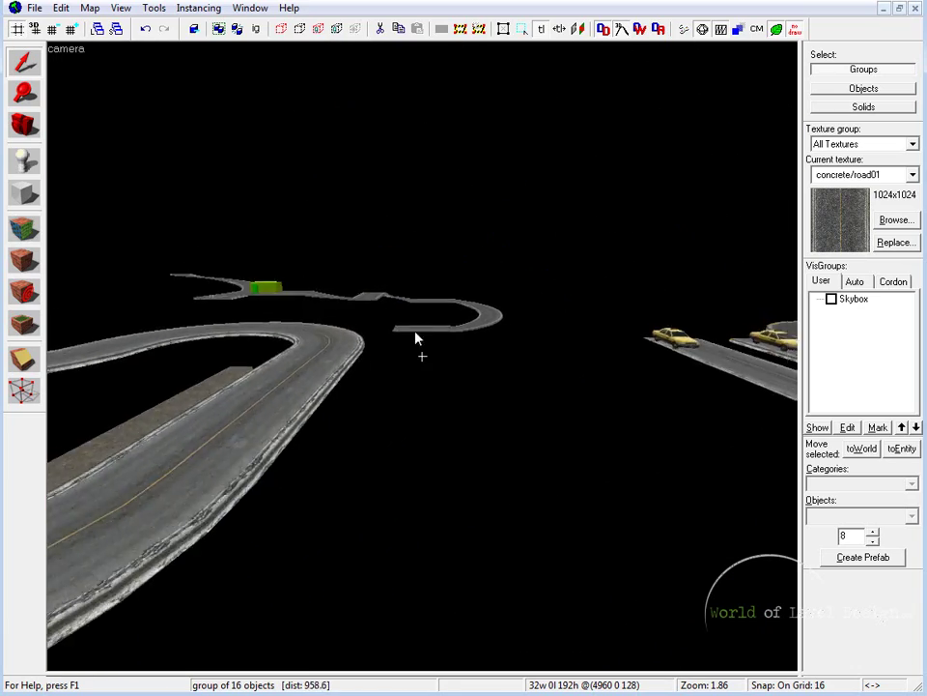
{"action": "key", "text": "w"}
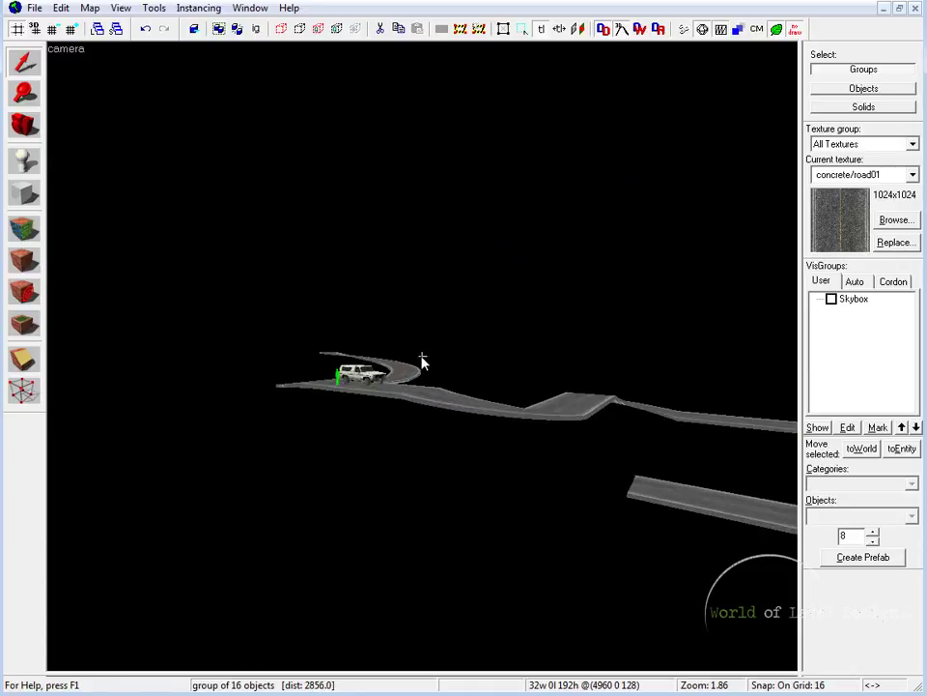
{"action": "left_click", "coordinate": [422, 364]}
{"action": "key", "text": "d"}
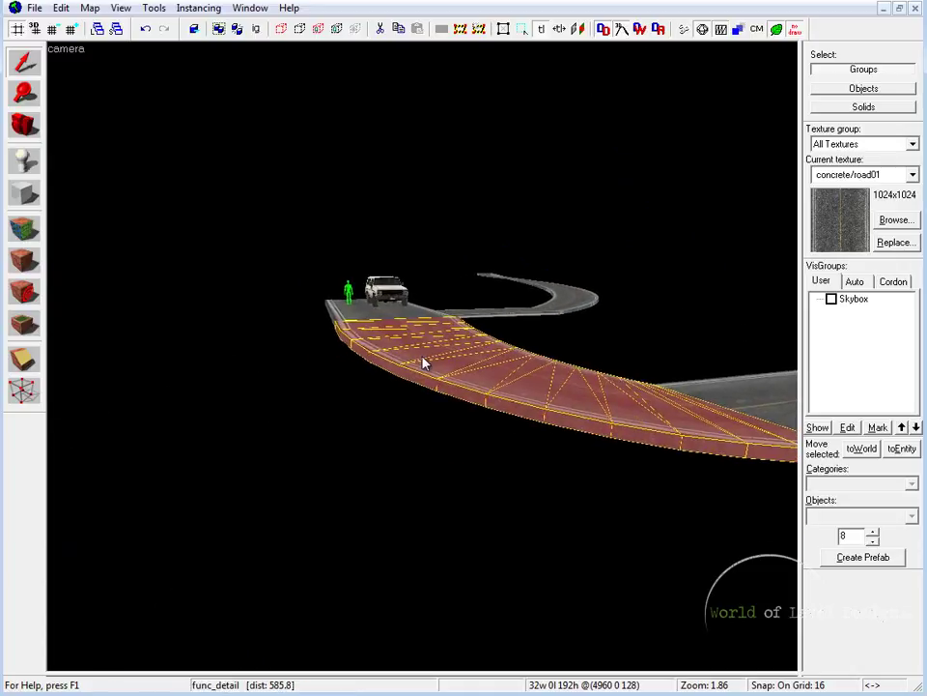
{"action": "key", "text": "d"}
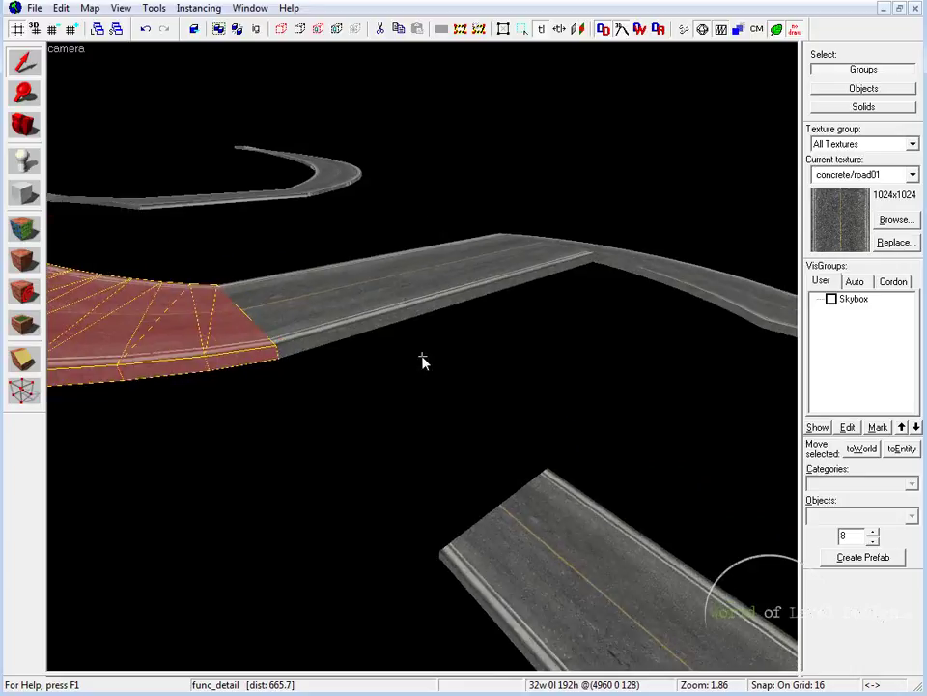
Step: Select the half-circle bend and the distant sloped curve to examine how each joins its neighbouring straight road
{"action": "left_click", "coordinate": [422, 363]}
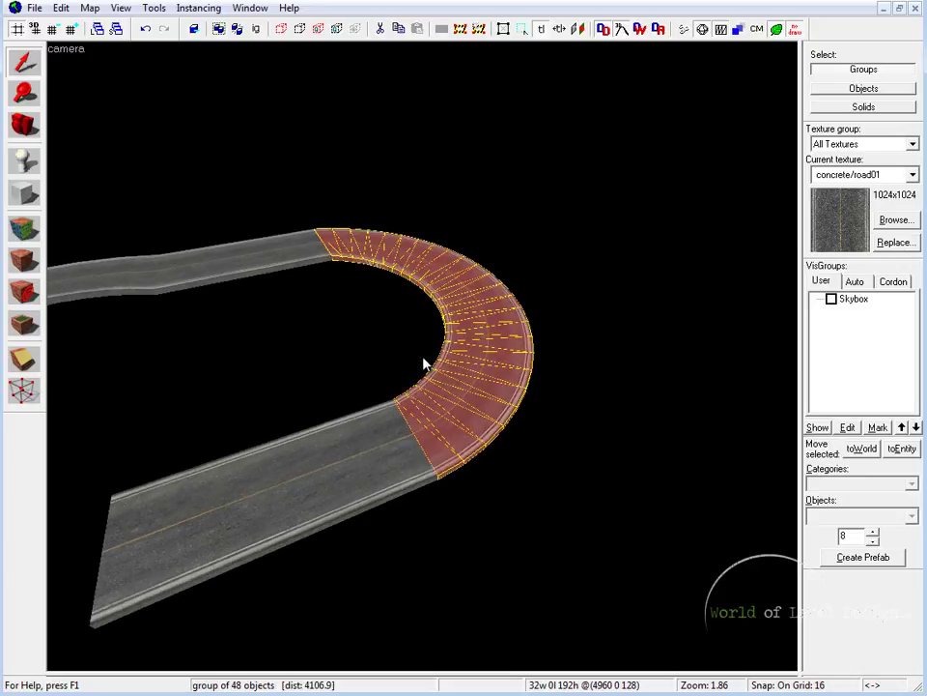
{"action": "key", "text": "Up"}
{"action": "left_click", "coordinate": [367, 352]}
{"action": "left_click", "coordinate": [357, 348]}
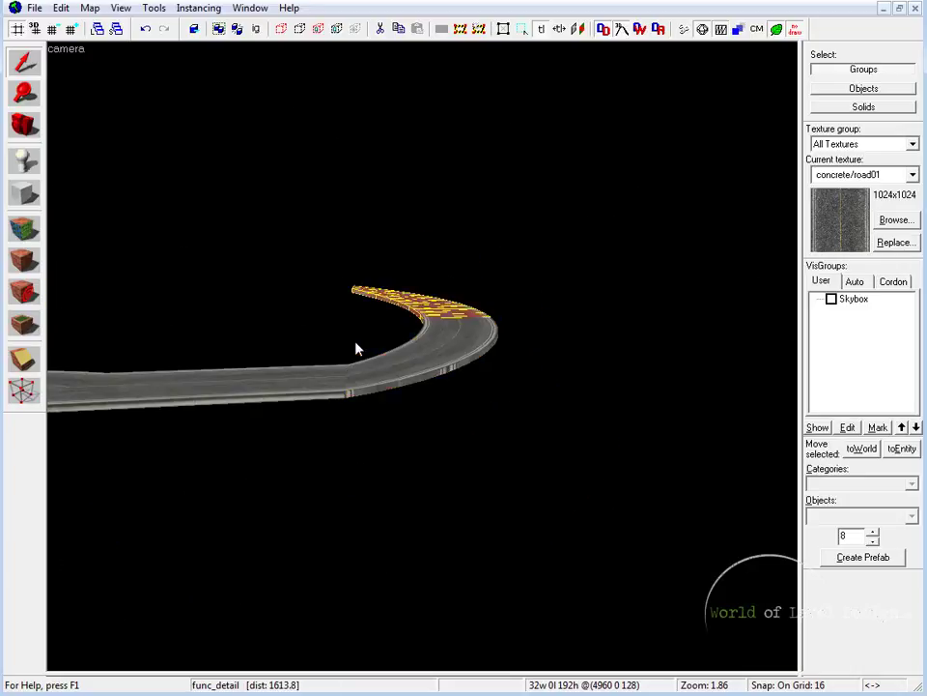
Step: Follow the hilly road past the parked vehicle to the half circle that leads into the straight end segment
{"action": "key", "text": "w"}
{"action": "key", "text": "Down"}
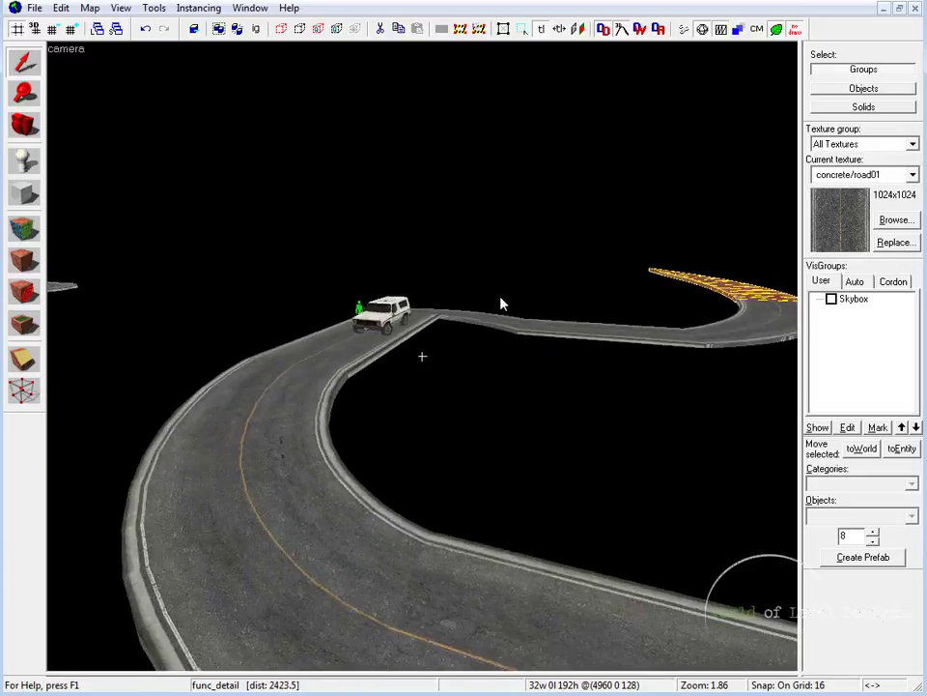
{"action": "left_click_drag", "start_coordinate": [478, 297], "coordinate": [637, 350]}
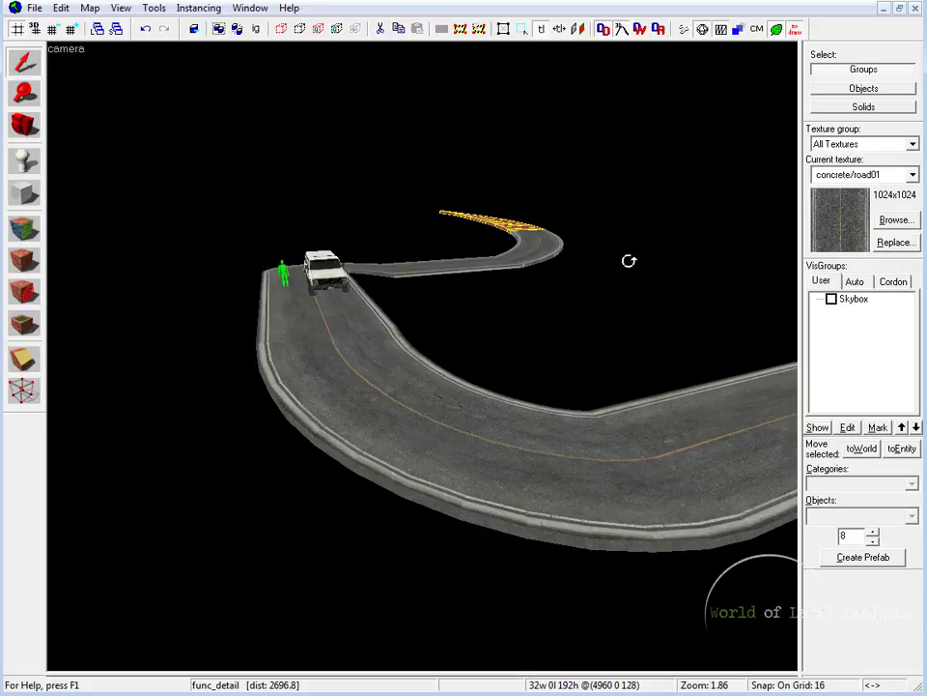
{"action": "key", "text": "w"}
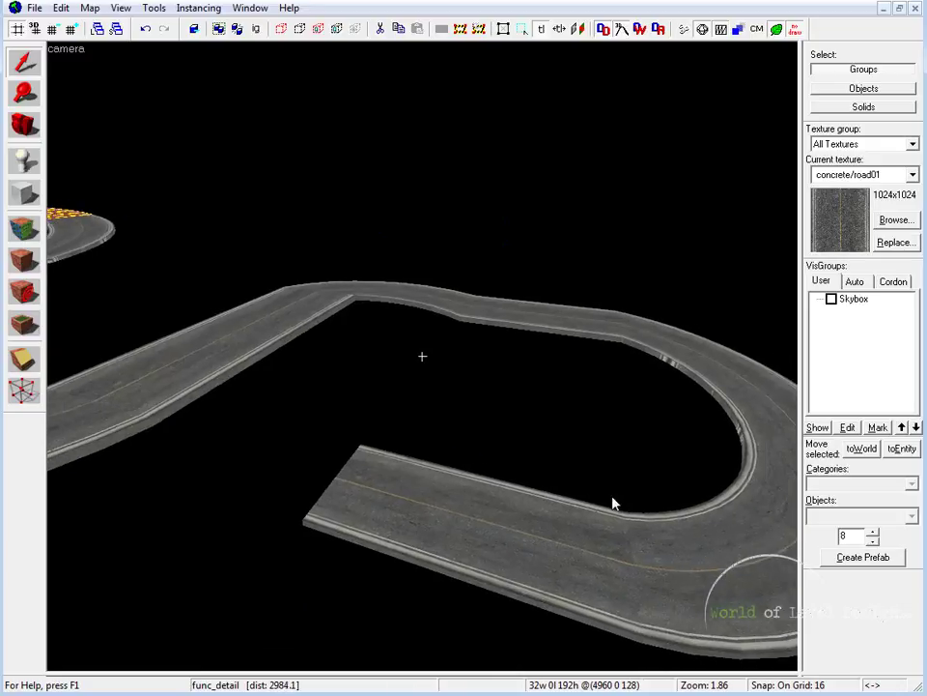
{"action": "key", "text": "z"}
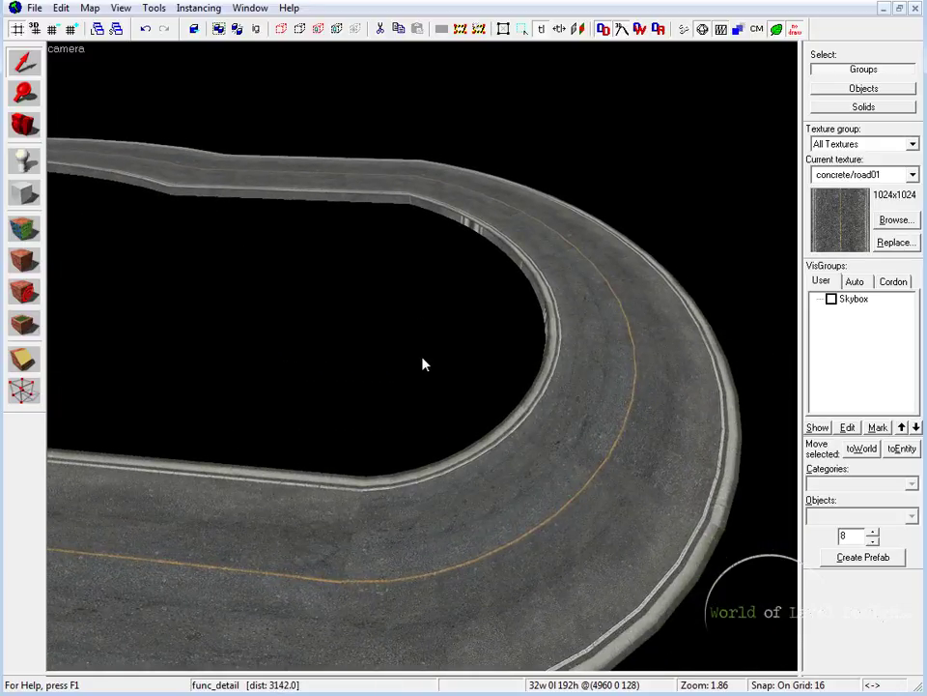
Step: Select the half circle at the road's end and examine its slope, inner edge and joins with both straight roads from several angles
{"action": "key", "text": "z"}
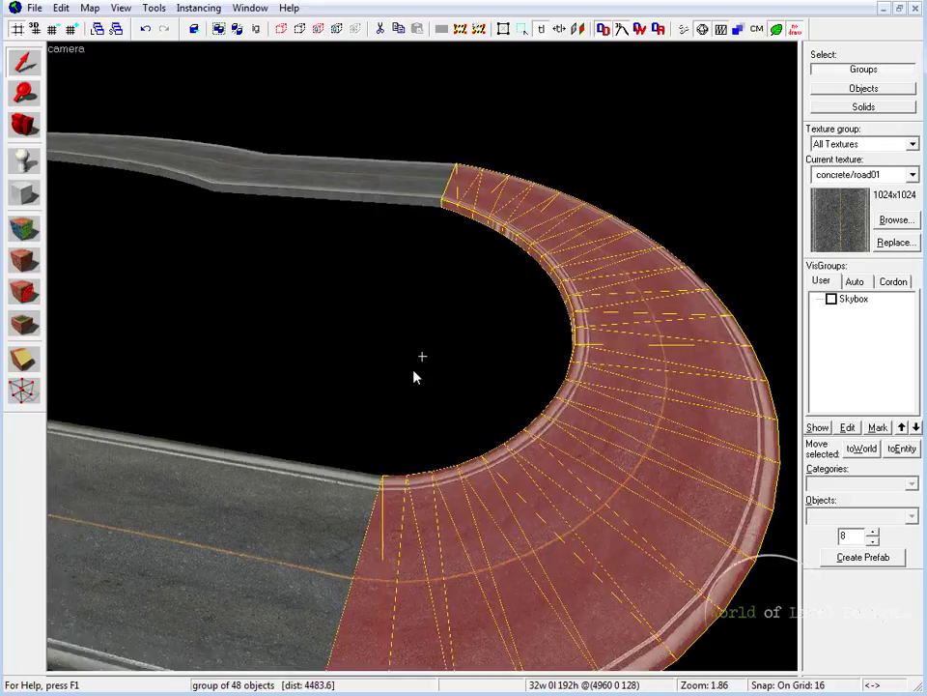
{"action": "key", "text": "d"}
{"action": "key", "text": "z"}
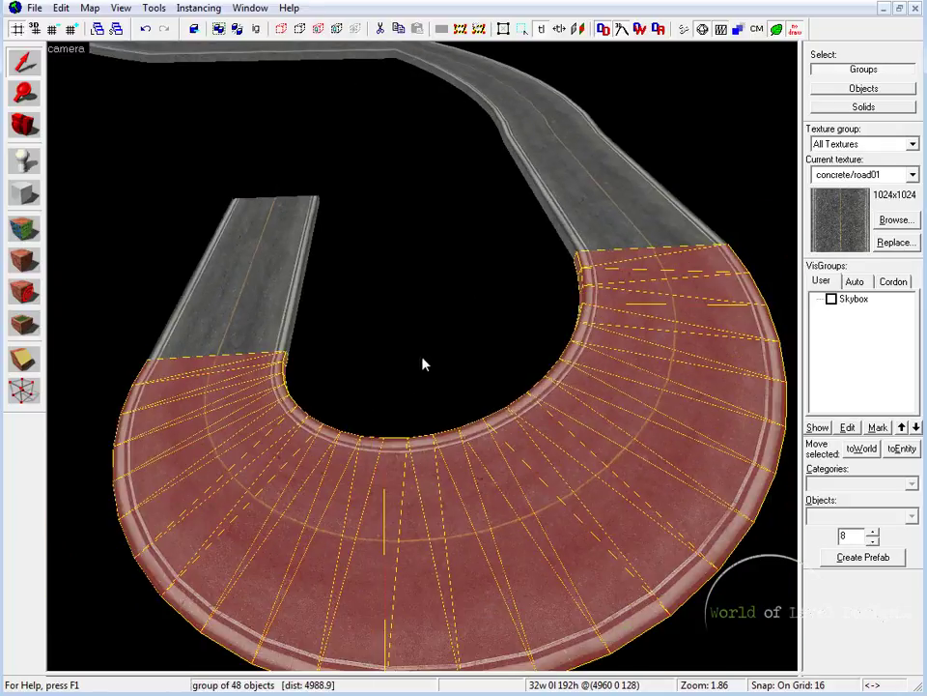
{"action": "key", "text": "z"}
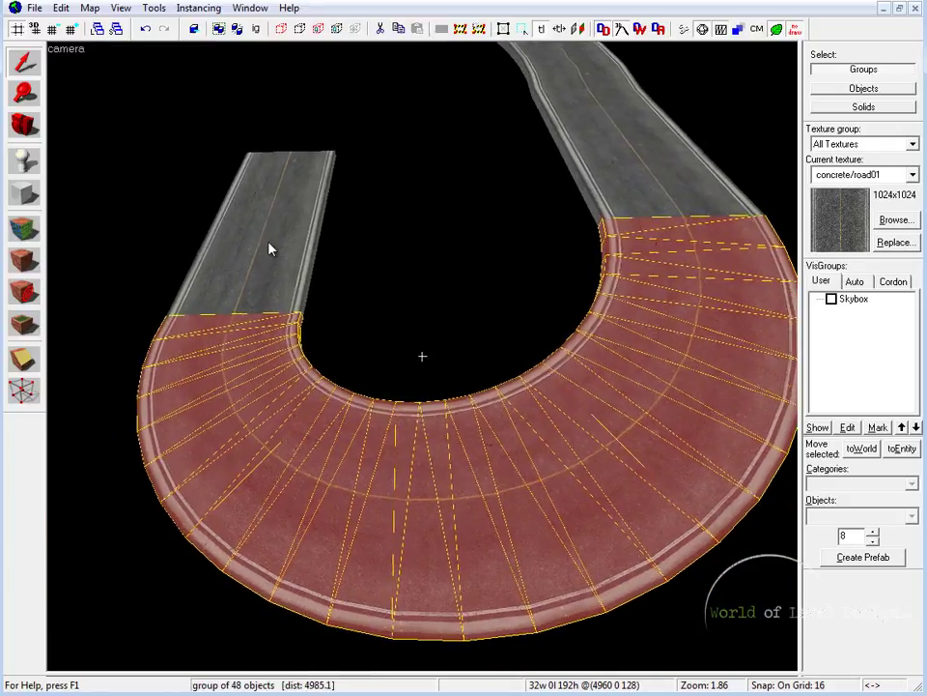
{"action": "key", "text": "z"}
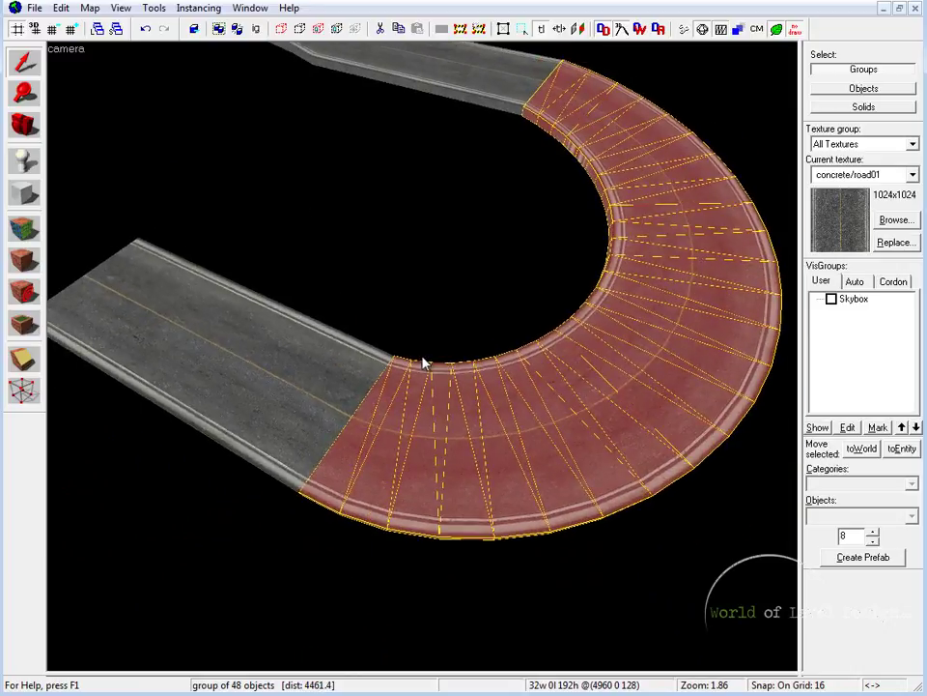
{"action": "key", "text": "z"}
{"action": "key", "text": "d"}
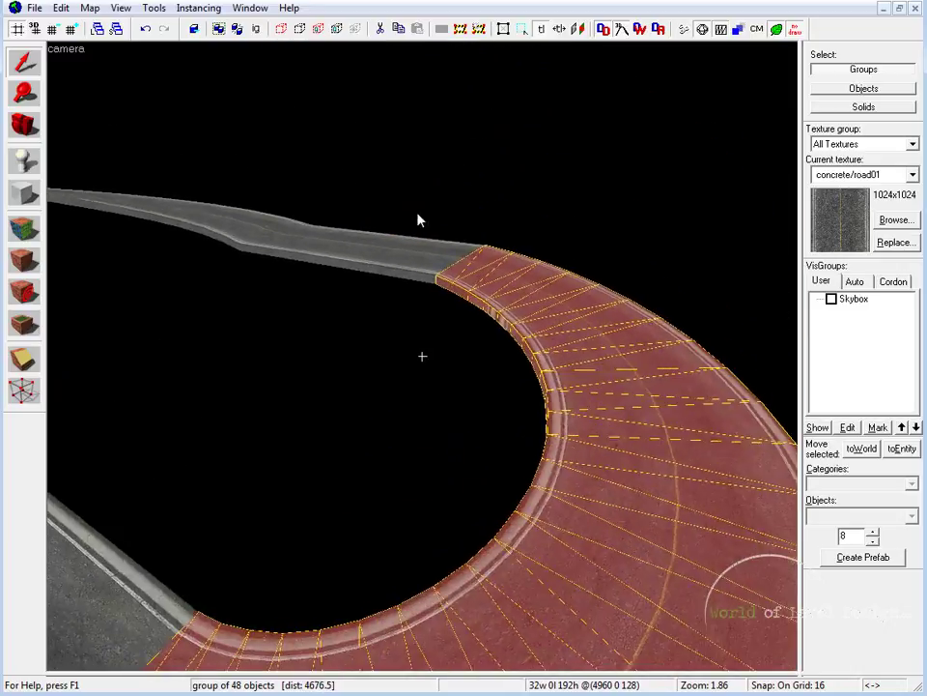
{"action": "key", "text": "w"}
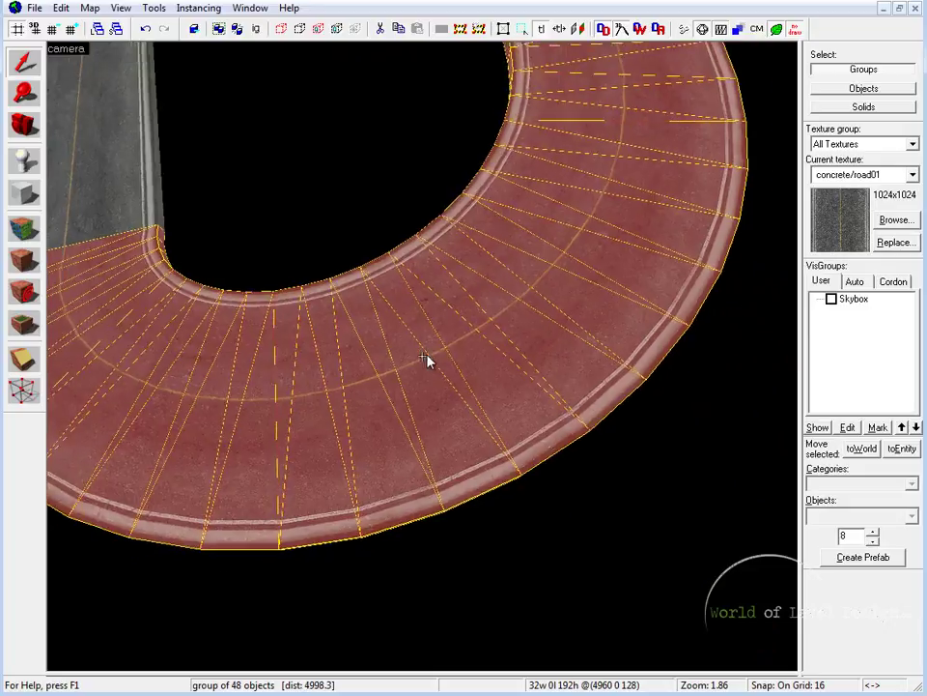